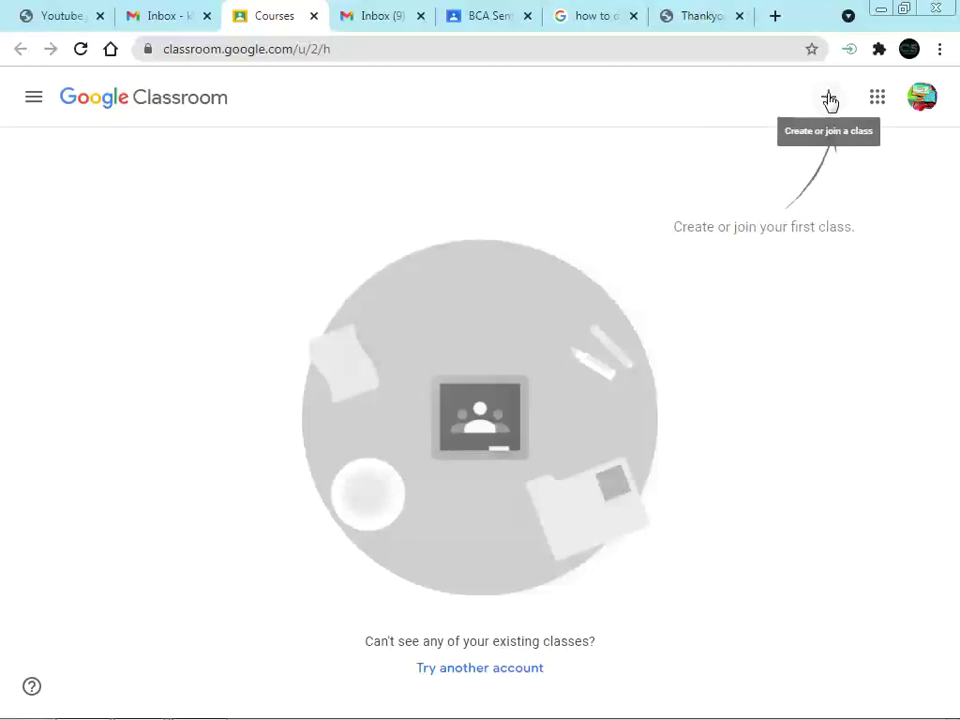
click(830, 100)
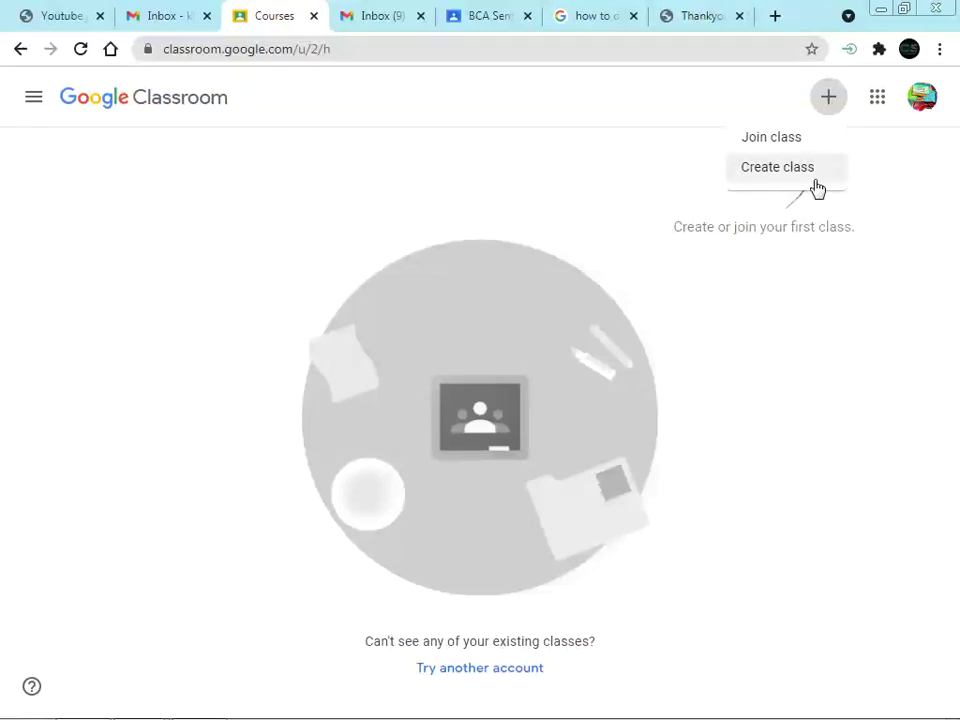
click(779, 147)
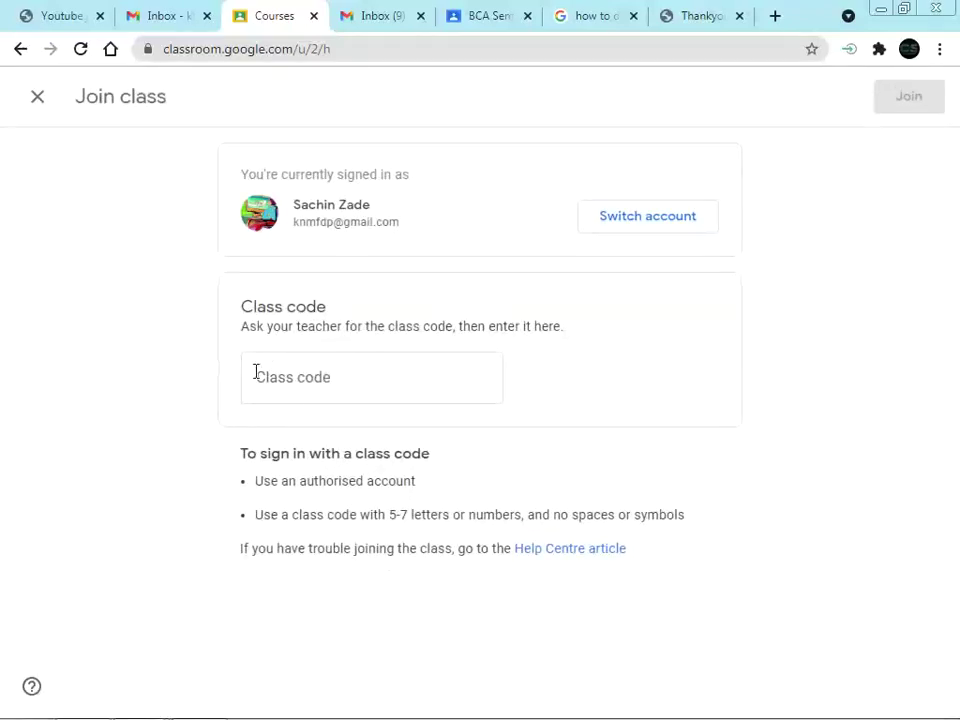
click(258, 372)
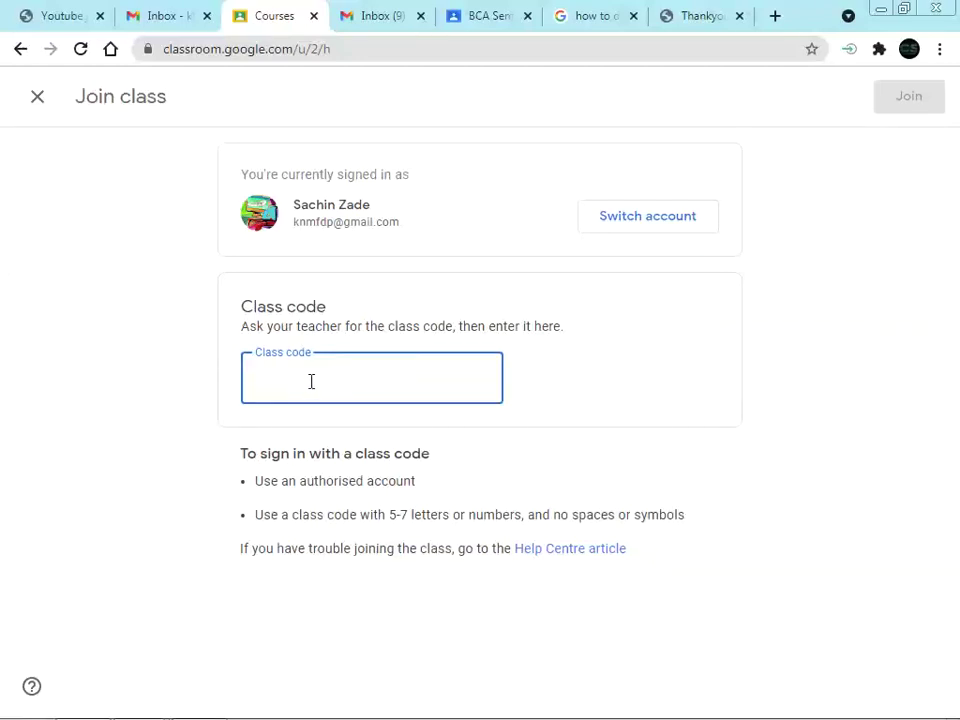
text(sdfgree)
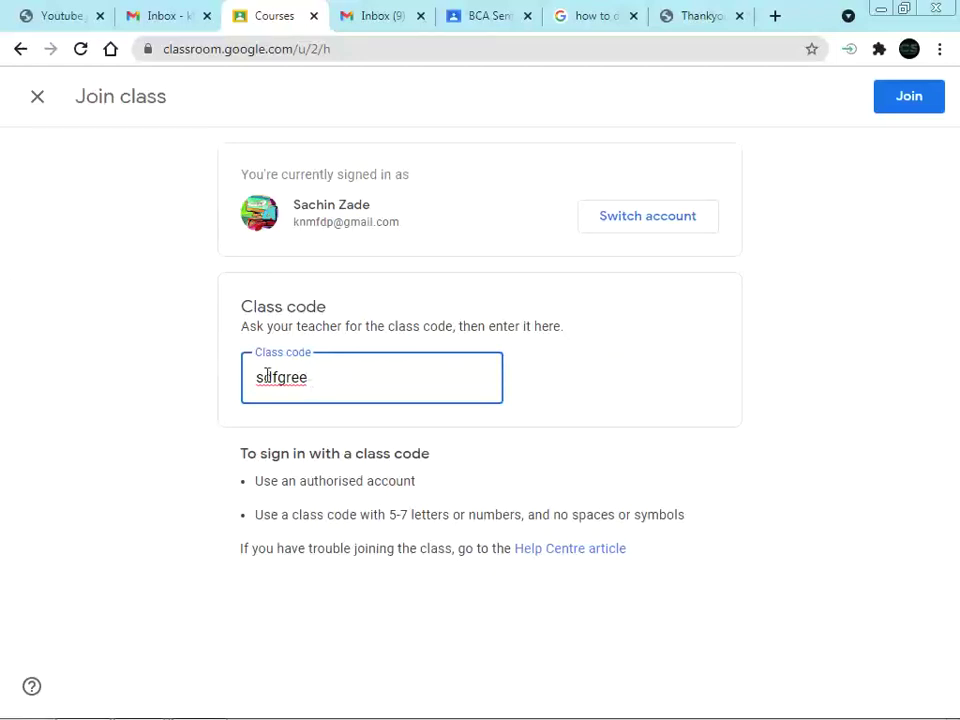
key(BackSpace)
key(BackSpace)
key(BackSpace)
key(BackSpace)
key(BackSpace)
key(BackSpace)
key(BackSpace)
click(550, 146)
key(Escape)
- Start creating a class and accept the notice about not using Classroom at a school or university with students
click(830, 104)
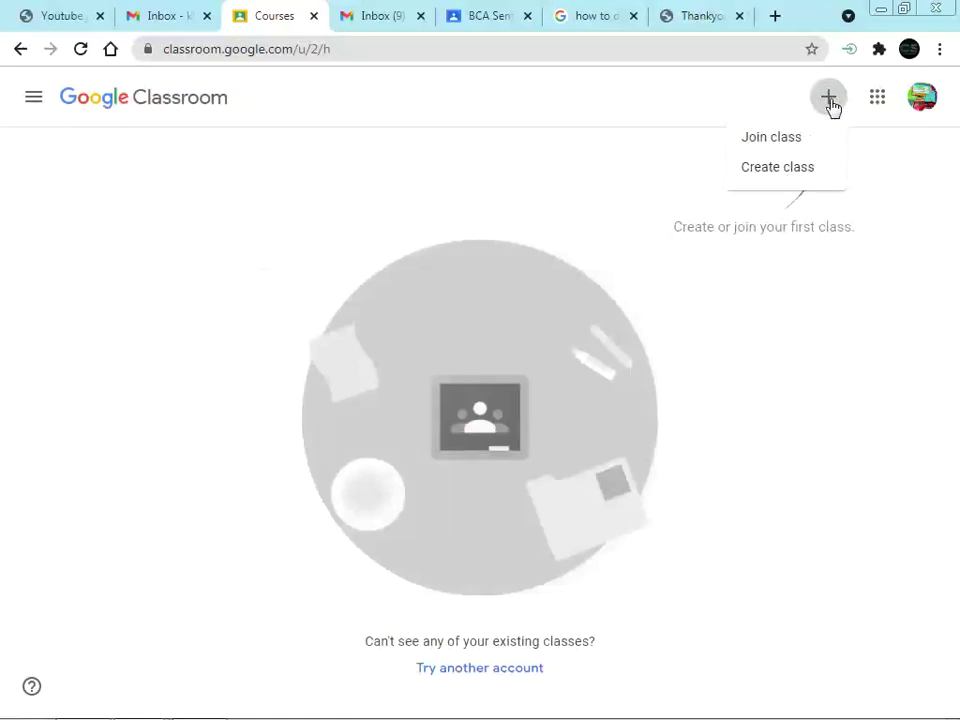
click(767, 178)
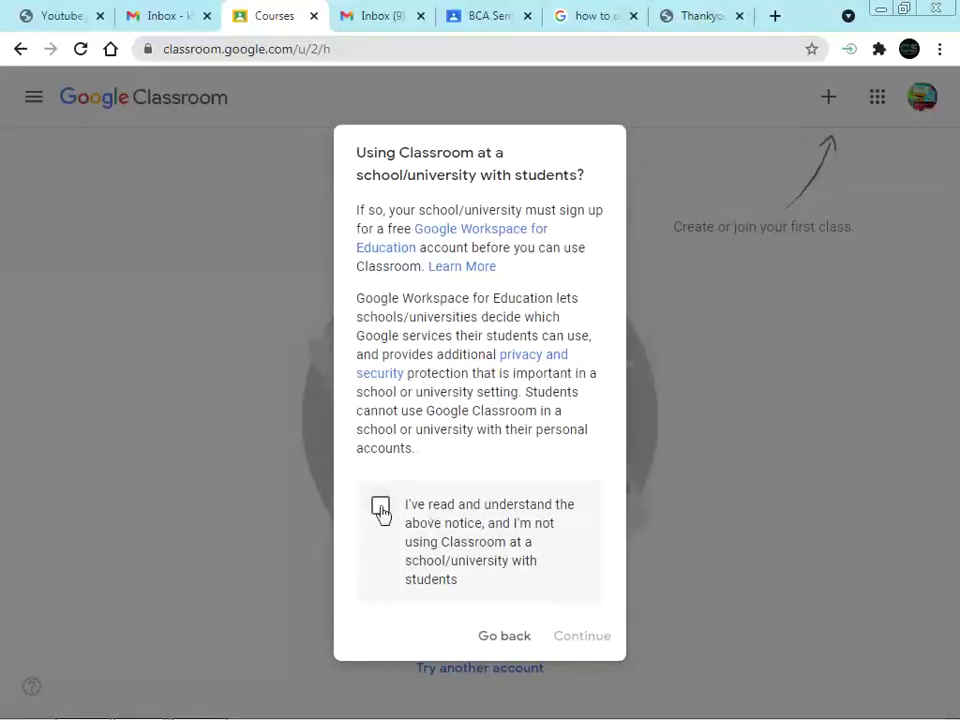
click(381, 511)
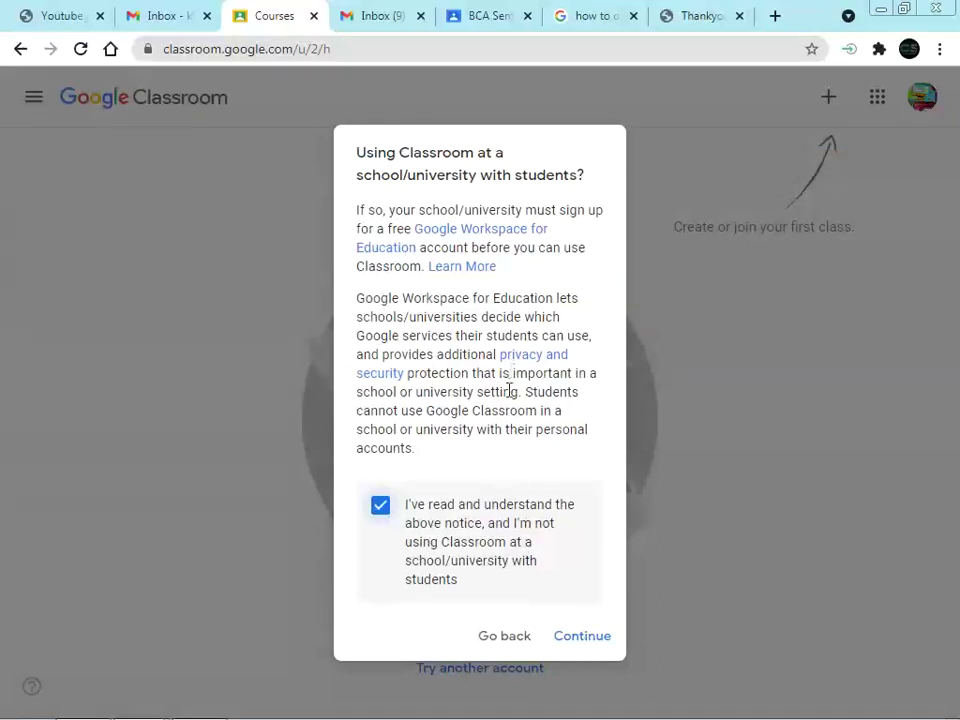
click(583, 637)
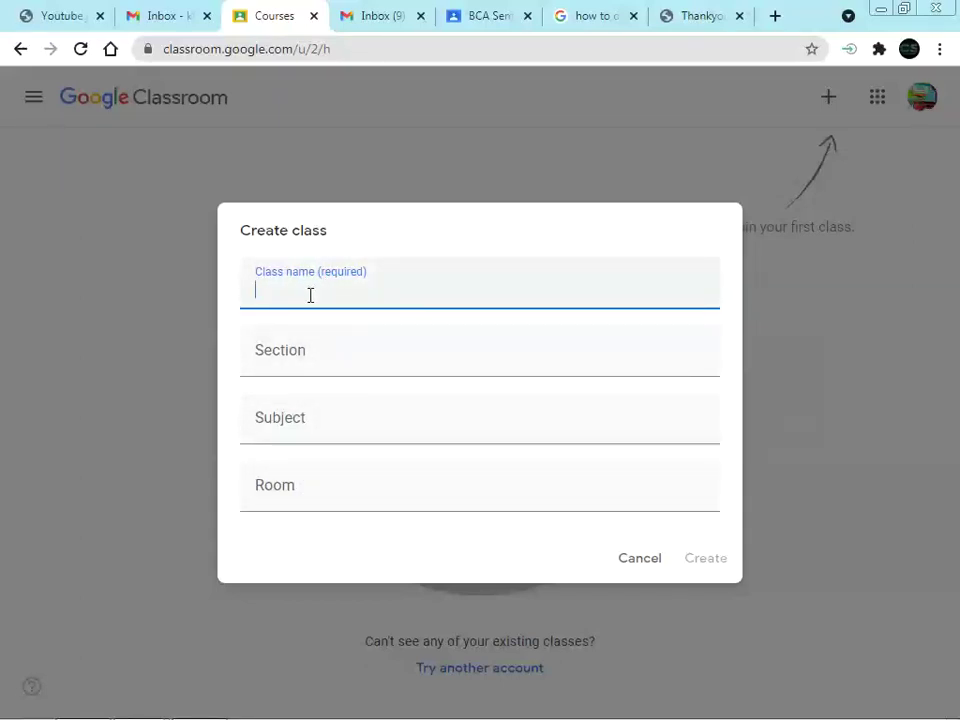
- Fill in the new class's details with the name Google Class, section A and subject Google Drive
text(Google Class)
click(337, 361)
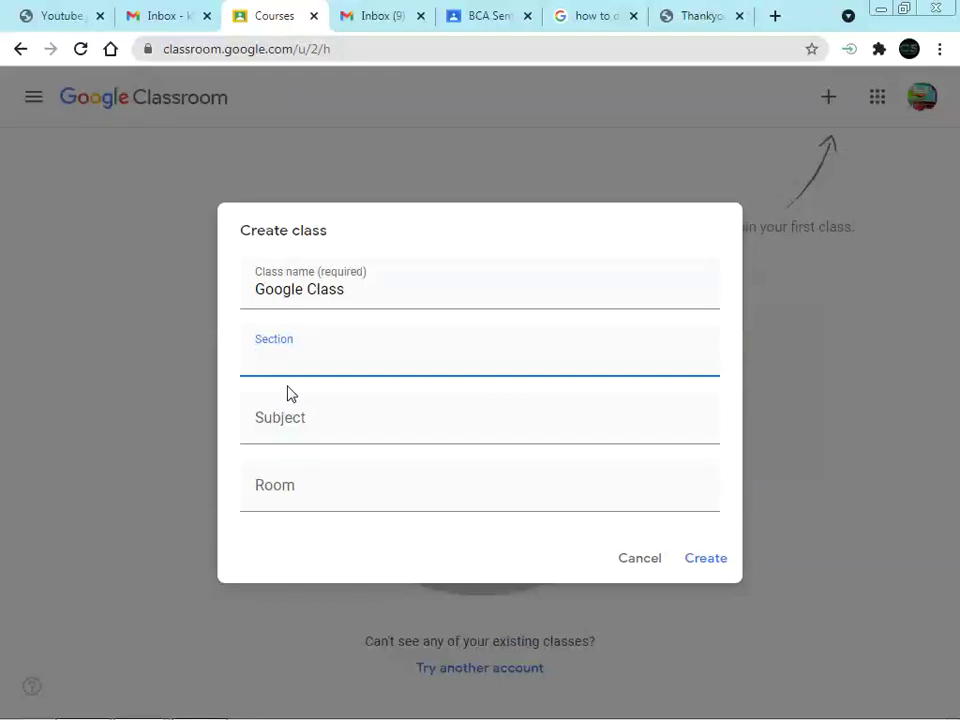
text(A)
click(303, 424)
text(g)
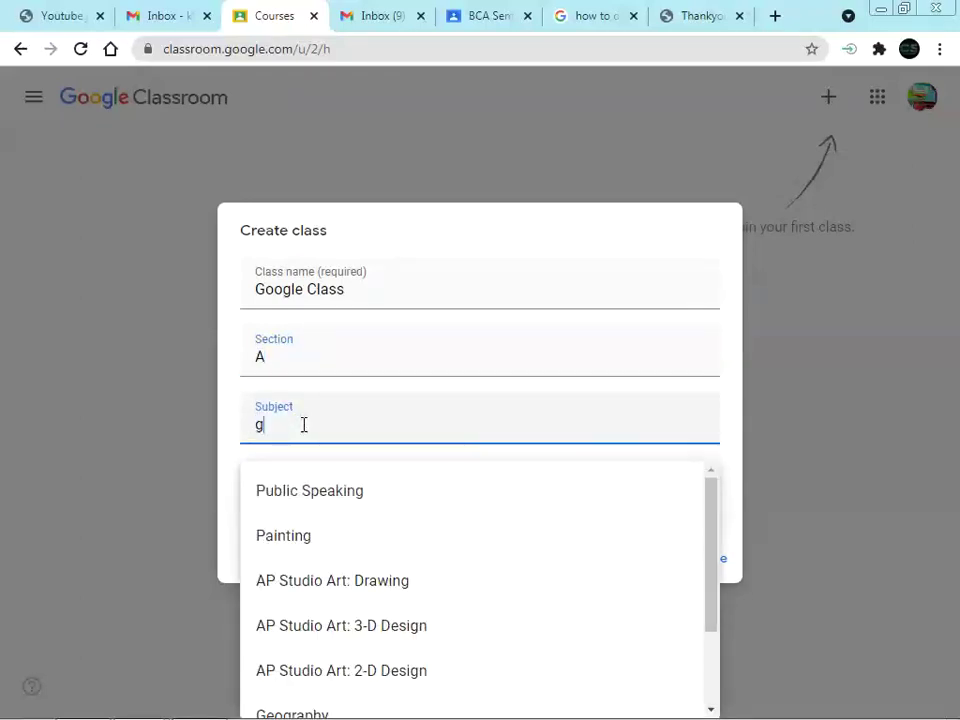
text(oogle Drive)
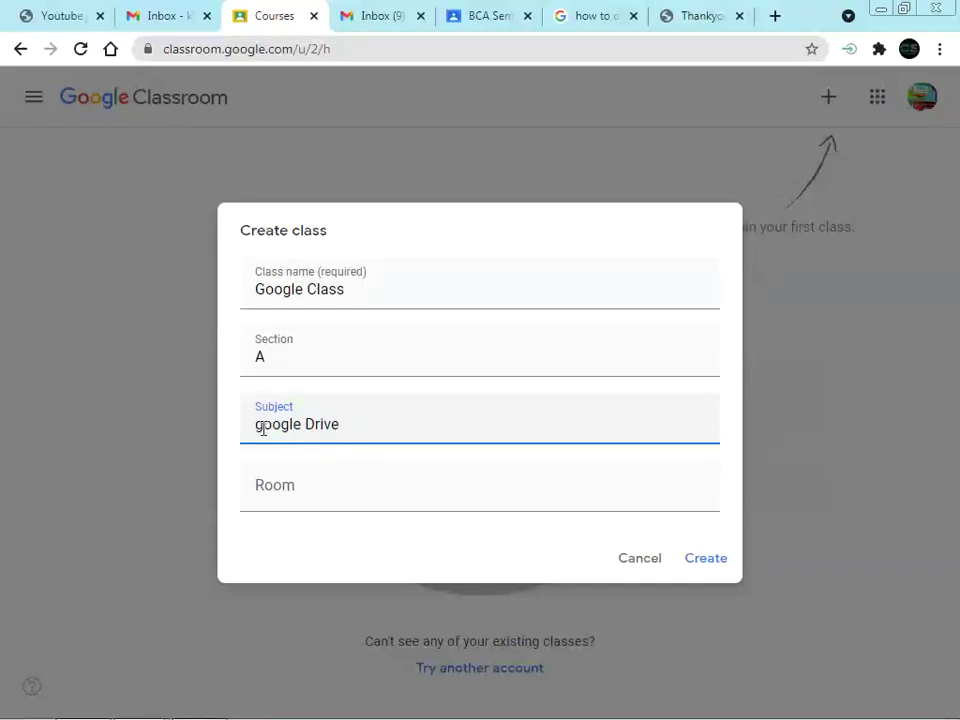
click(263, 429)
key(BackSpace)
text(G)
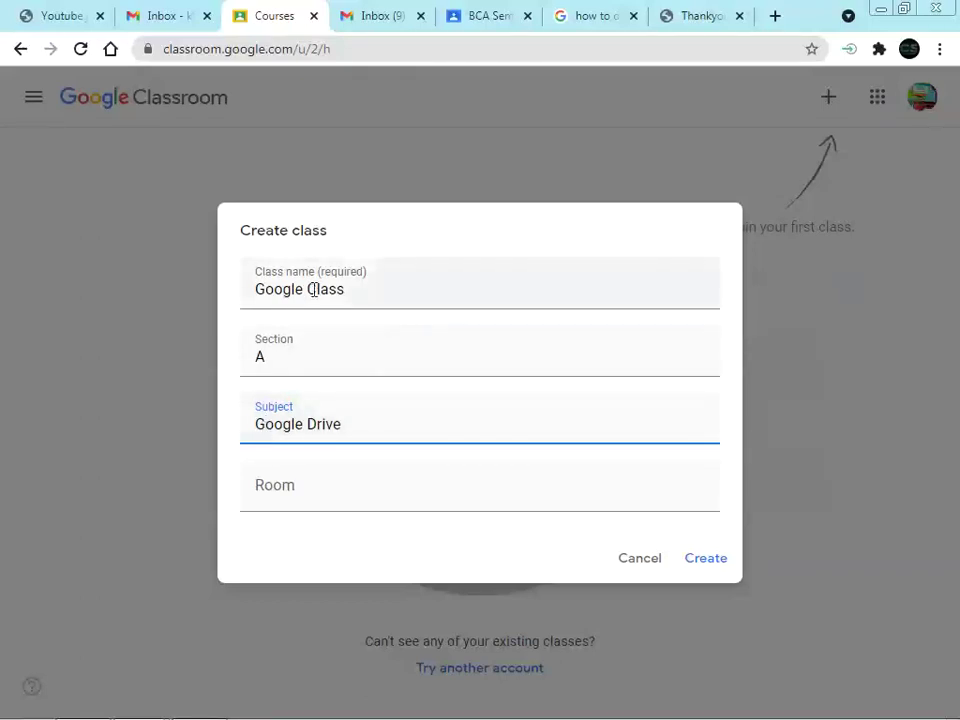
- Set the room to 101 and create the class
click(376, 289)
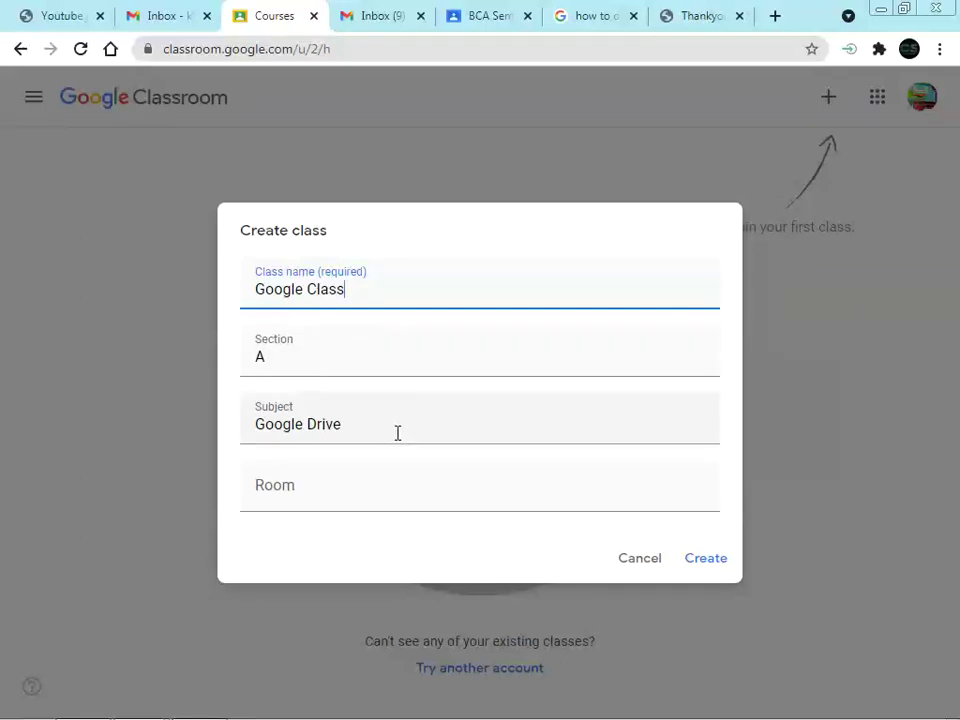
click(304, 488)
text(101)
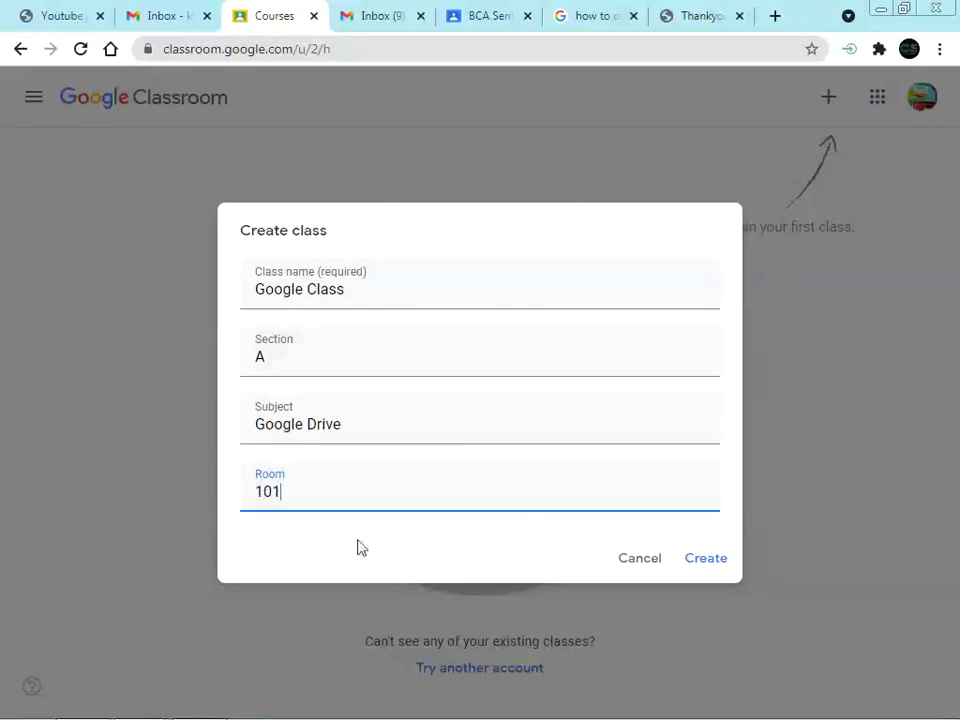
click(705, 558)
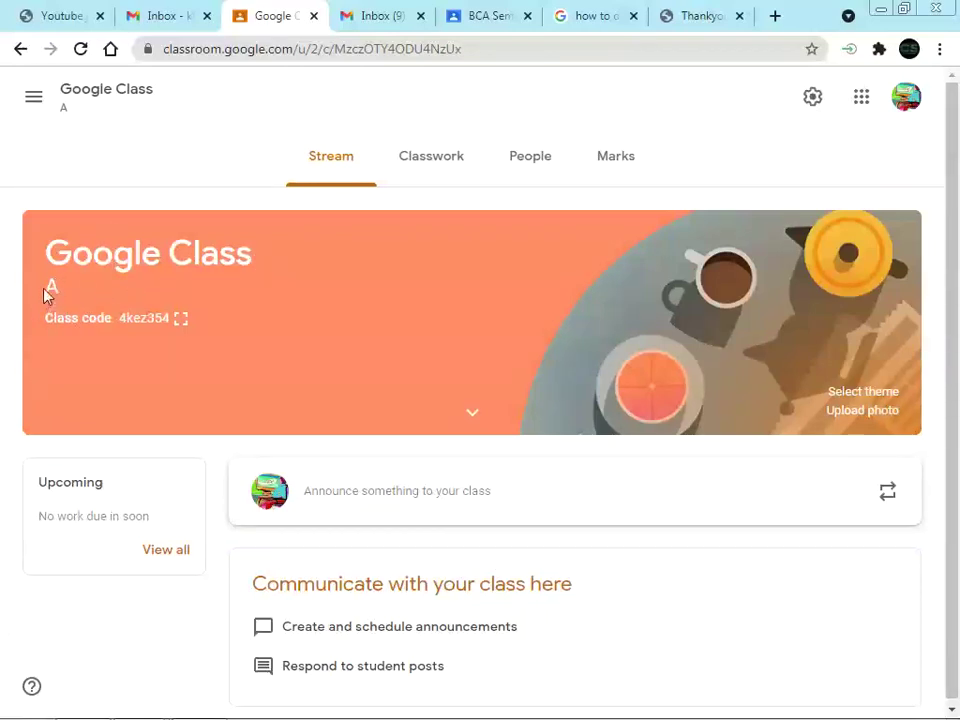
- Review the section, subject and room details on the class banner
drag(51, 287, 17, 300)
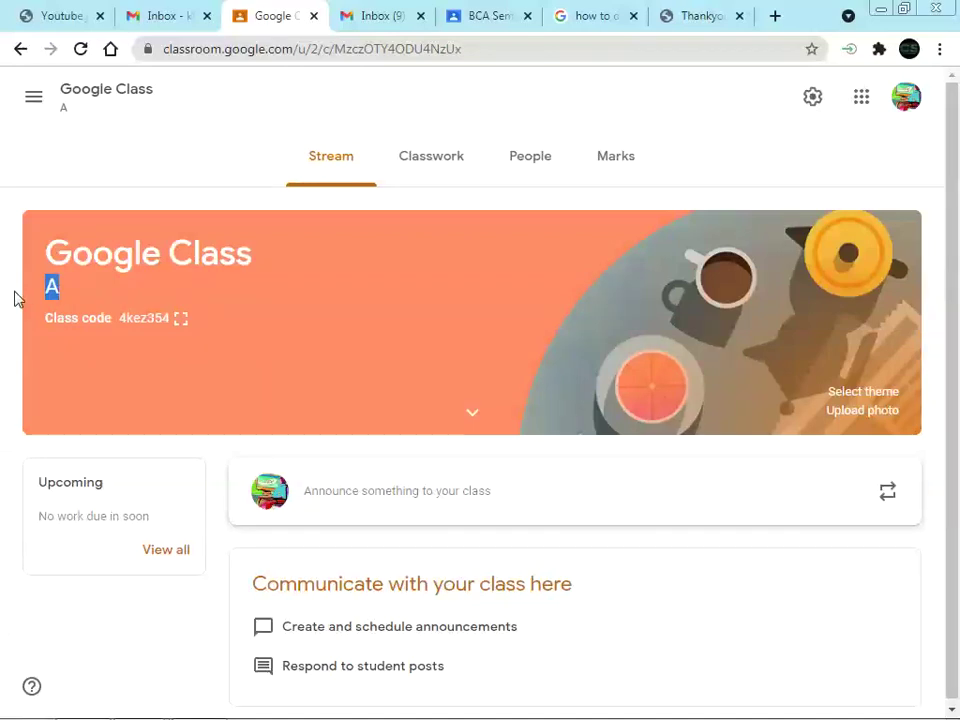
click(475, 419)
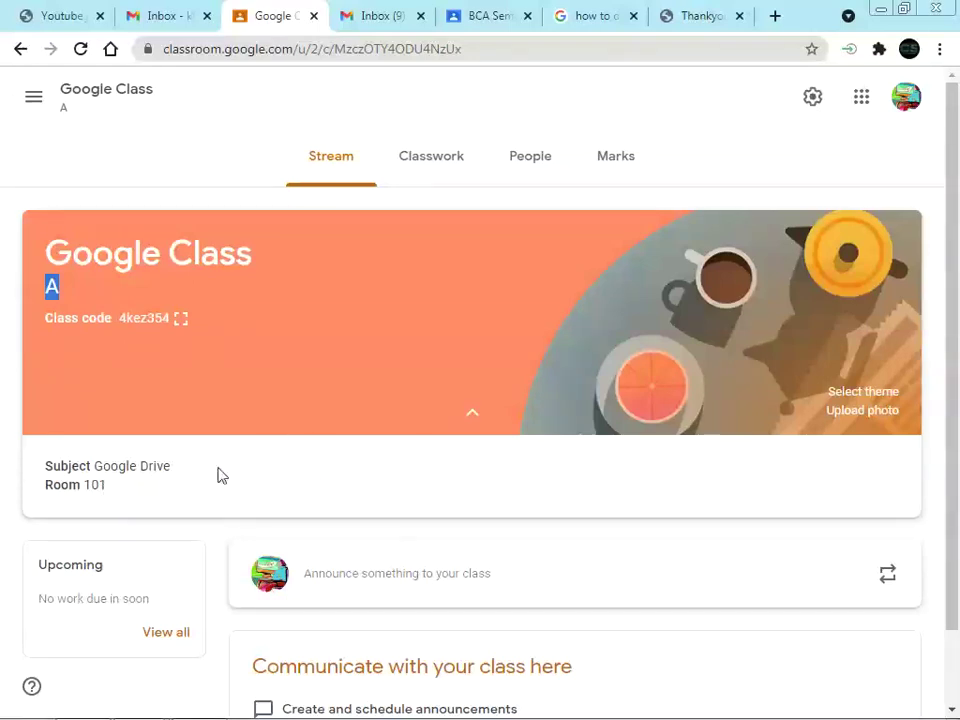
click(474, 419)
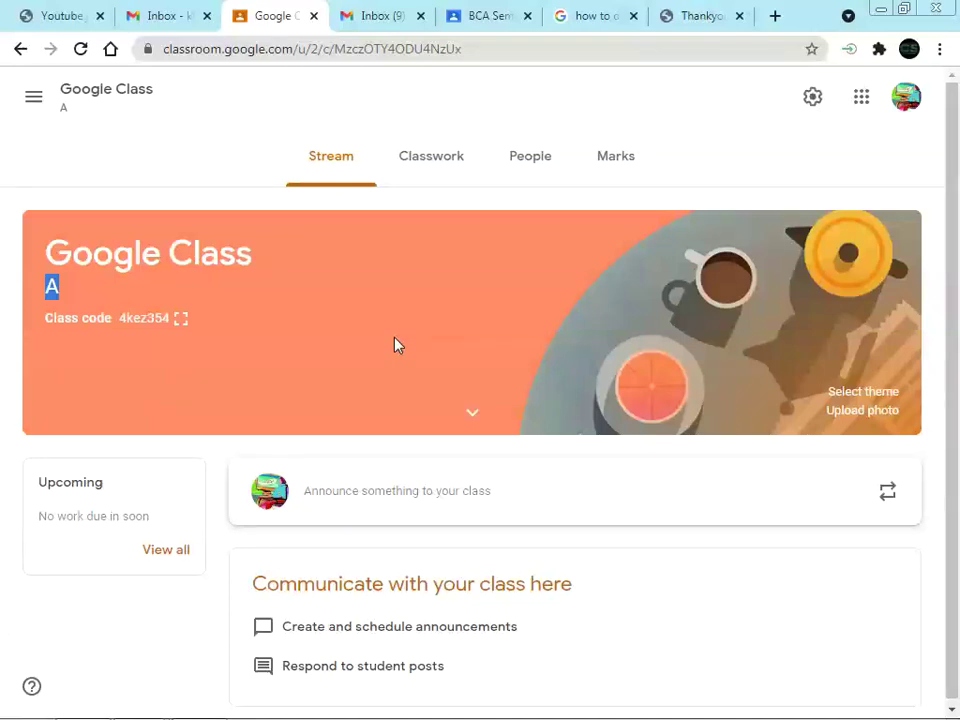
- Apply the General gallery theme showing a laptop, tablet and phone on a grey background to the class
click(868, 401)
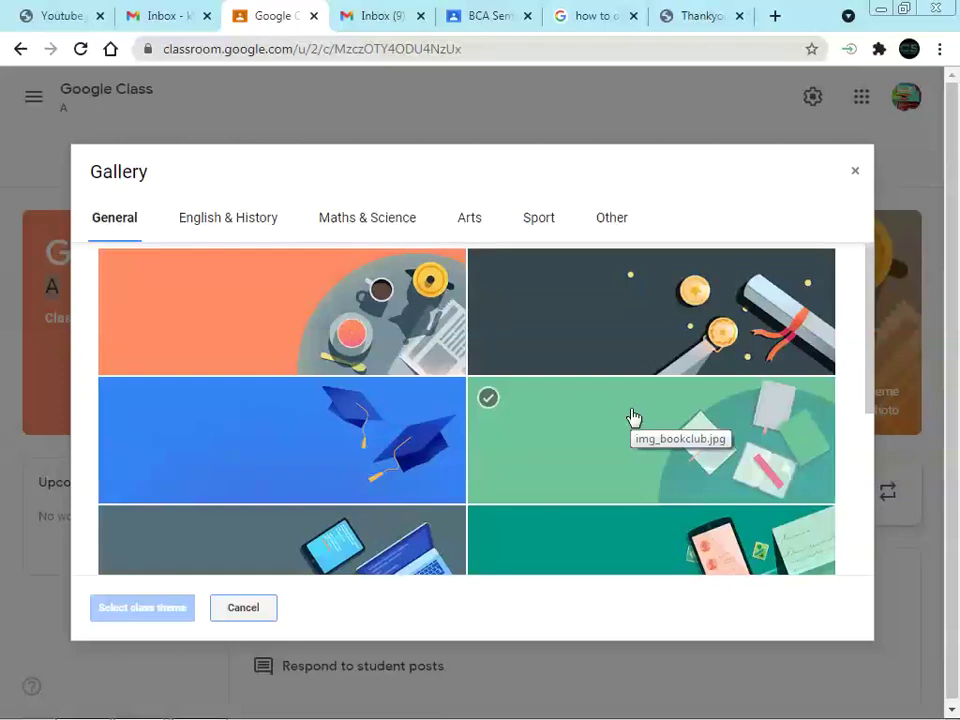
scroll(450, 400, down, 2)
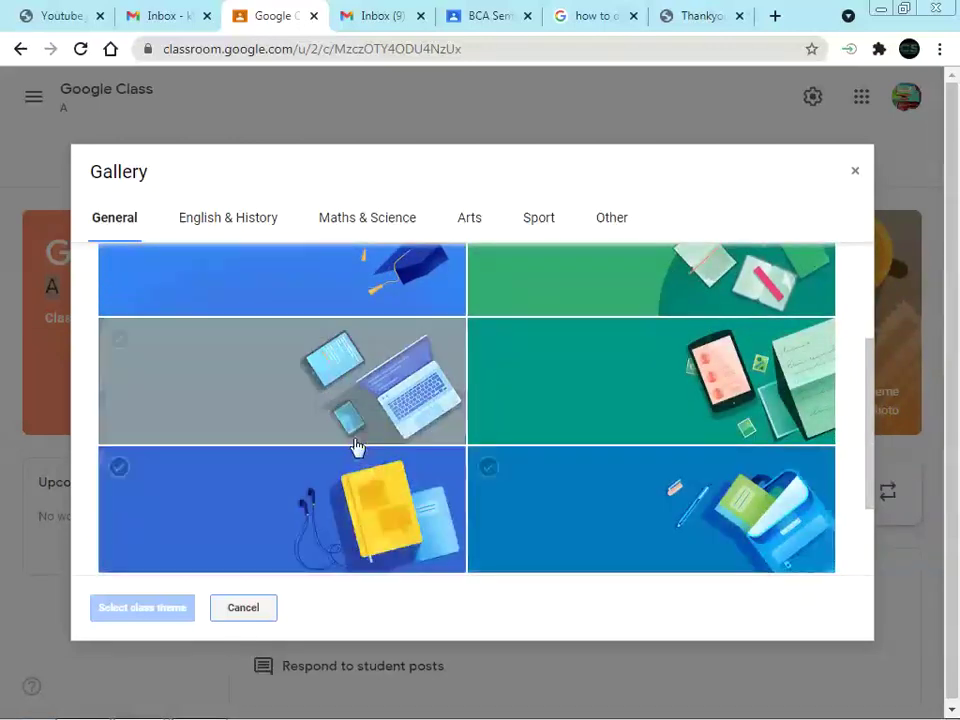
click(356, 438)
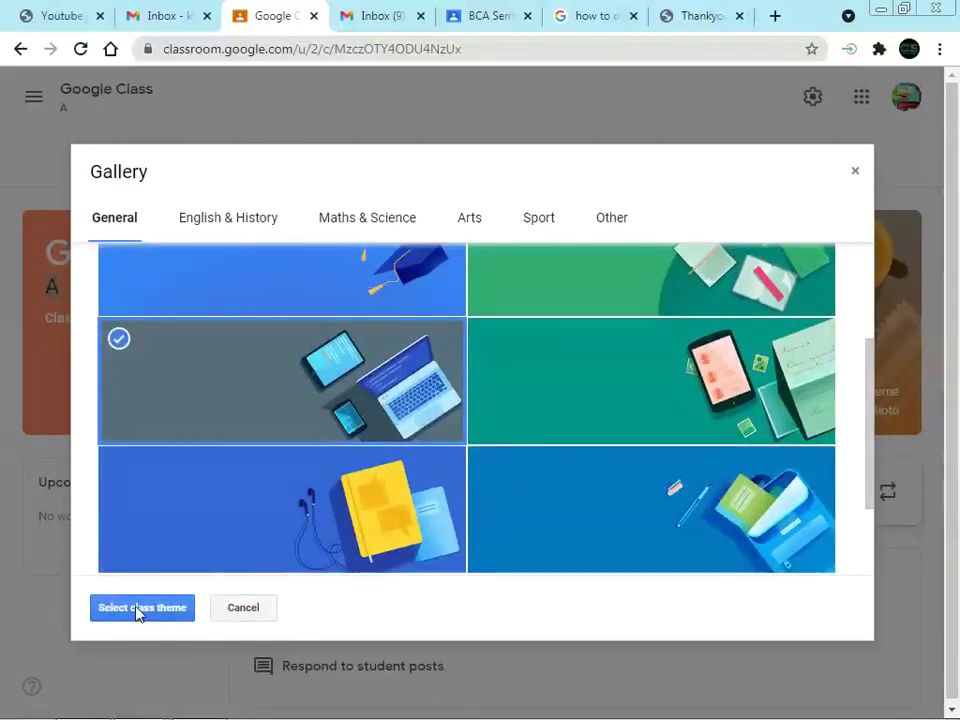
click(139, 611)
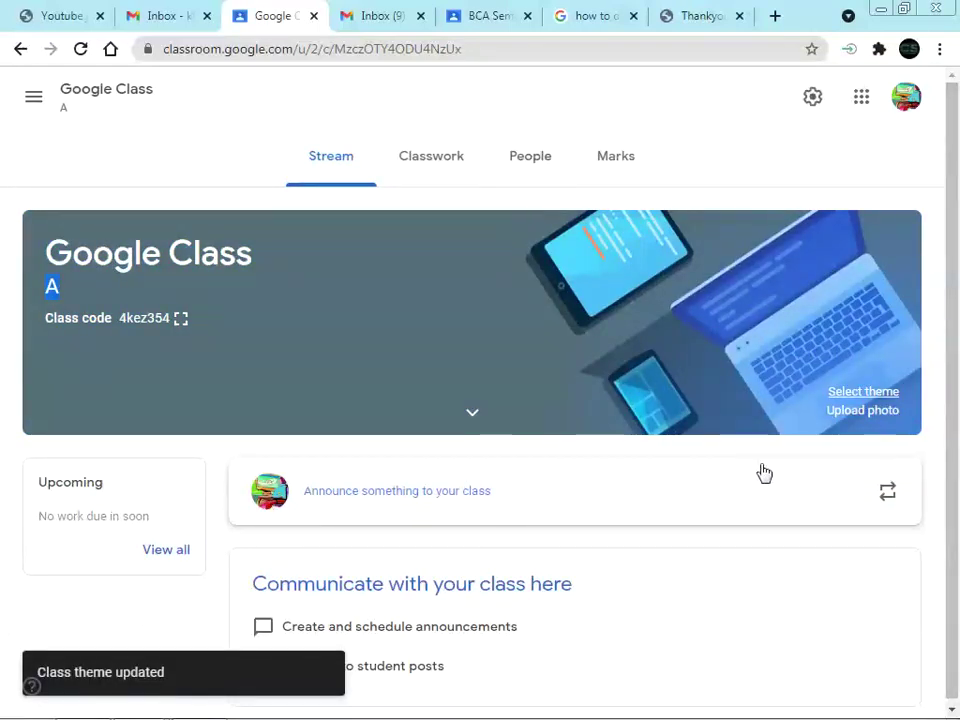
- Upload the Youtube image from the Google Class folder on the Desktop as the class theme photo
click(855, 411)
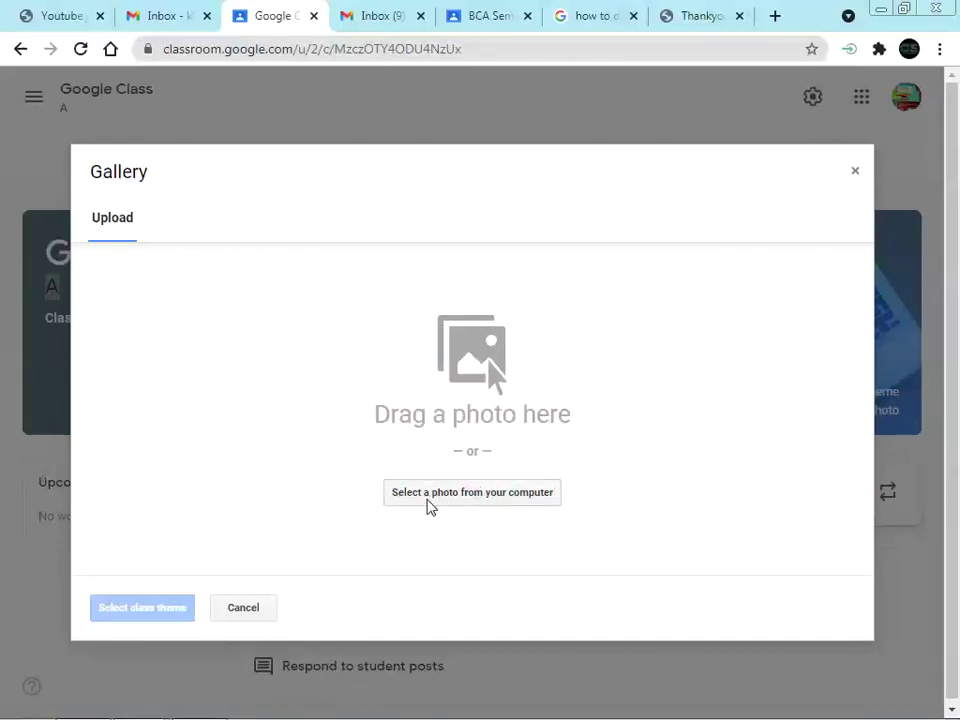
click(504, 492)
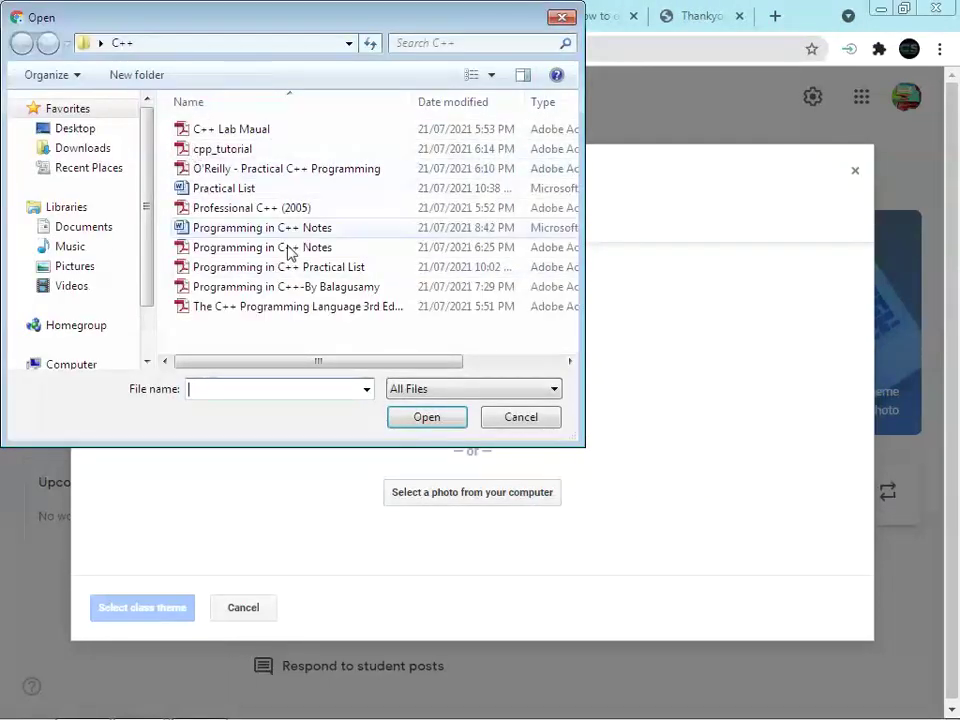
click(89, 132)
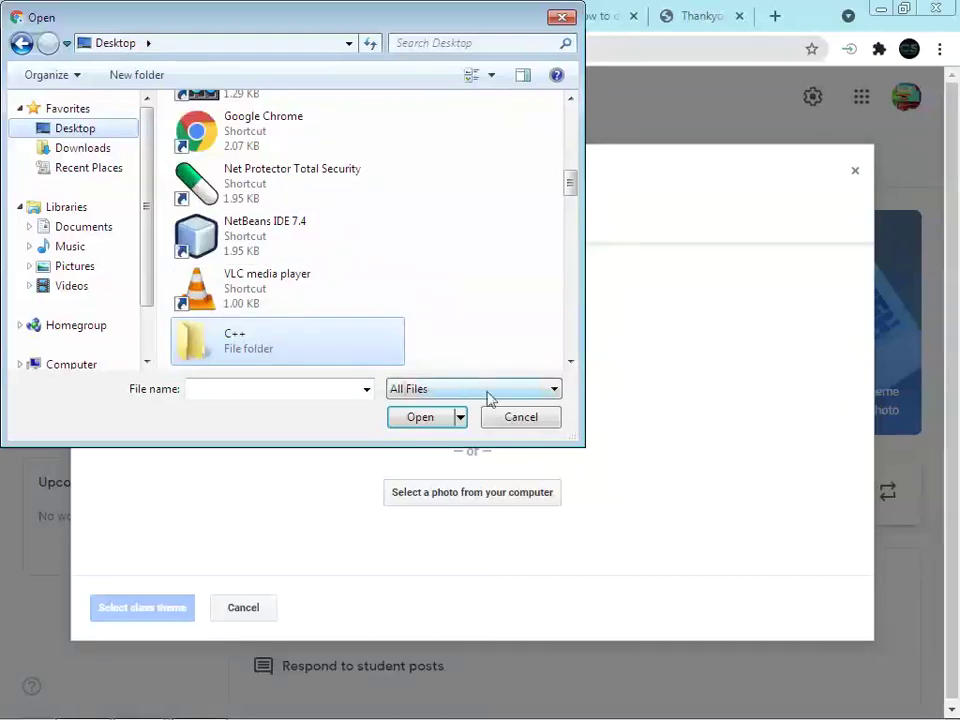
scroll(573, 203, down, 1)
mouse_move(573, 203)
mouse_down()
mouse_move(570, 222)
mouse_move(572, 200)
mouse_up()
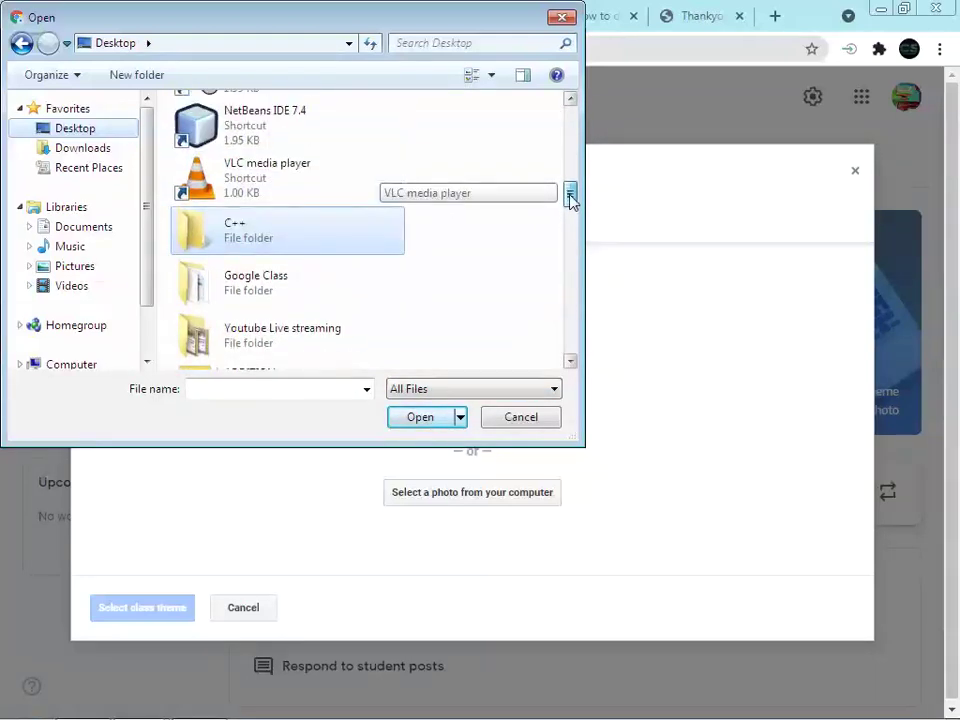
double_click(253, 276)
drag(577, 152, 568, 309)
click(225, 330)
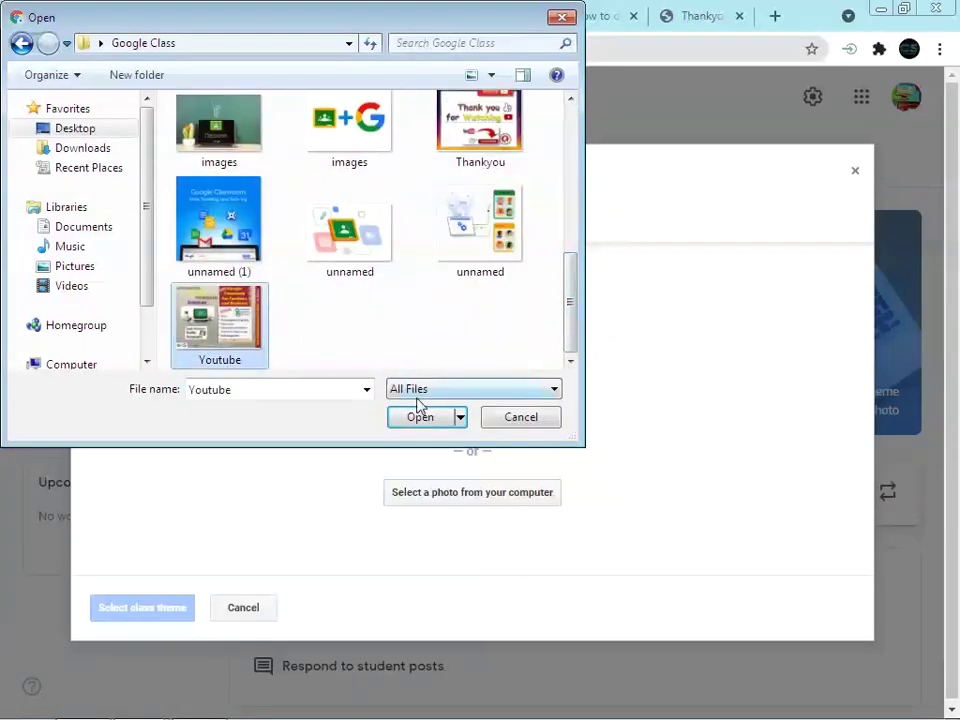
click(418, 412)
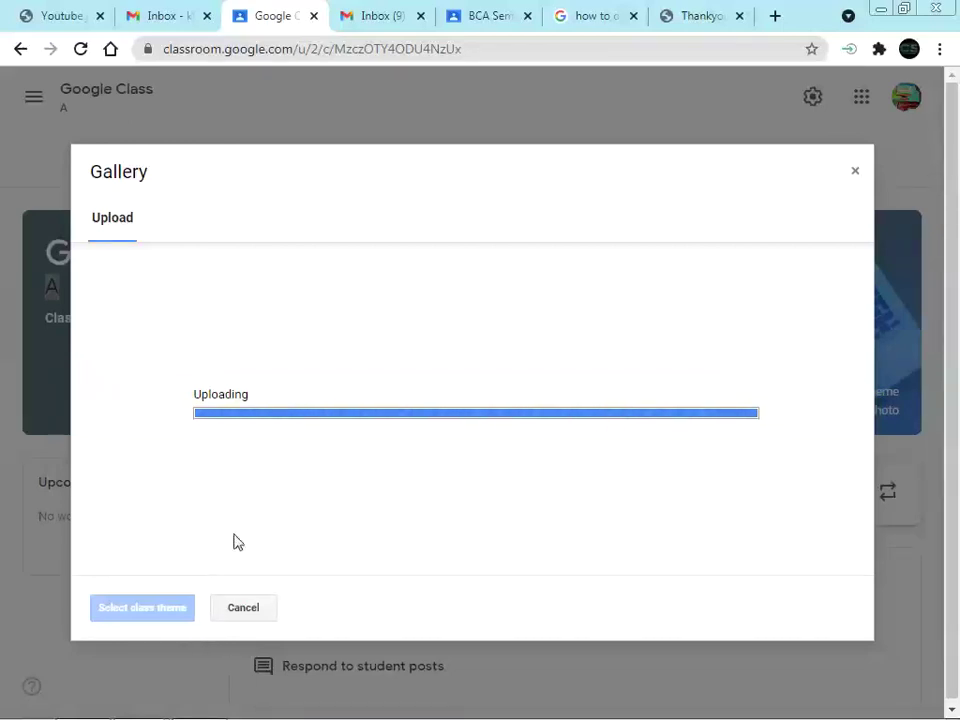
- Crop the uploaded photo to its upper title area, nearly full width, and apply it as the class theme
drag(465, 405, 436, 326)
drag(556, 369, 593, 382)
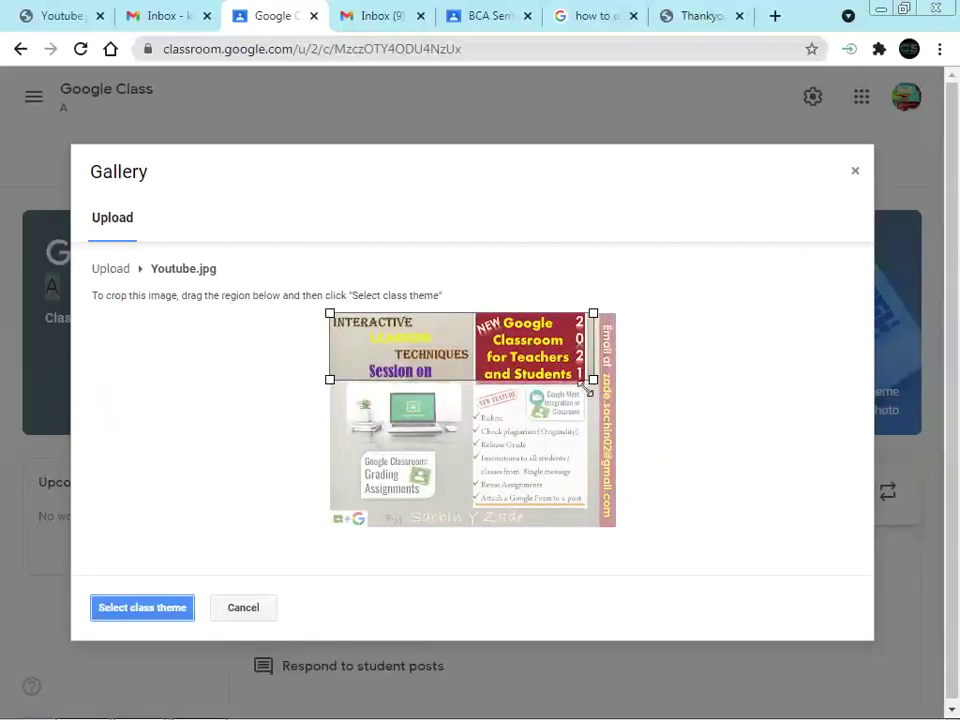
drag(538, 347, 556, 348)
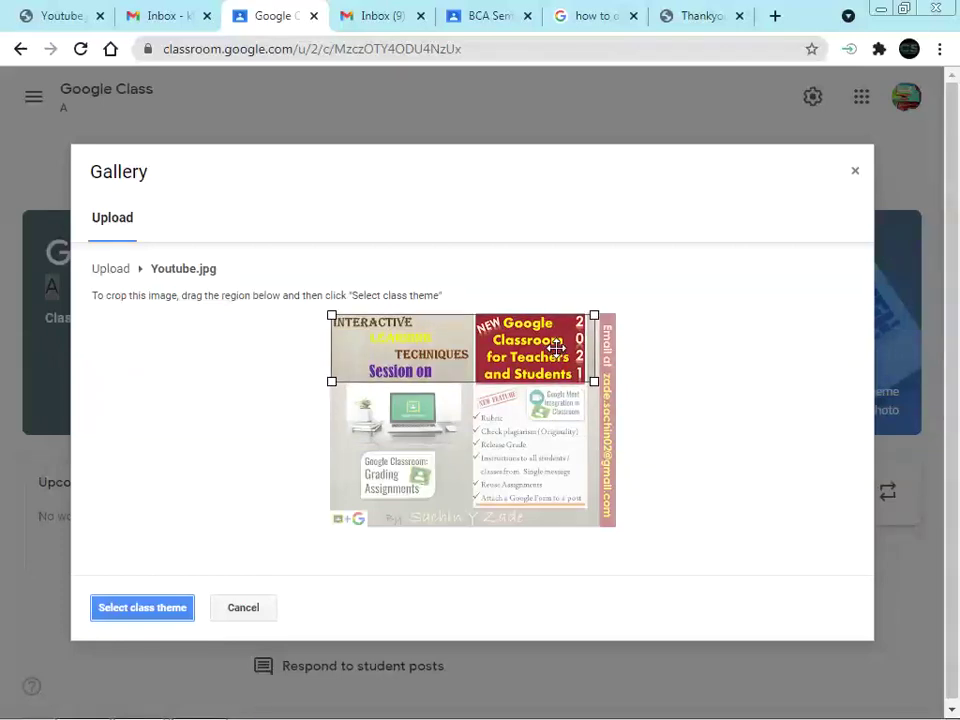
click(176, 617)
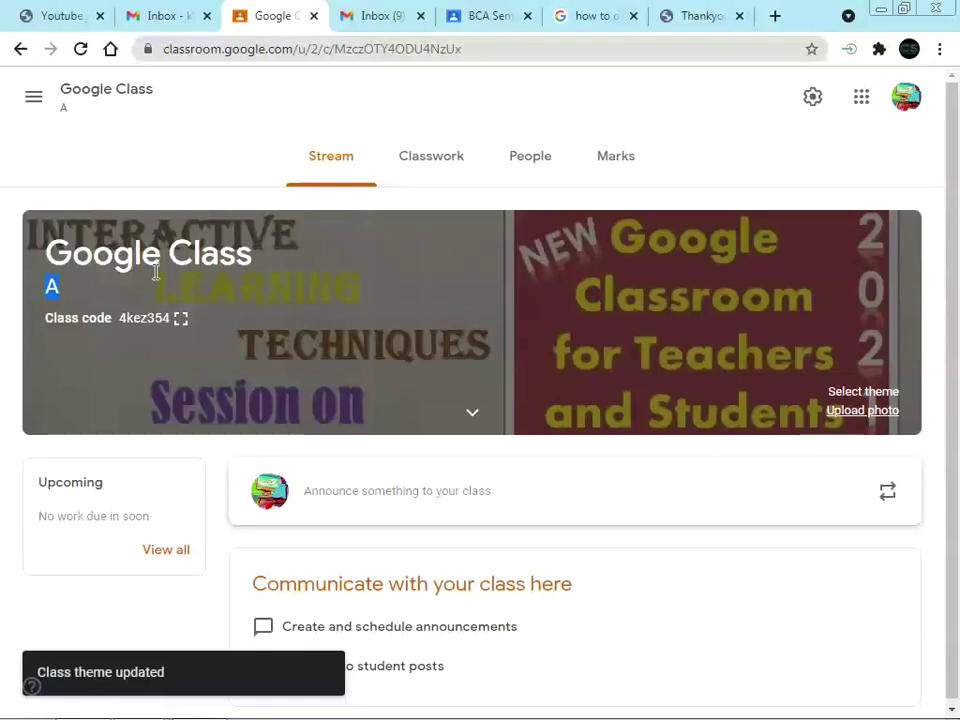
- Look through the class's Classwork and People pages, examining the teacher listed under Teachers
scroll(156, 272, down, 1)
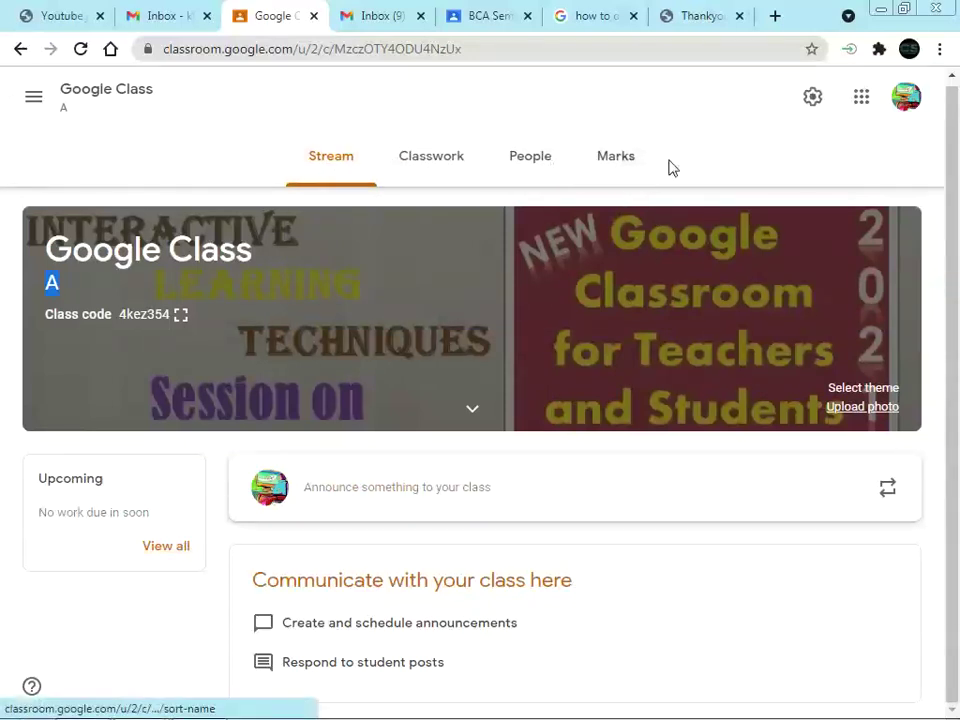
click(445, 161)
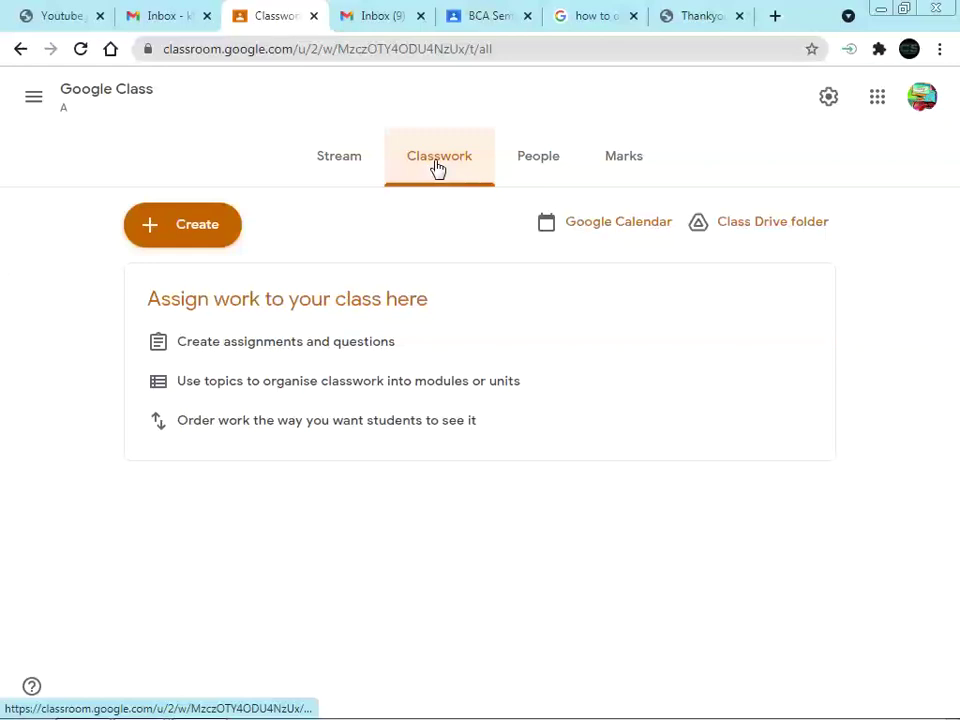
click(523, 163)
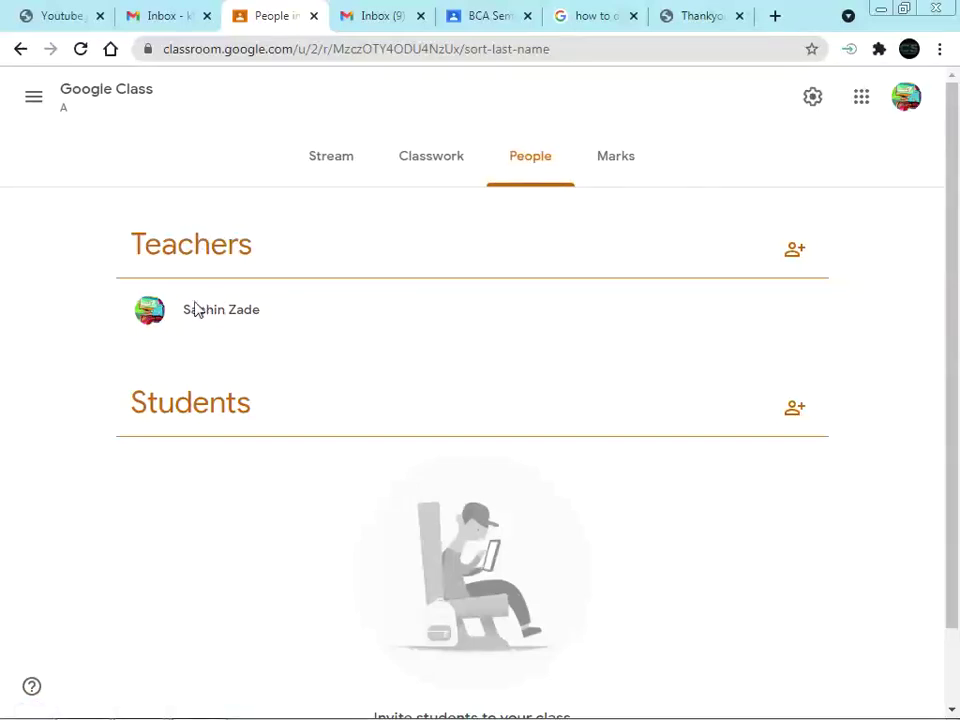
drag(186, 310, 328, 328)
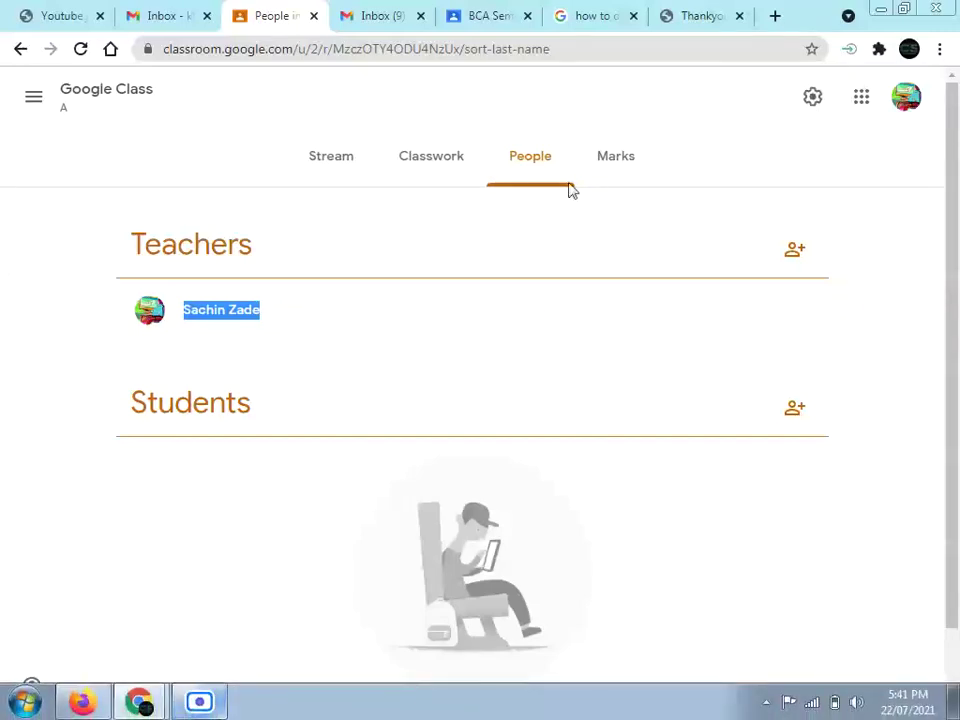
- View the class's Marks page and return to the Stream
click(616, 158)
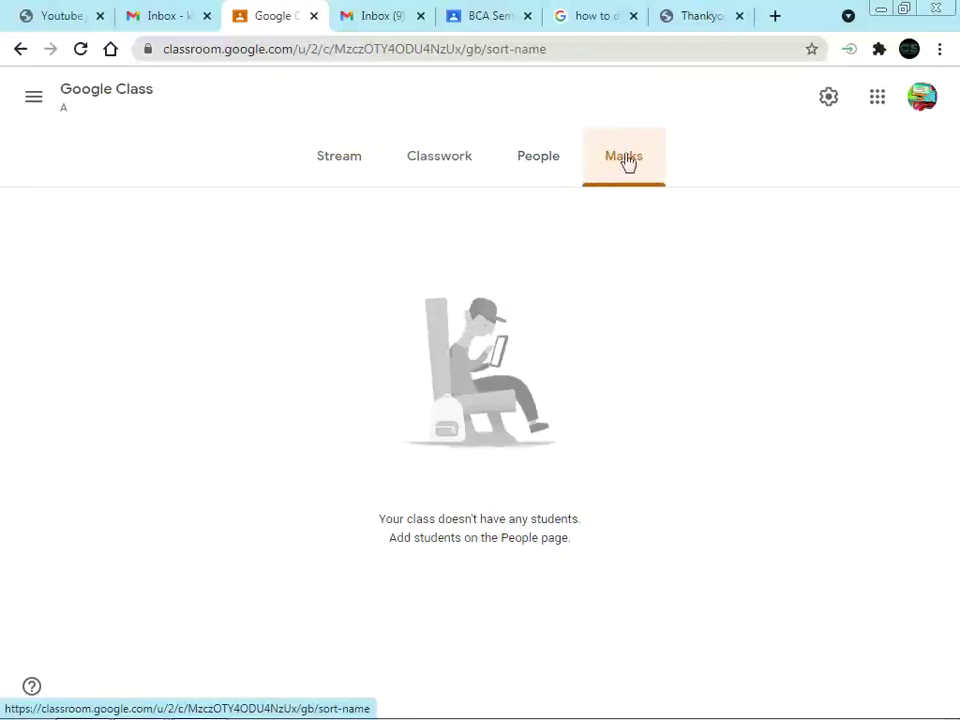
click(356, 170)
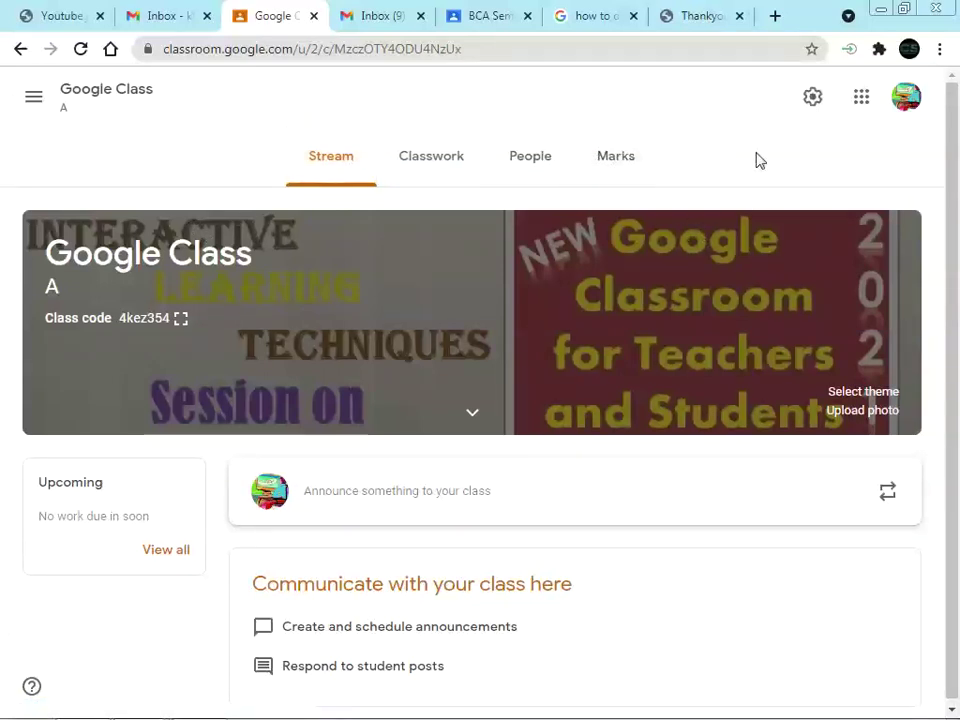
- Rename the class as "Google Class Room" in the class settings
click(812, 99)
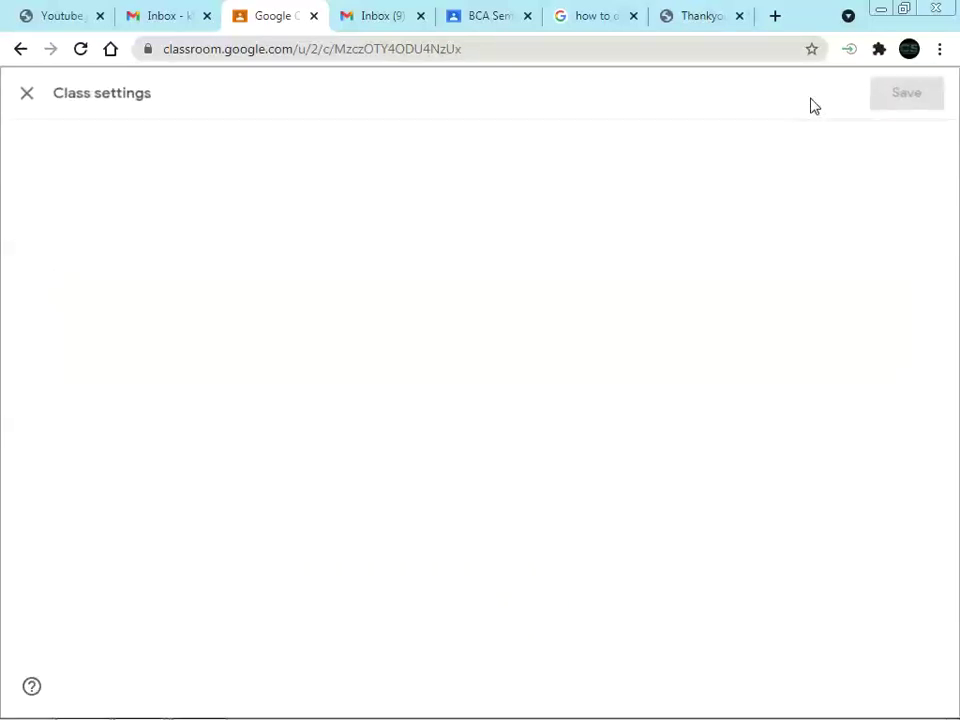
key(Escape)
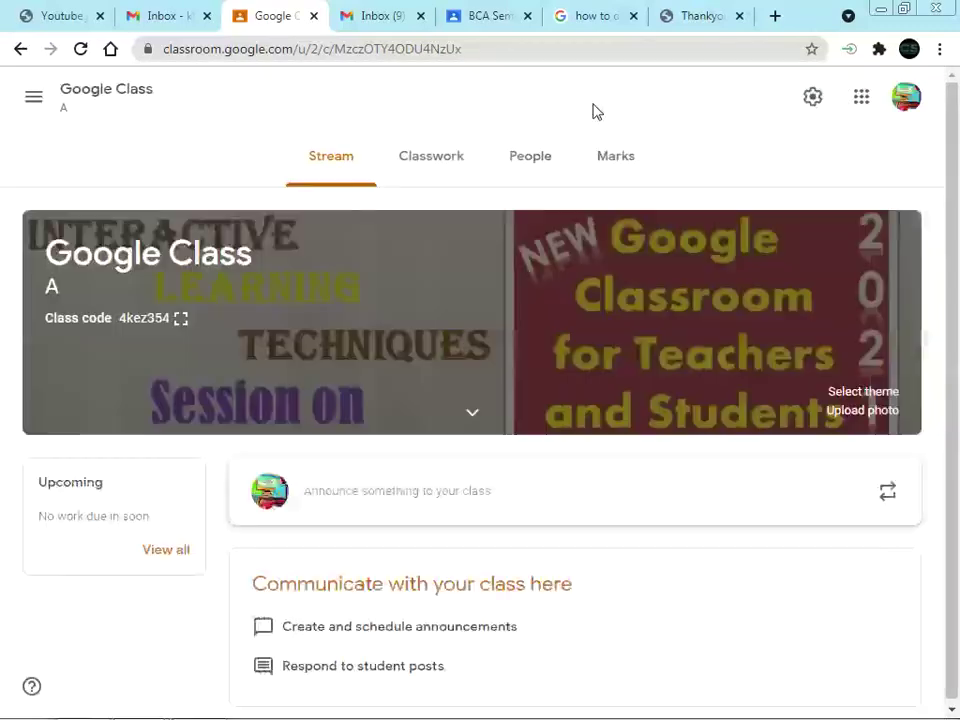
click(813, 99)
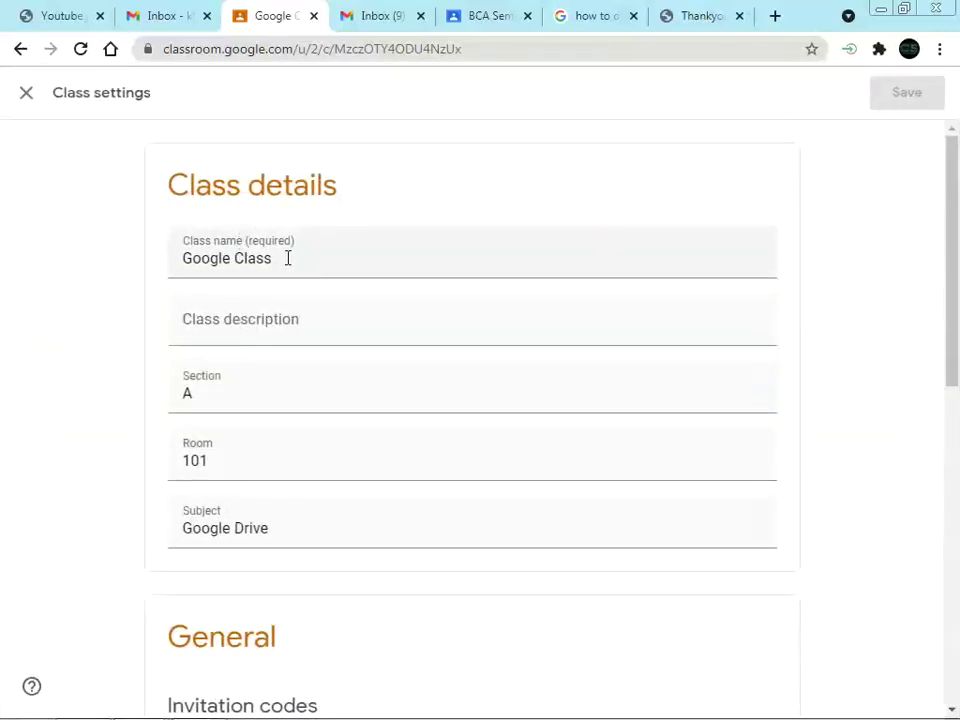
click(297, 258)
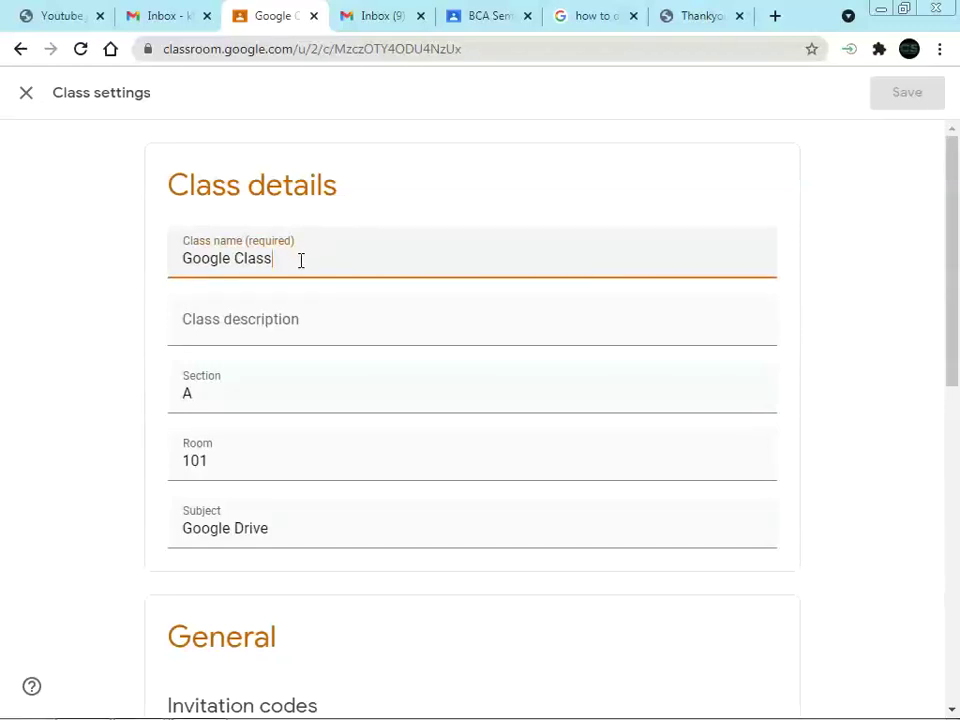
text(Room)
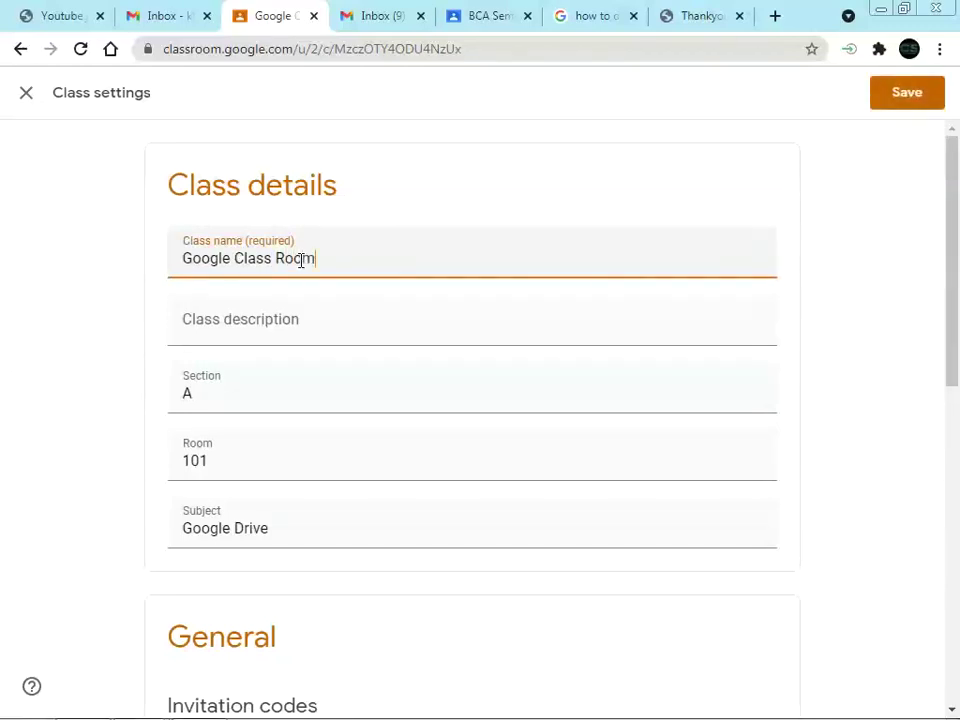
- Enter the class description "This Class is created for demonstration of GOOGLE CLASS", using the spelling suggestion to correct "demonstration"
click(305, 326)
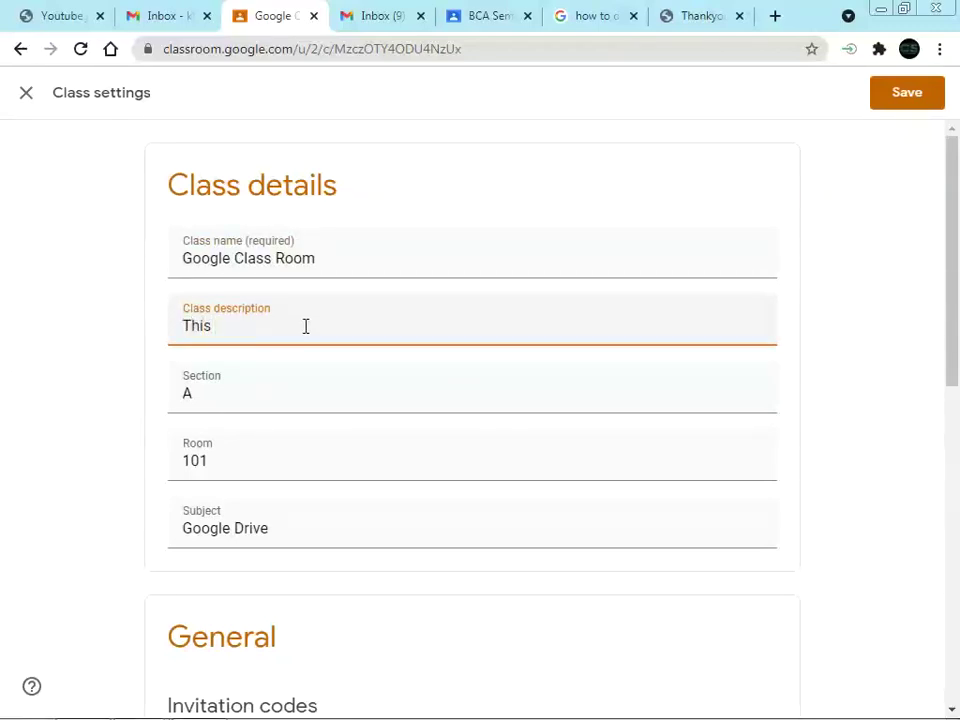
text(This Class)
text(is created for demonstartion of)
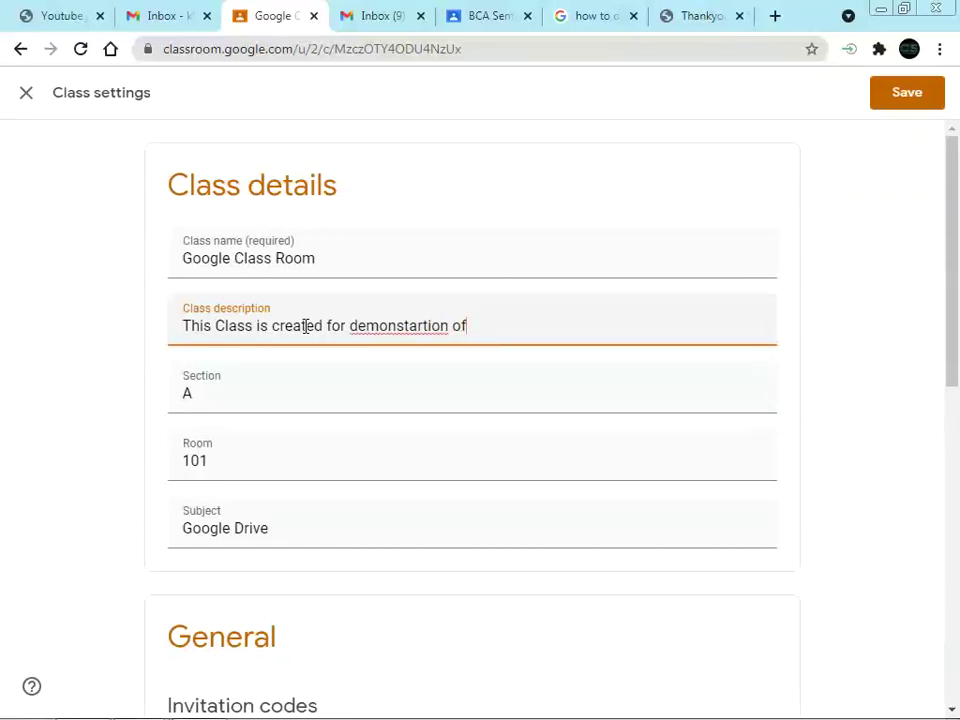
right_click(401, 312)
click(388, 328)
right_click(388, 328)
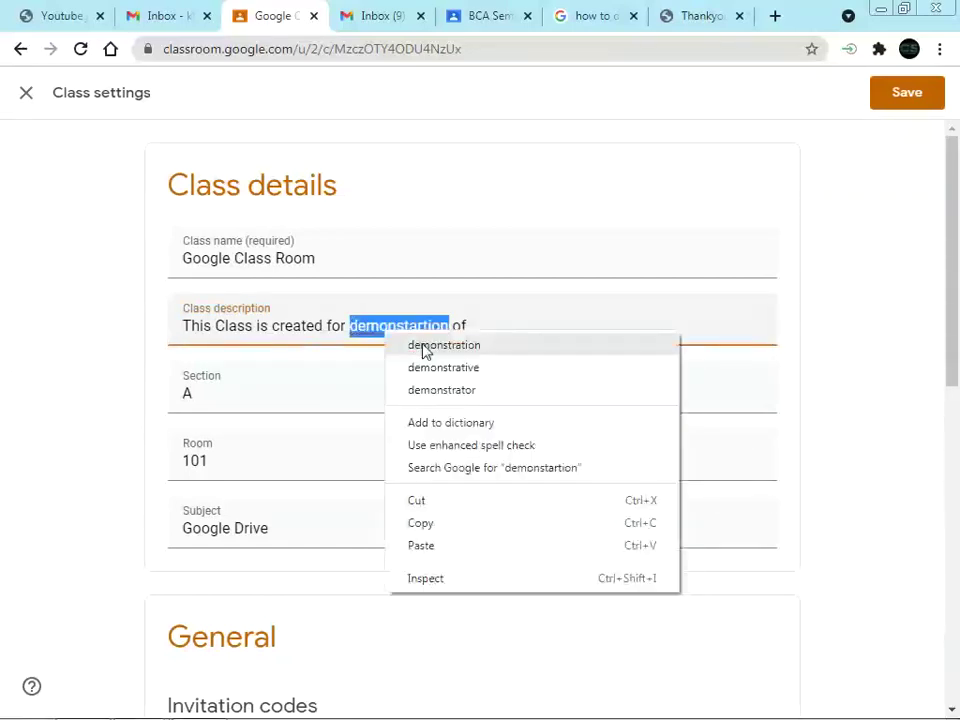
click(426, 346)
click(496, 330)
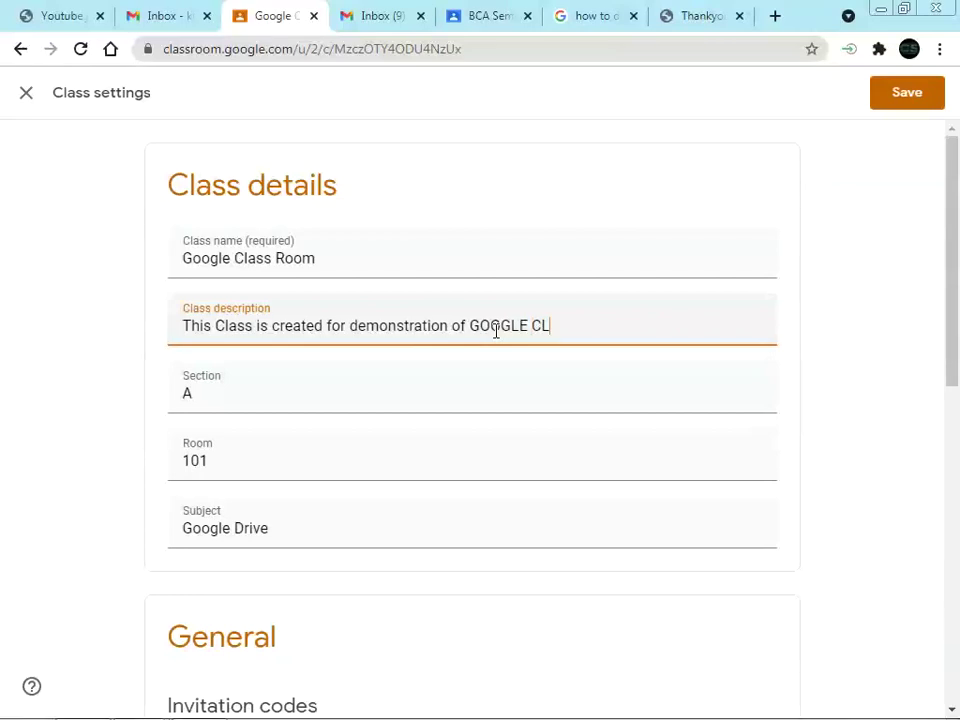
- Turn the class's invitation codes off and back on under the General settings
scroll(279, 489, down, 3)
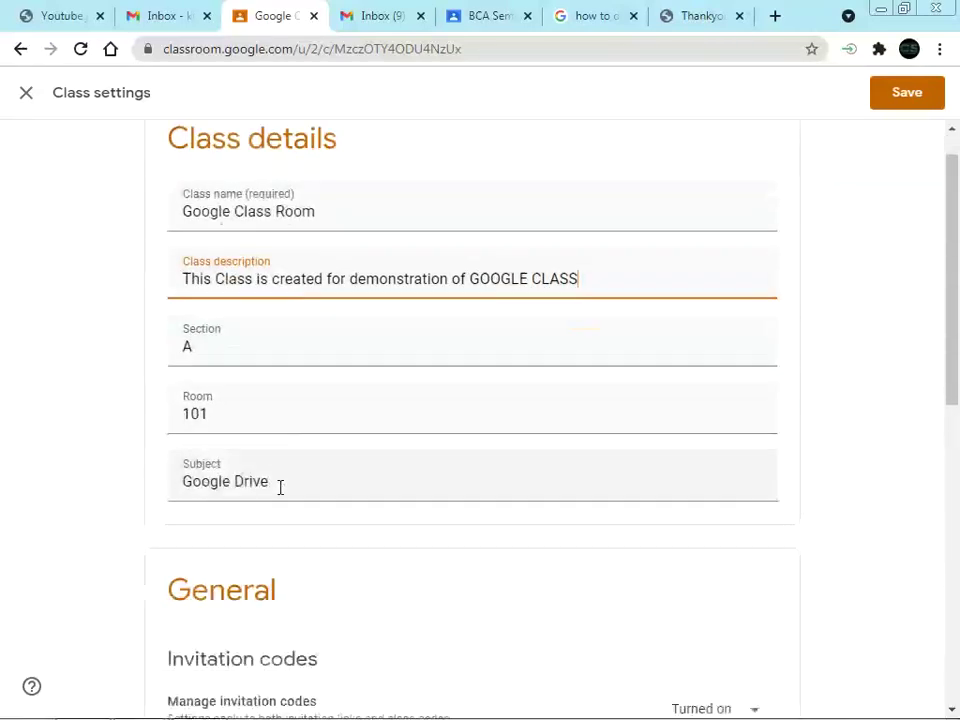
scroll(272, 311, down, 1)
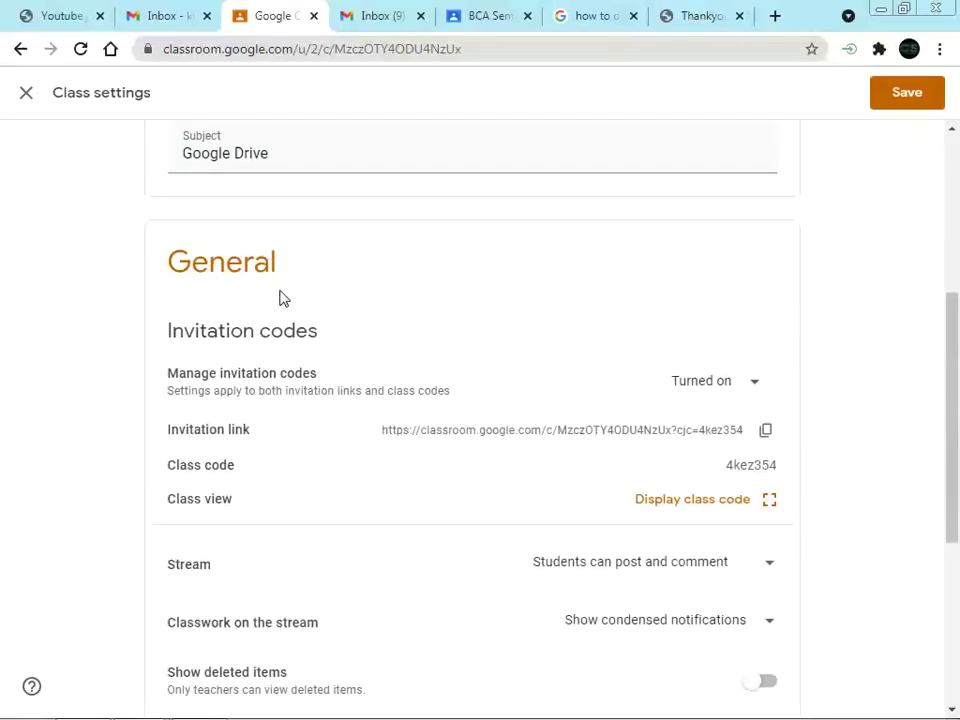
scroll(271, 313, down, 1)
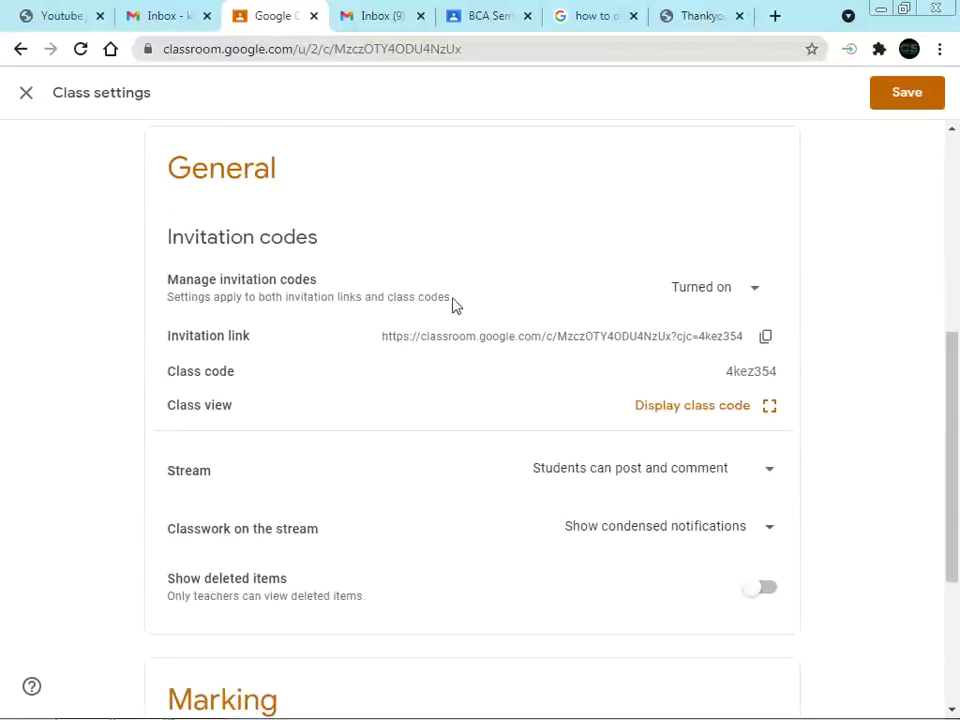
click(740, 297)
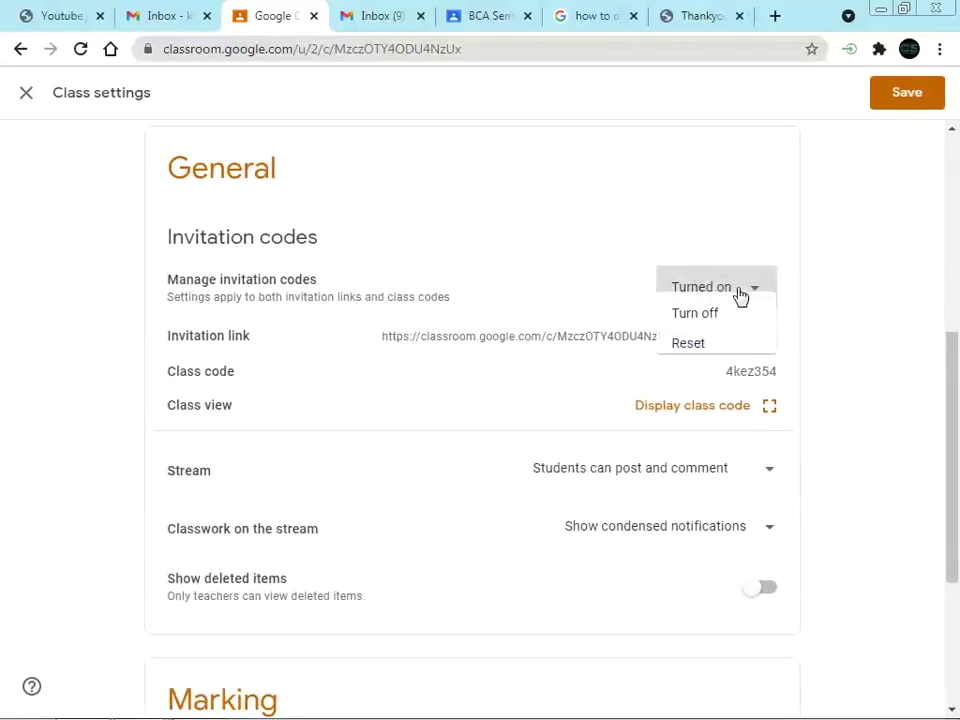
click(707, 333)
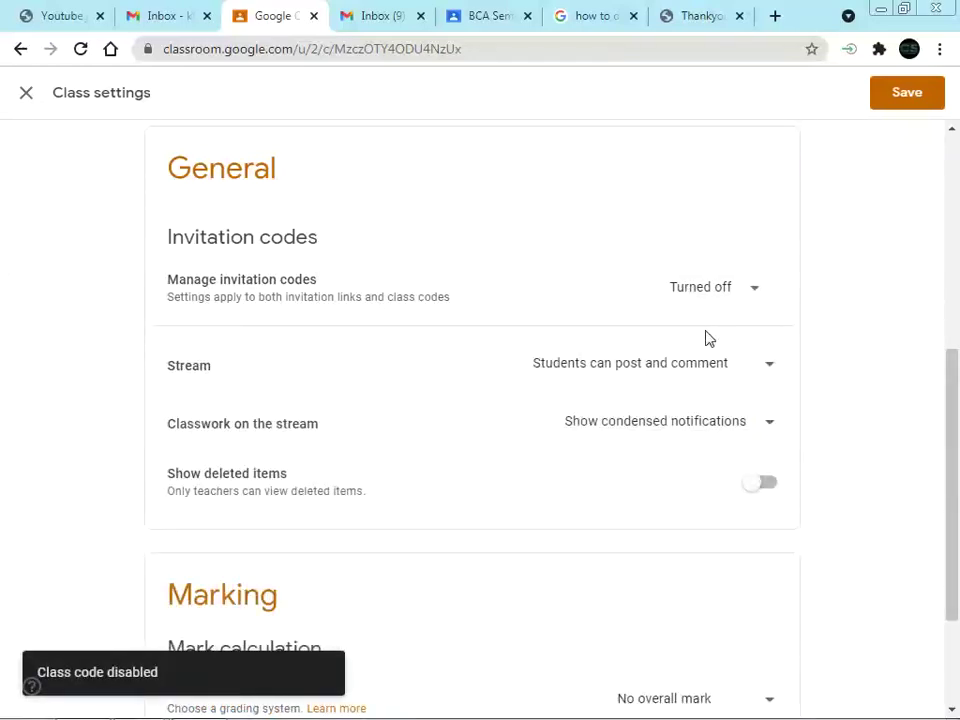
click(755, 292)
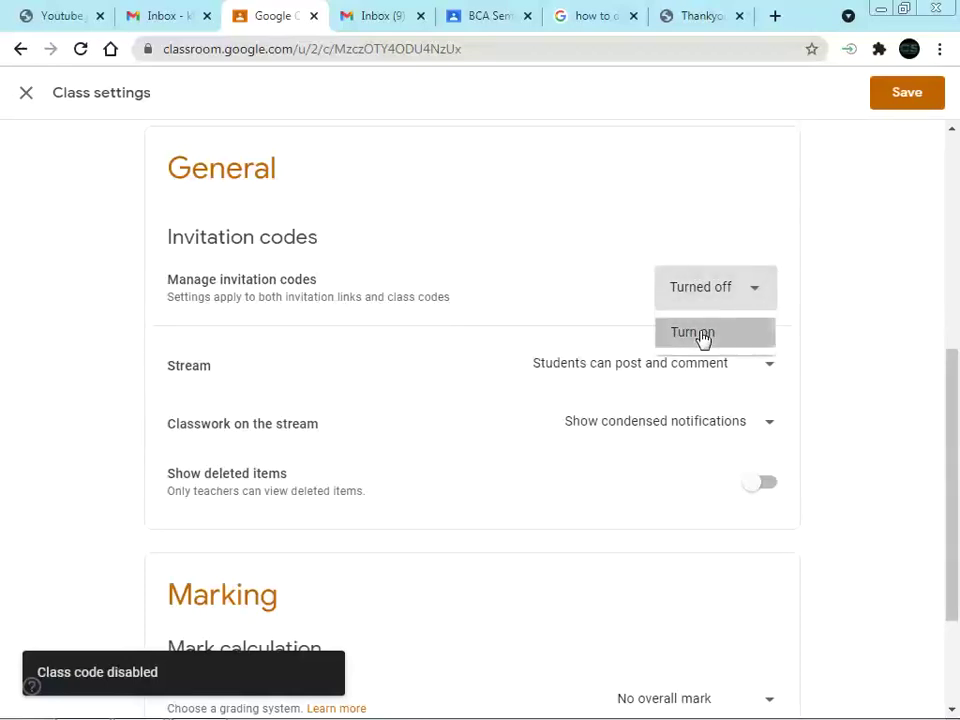
click(702, 336)
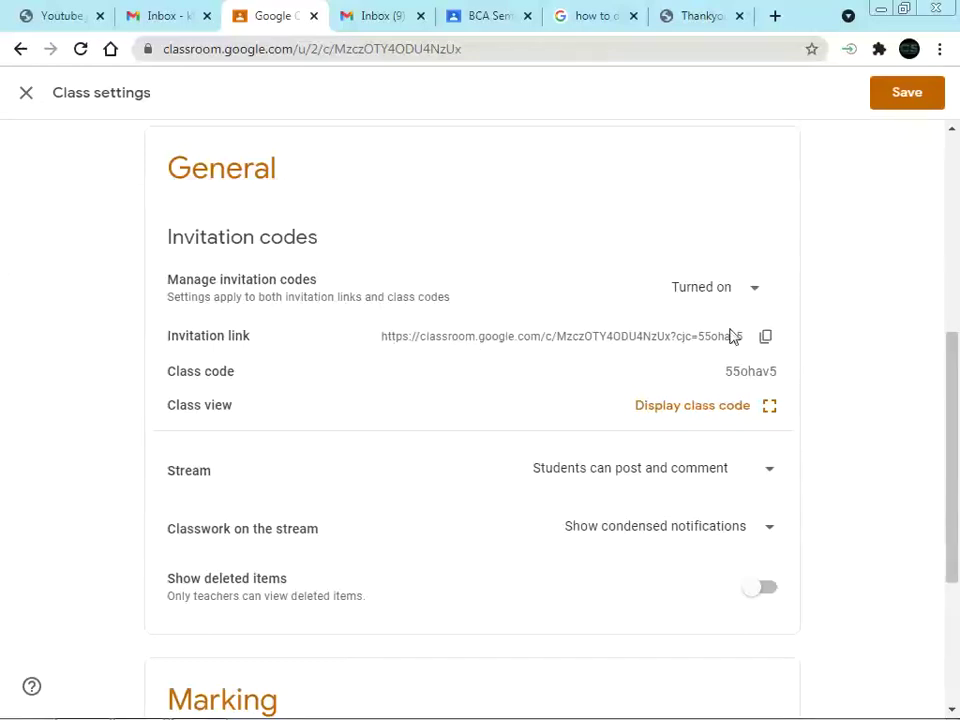
- Examine the invitation link and the class code, showing the code enlarged and in full screen
drag(170, 341, 746, 339)
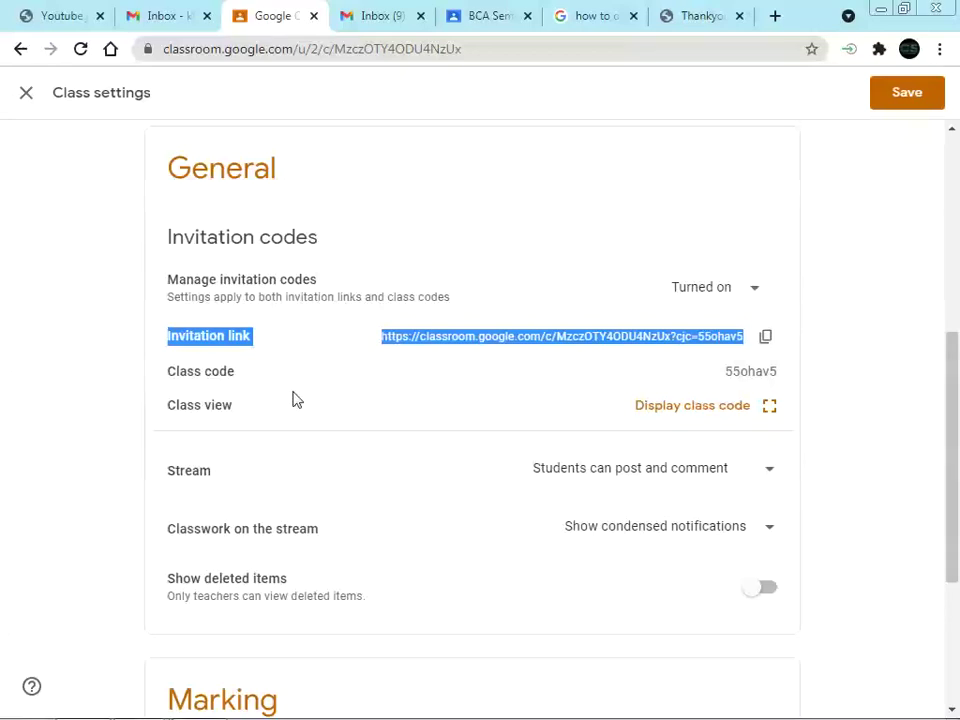
click(487, 390)
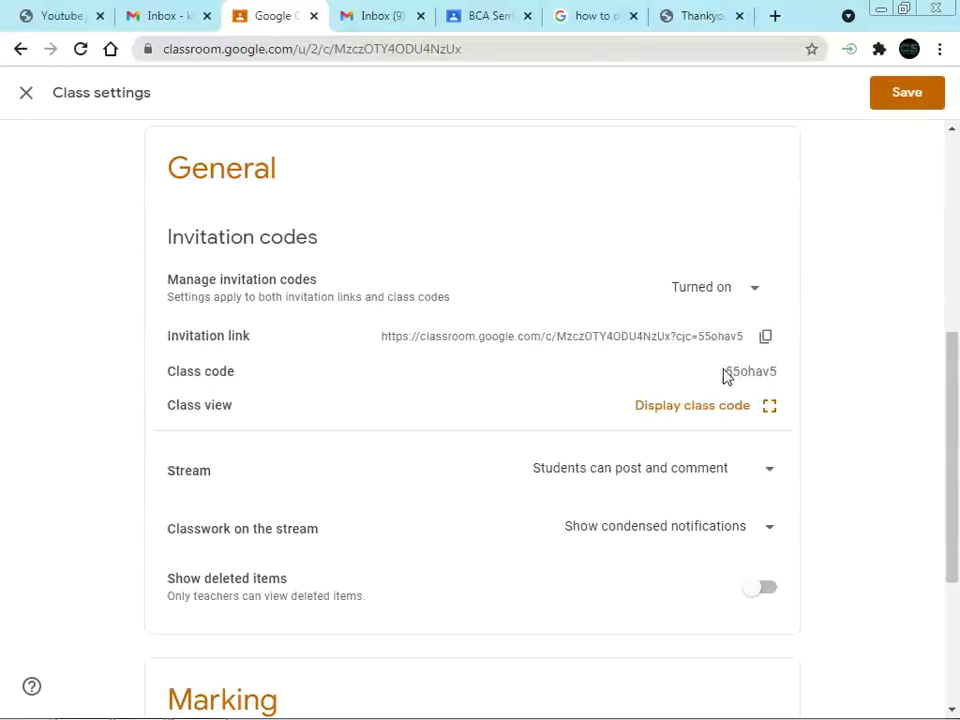
drag(727, 378, 784, 381)
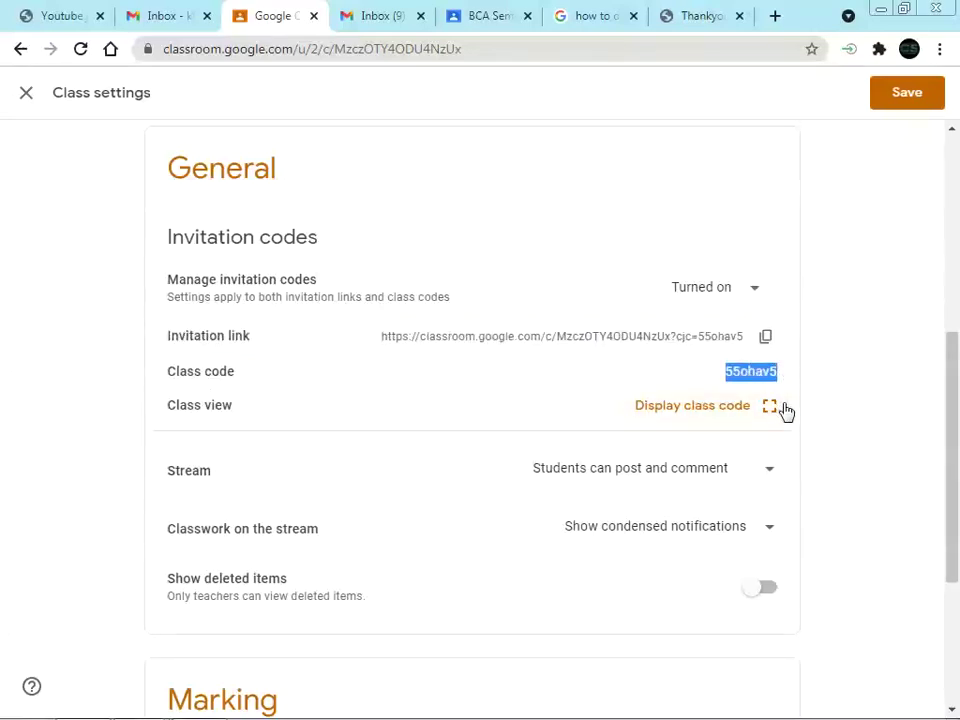
click(769, 409)
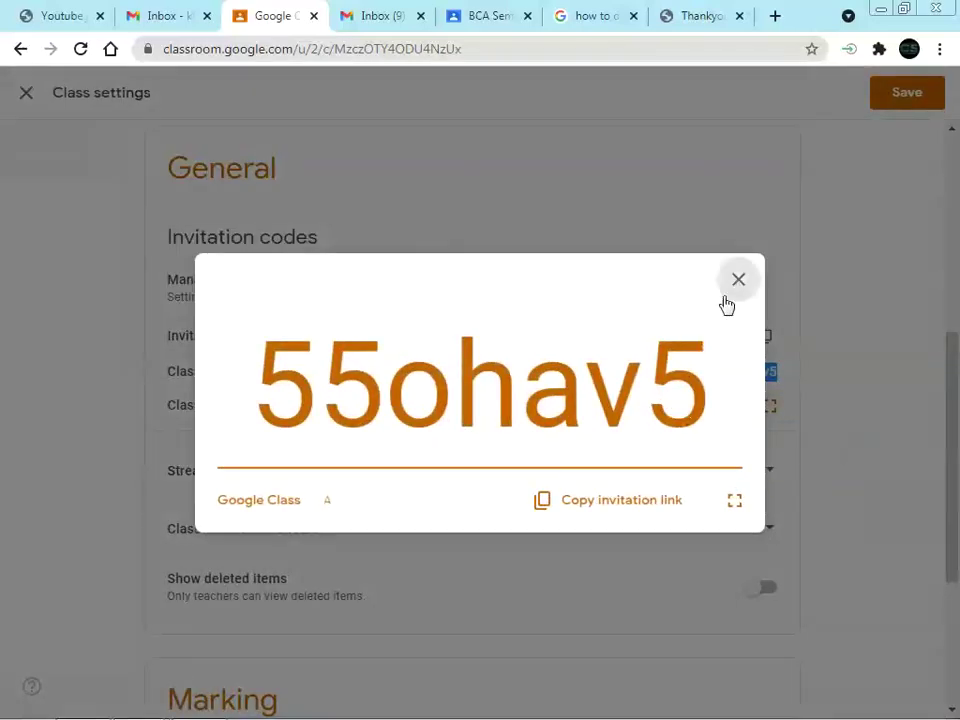
click(733, 507)
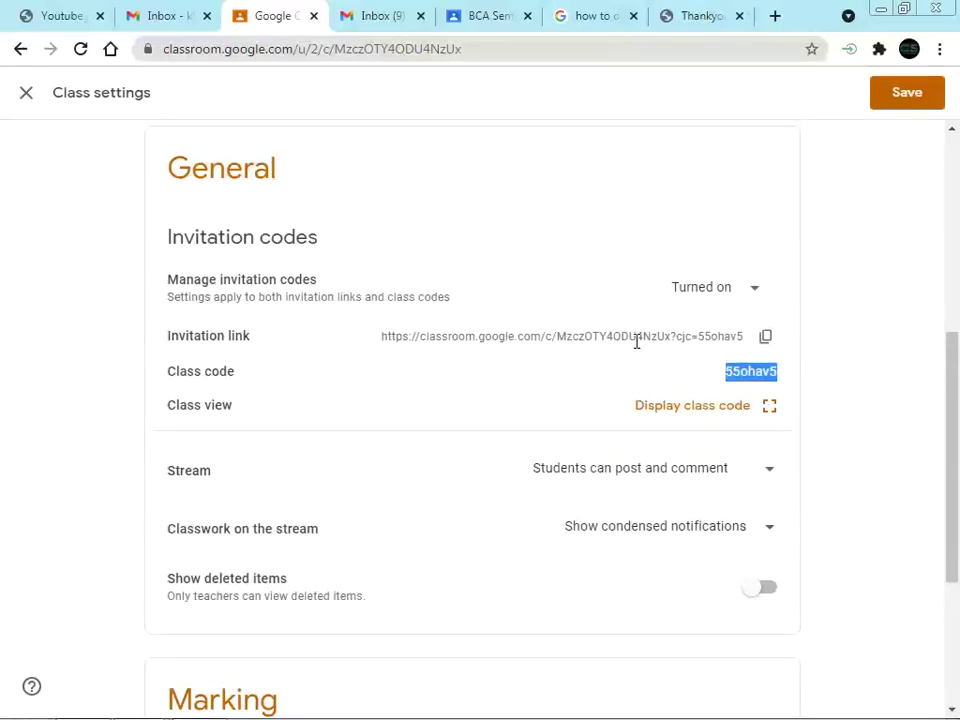
click(705, 412)
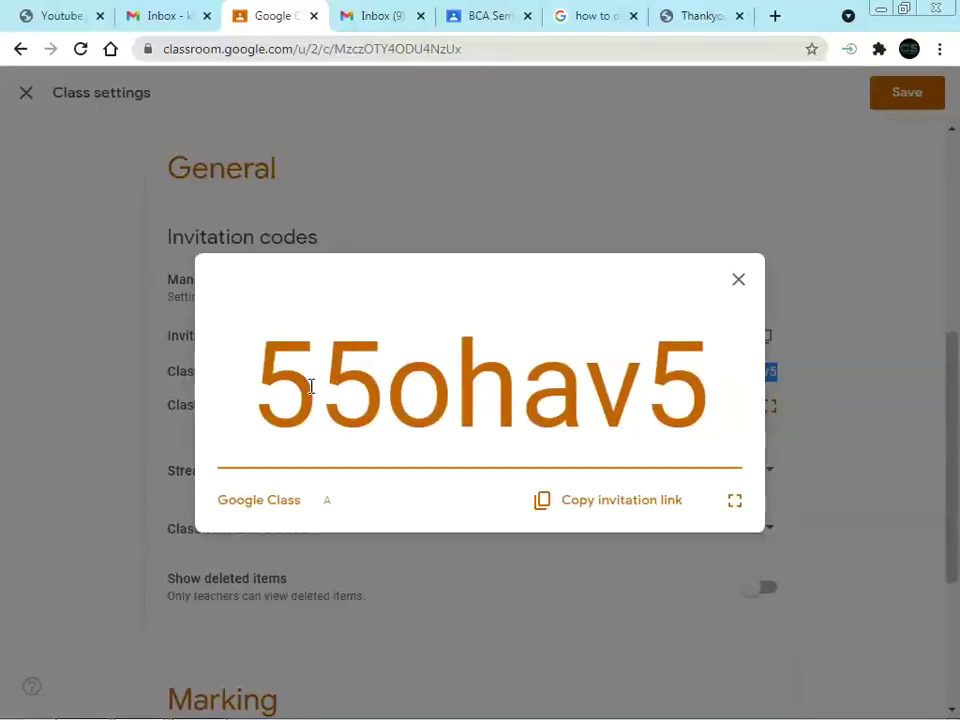
drag(261, 377, 684, 430)
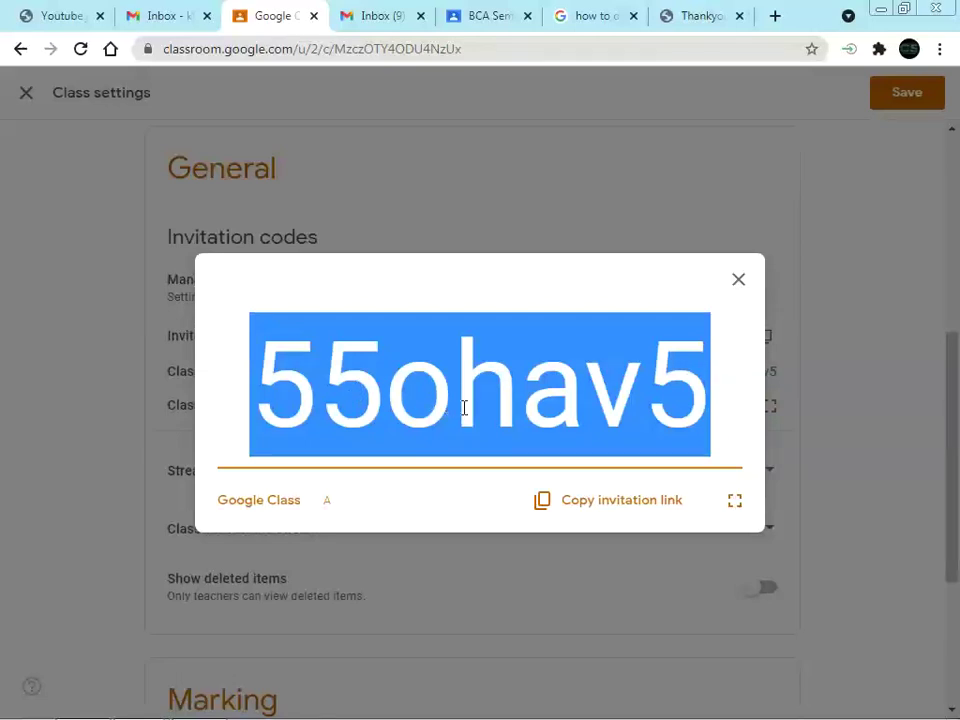
- Copy the class invitation link, try to paste it as the address in a new browser tab, and return to the class settings
click(613, 509)
click(778, 17)
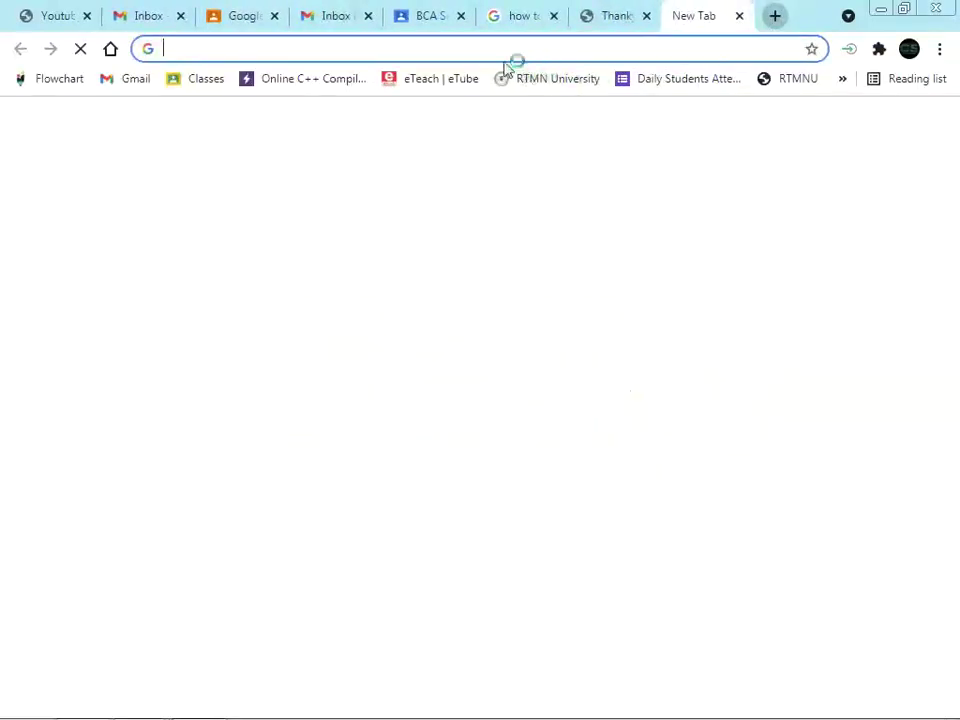
click(497, 47)
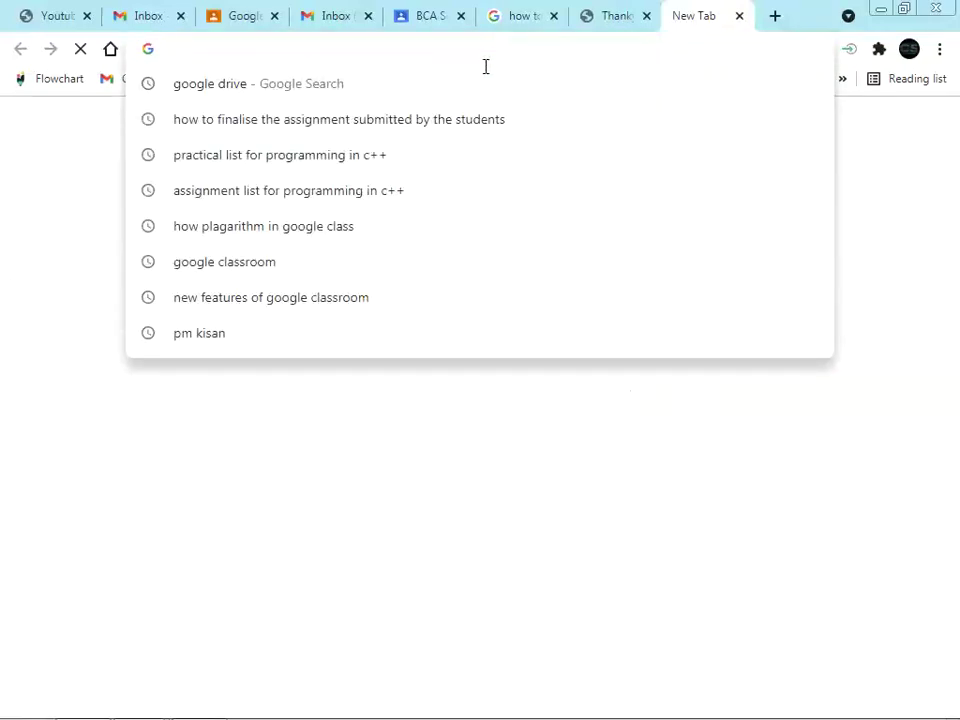
key(ctrl+v)
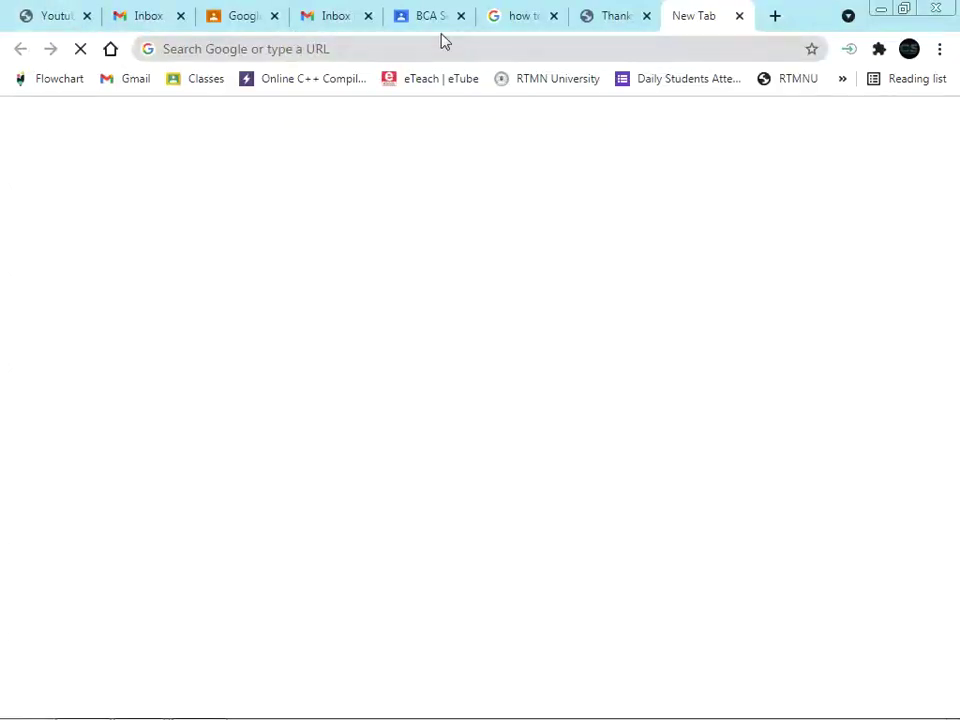
click(232, 18)
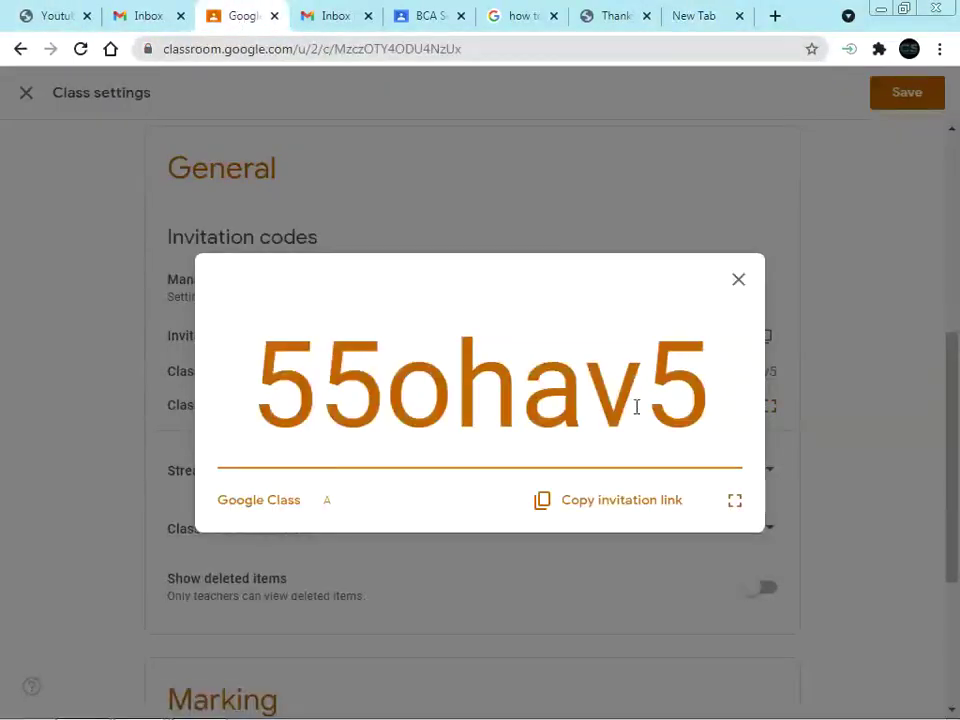
click(738, 279)
- Review the Stream permission choices and select "Students can post and comment"
scroll(486, 474, down, 1)
scroll(487, 473, down, 1)
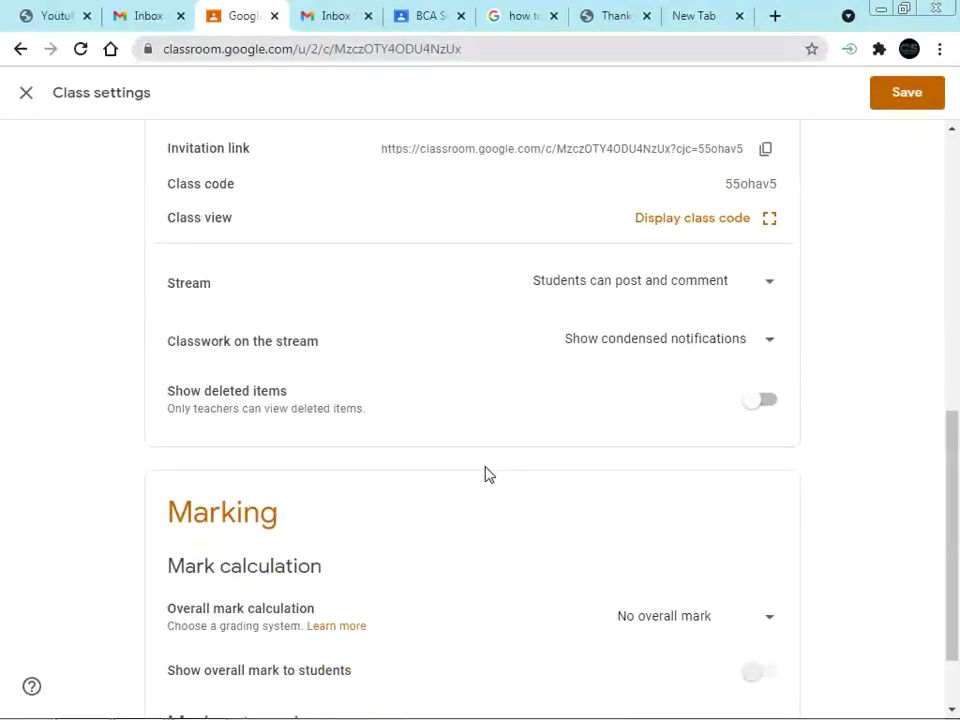
click(767, 289)
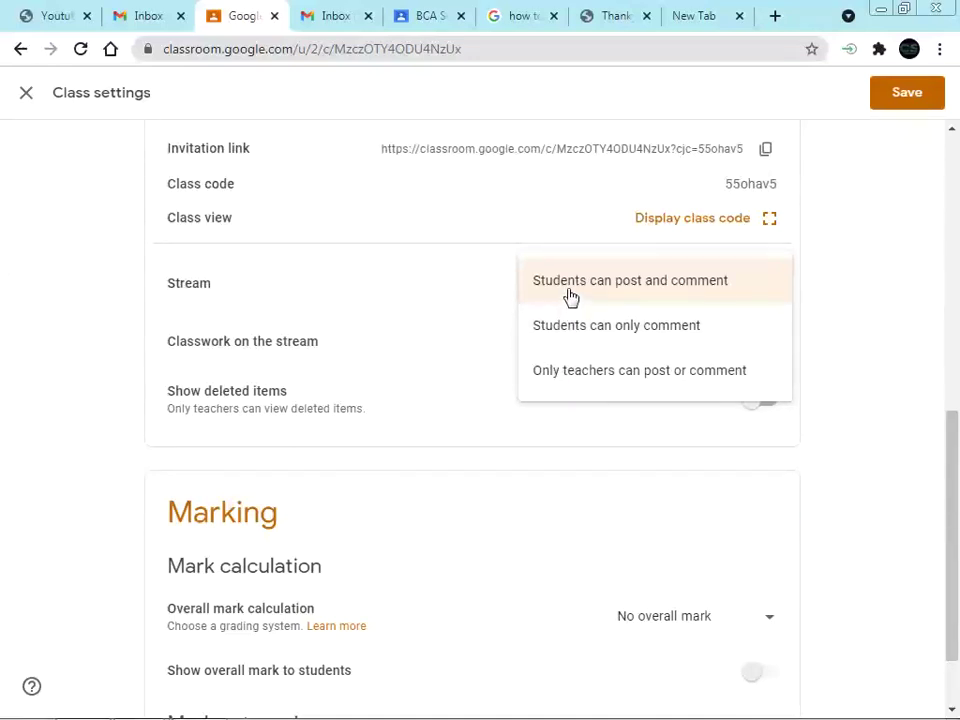
click(606, 290)
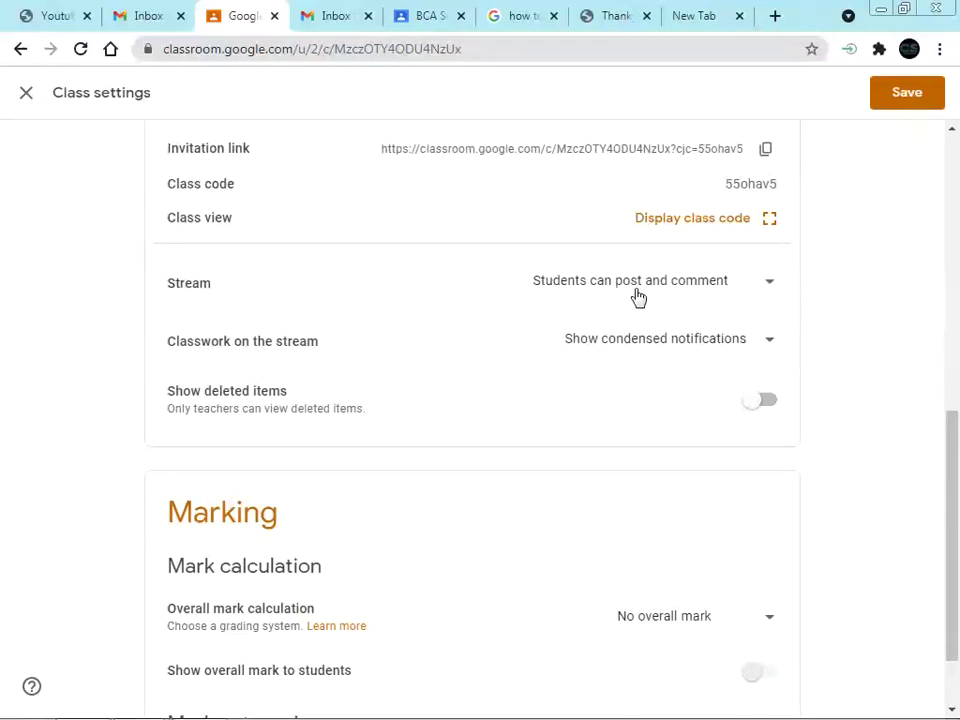
- Set Classwork on the stream to "Show attachments and details"
scroll(638, 297, down, 2)
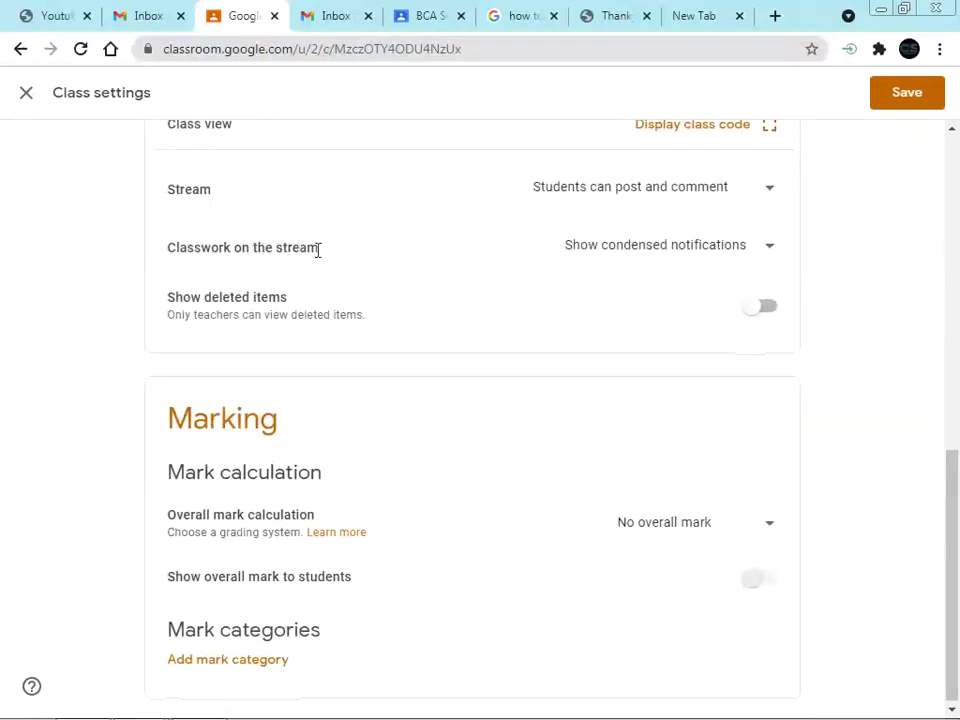
click(709, 250)
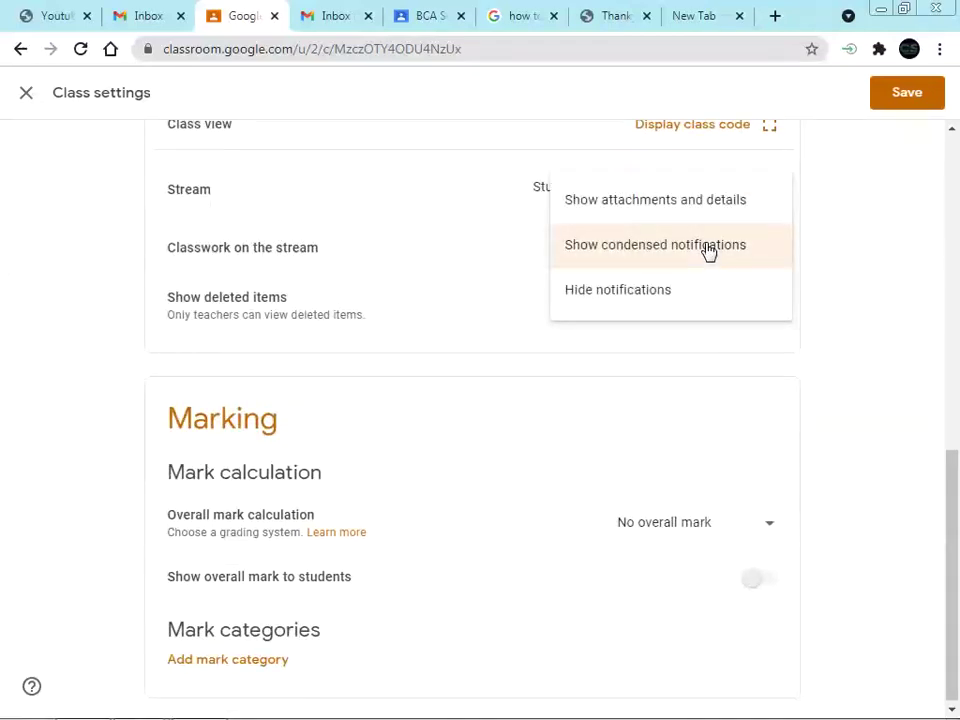
click(653, 207)
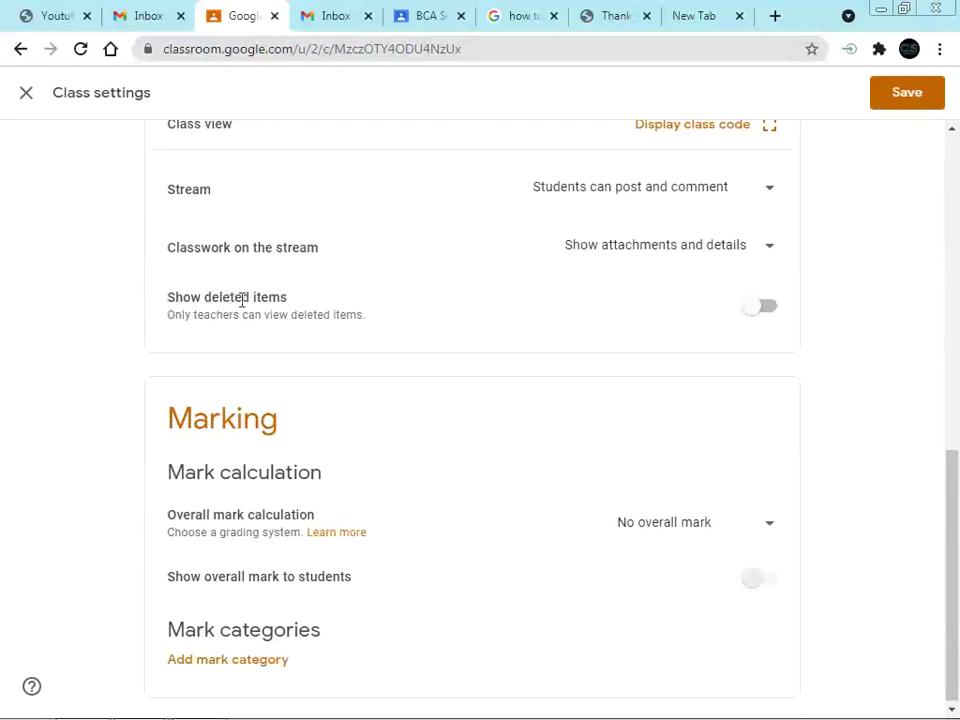
- Turn on "Show deleted items" in the General section of the class settings
click(765, 308)
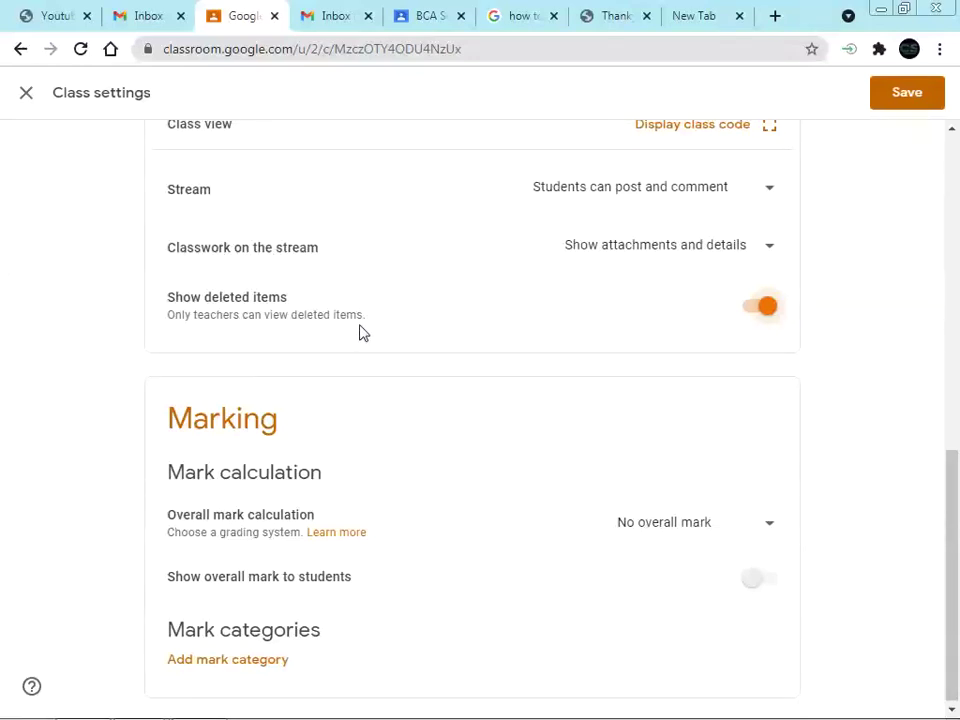
- Set the overall mark calculation to "Total points" and turn on showing the overall mark to students
scroll(363, 333, down, 1)
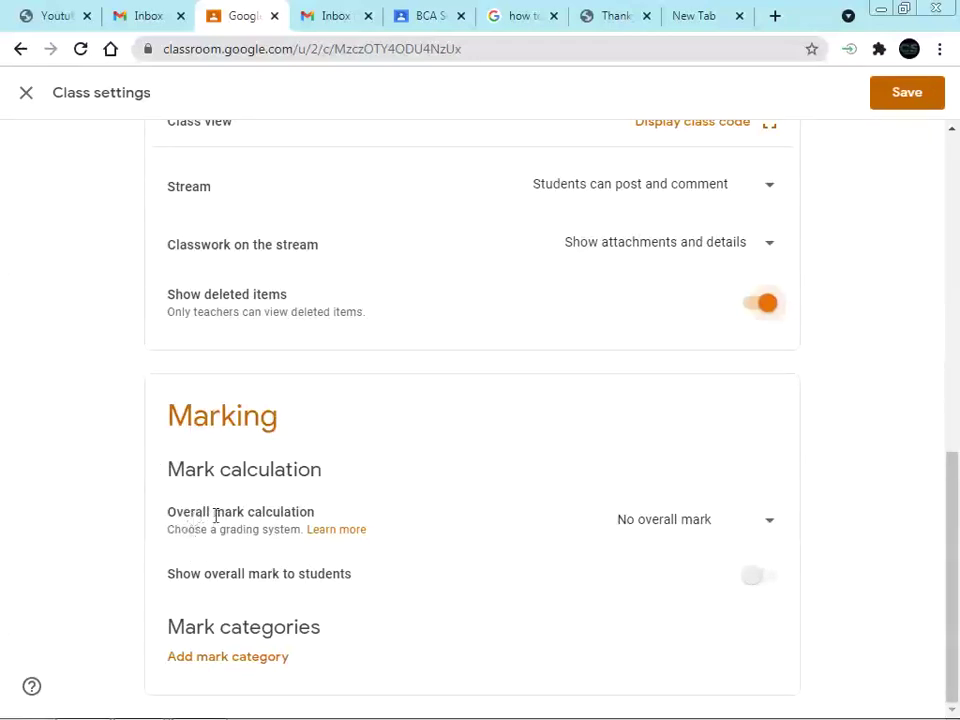
click(777, 527)
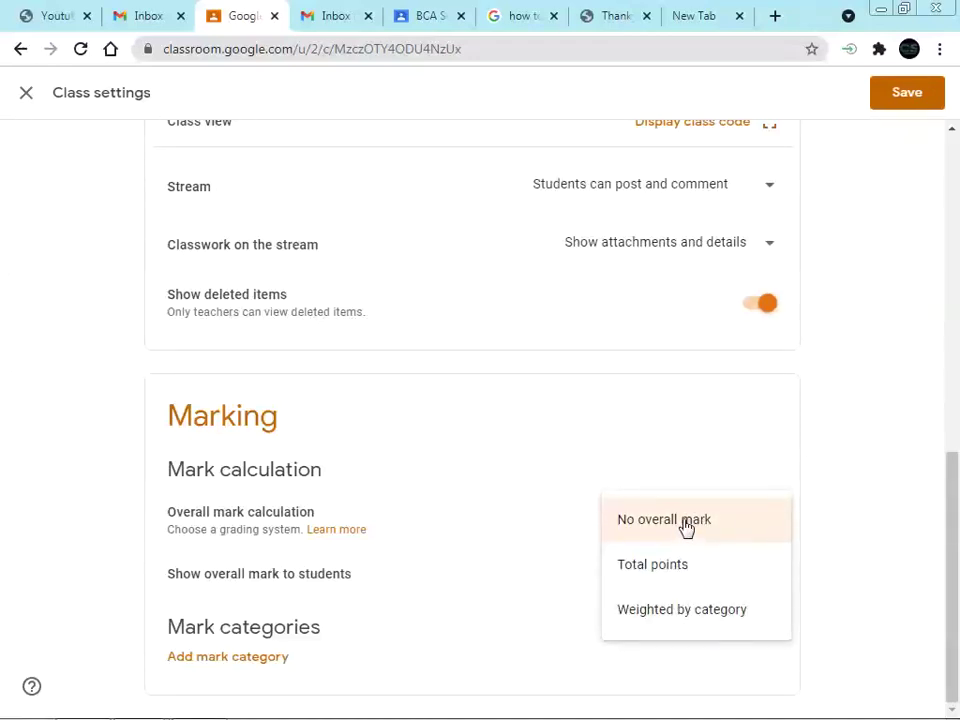
click(680, 566)
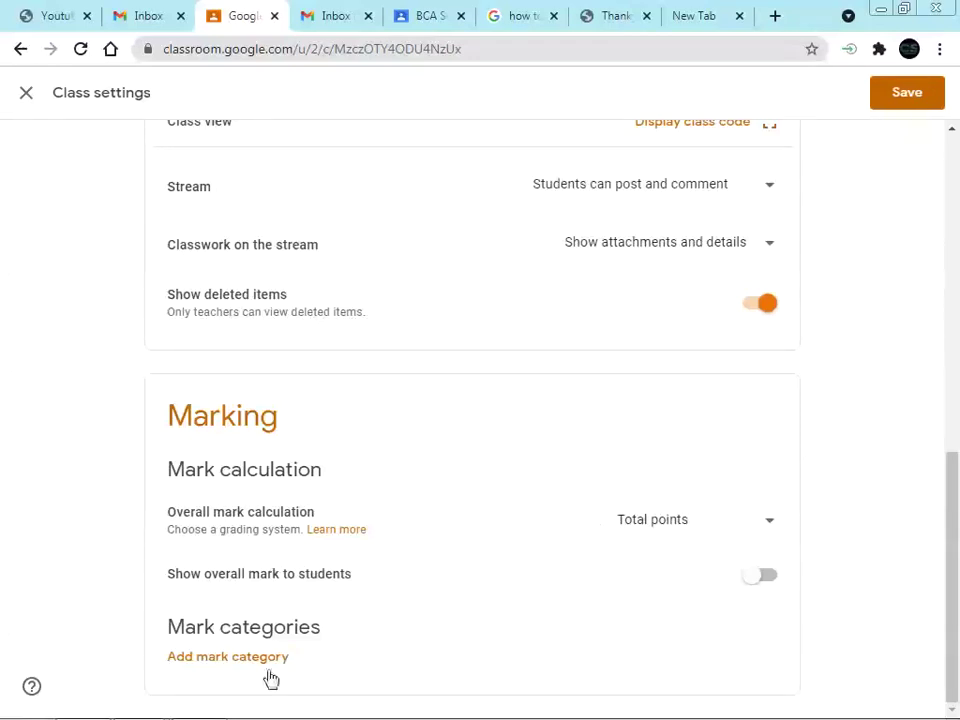
click(764, 578)
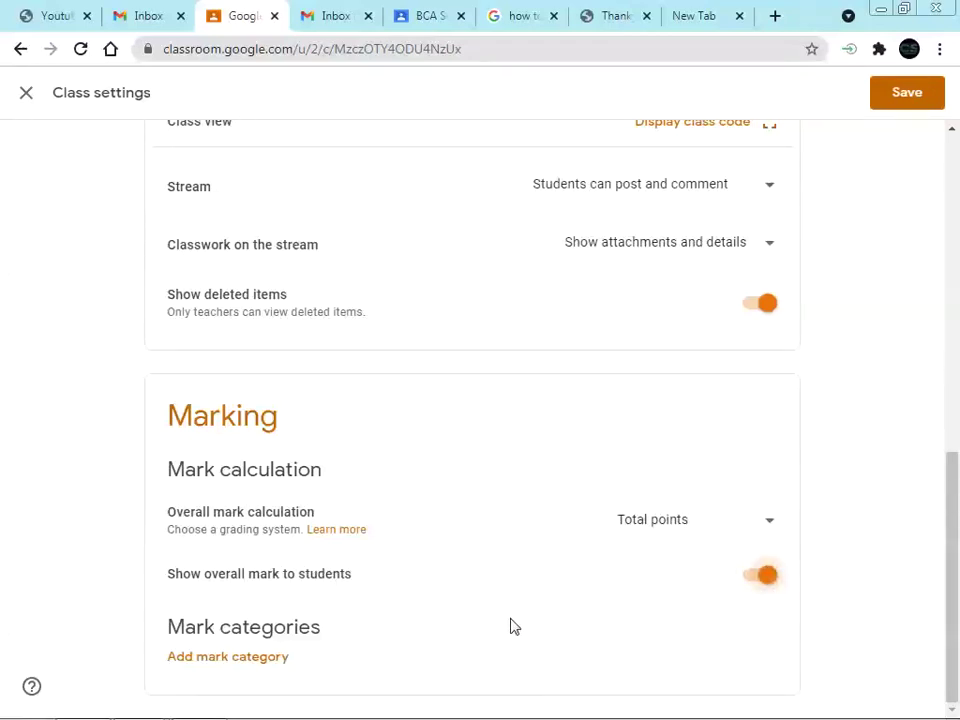
- Add a mark category named "Assignment" with 50 default points
click(267, 659)
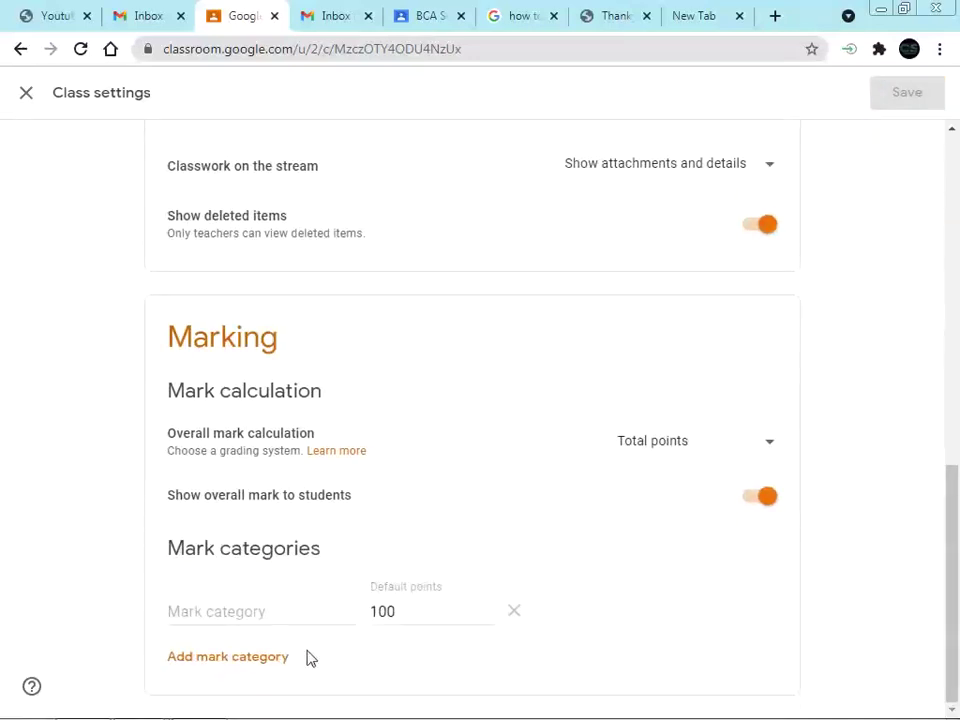
drag(408, 613, 339, 611)
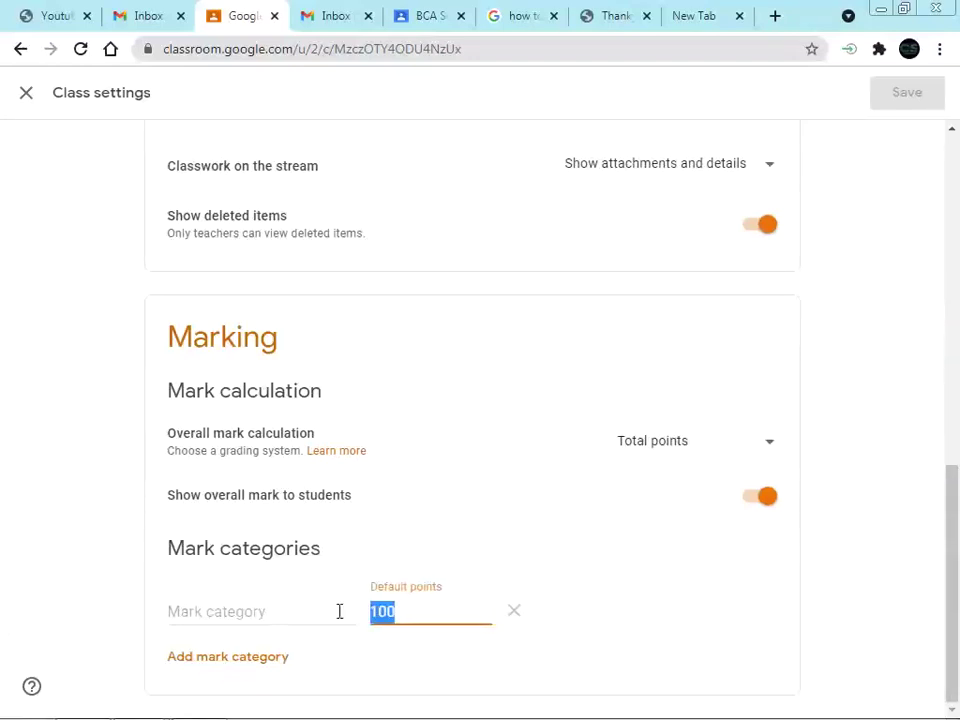
text(50)
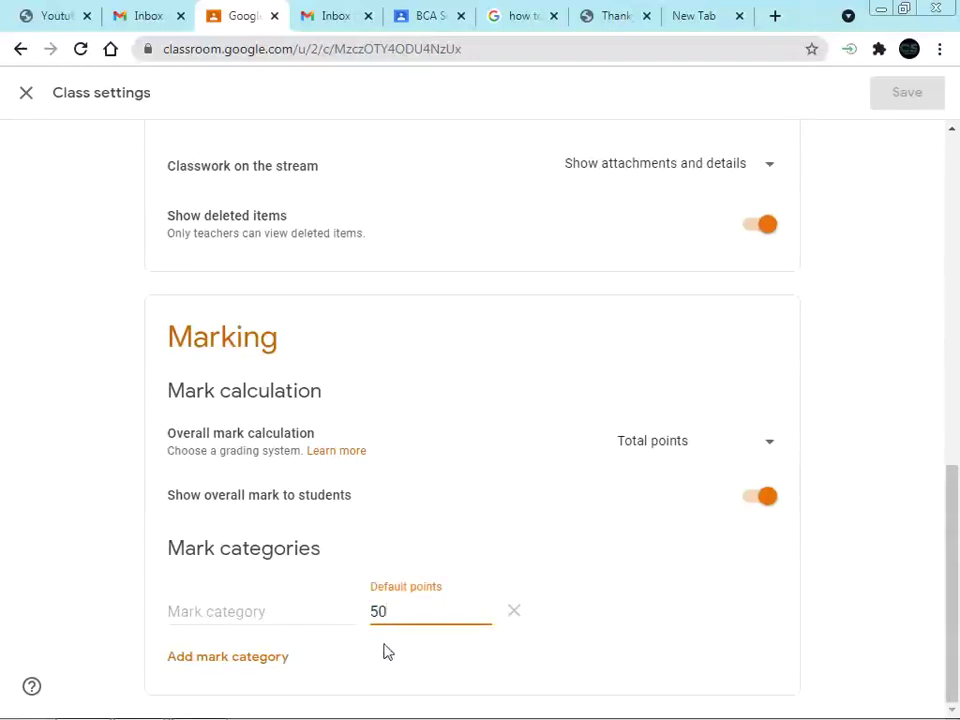
click(240, 658)
click(270, 613)
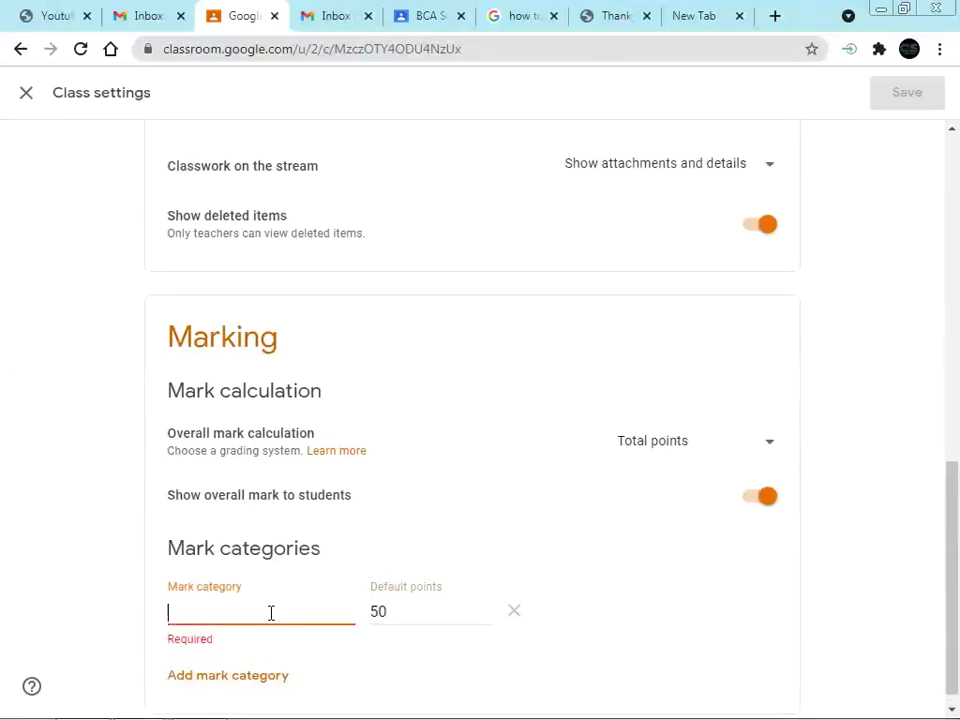
text(aS)
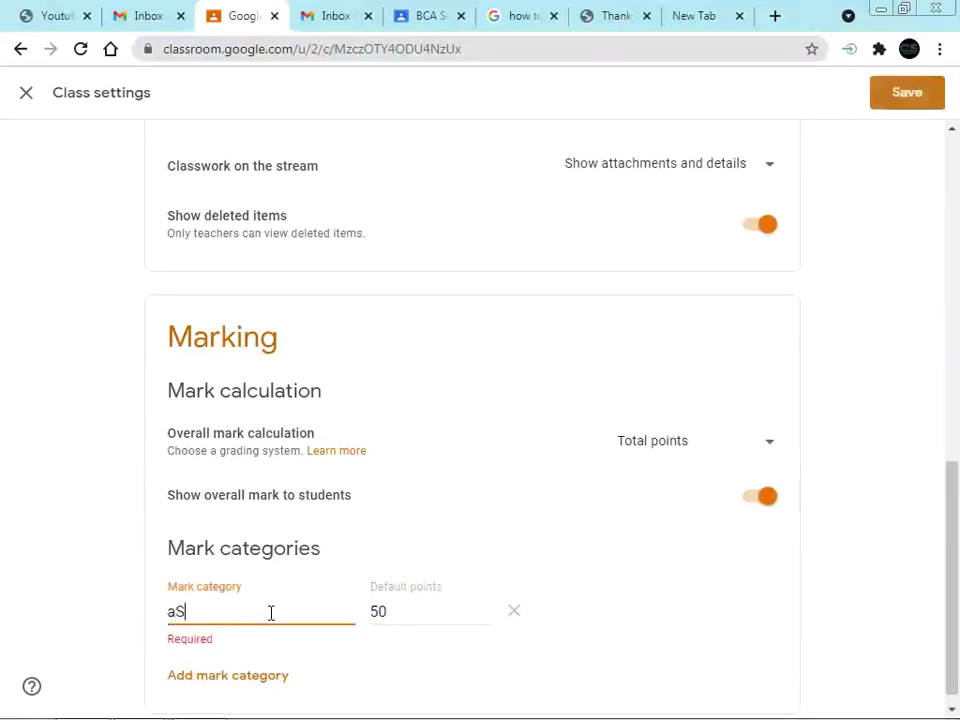
text(SIGNMENT)
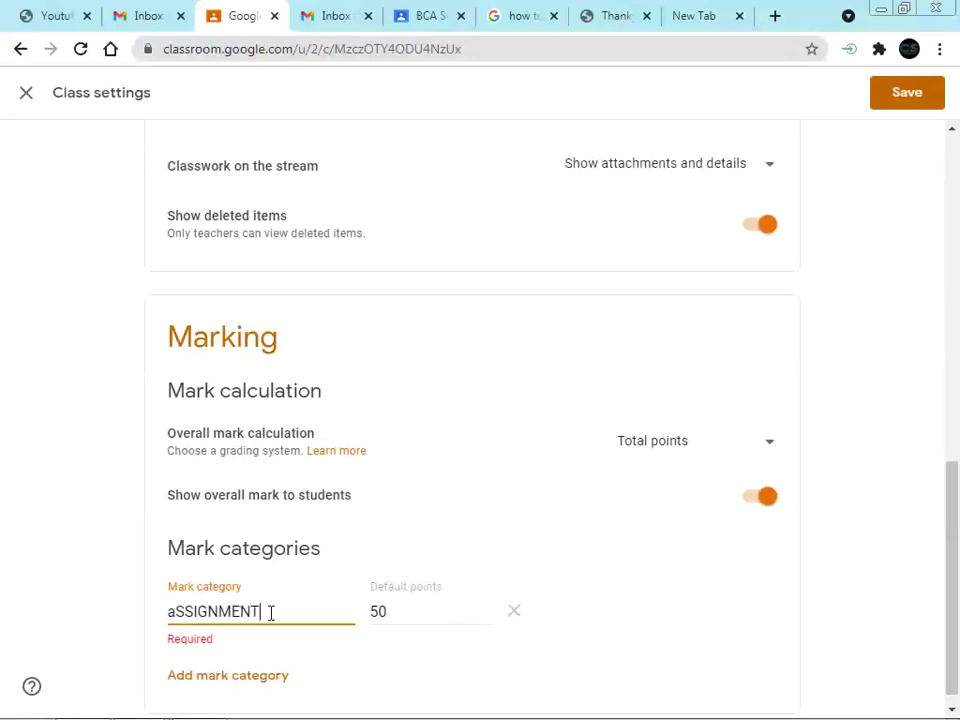
key(BackSpace)
key(BackSpace)
key(BackSpace)
key(BackSpace)
key(BackSpace)
key(BackSpace)
key(BackSpace)
key(BackSpace)
key(BackSpace)
text(Assignment)
scroll(380, 650, down, 1)
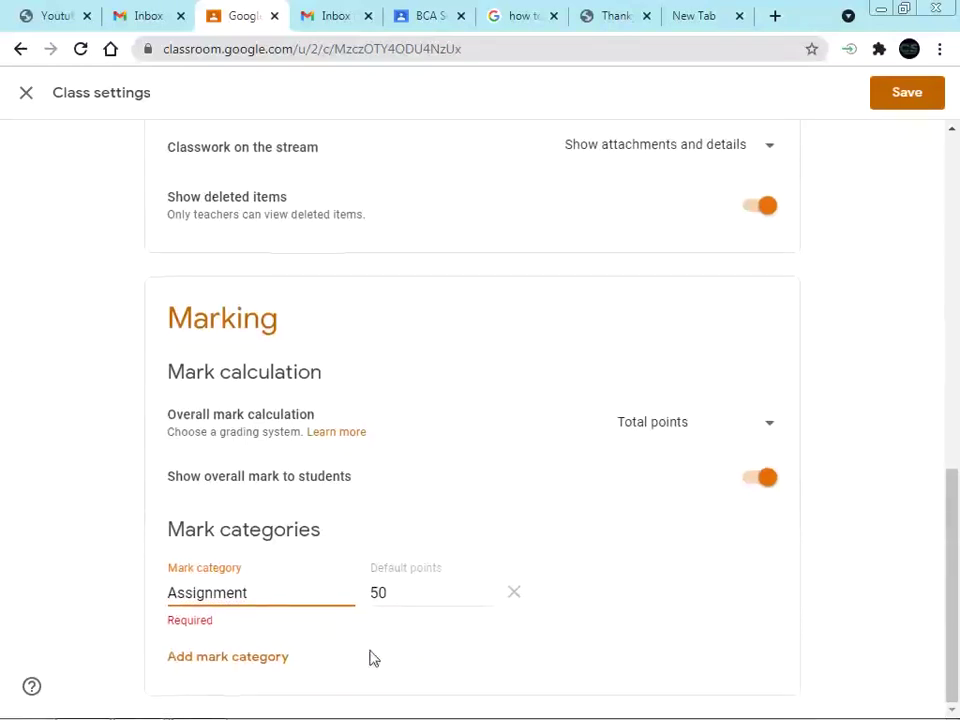
- Review the class settings from the class details down and save them
scroll(605, 400, up, 10)
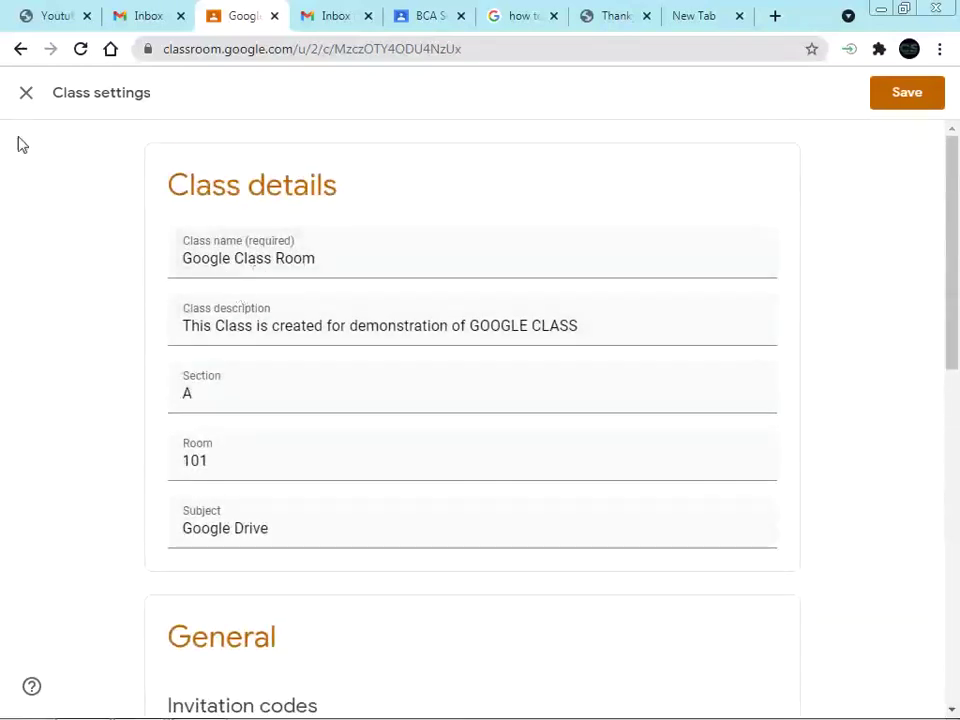
scroll(482, 527, down, 2)
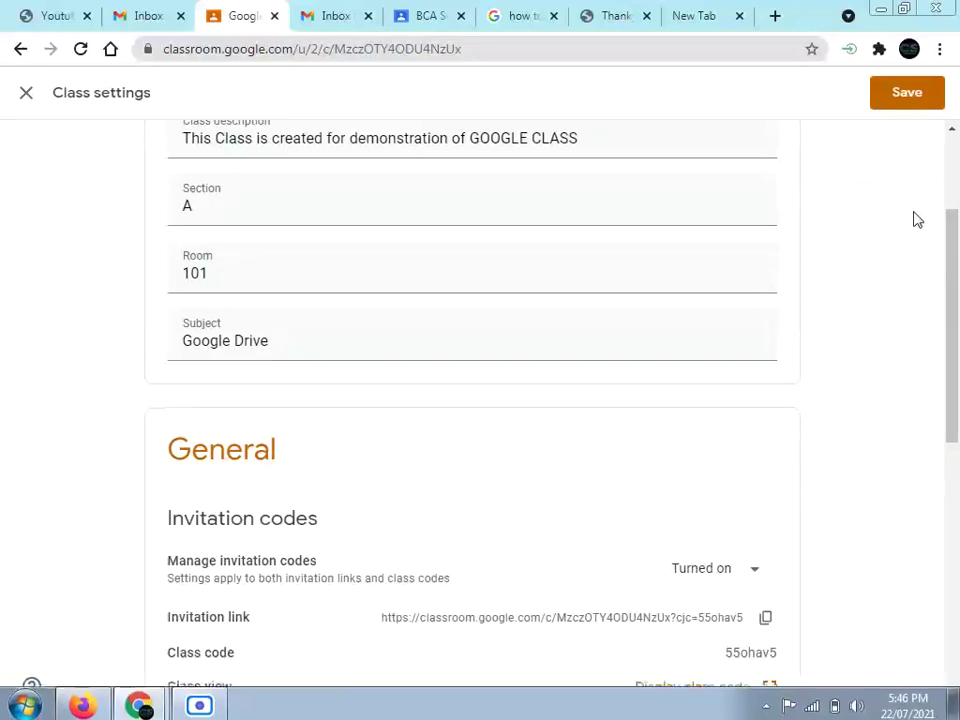
click(908, 102)
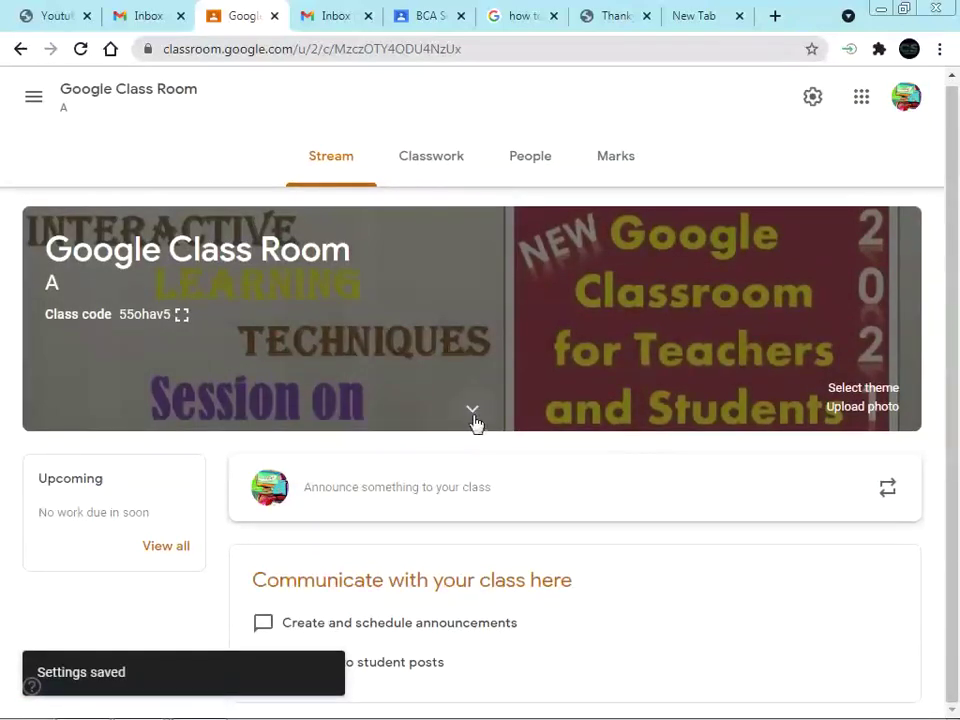
- View the subject, room and description under the class banner, and display the class code enlarged
click(474, 412)
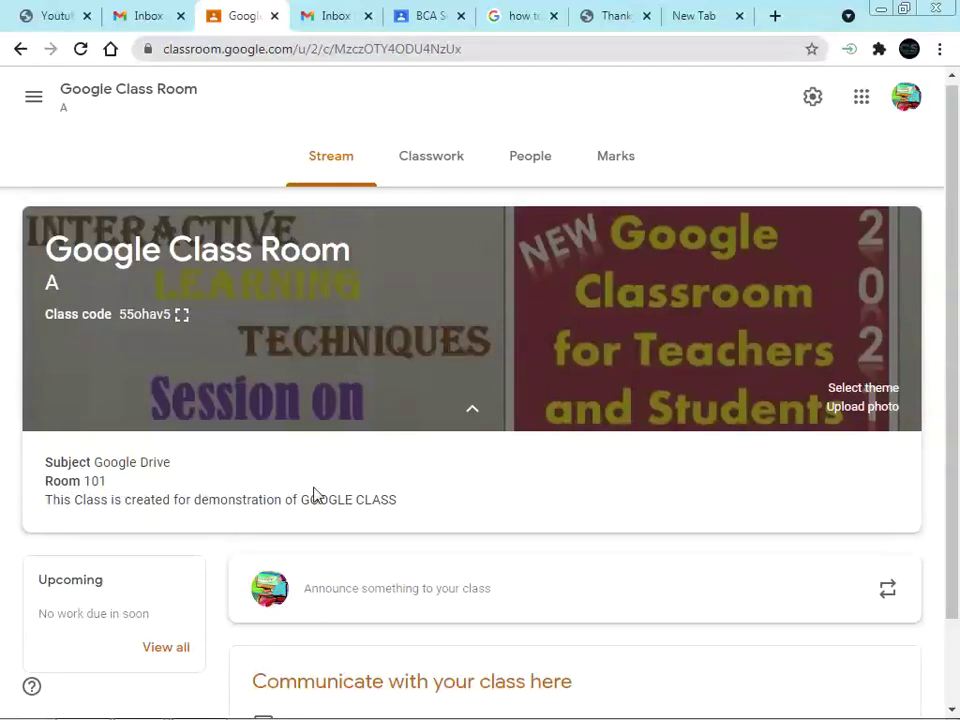
click(474, 411)
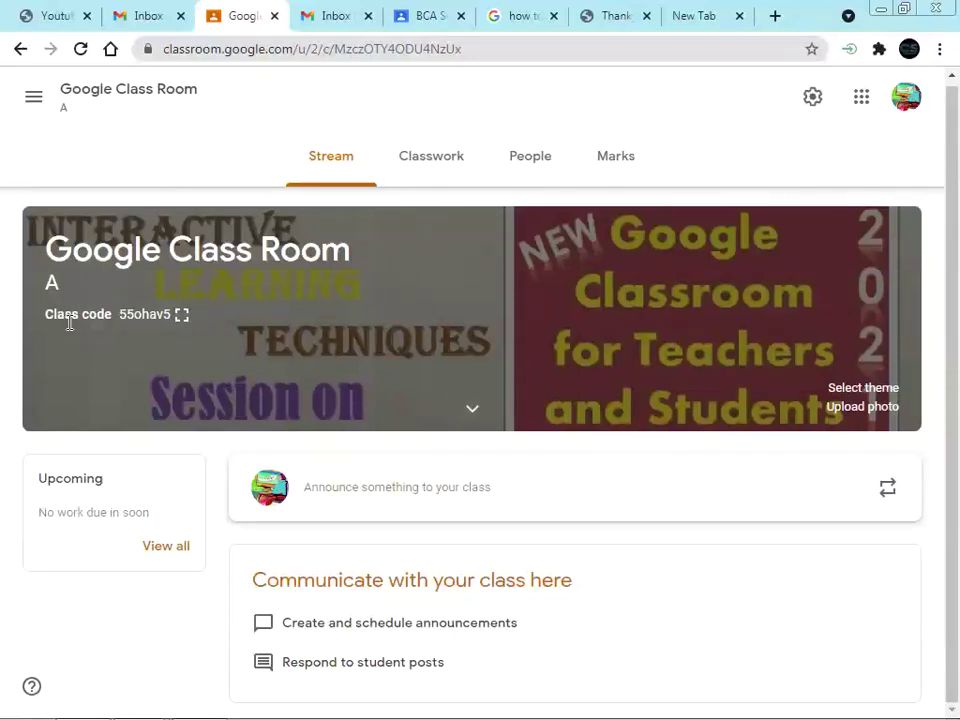
click(182, 318)
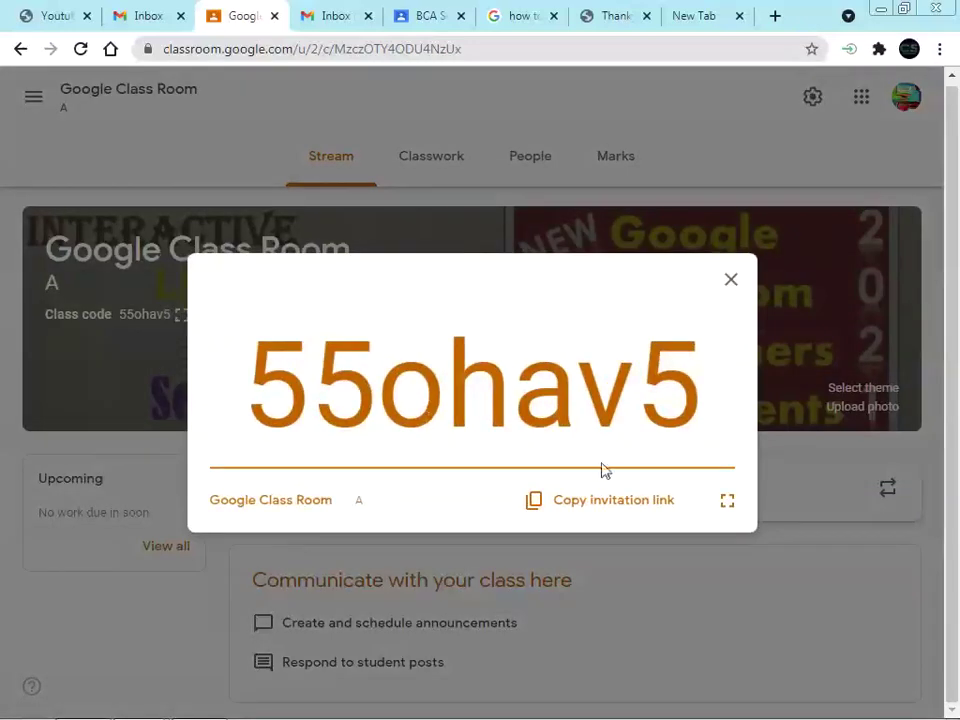
click(730, 280)
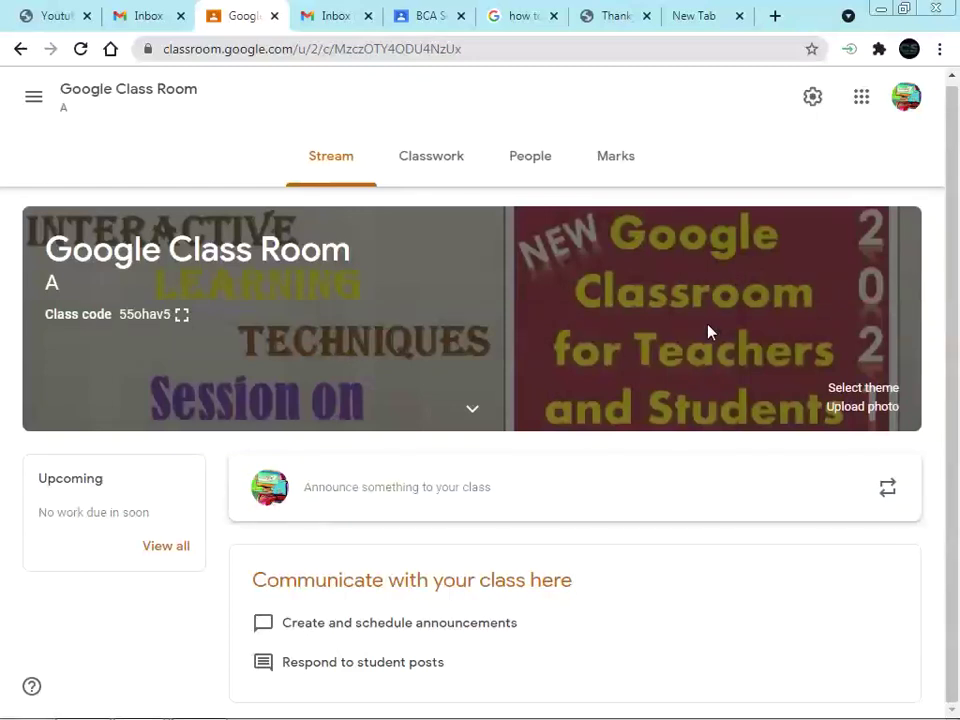
- Copy the class invitation link from the enlarged class code display and close it
click(184, 315)
click(614, 504)
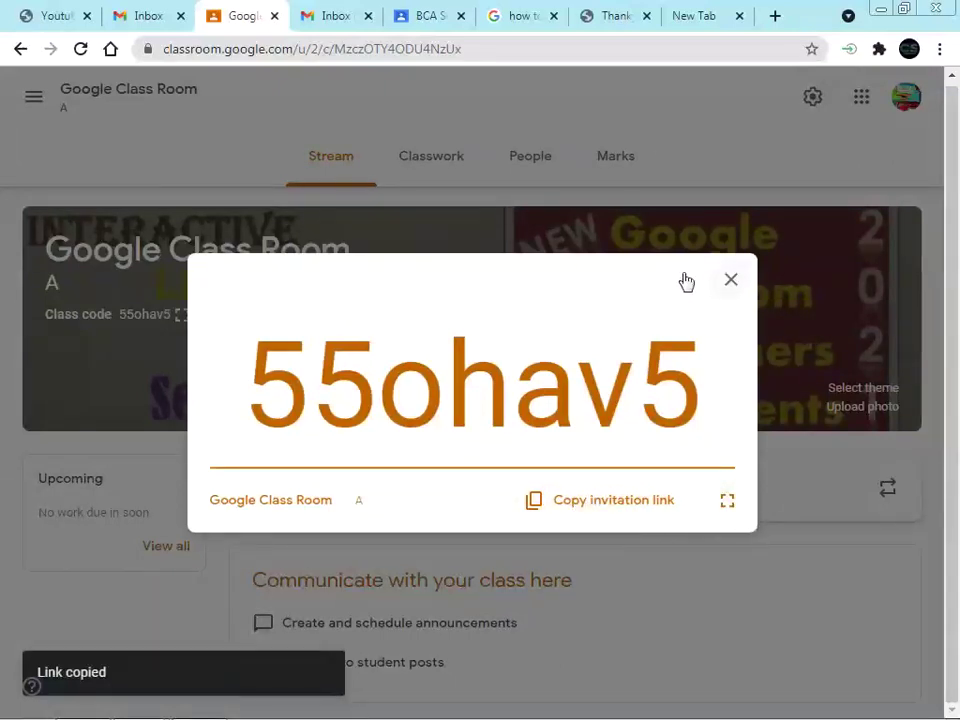
click(732, 282)
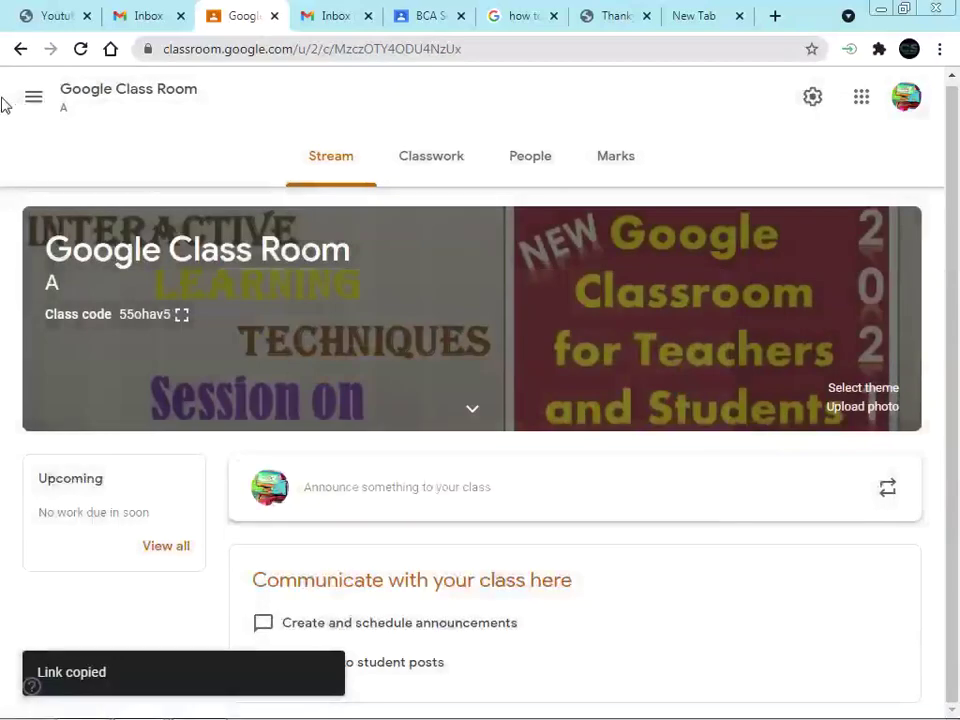
click(31, 99)
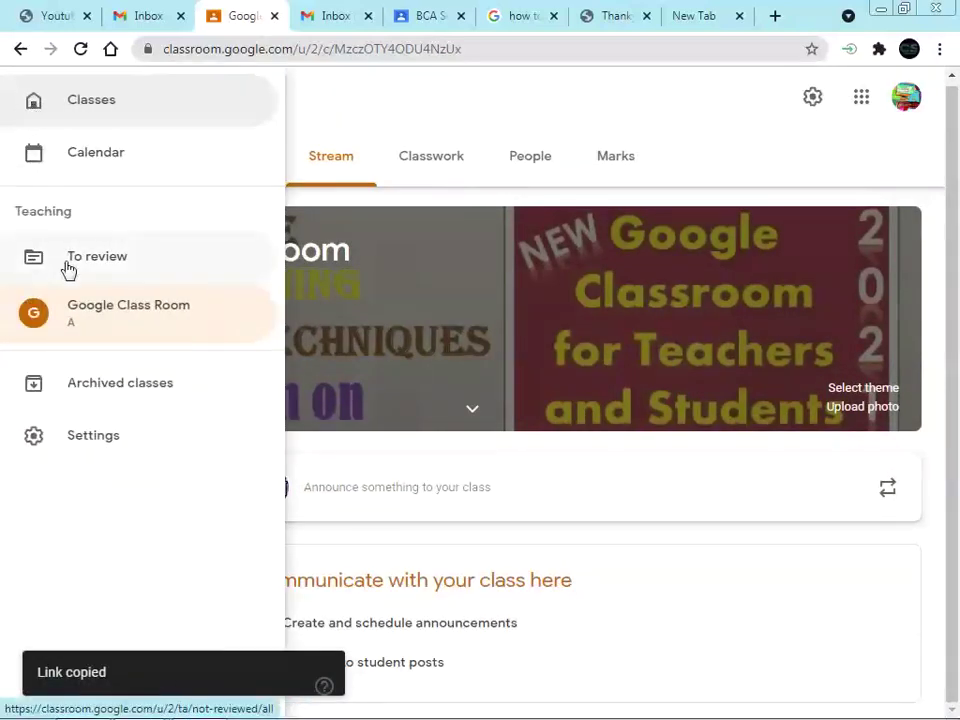
click(625, 122)
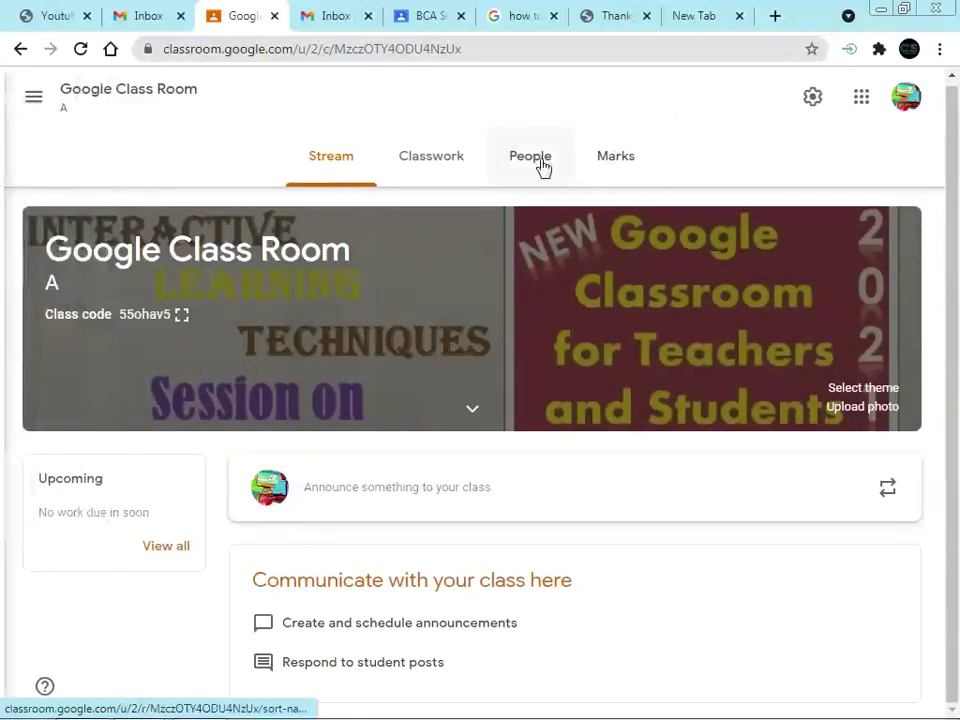
- Invite a student to the class from the People page, picking the suggested contact's e-mail address
click(541, 167)
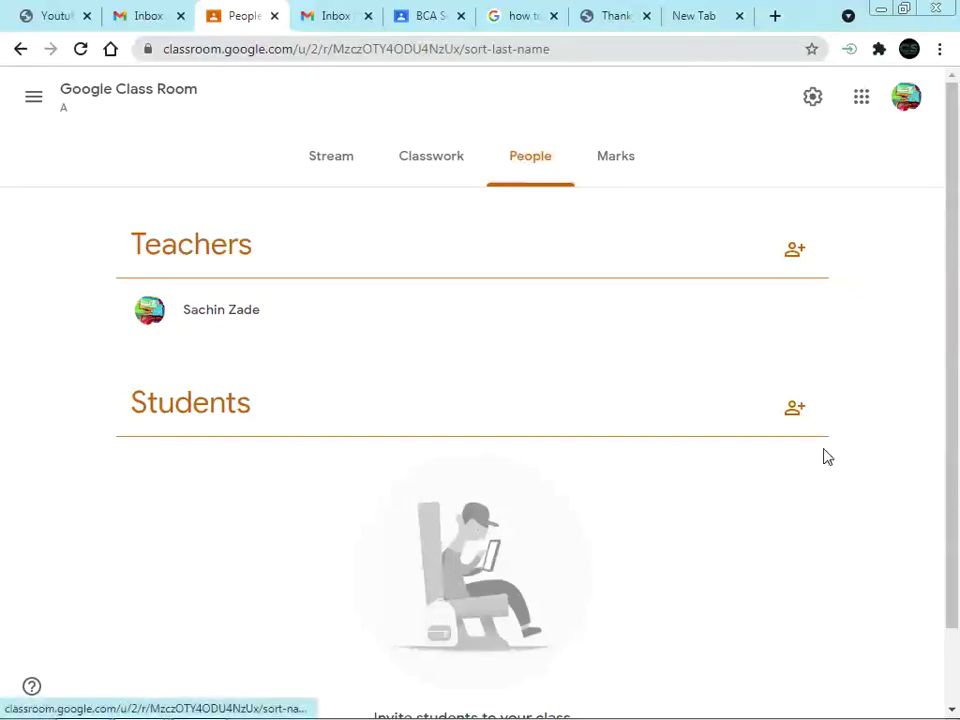
click(794, 411)
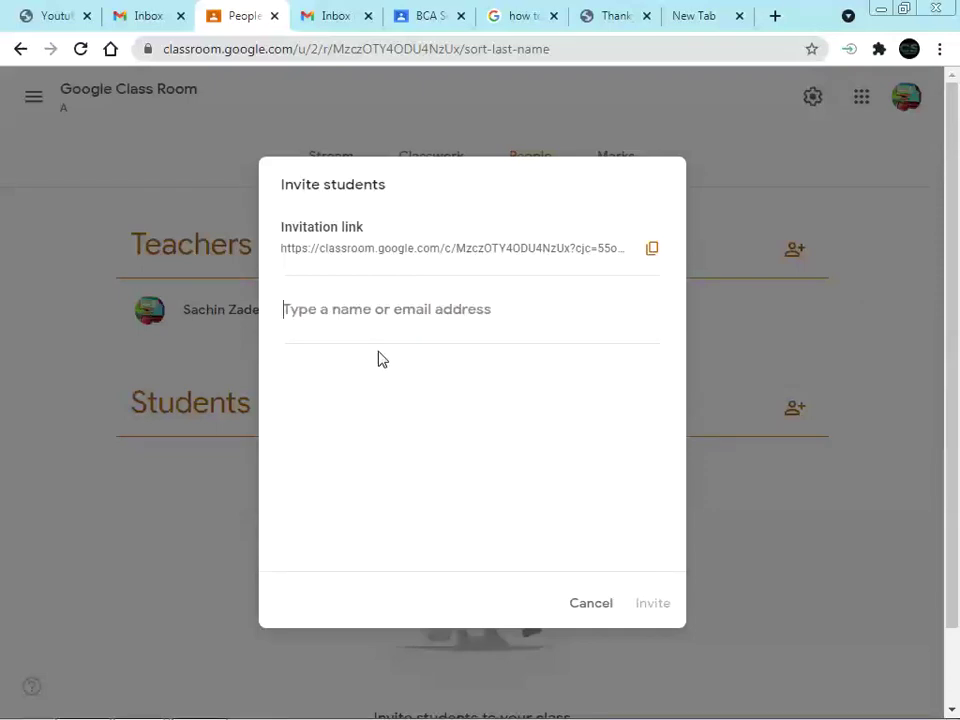
text(zade)
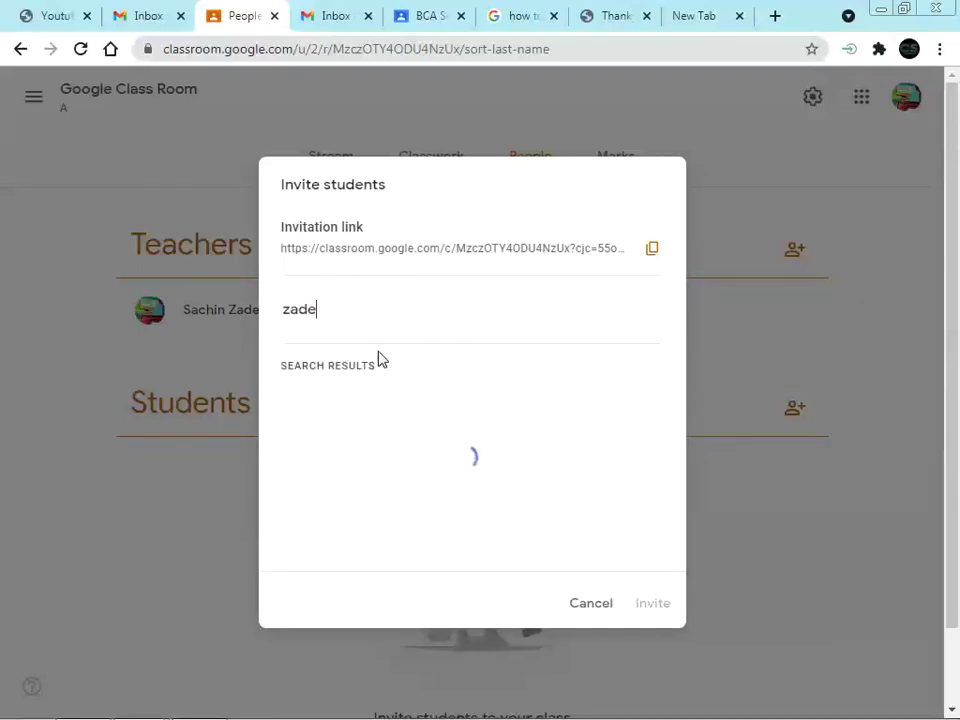
text(.sac)
click(385, 406)
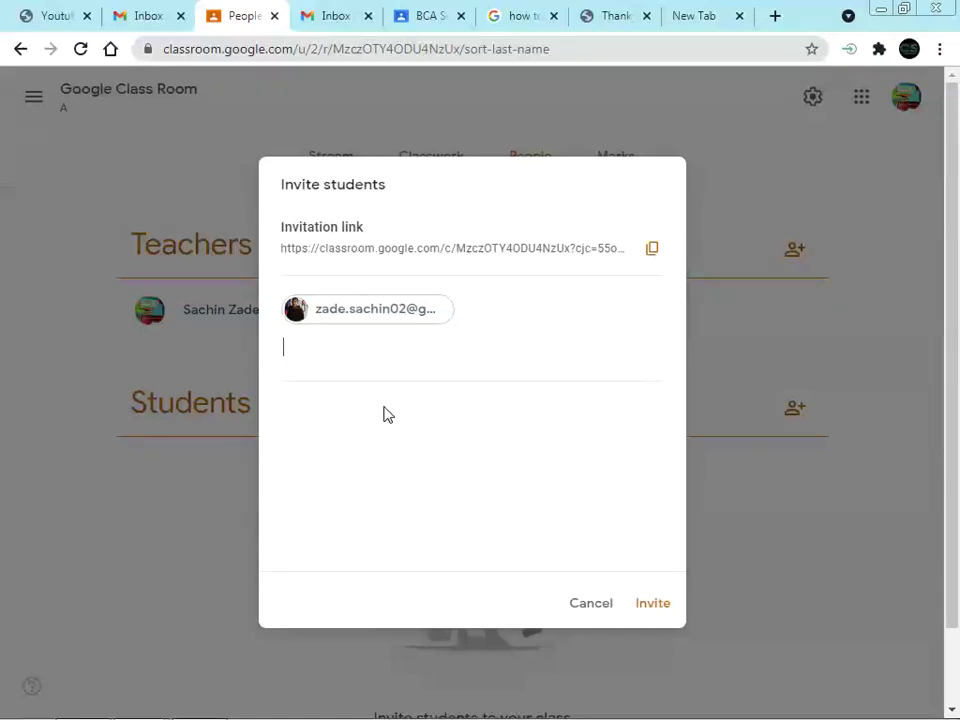
click(653, 606)
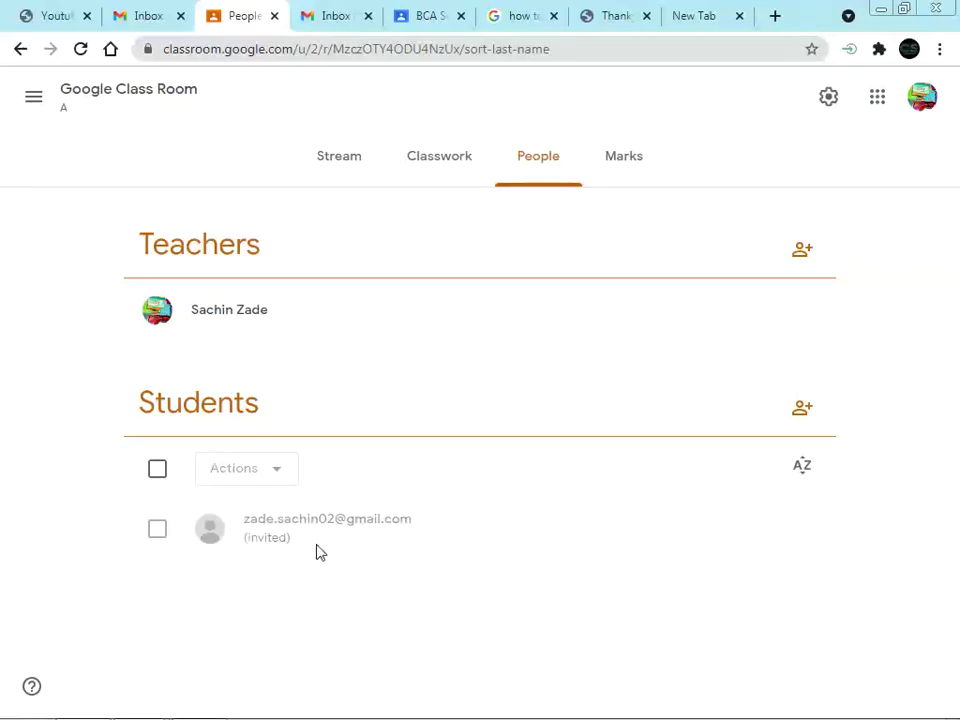
- Switch to the invited student's Gmail inbox in Firefox, reload it and look for the class invitation among the Updates
key(alt+Tab)
key(alt+Tab)
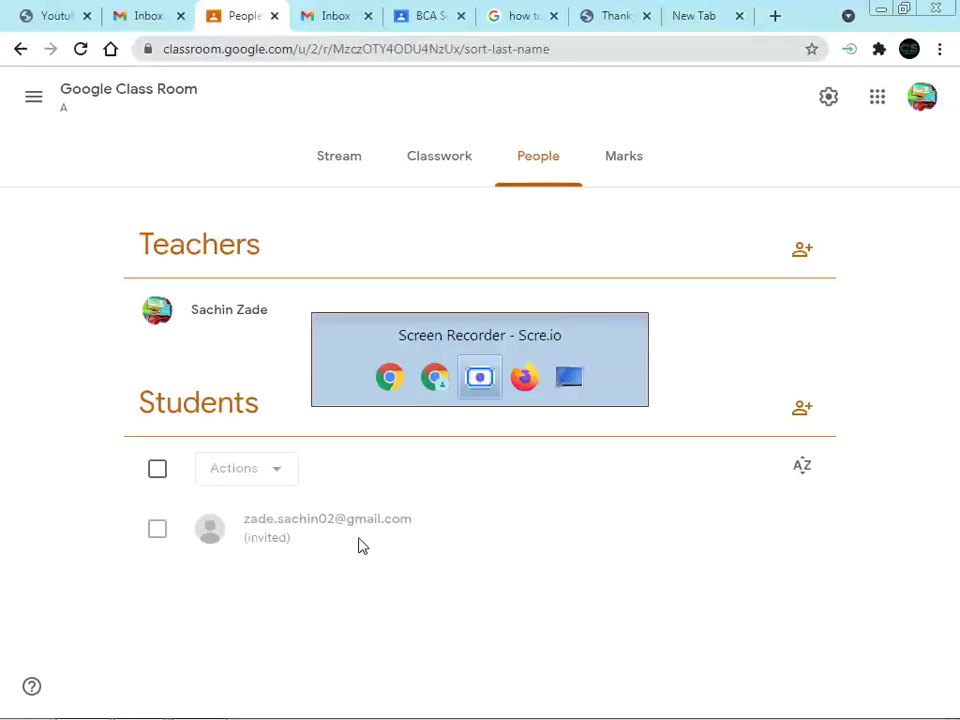
click(877, 35)
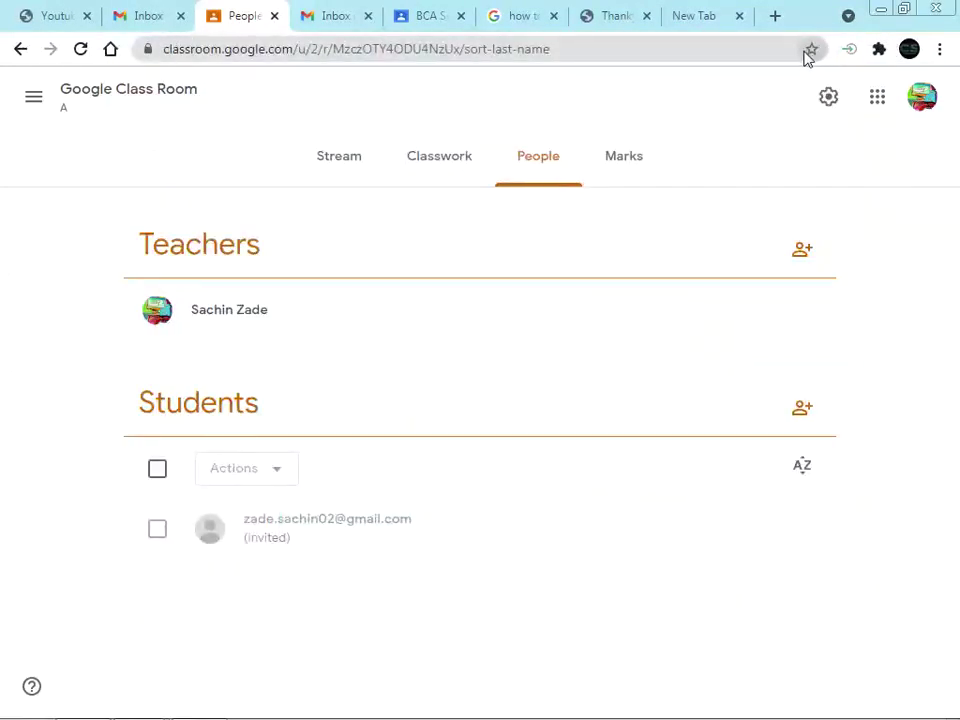
key(alt+Tab)
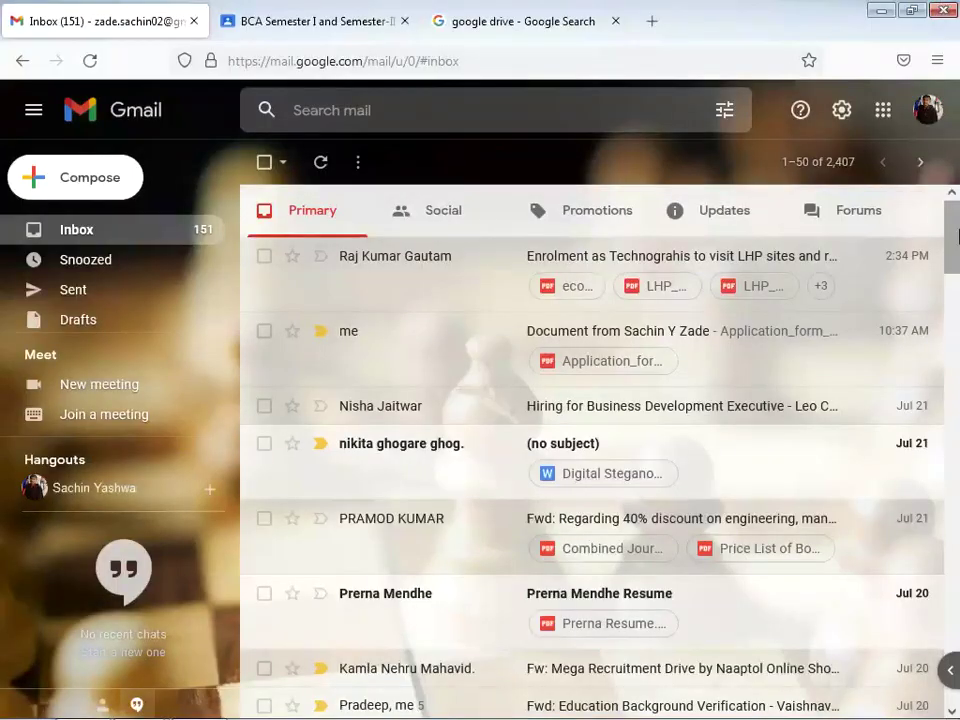
click(725, 217)
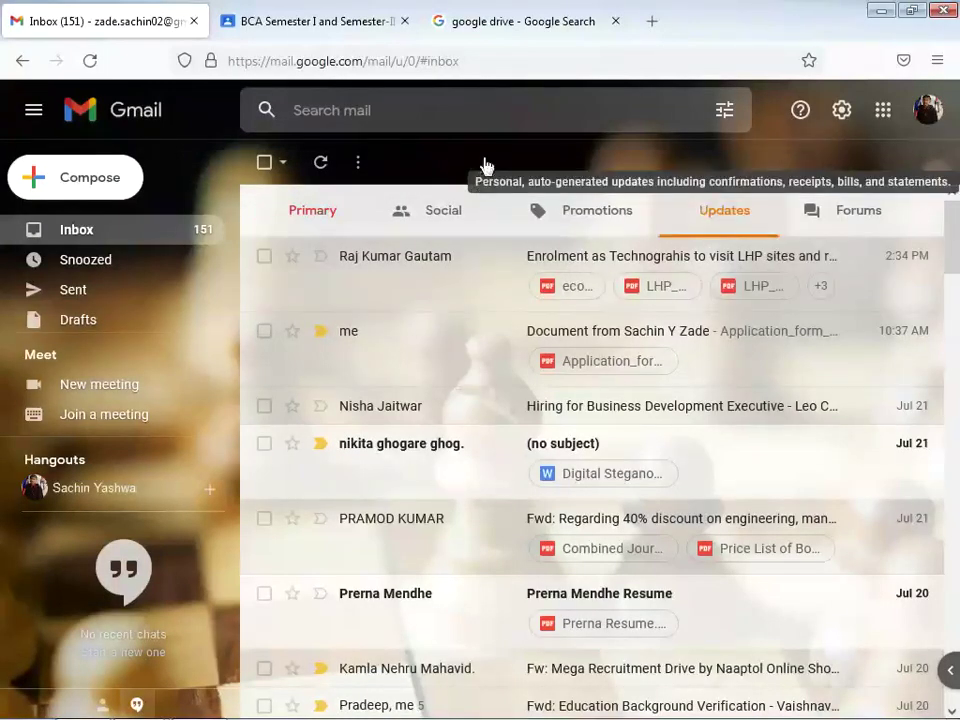
right_click(433, 168)
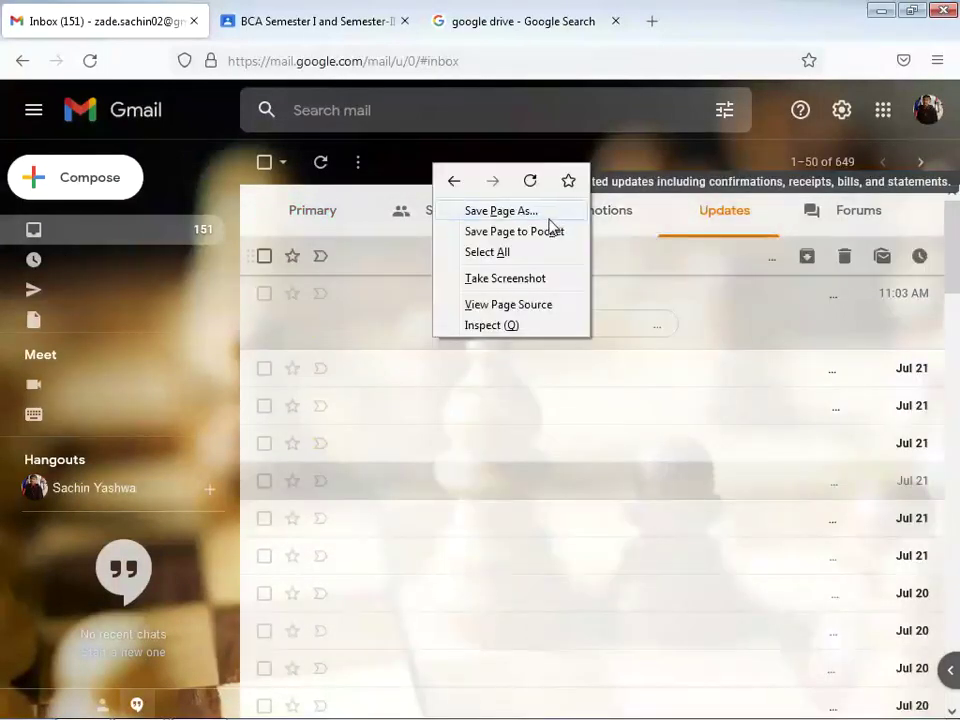
key(Escape)
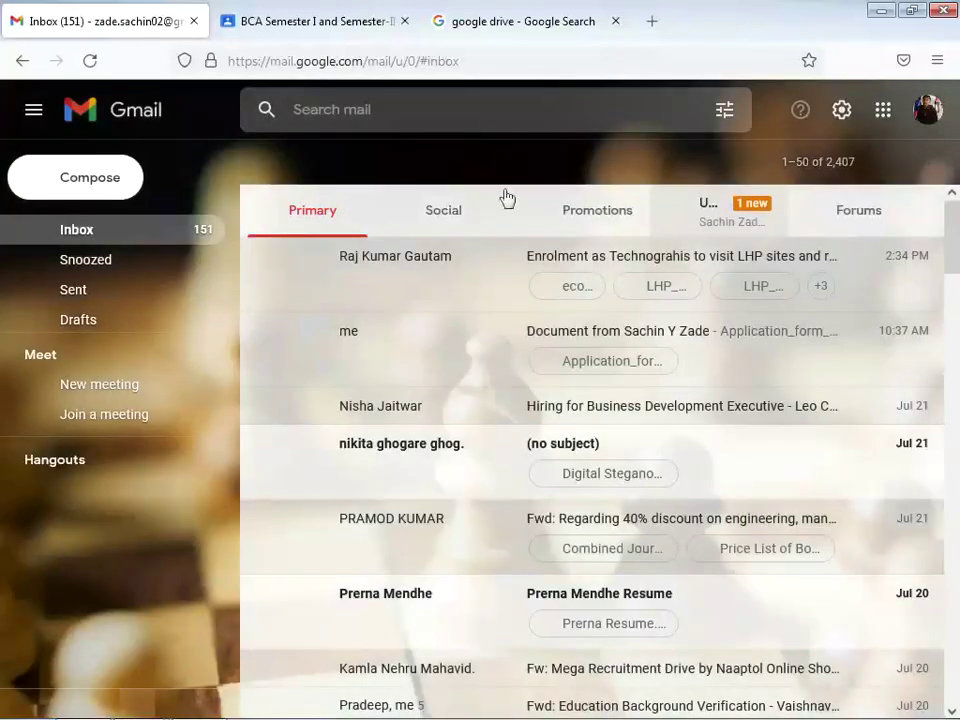
click(714, 222)
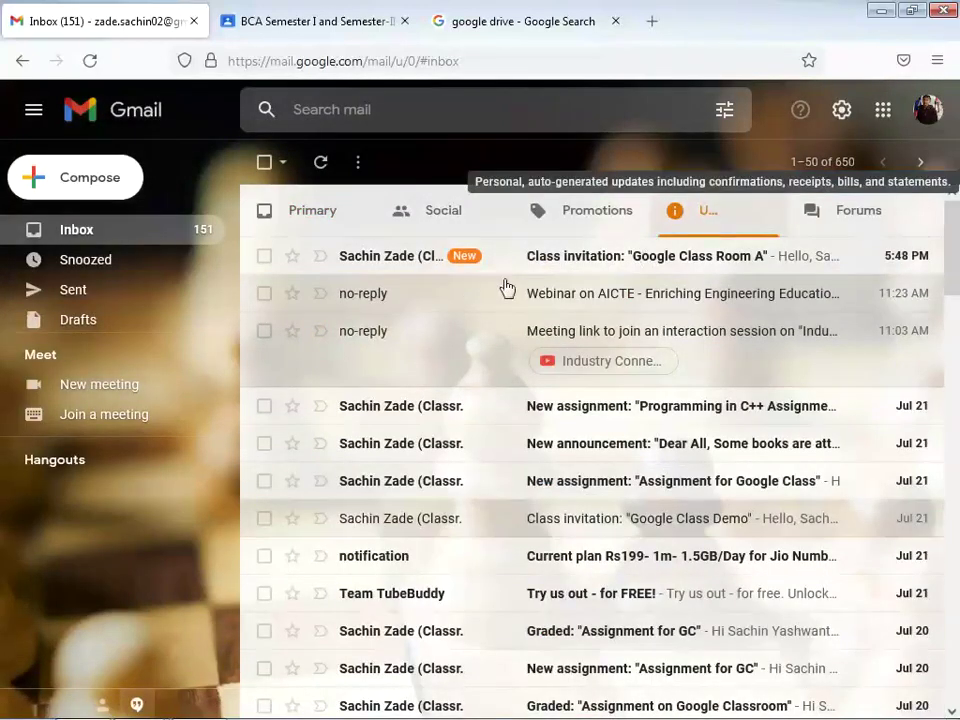
- Open the "Google Class Room A" class invitation e-mail, read it, and join the class with the student's account
click(606, 262)
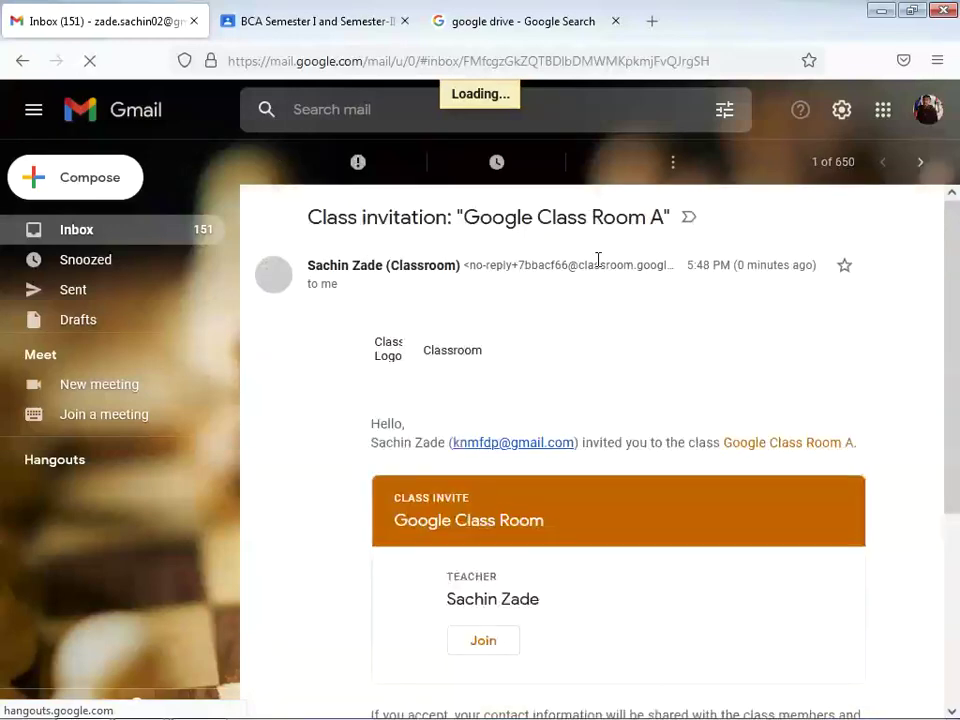
scroll(531, 536, down, 3)
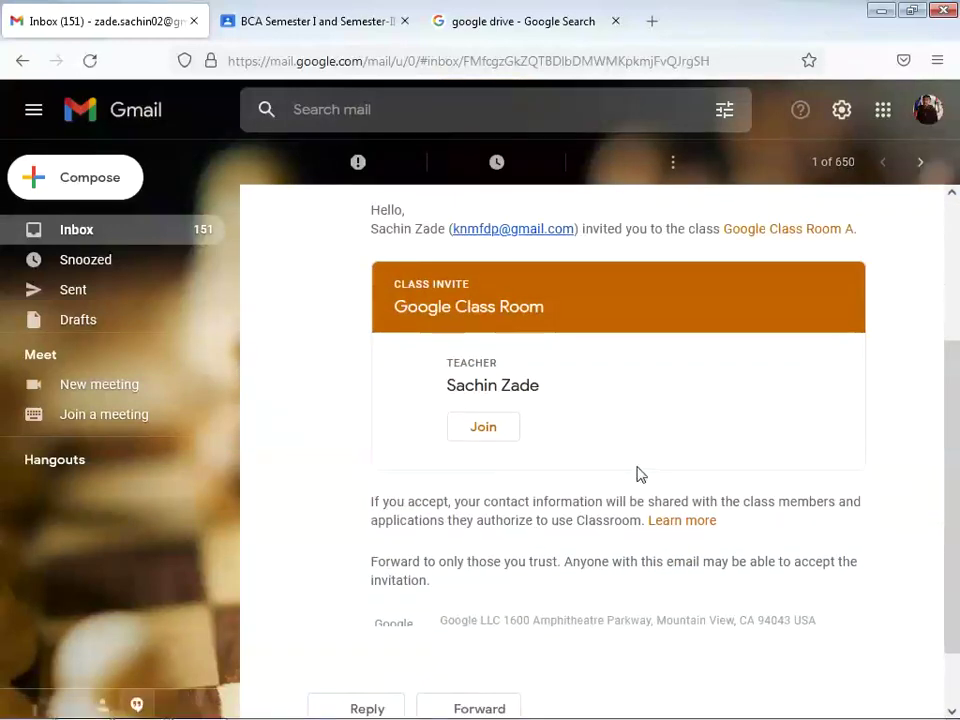
scroll(508, 497, down, 2)
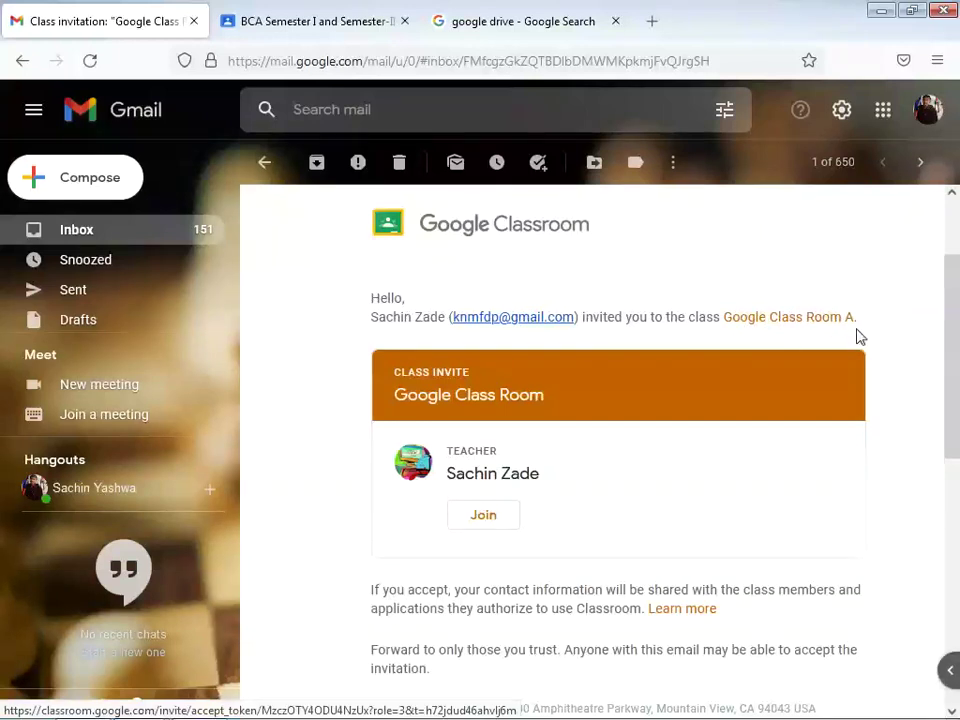
scroll(857, 340, down, 2)
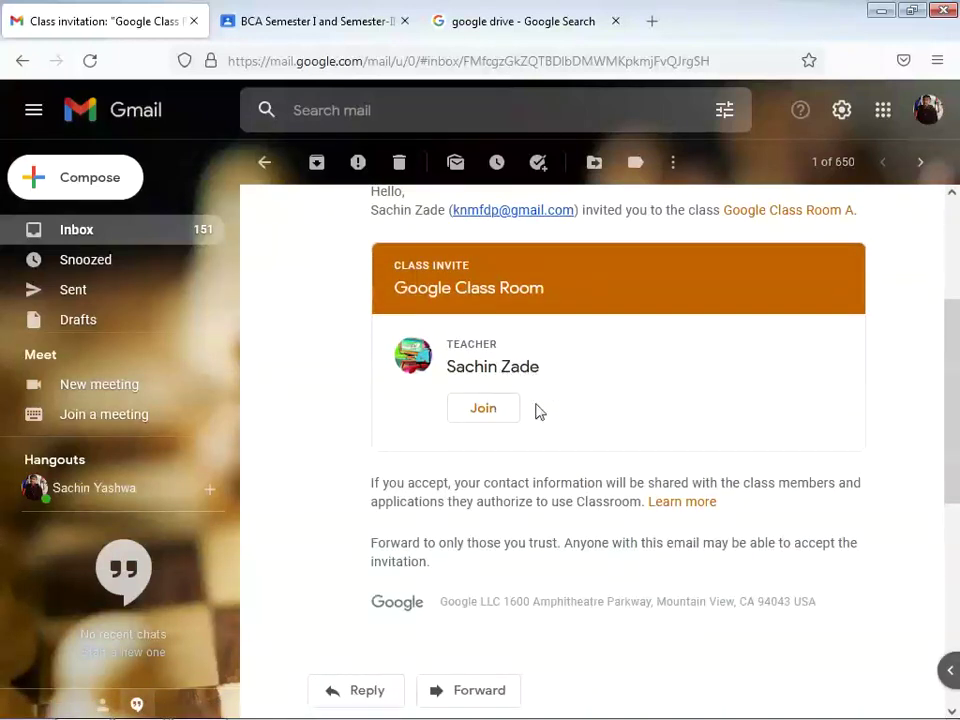
click(484, 407)
click(484, 408)
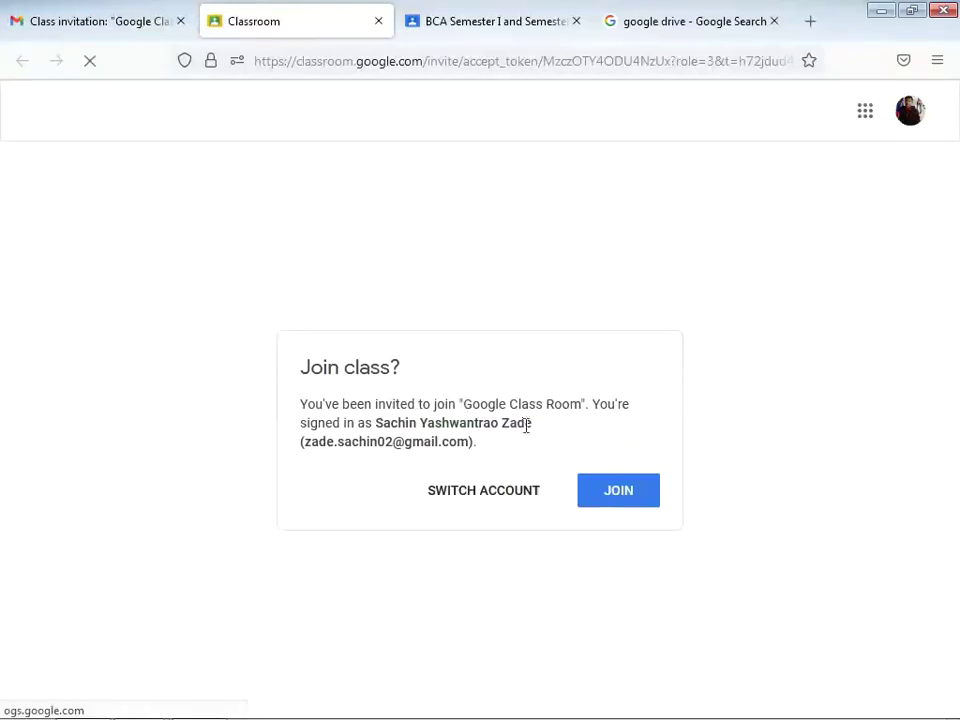
click(620, 492)
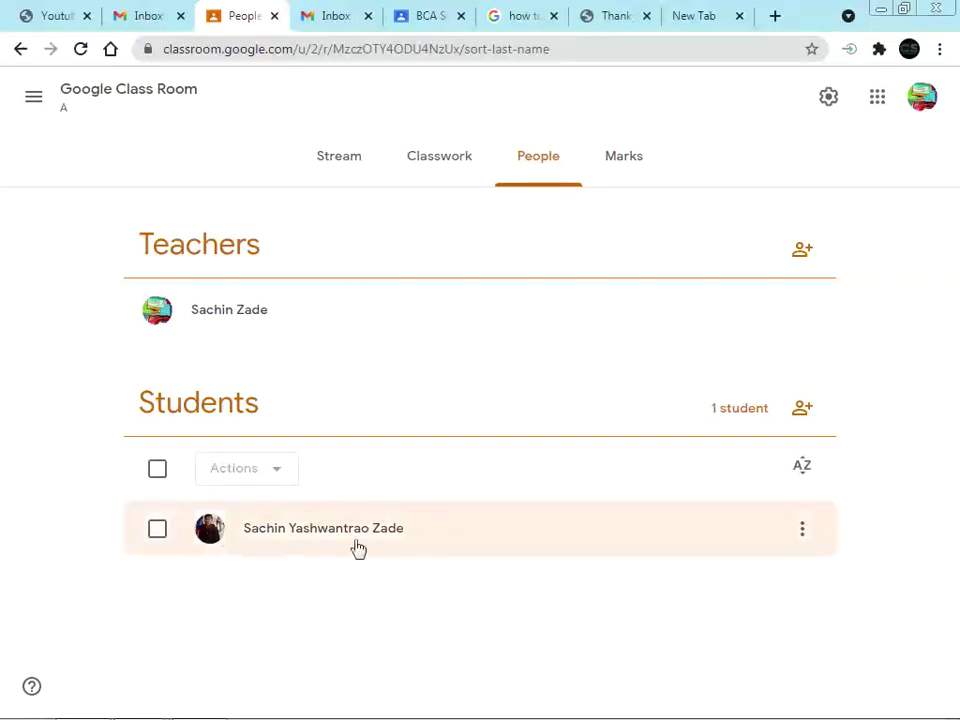
click(340, 163)
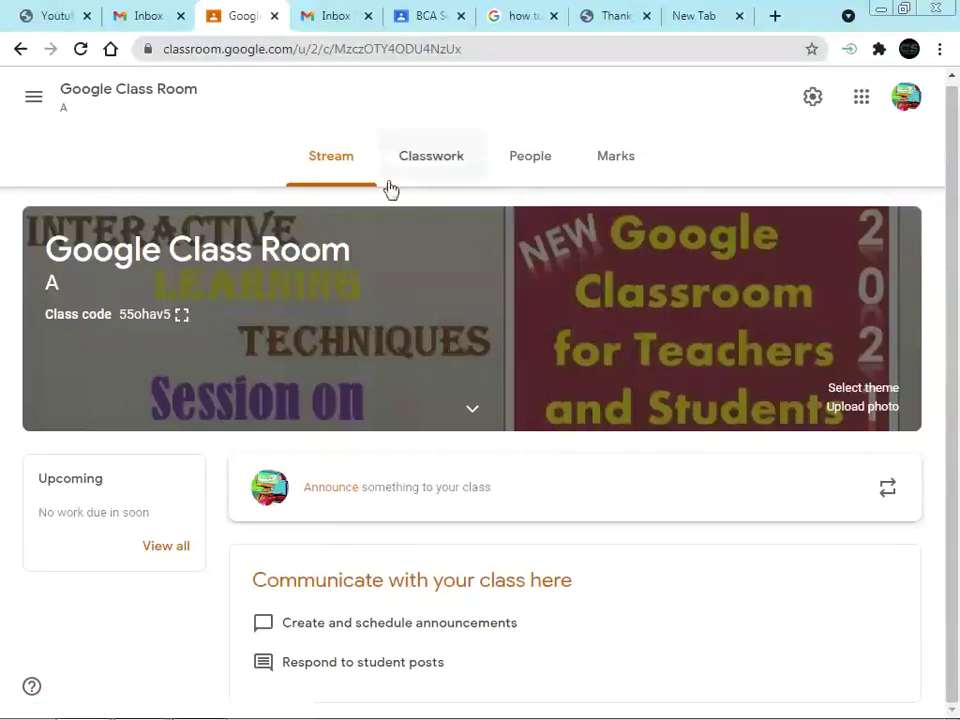
click(431, 163)
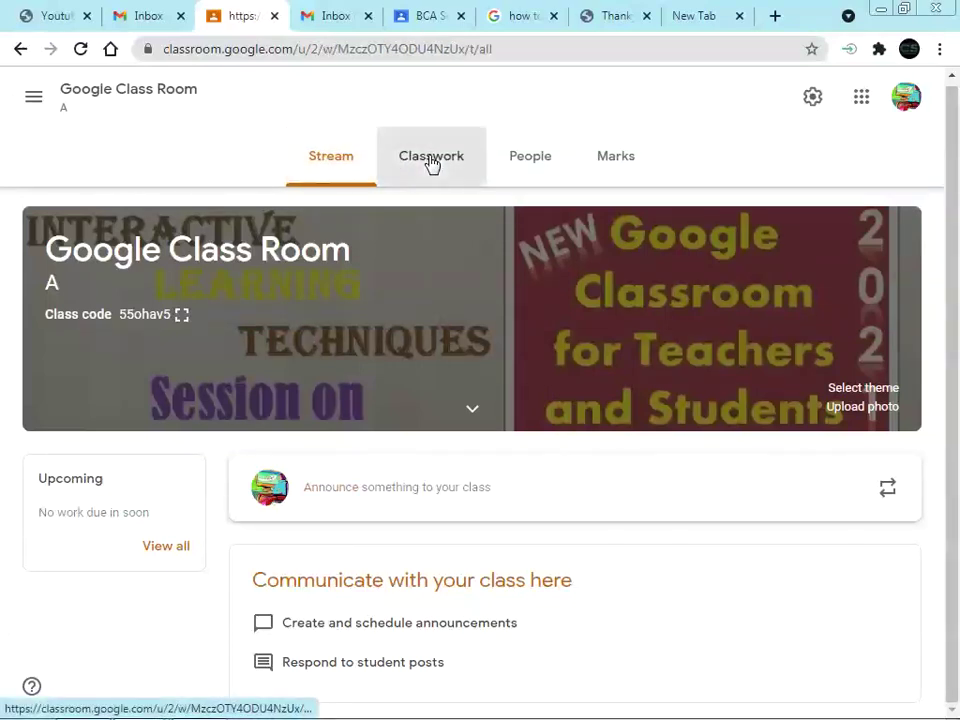
click(524, 162)
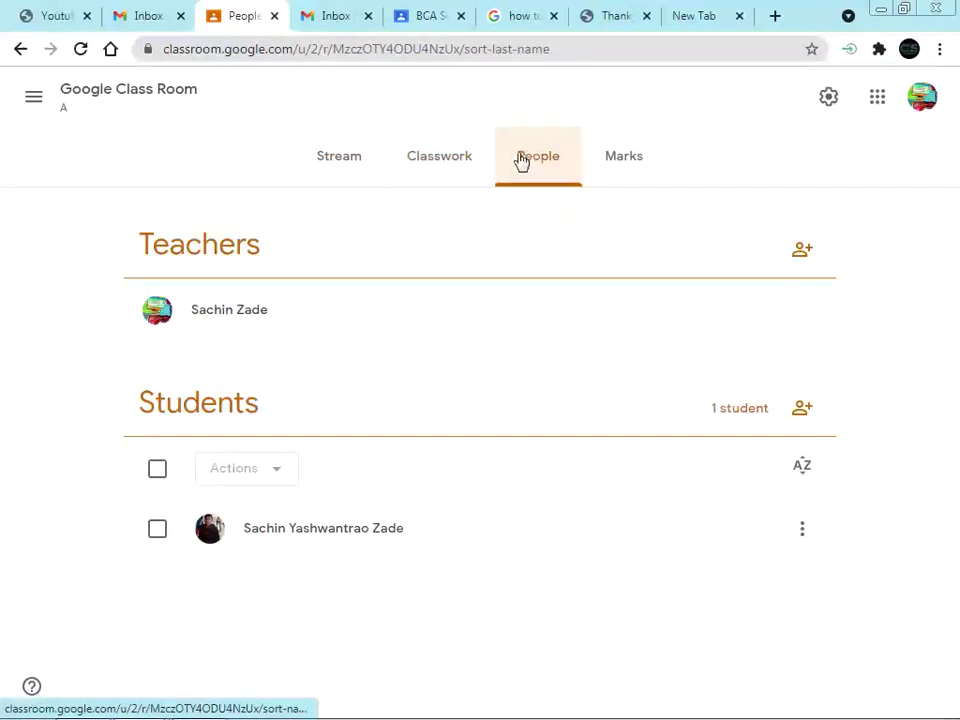
- Write a class announcement on the teacher's Stream reading "Hello Students, Welcome to Google Drive Class"
click(334, 161)
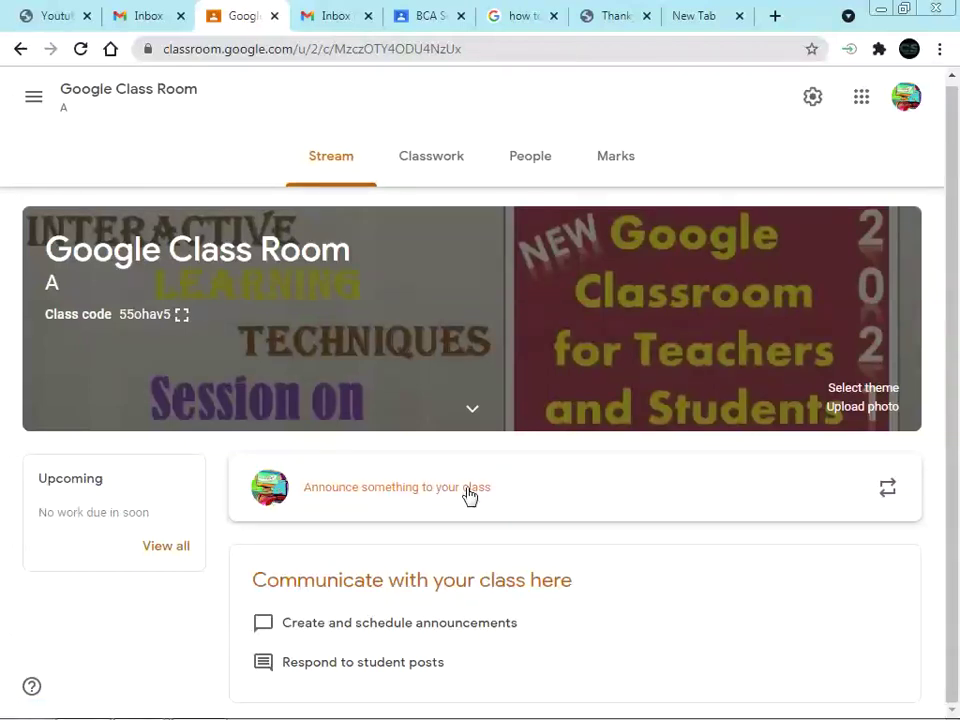
click(536, 499)
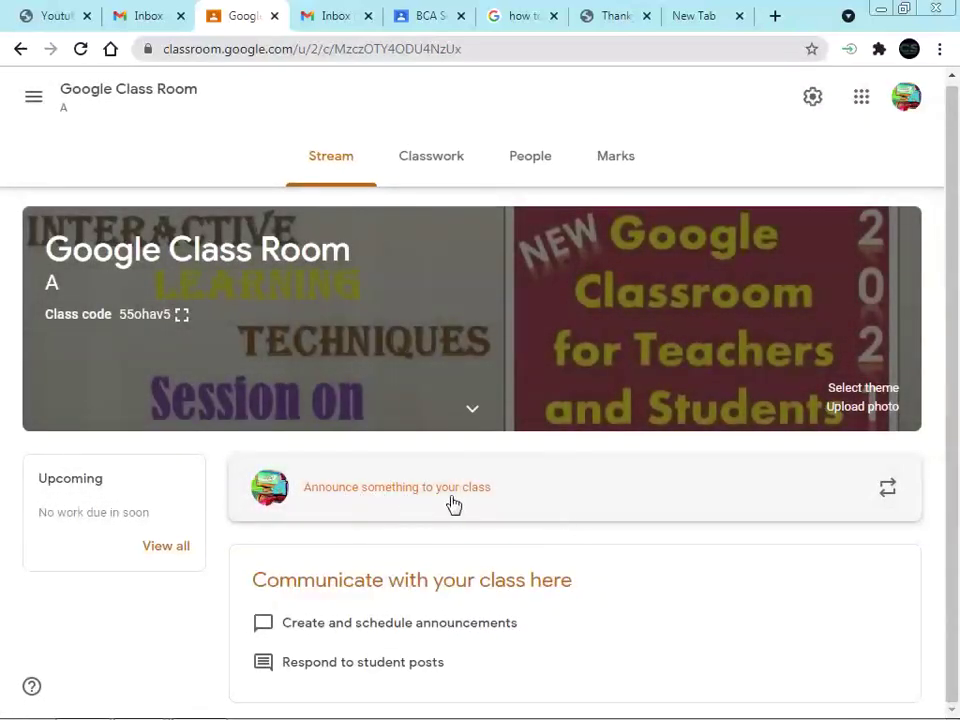
click(500, 496)
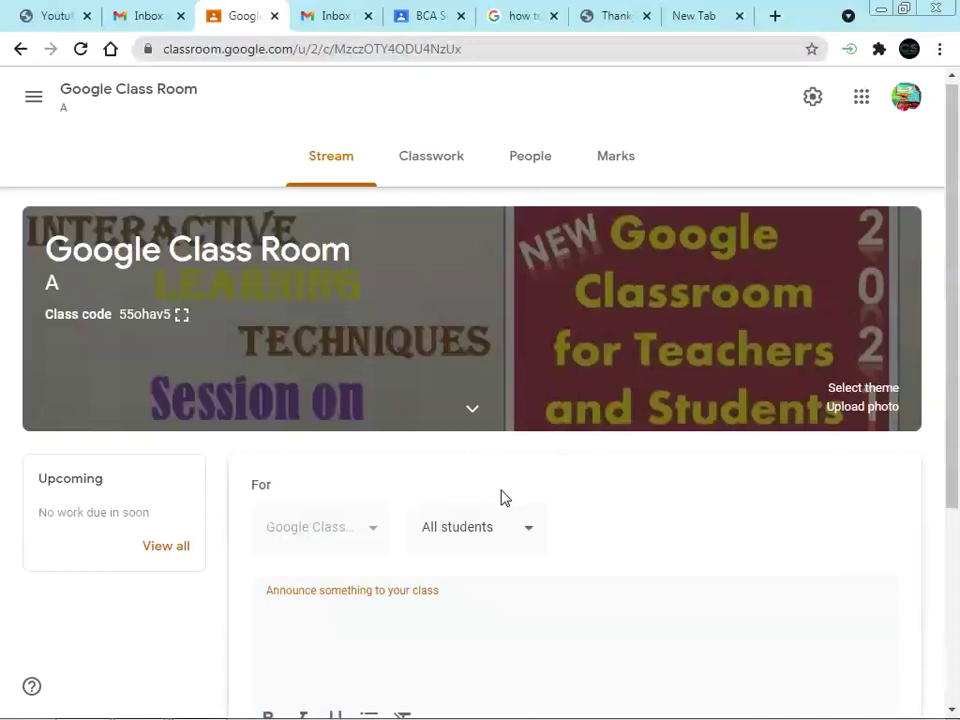
text(Hello Students)
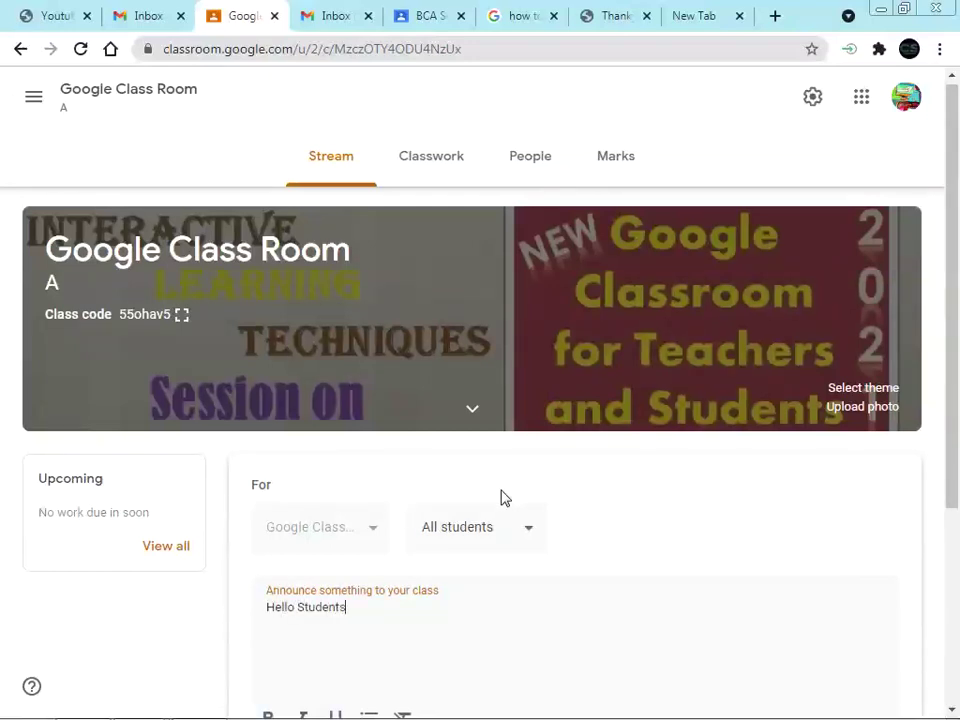
text(, Welcome to Google Drive Class)
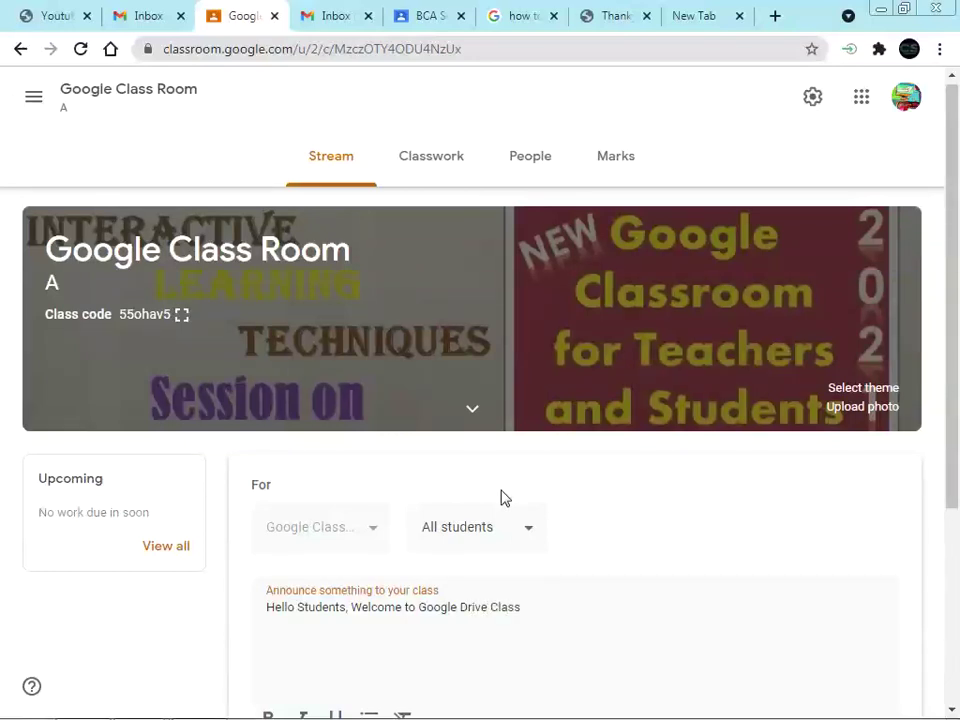
scroll(504, 497, down, 2)
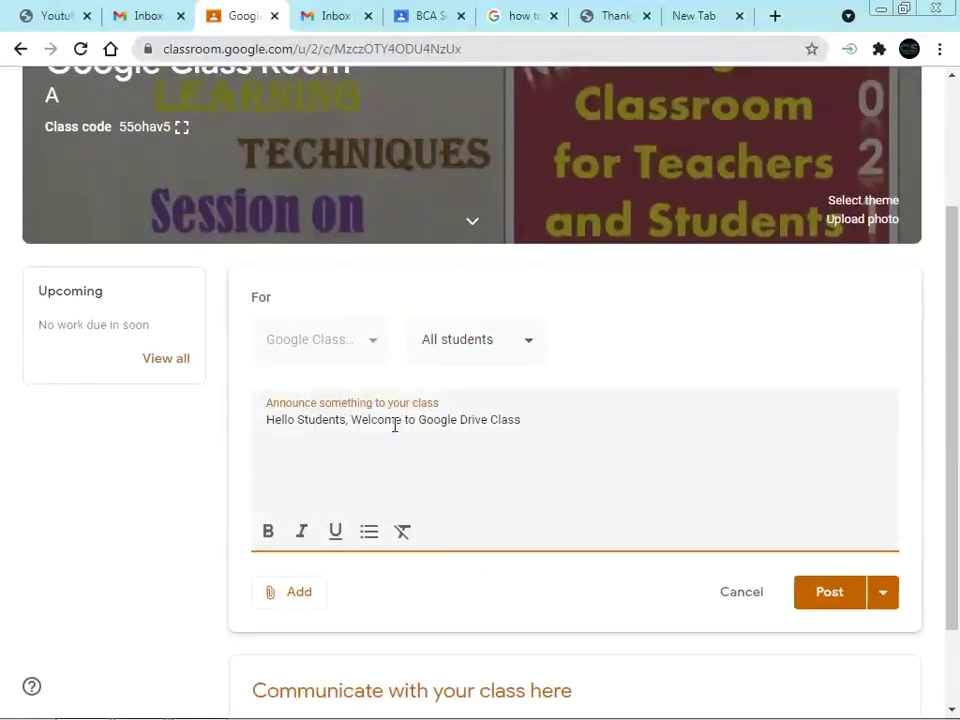
- Attach the Word document Google Class.docx from the computer's Google Class folder to the announcement
click(300, 600)
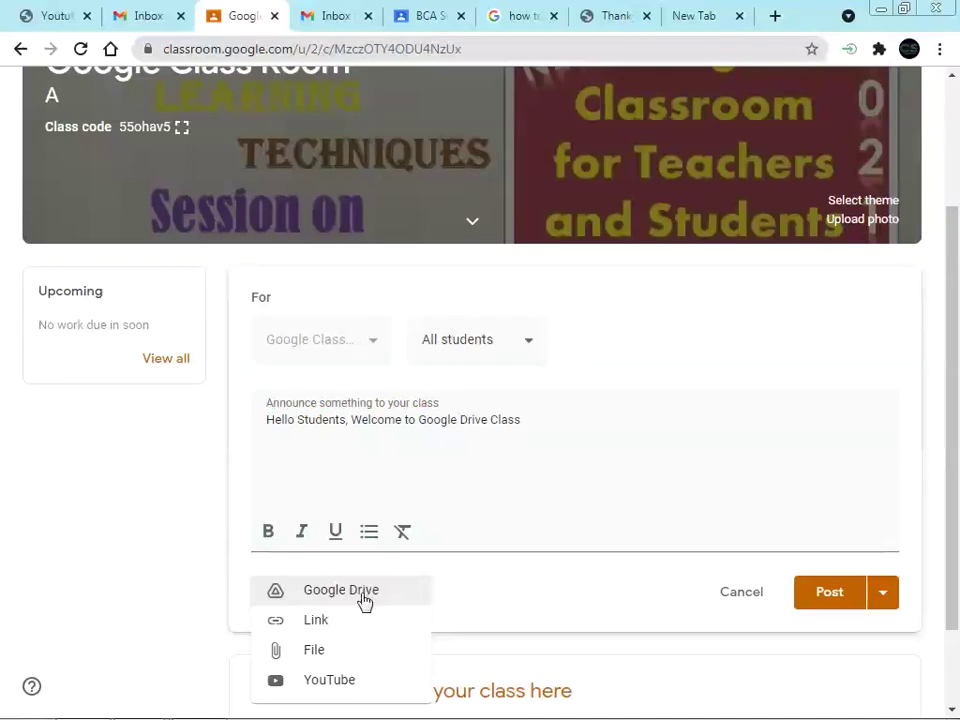
click(316, 651)
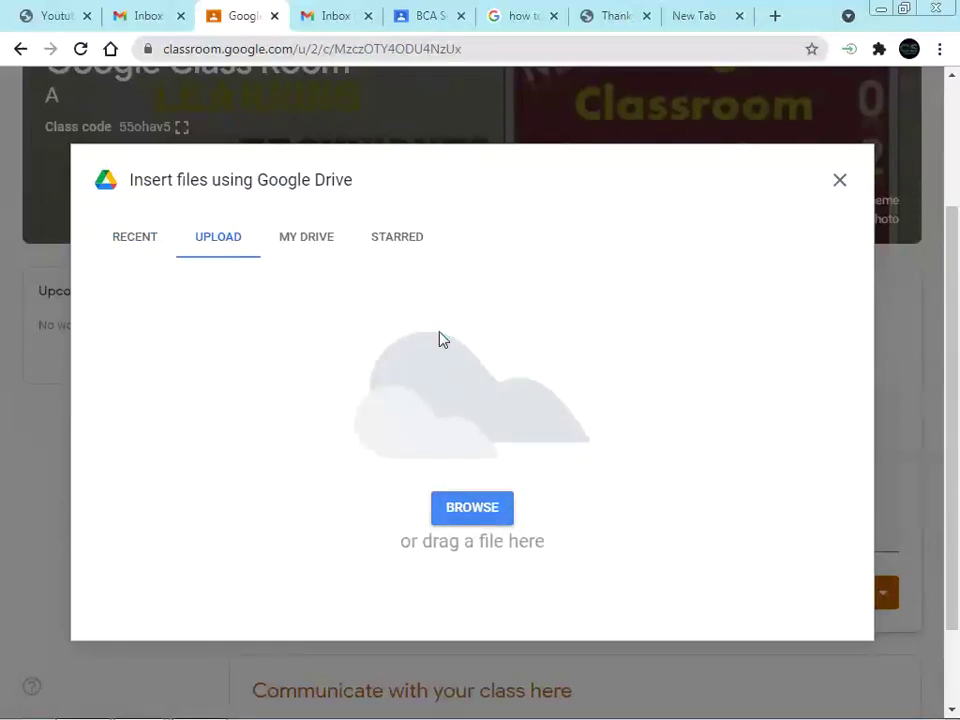
click(472, 512)
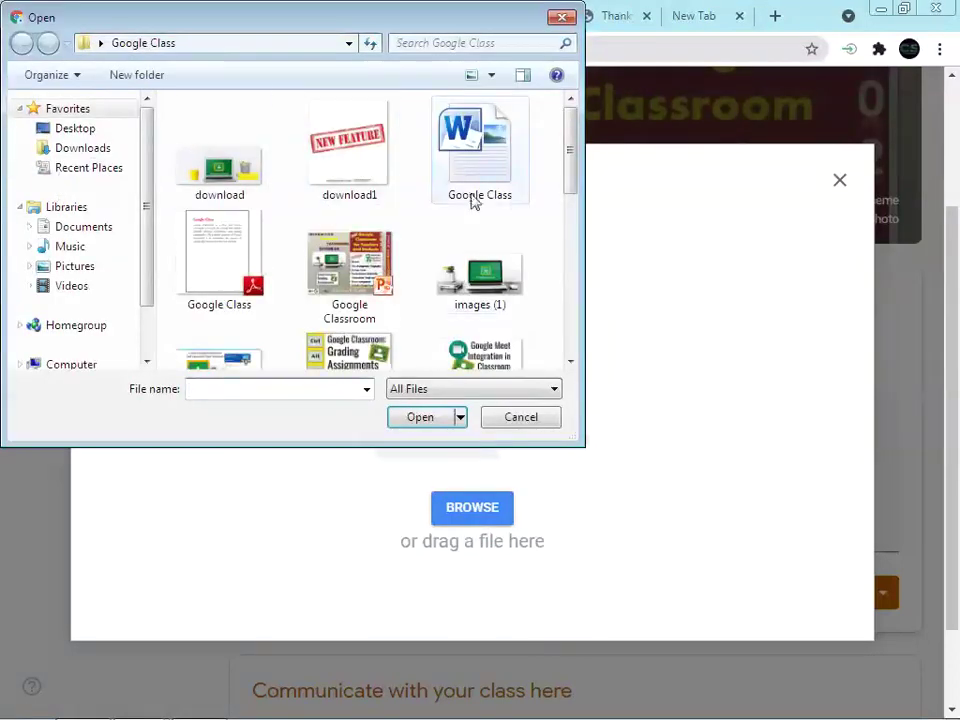
click(484, 165)
click(420, 417)
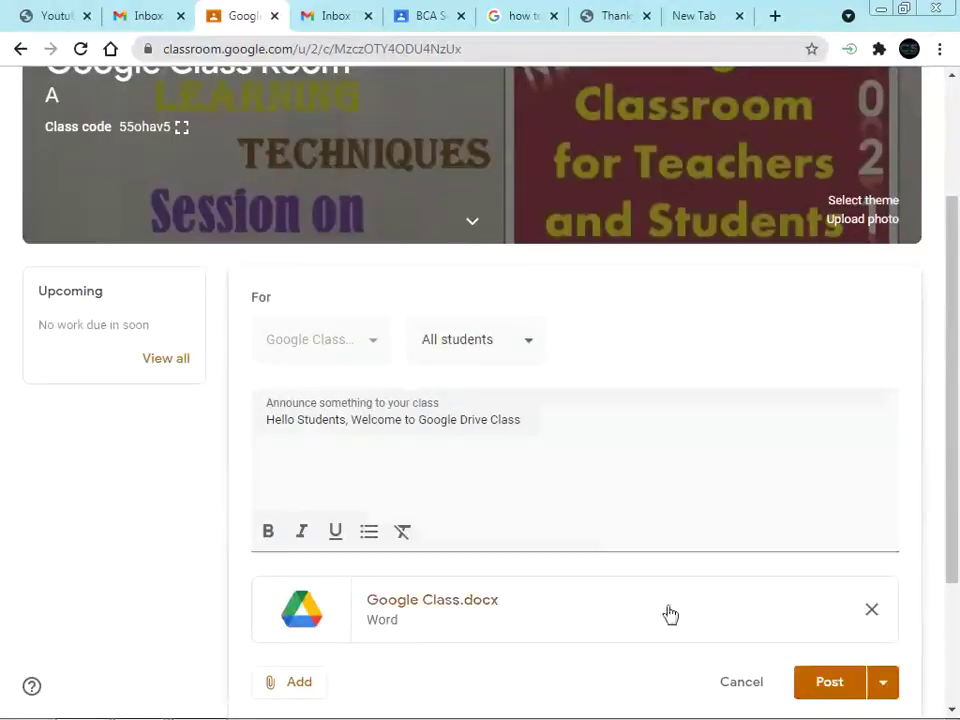
- Post the announcement with its attachment to the class immediately, rather than scheduling it or saving it as a draft
scroll(660, 600, down, 2)
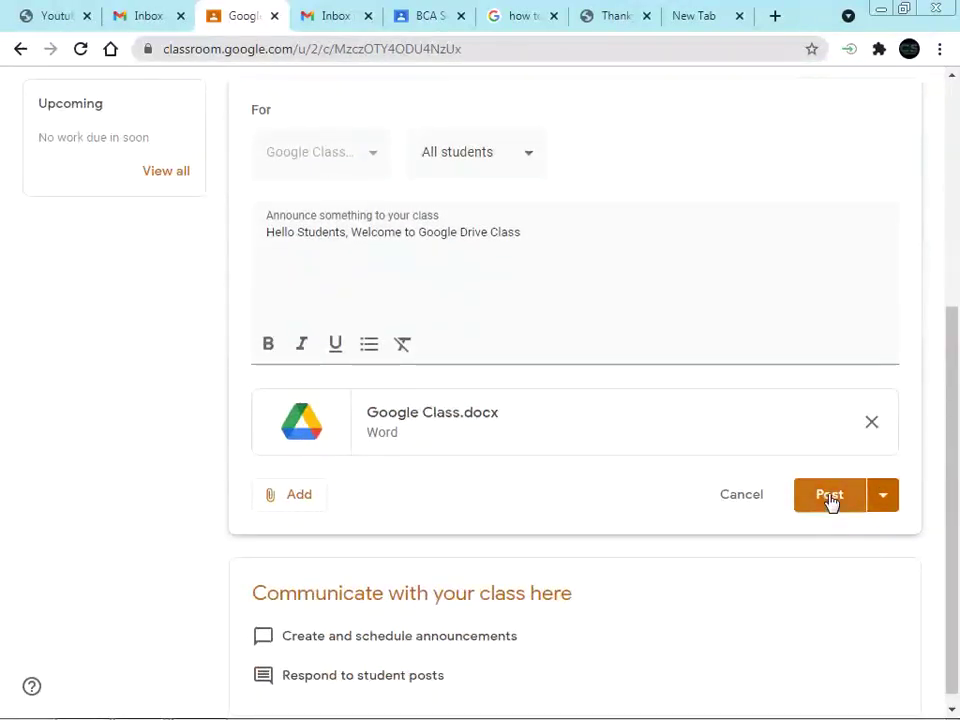
click(884, 503)
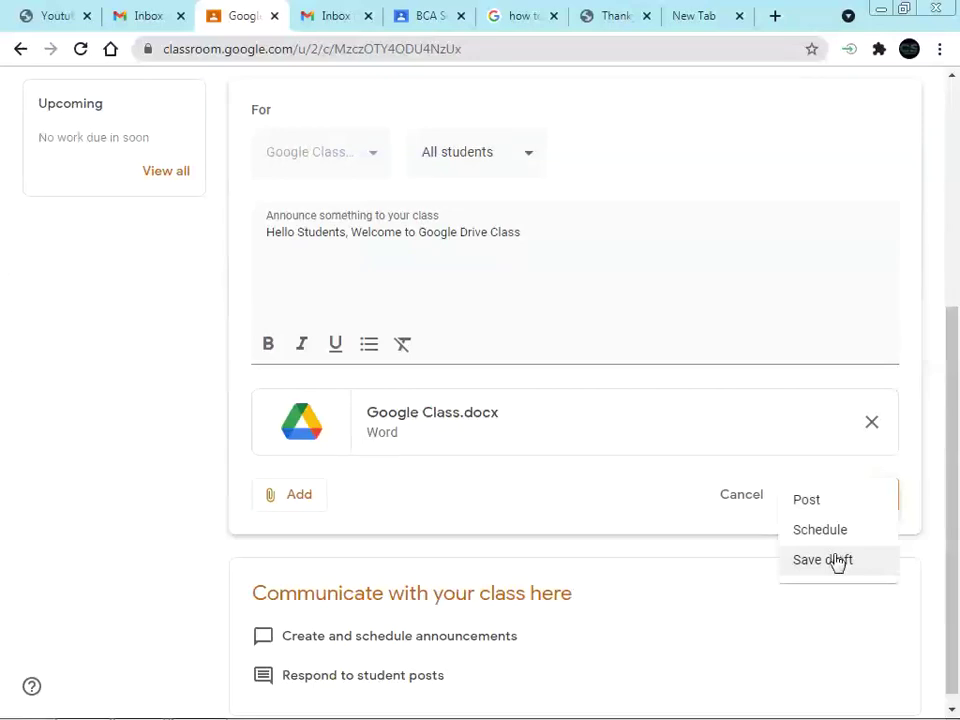
click(808, 503)
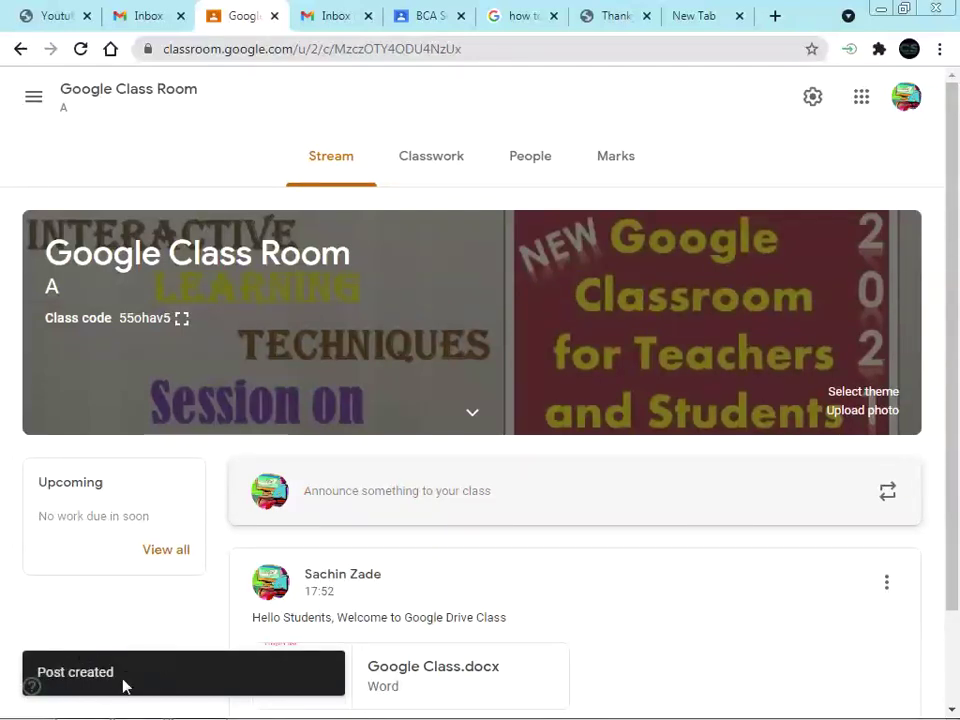
- Switch to the student's Classroom in Firefox, reload the class Stream and check it for the new announcement
scroll(122, 684, down, 1)
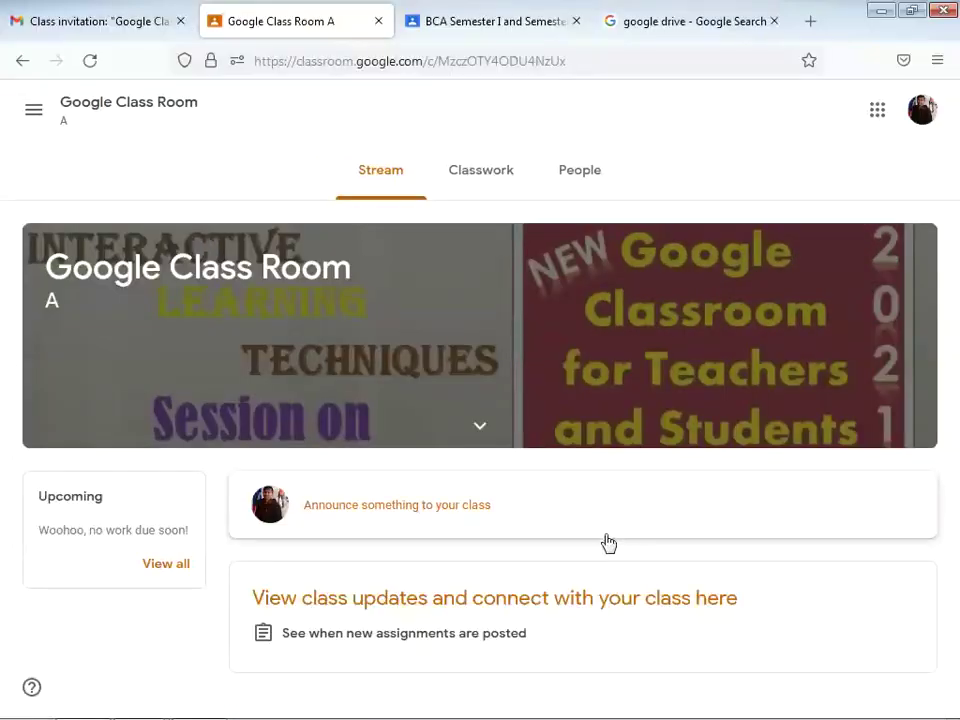
right_click(752, 154)
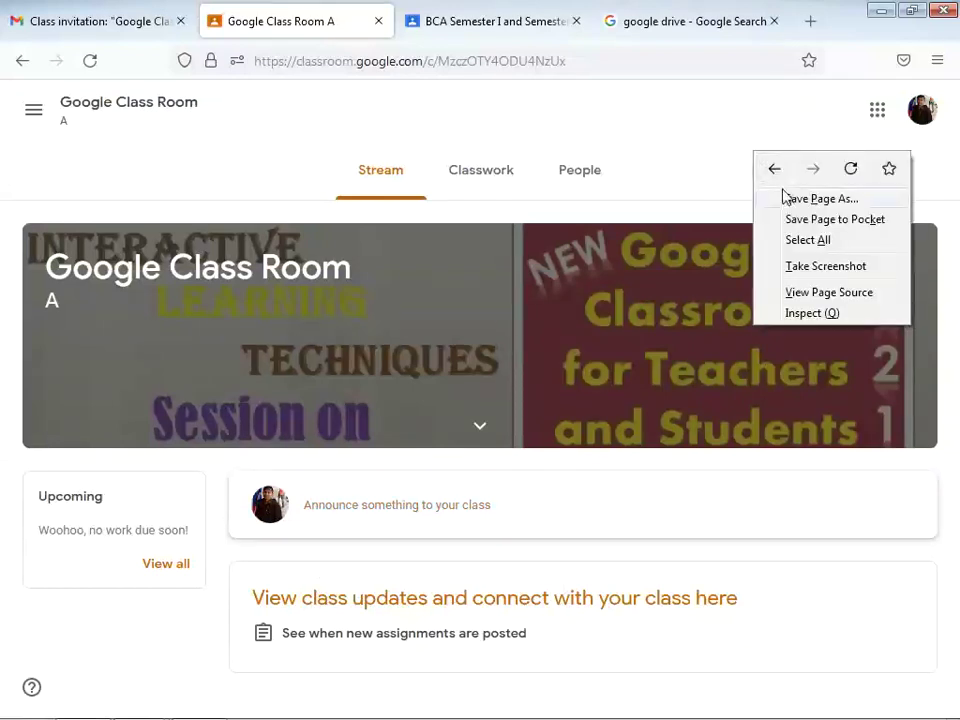
click(850, 166)
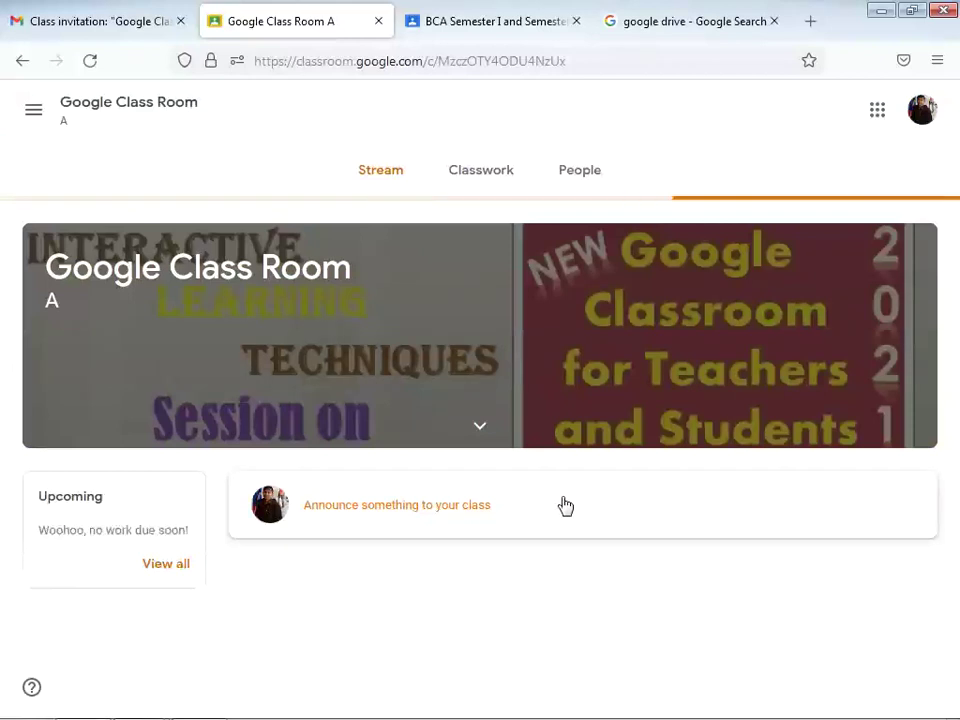
scroll(693, 536, down, 2)
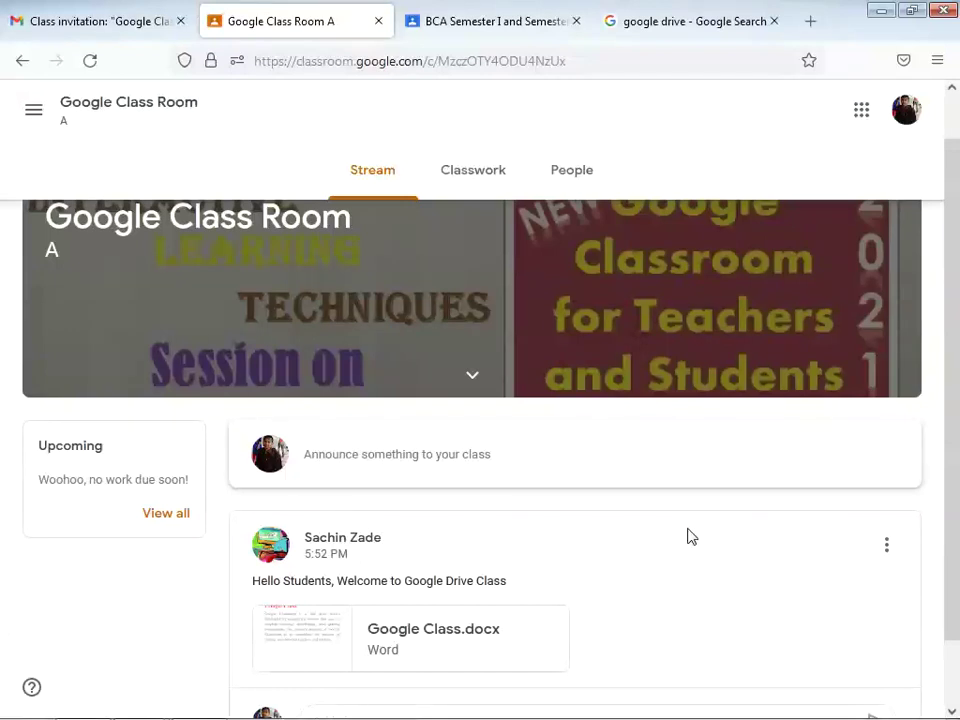
scroll(656, 542, down, 2)
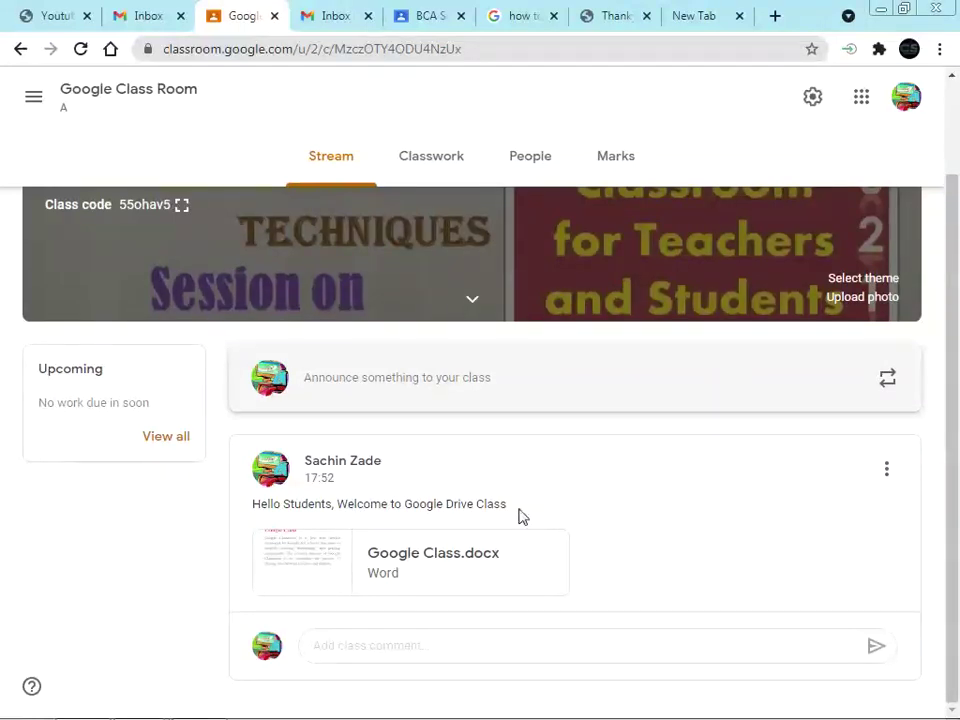
click(431, 160)
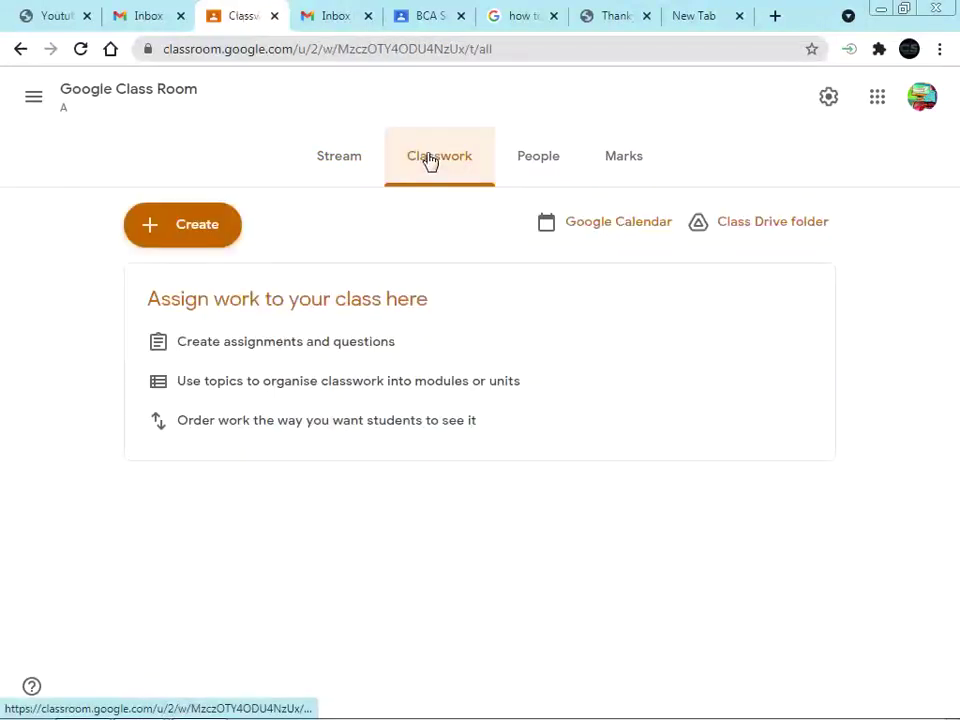
click(343, 159)
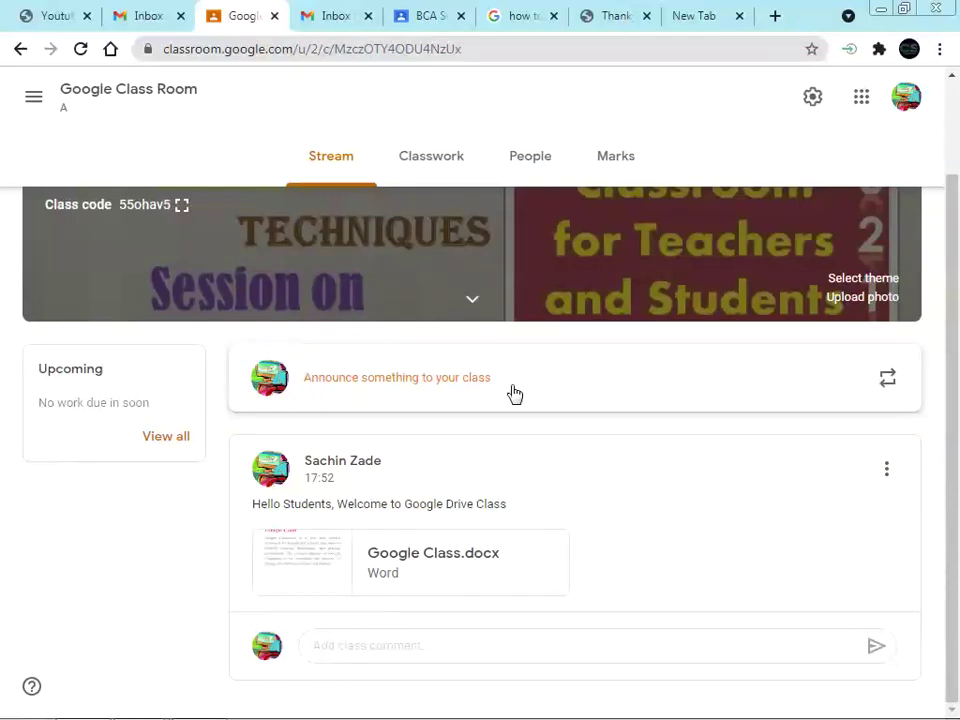
- Switch to the BCA Semester I and Semester-II class, open its class settings and examine the General section and Meet link options
click(431, 20)
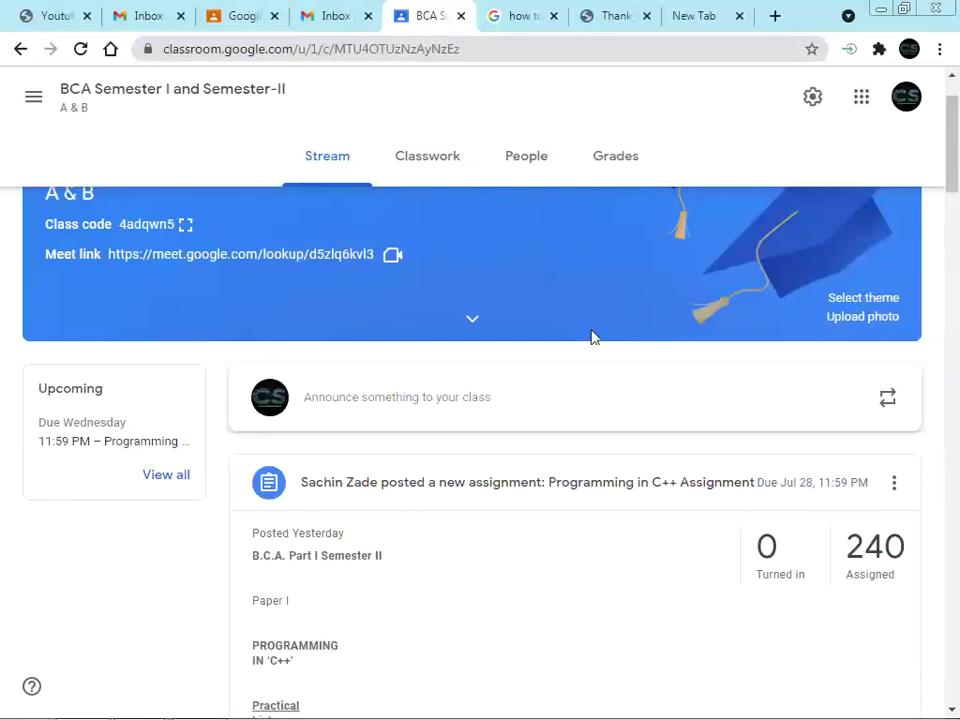
scroll(591, 337, up, 1)
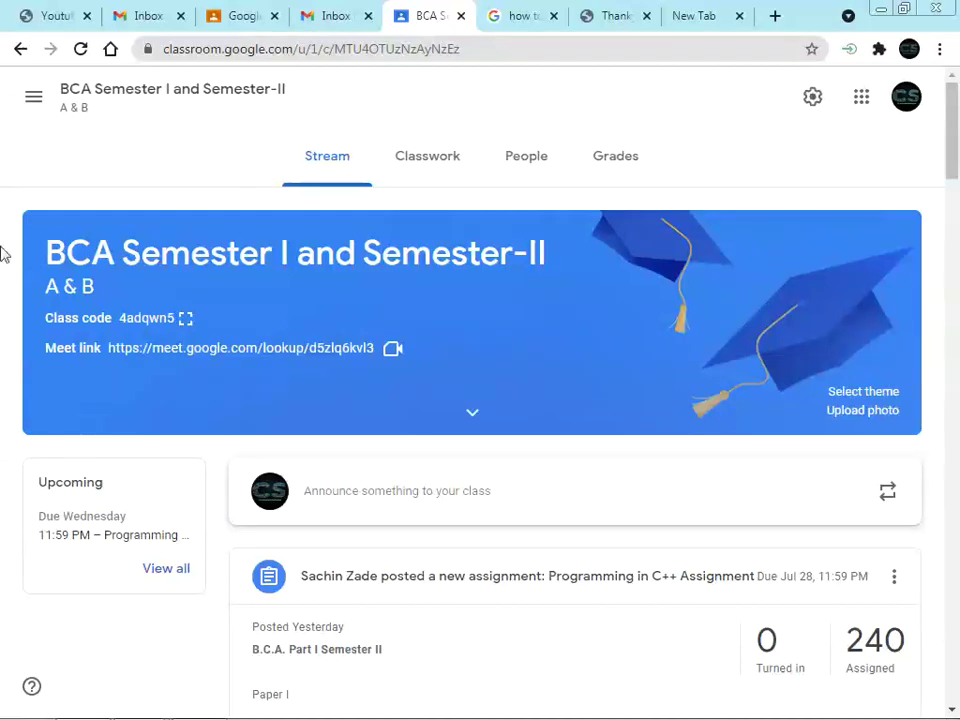
click(810, 98)
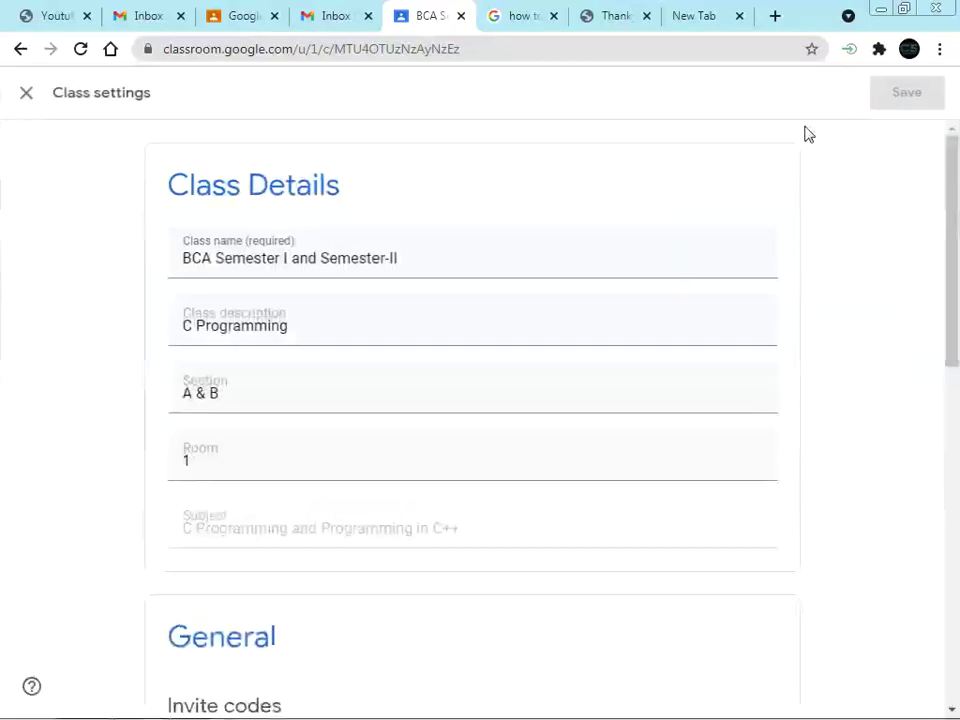
scroll(405, 395, down, 5)
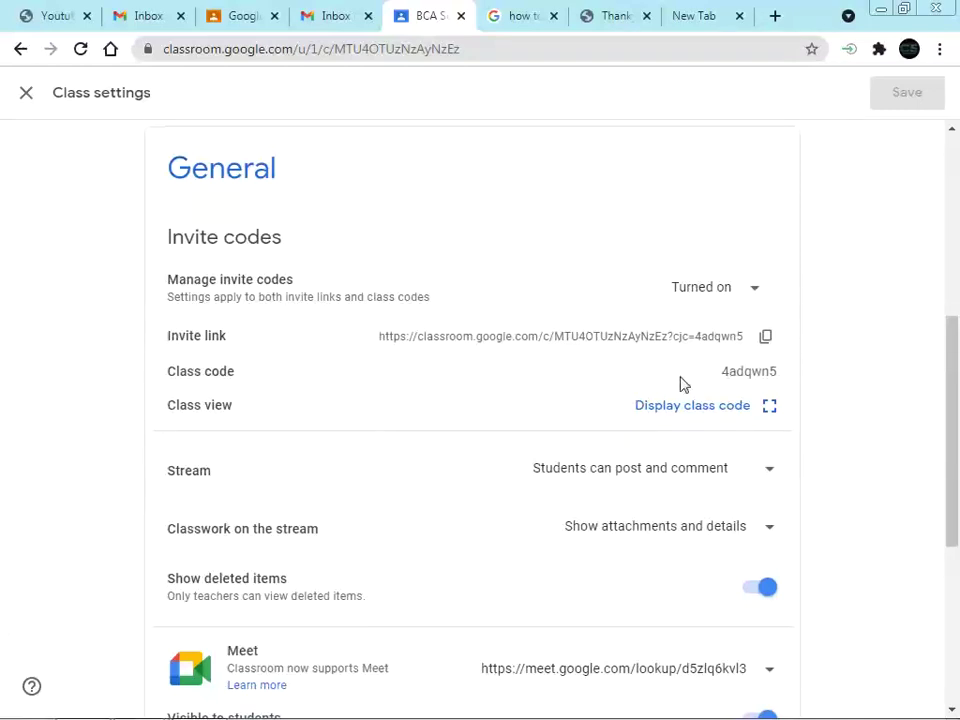
scroll(681, 407, down, 2)
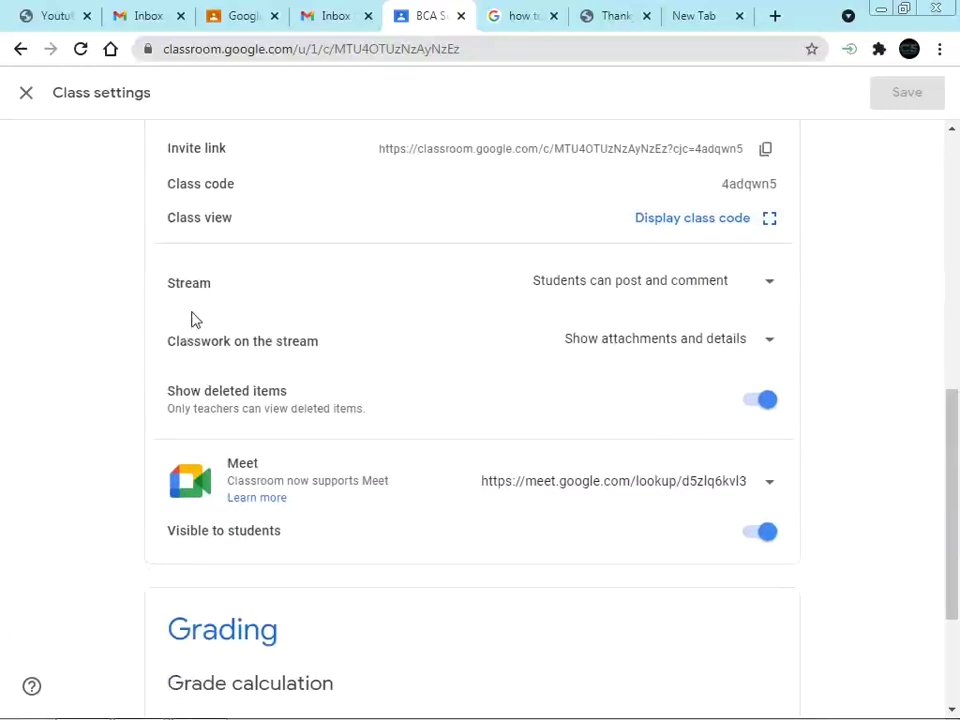
scroll(546, 360, down, 1)
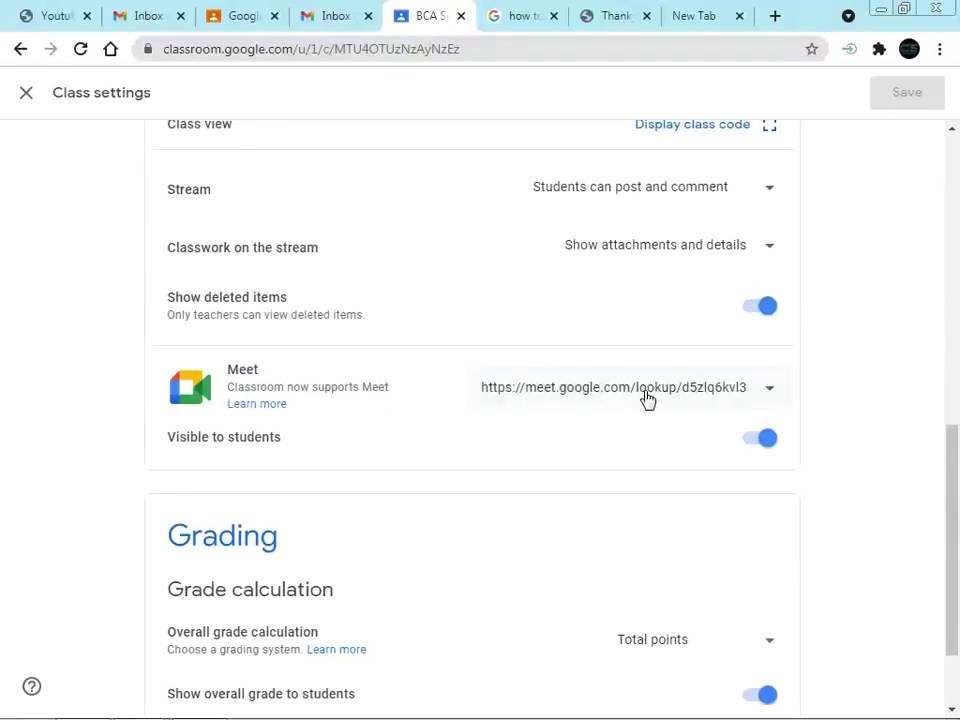
- Reopen the class settings of the BCA class and reset its Meet link two times to generate a new link
key(Escape)
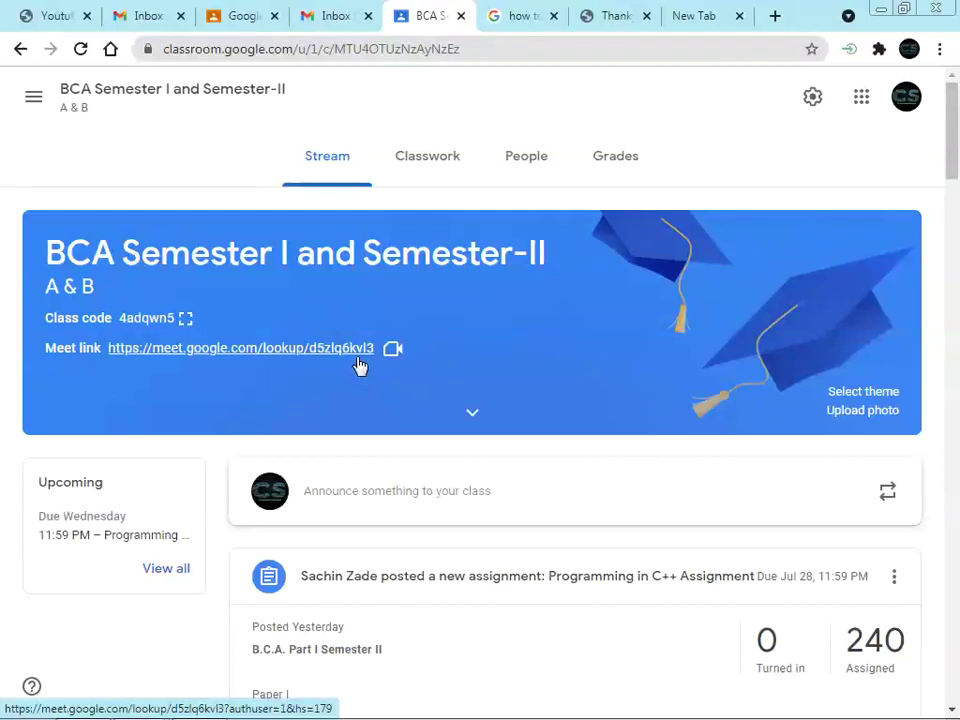
click(812, 97)
scroll(735, 420, down, 4)
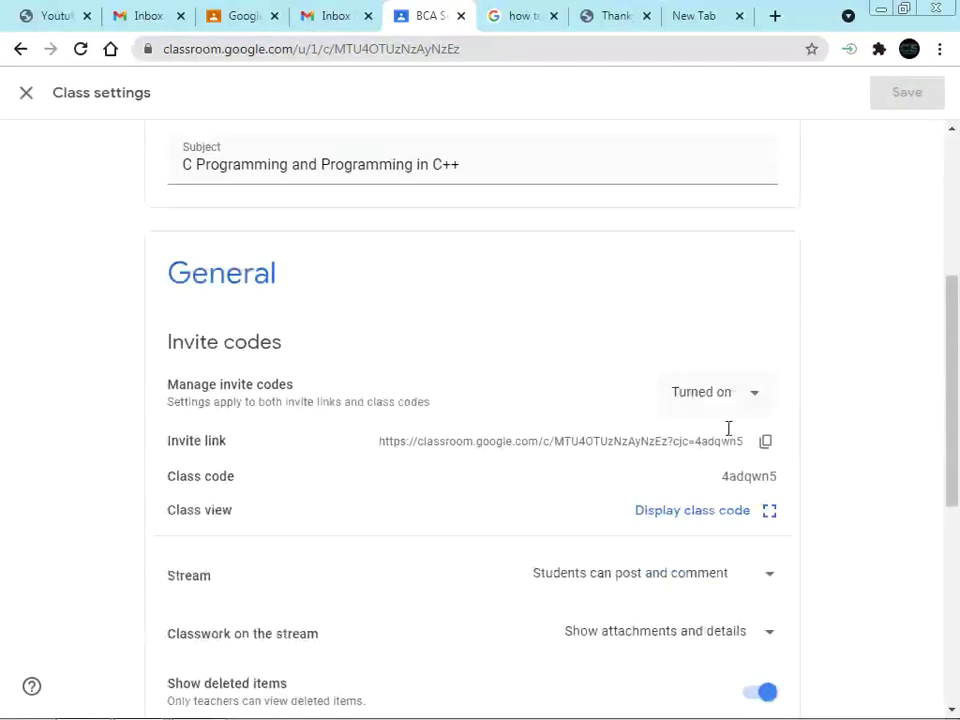
scroll(726, 430, down, 3)
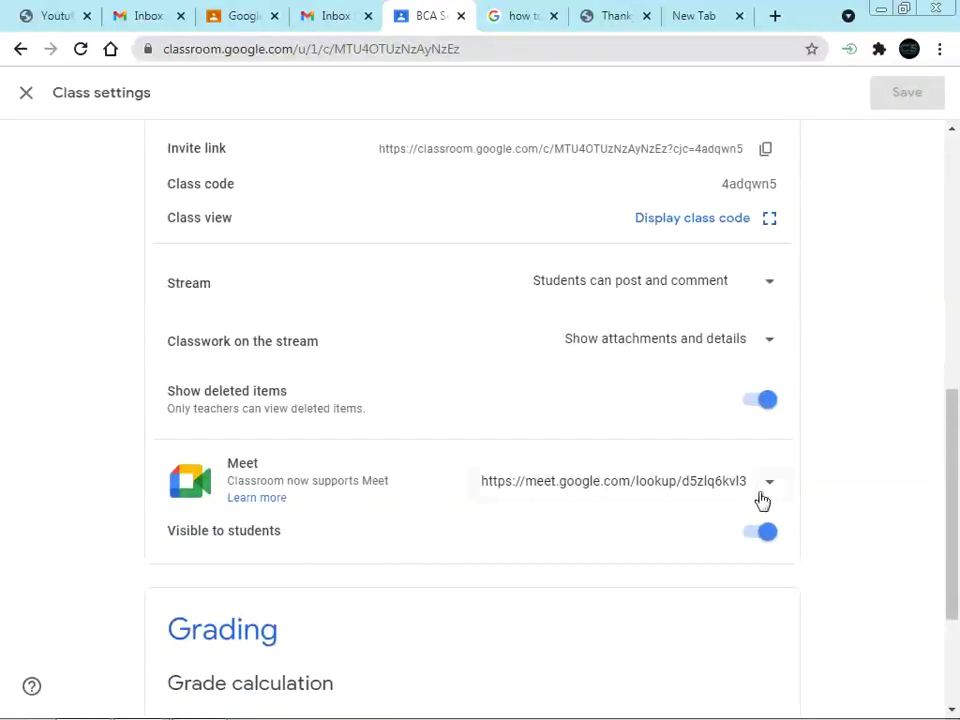
click(770, 488)
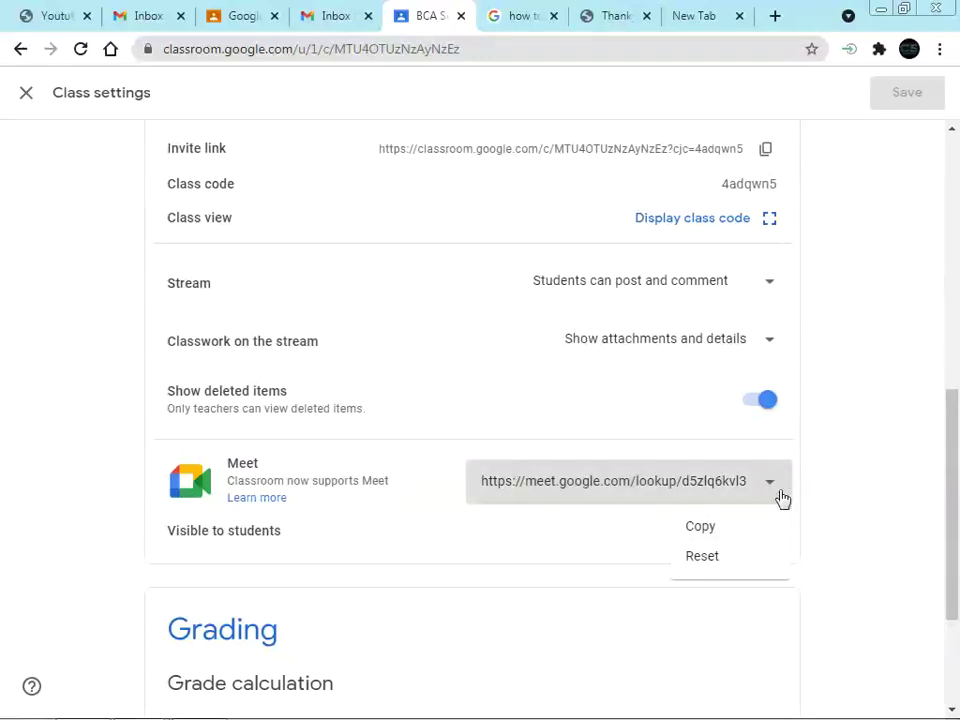
click(704, 558)
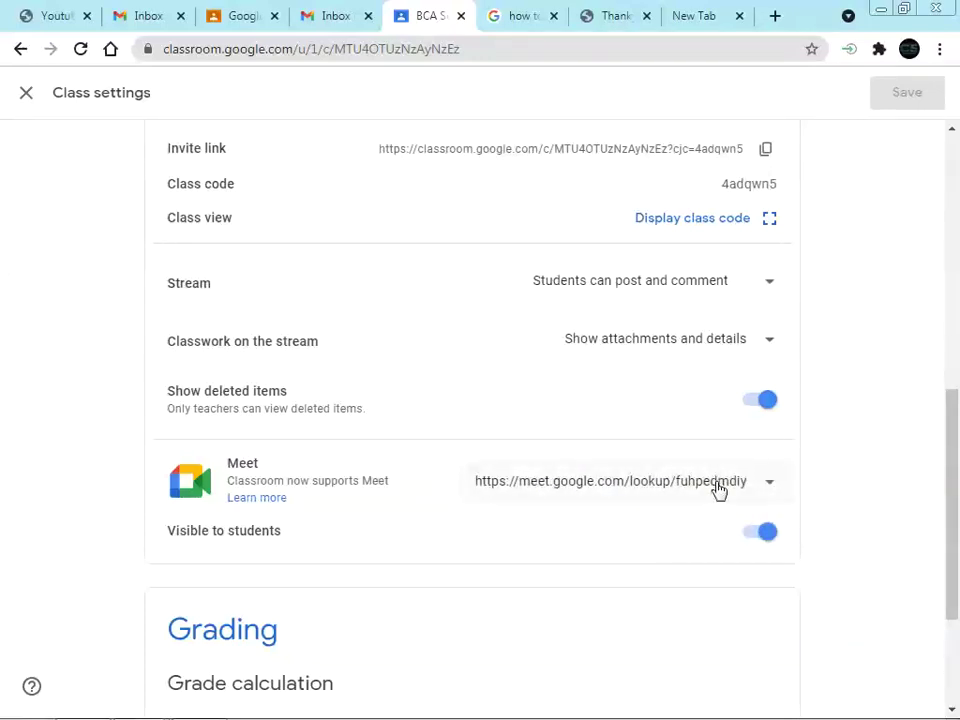
click(769, 484)
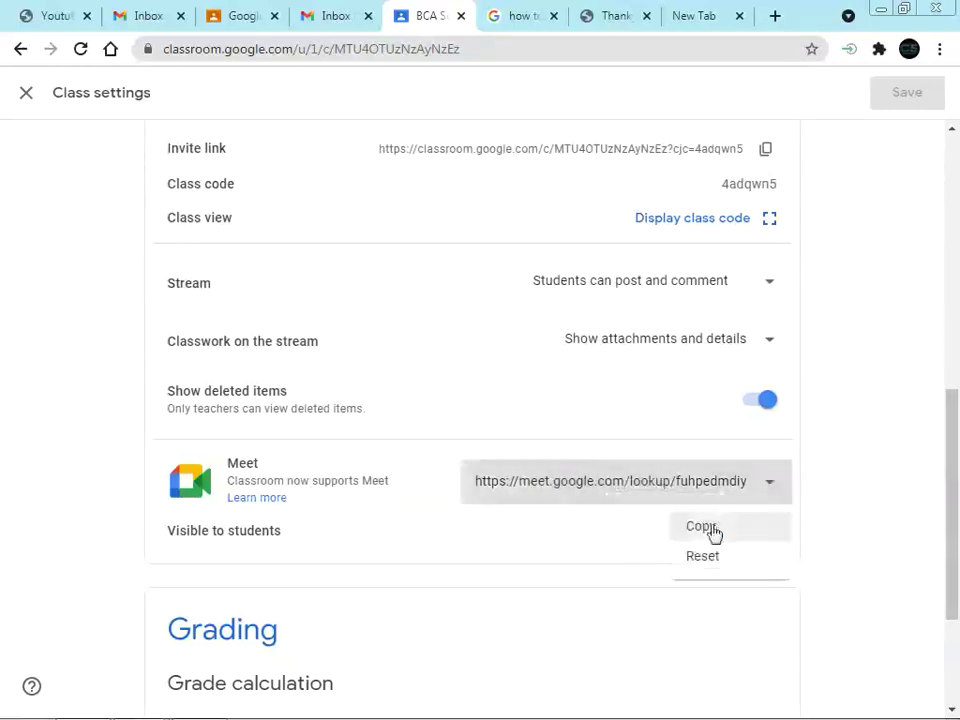
click(703, 558)
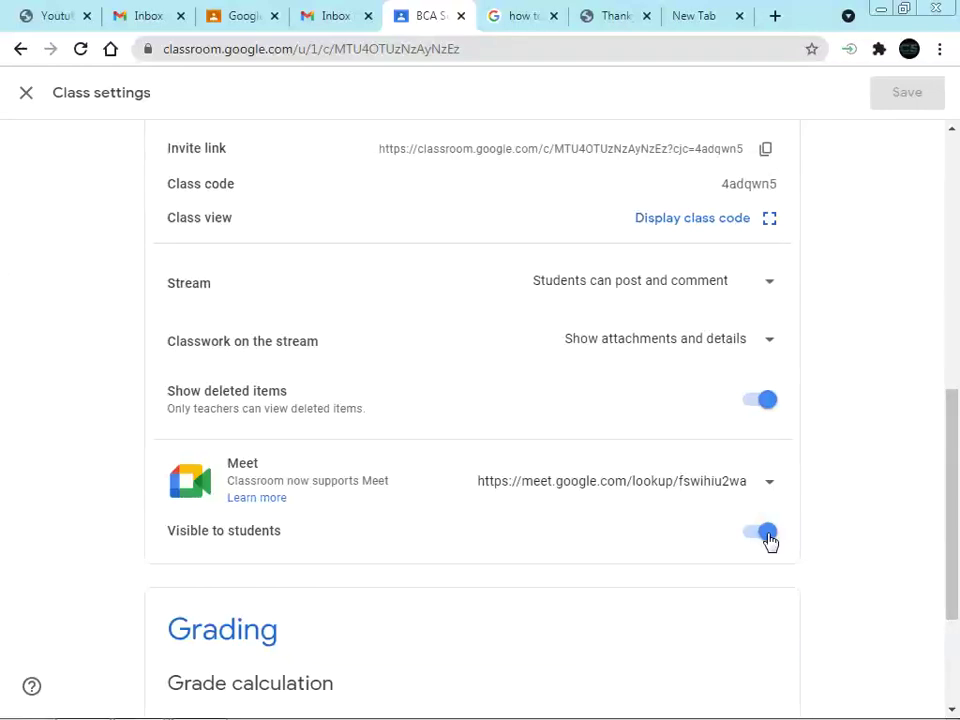
- Try the Meet link's Visible to students setting, and close the class settings discarding the unsaved changes
click(754, 542)
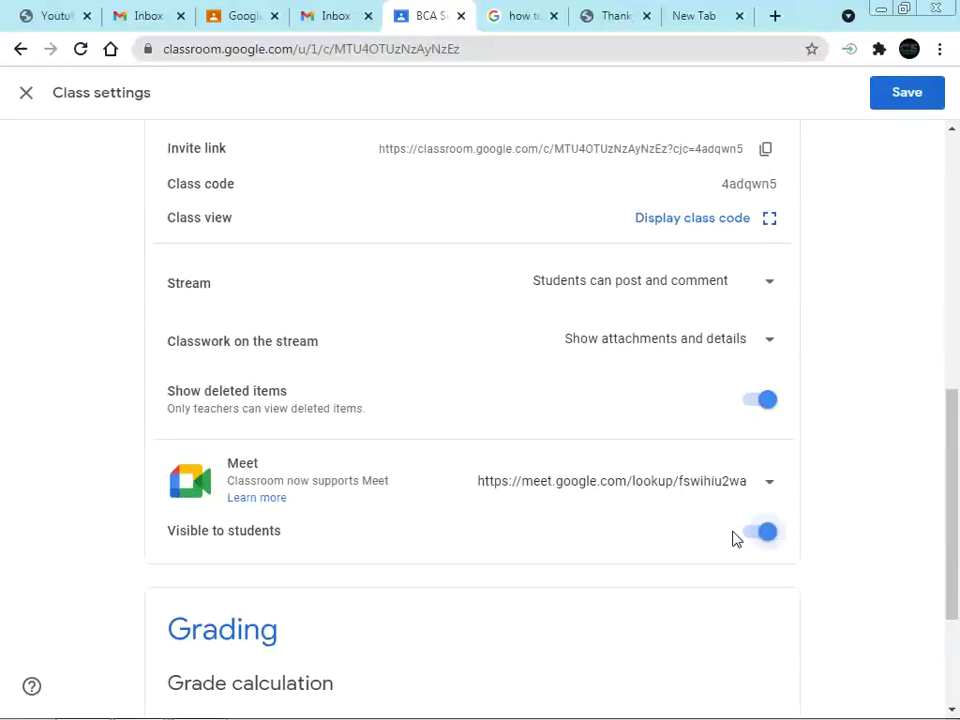
scroll(735, 538, up, 3)
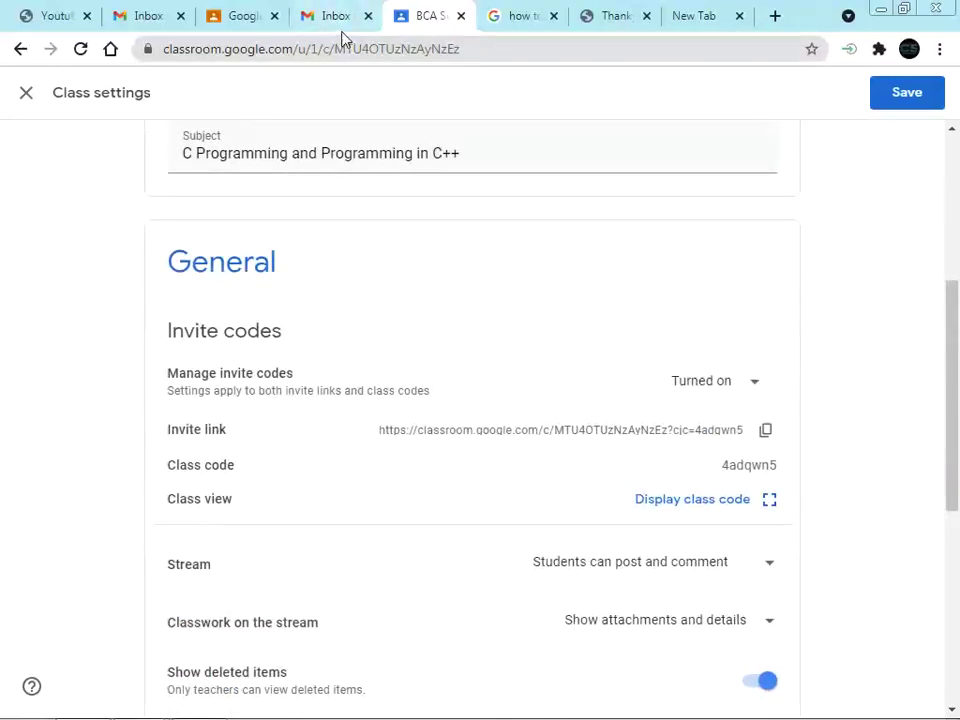
click(345, 18)
click(443, 26)
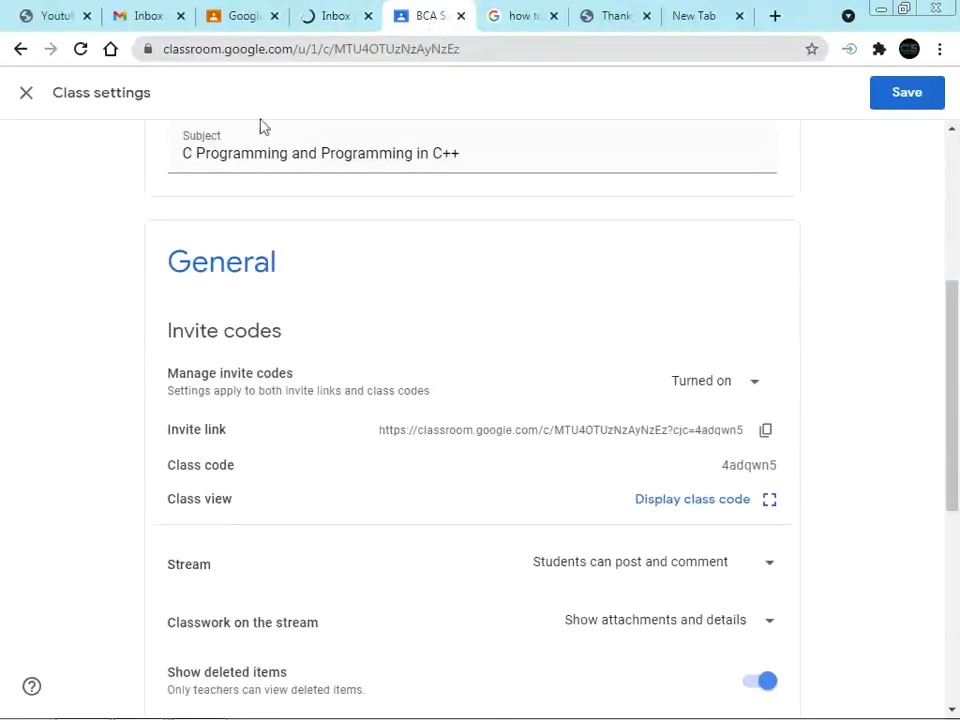
click(26, 92)
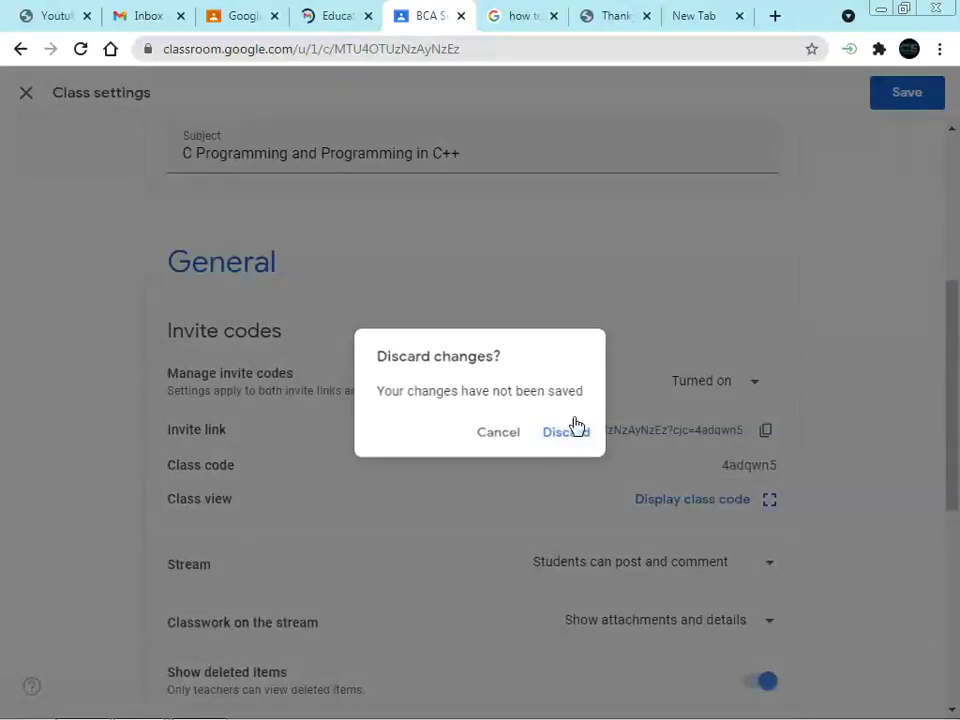
click(572, 436)
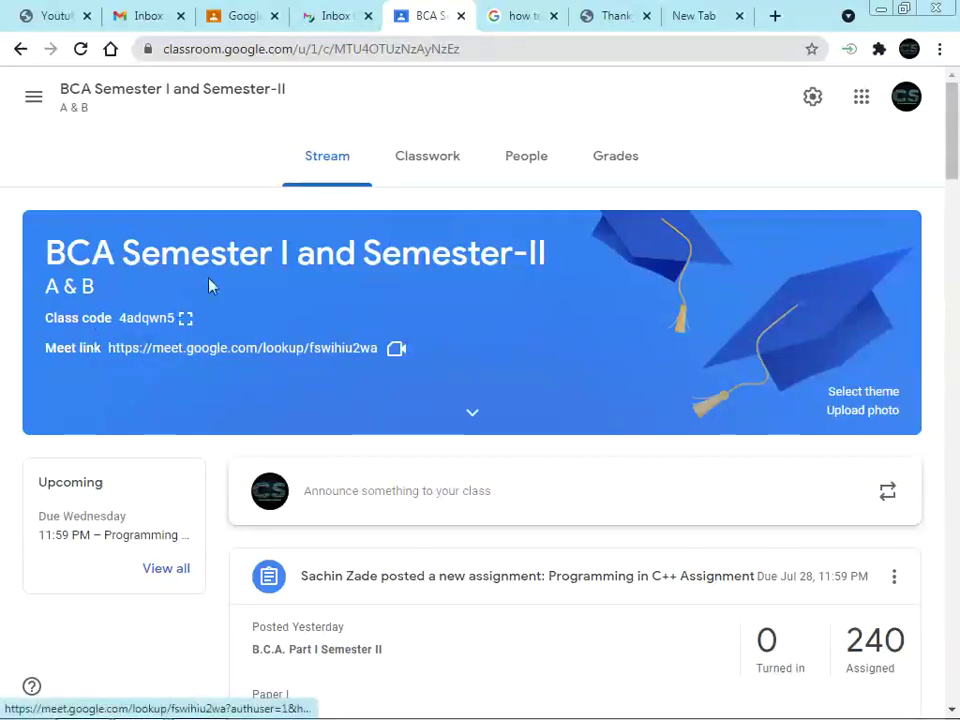
- Switch to the Google Class Room class and start a new assignment in its Classwork, dismissing the posting introduction
click(158, 16)
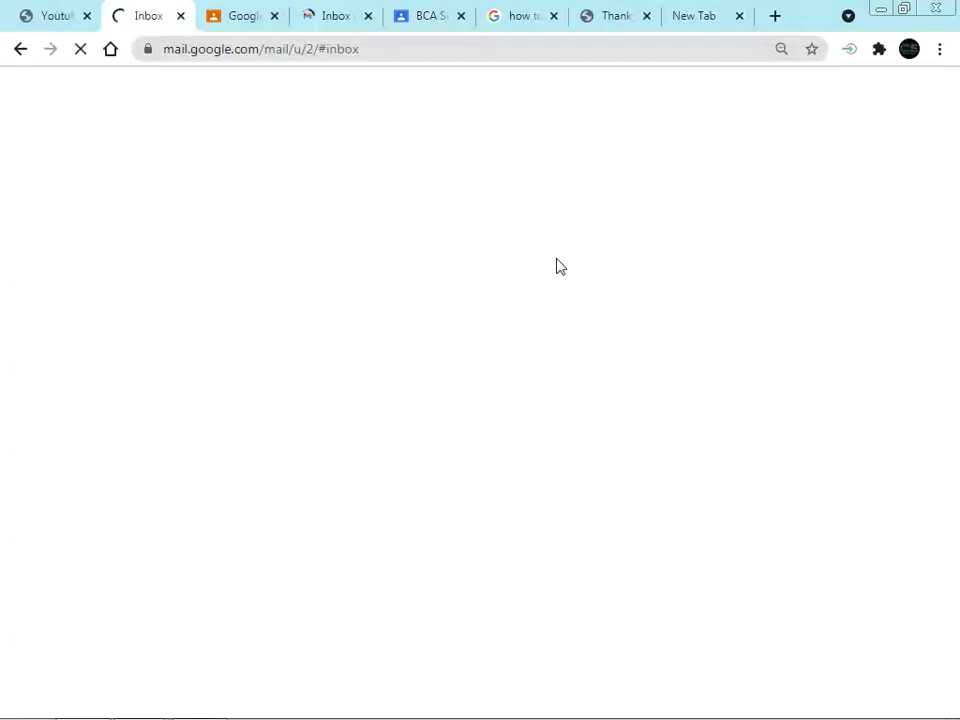
click(240, 20)
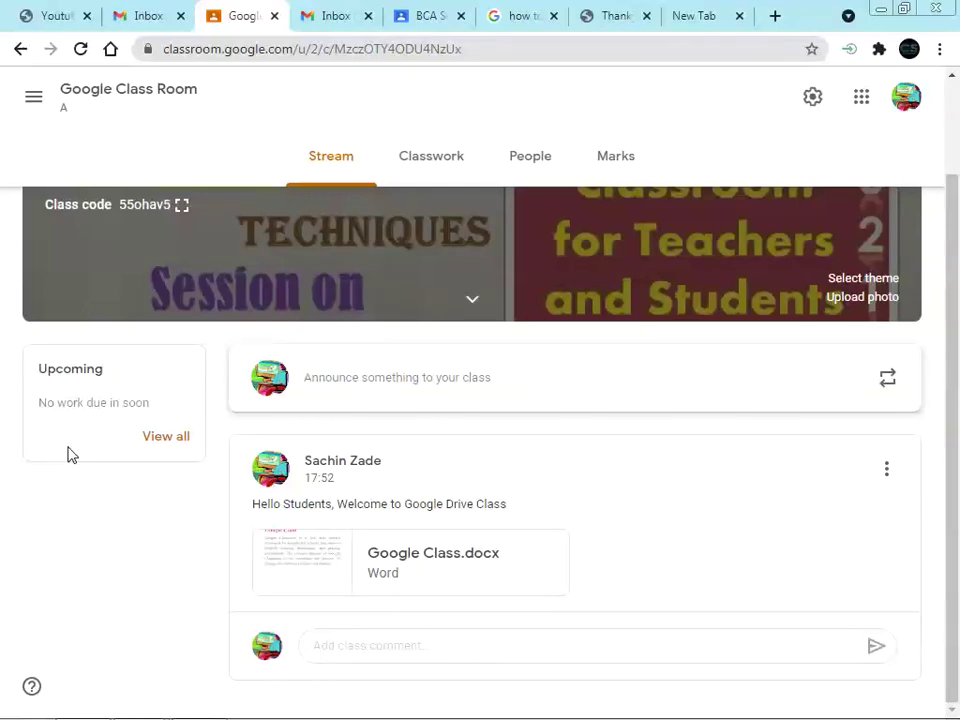
click(450, 170)
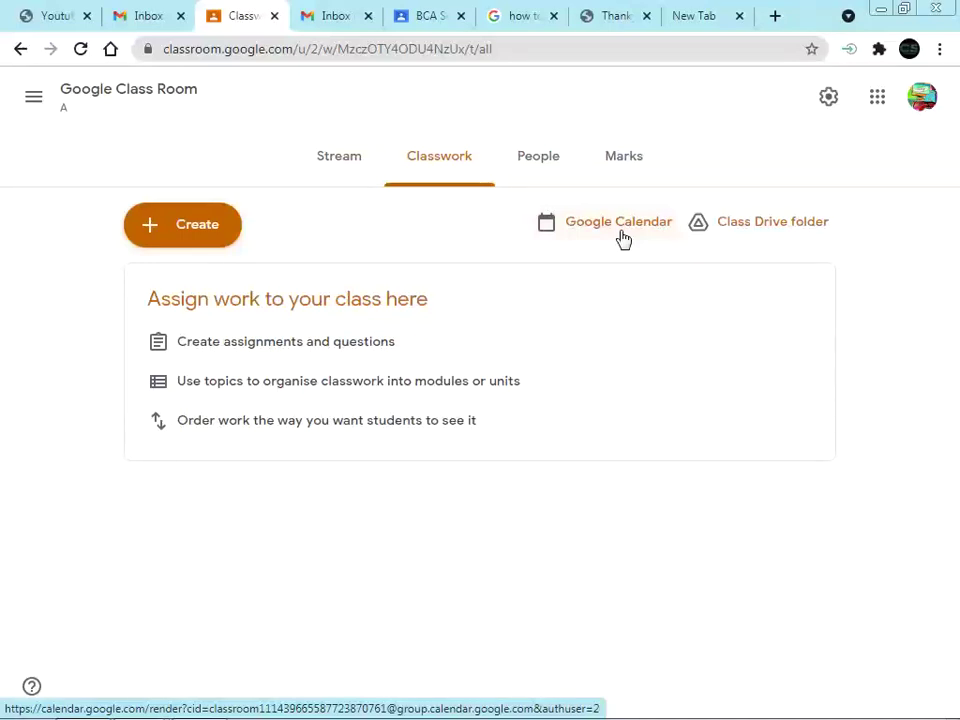
click(196, 230)
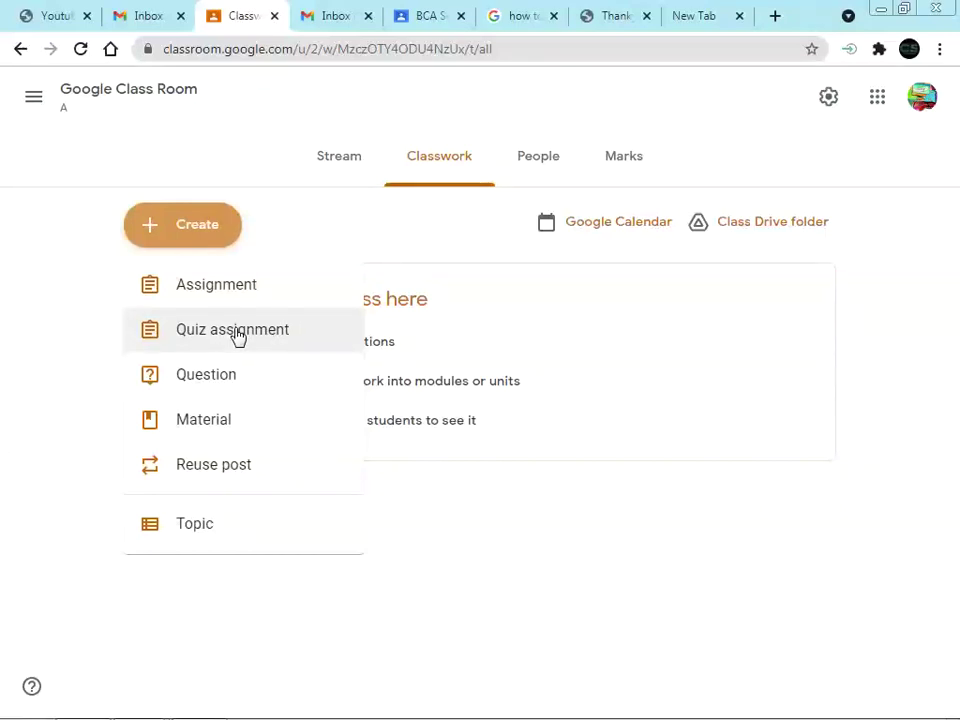
click(237, 292)
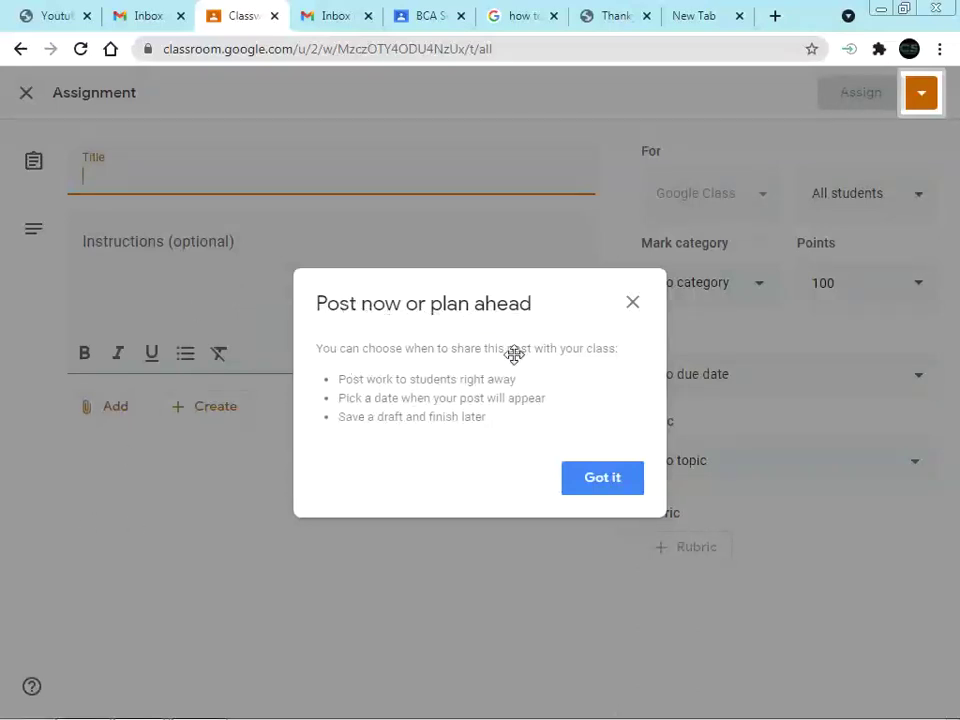
click(611, 479)
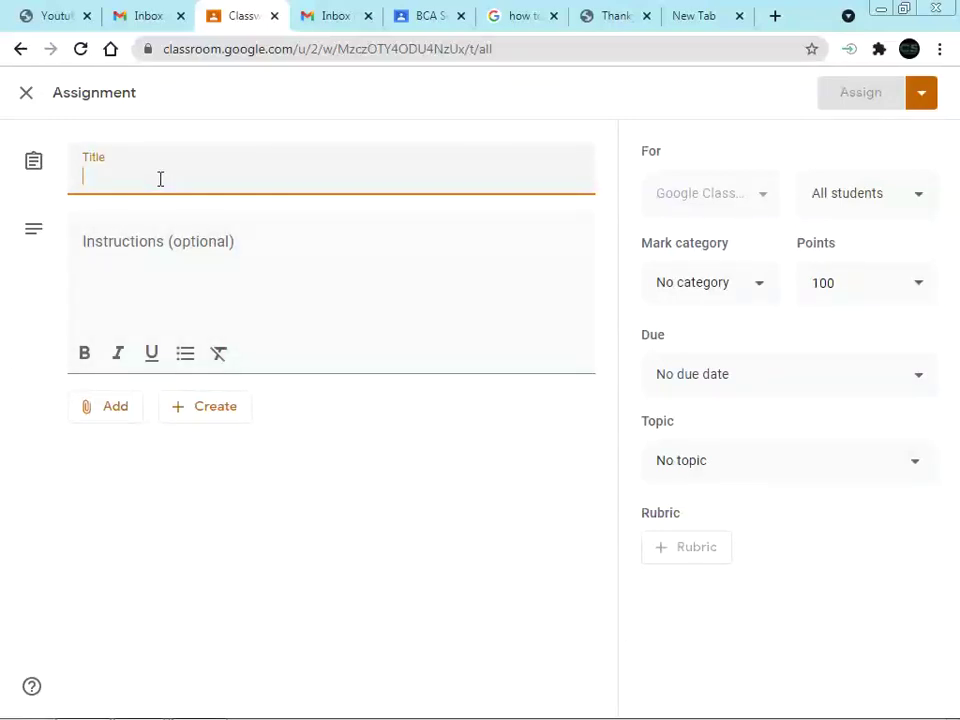
- Enter "Basics of Google" as the assignment title
text(Ba)
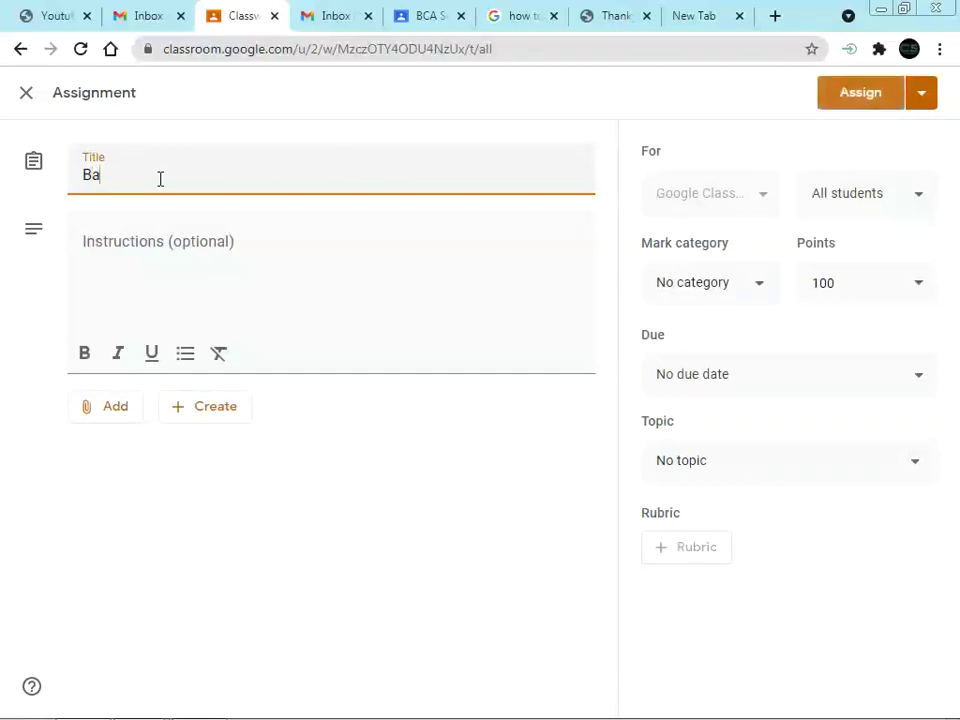
text(sics of F)
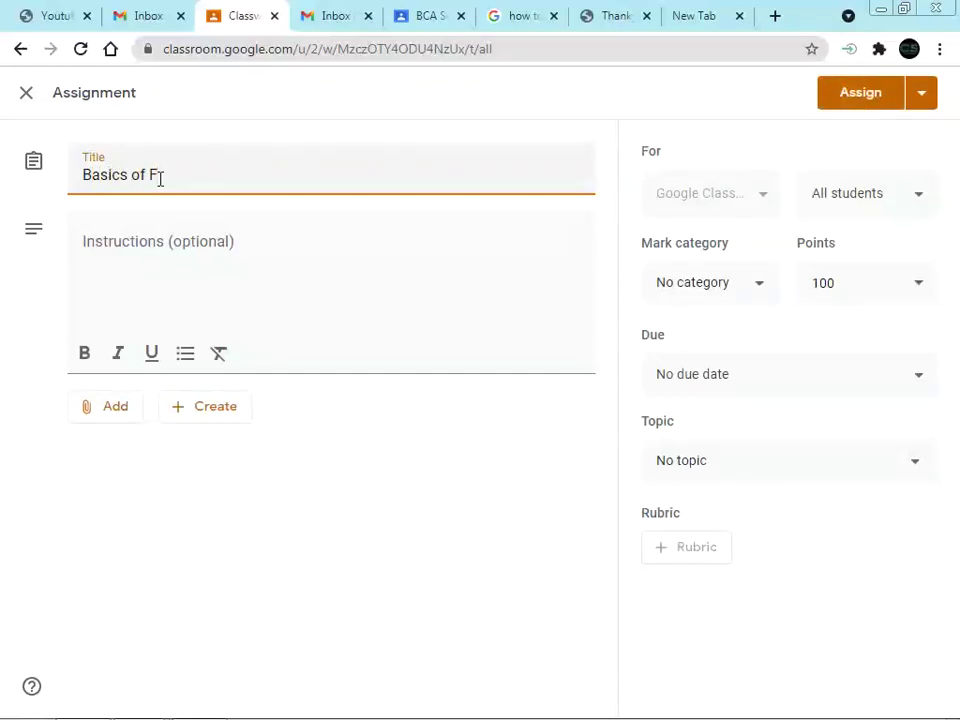
key(BackSpace)
text(google)
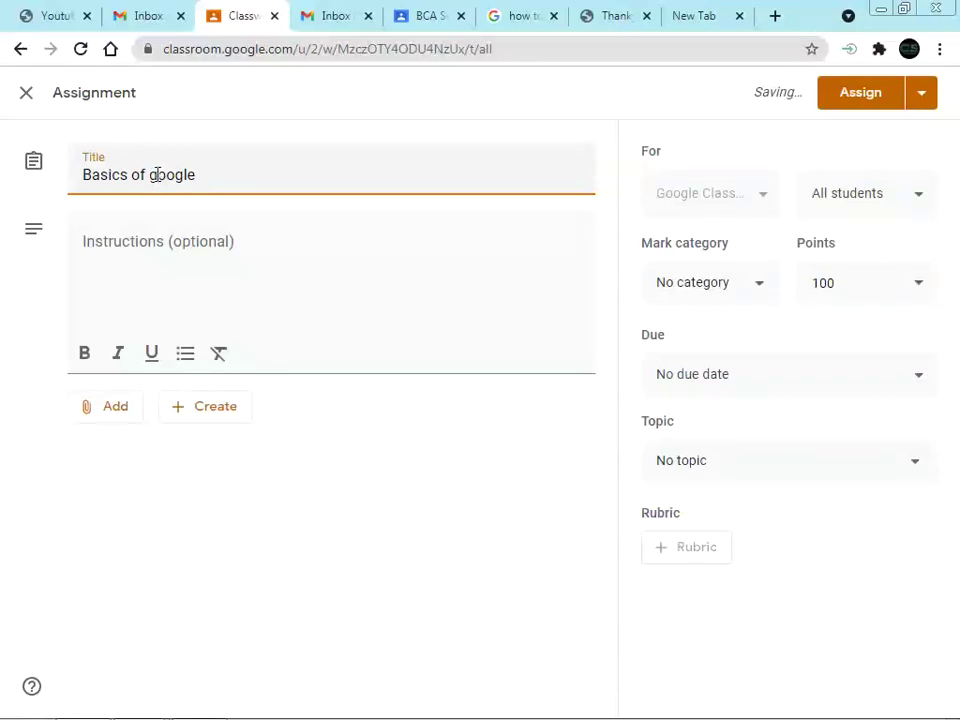
click(157, 175)
key(BackSpace)
text(G)
- Write the assignment instructions on two lines: "Dear all," and "Please Read all instructions properly."
click(259, 253)
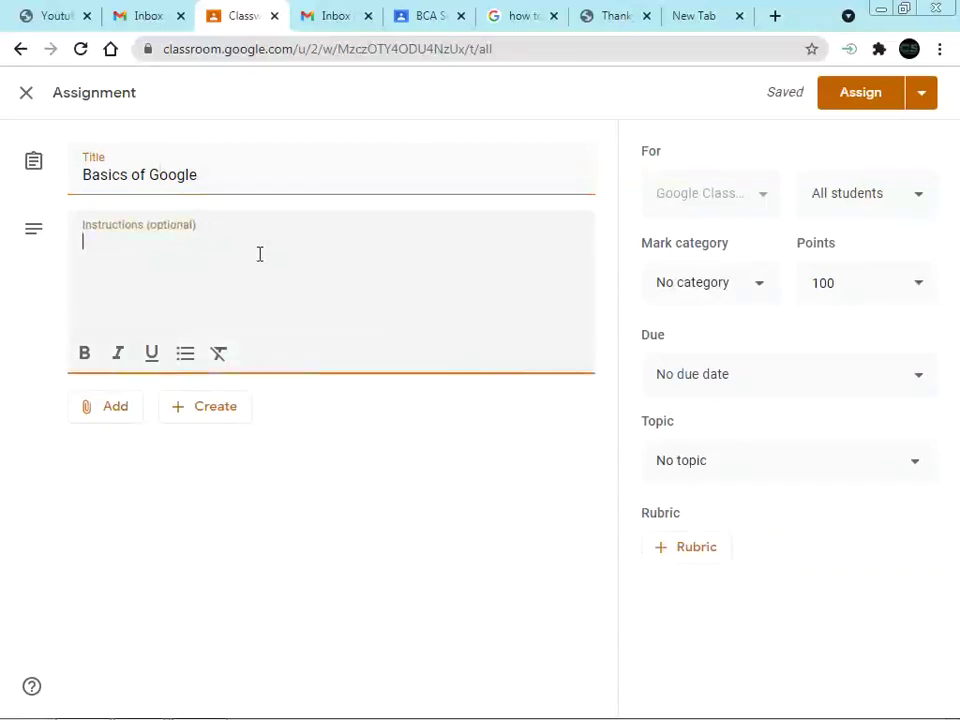
text(Dear)
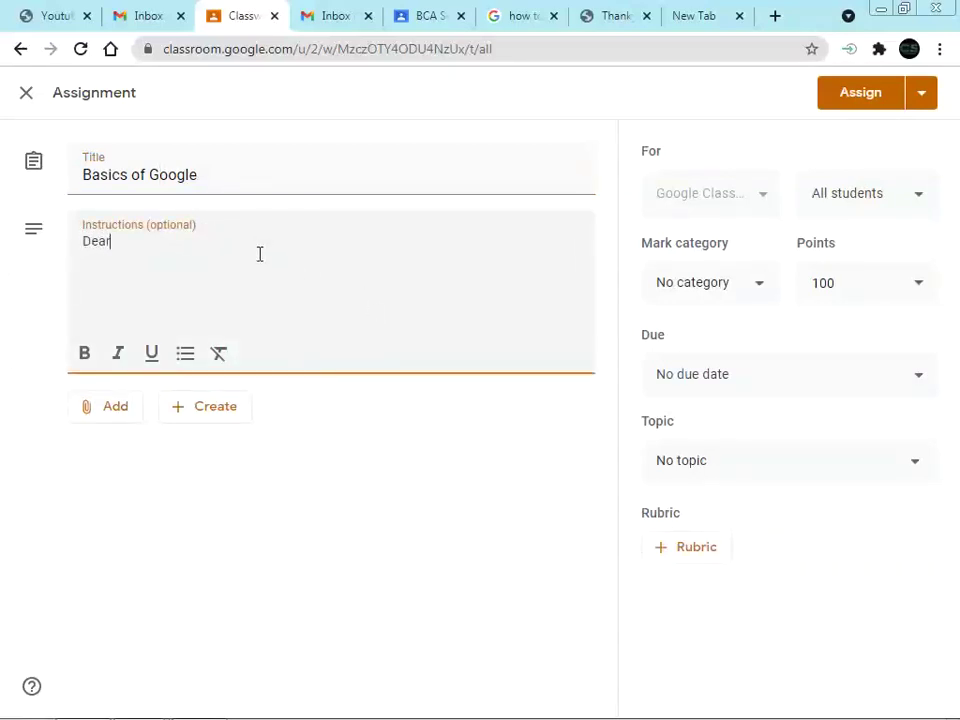
text( all,)
key(Return)
text(Please Read all instr)
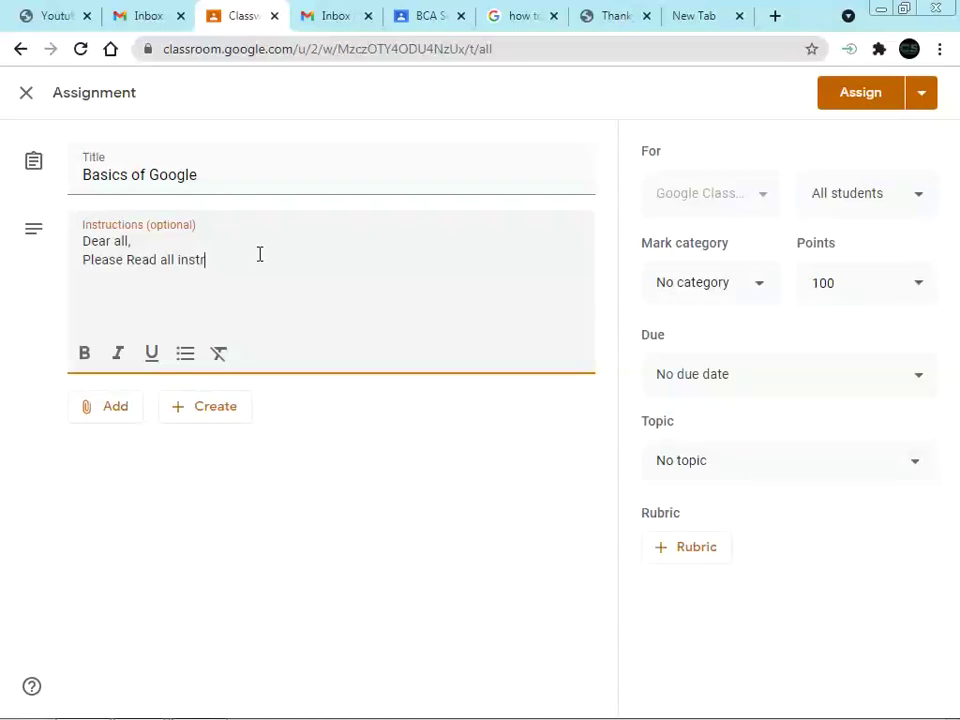
text(uct)
text(ions properly.)
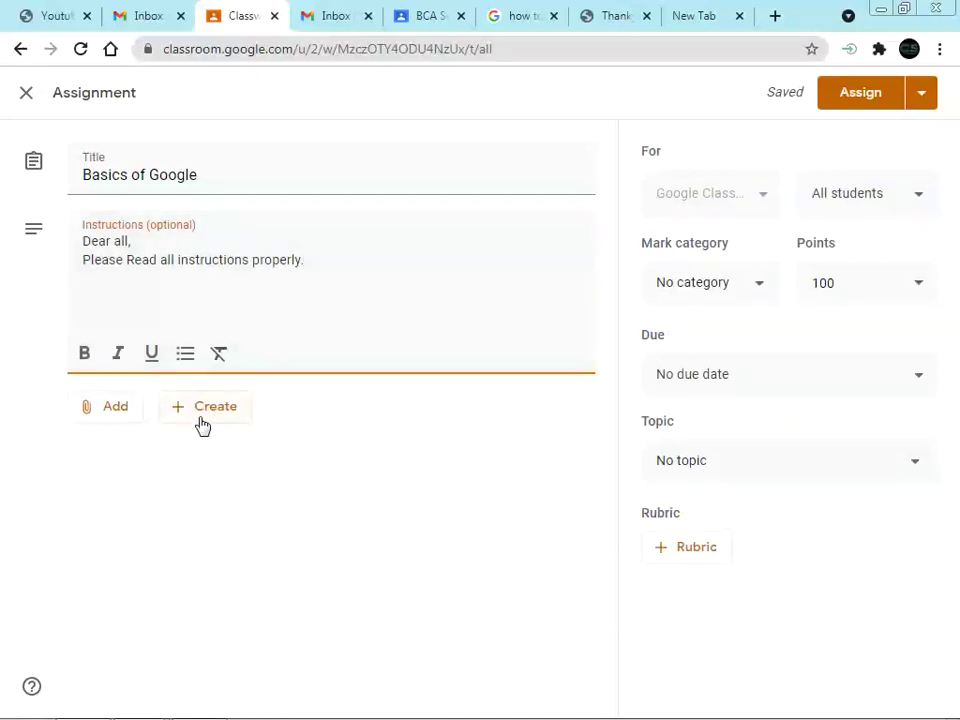
- Attach the Word document Google Class from the computer to the assignment, shared as "Students can view the file"
click(119, 413)
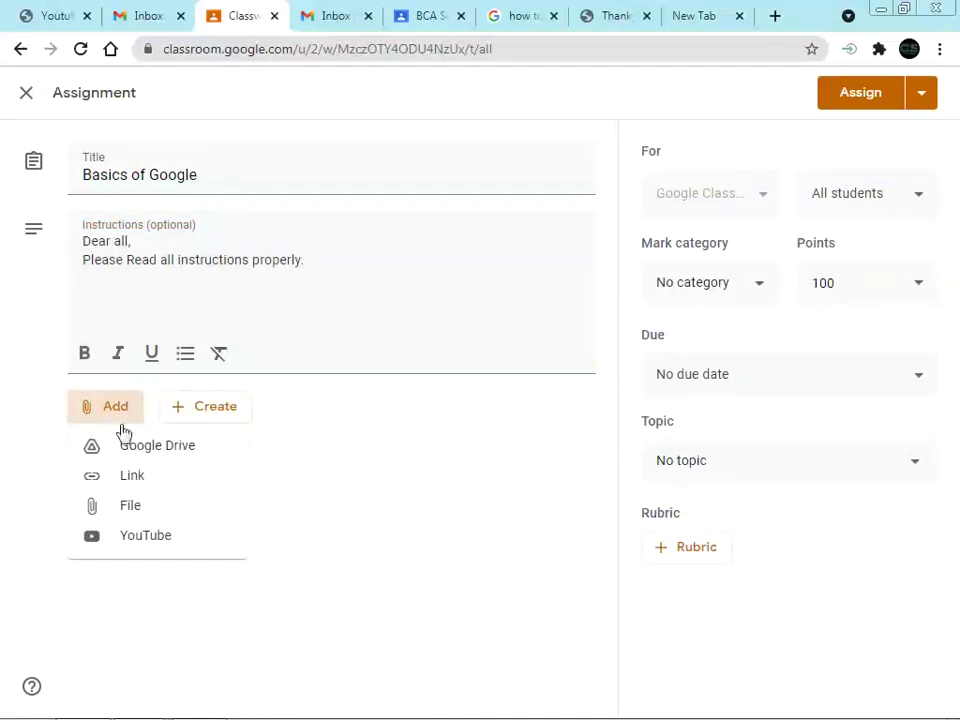
click(142, 517)
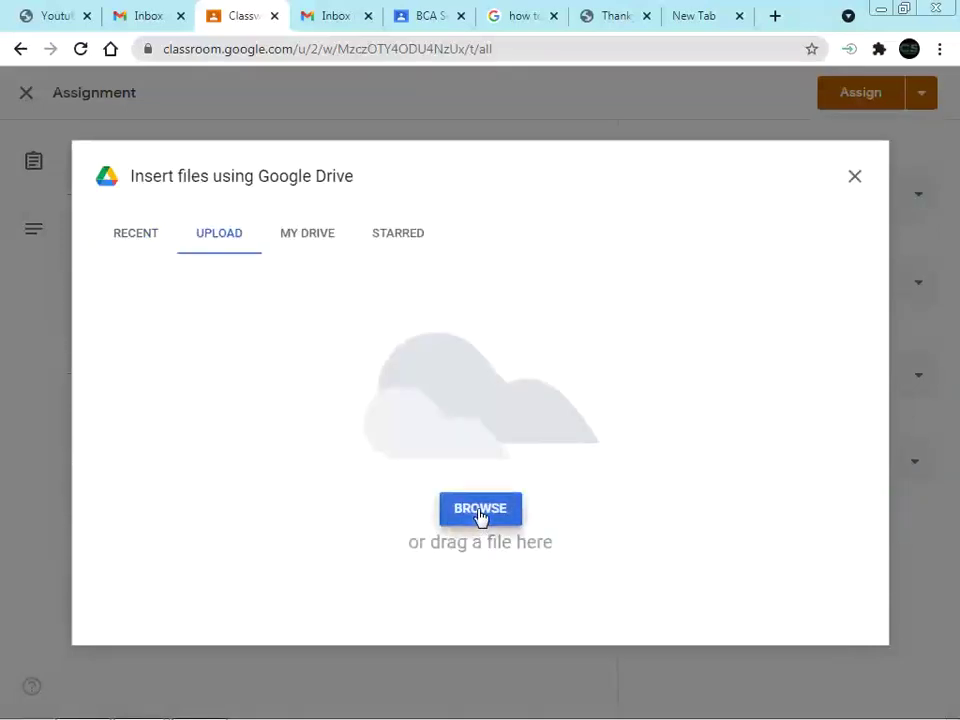
click(473, 512)
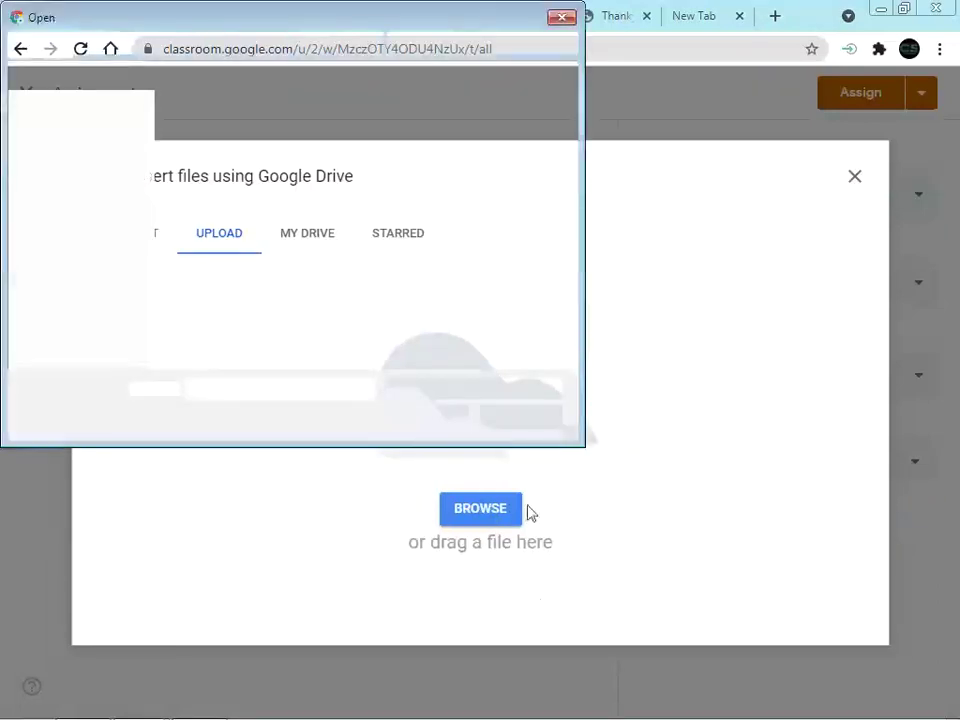
mouse_move(572, 148)
mouse_down()
mouse_move(572, 191)
mouse_move(572, 129)
mouse_up()
click(483, 155)
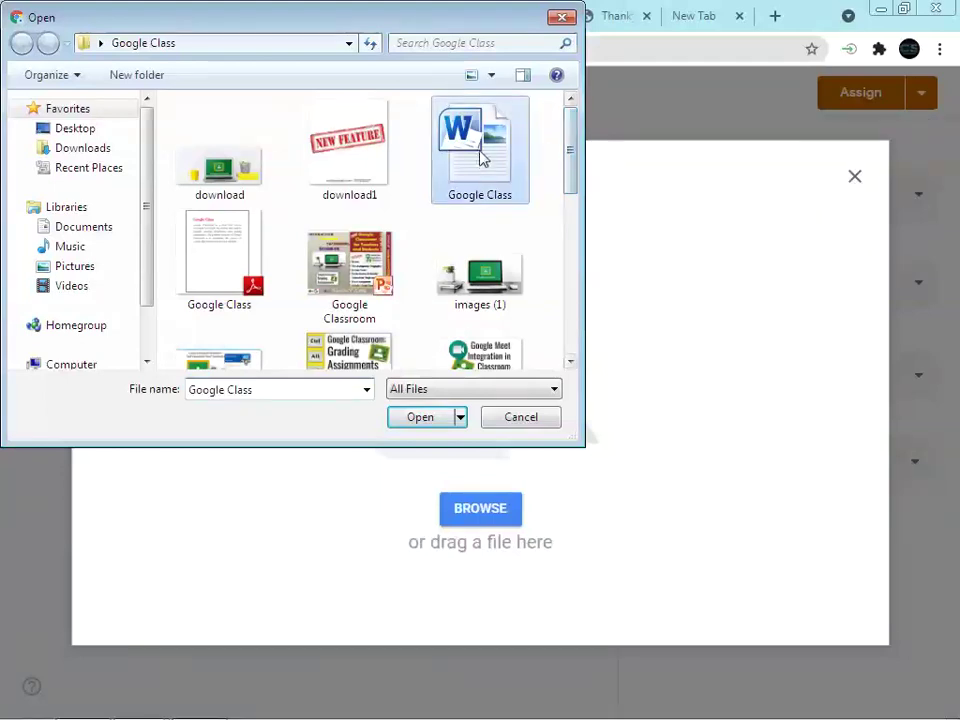
click(434, 420)
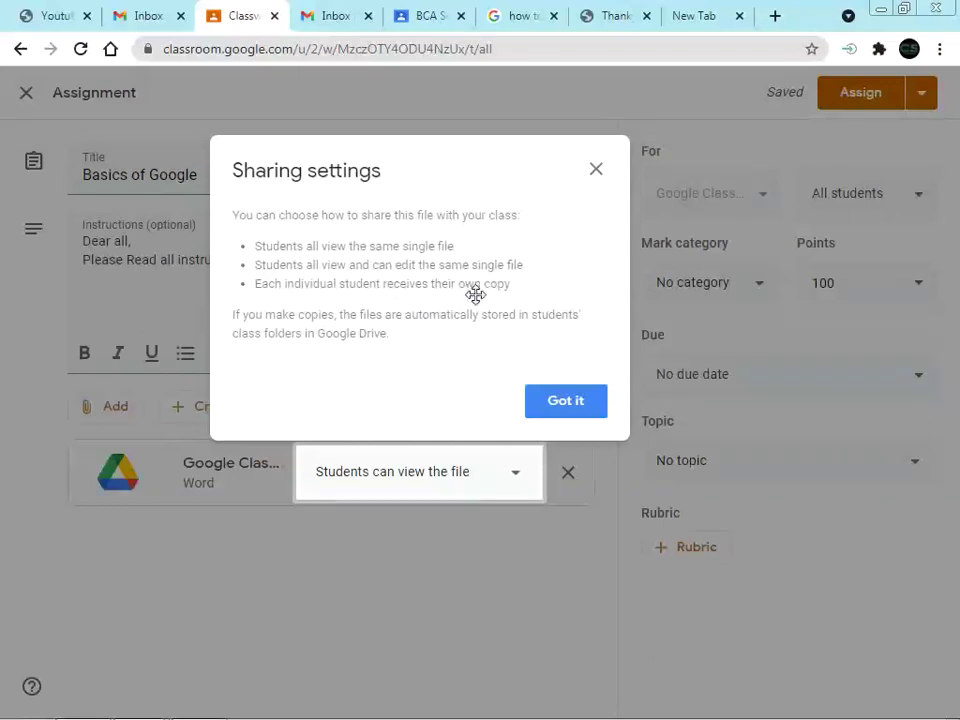
click(585, 406)
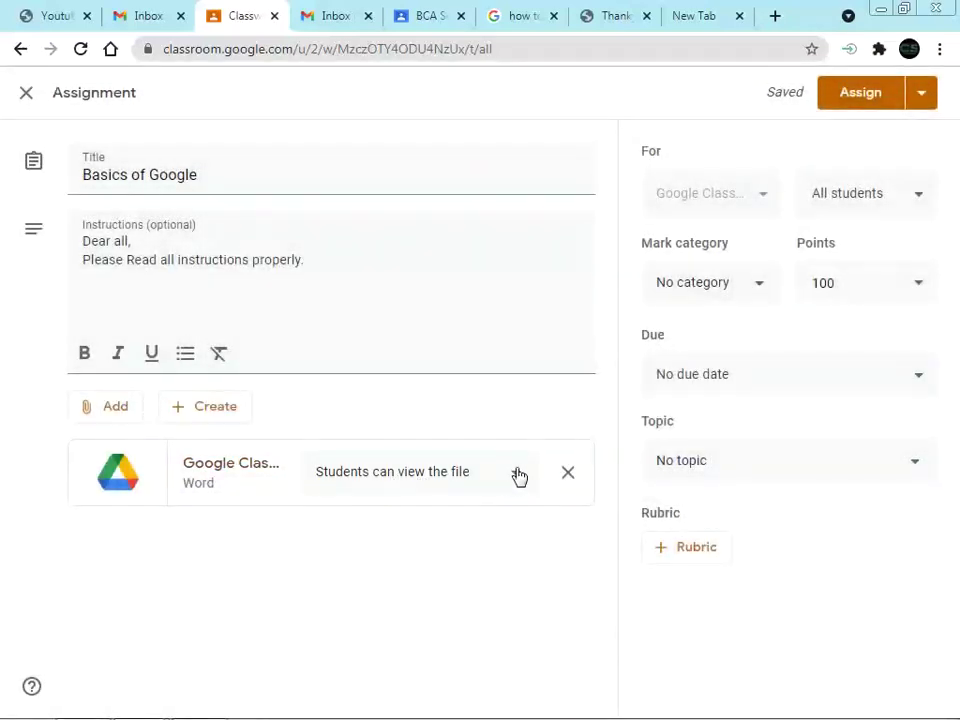
click(519, 474)
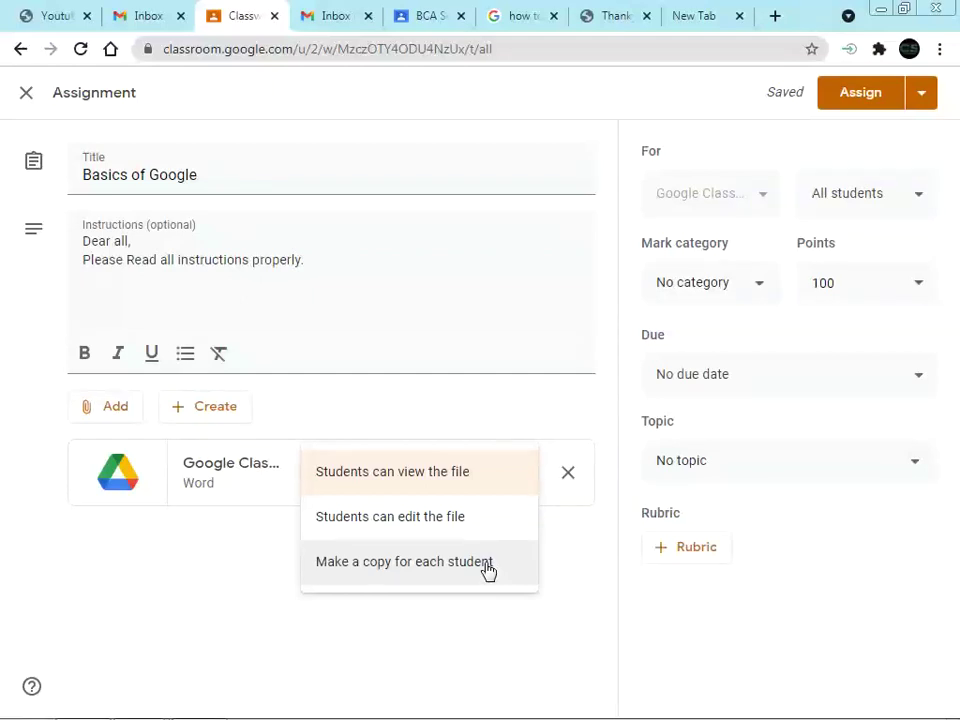
click(433, 484)
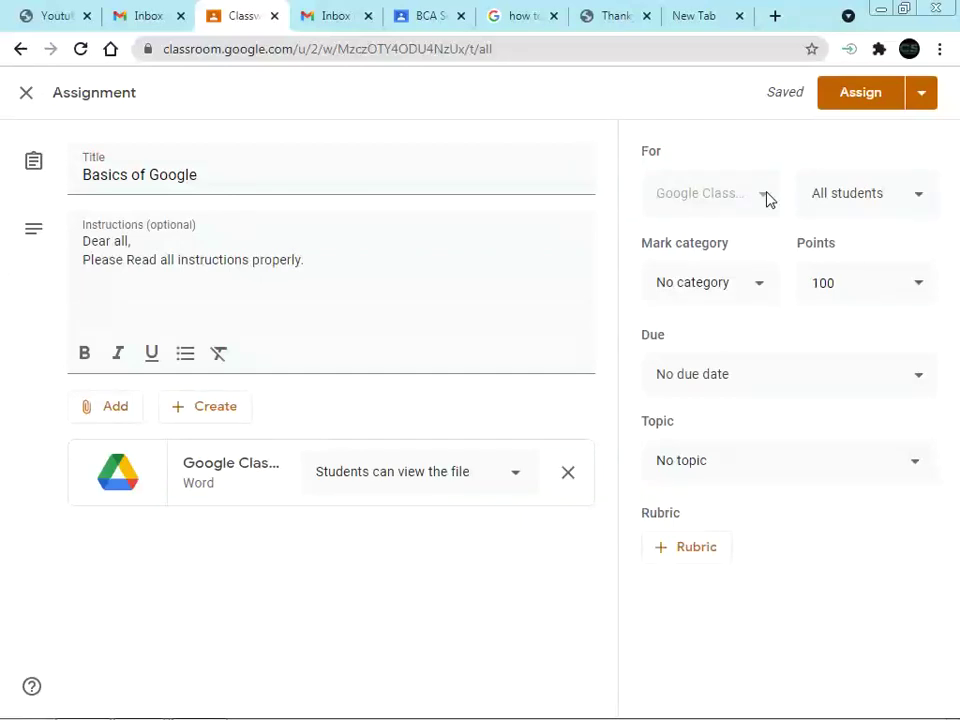
- Switch to the BCA Semester I and Semester-II class and start a new assignment in its Classwork
click(422, 15)
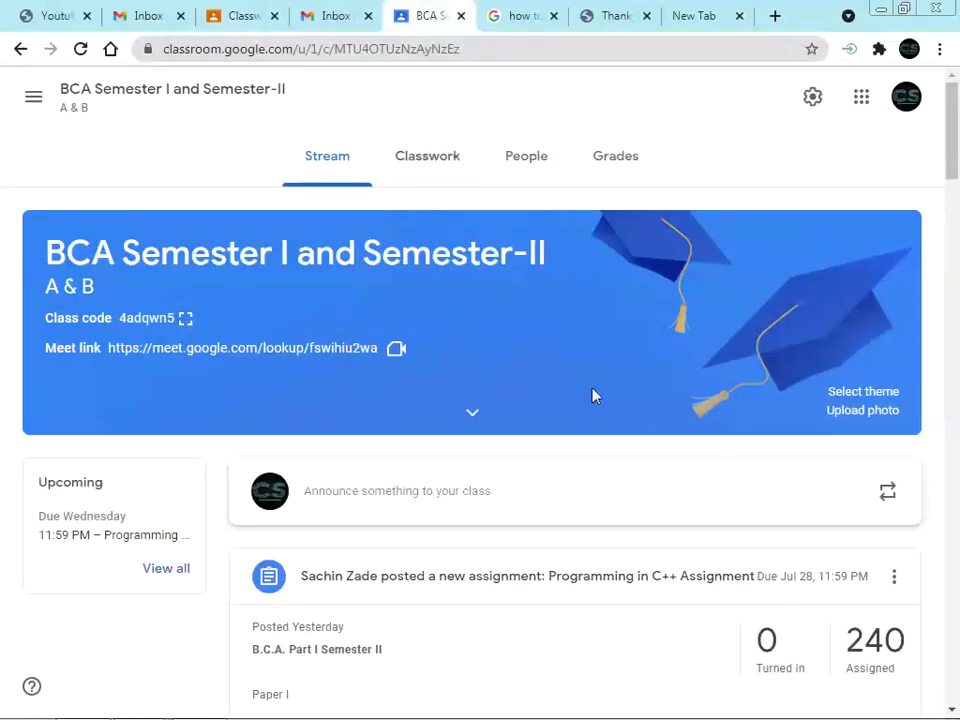
click(448, 163)
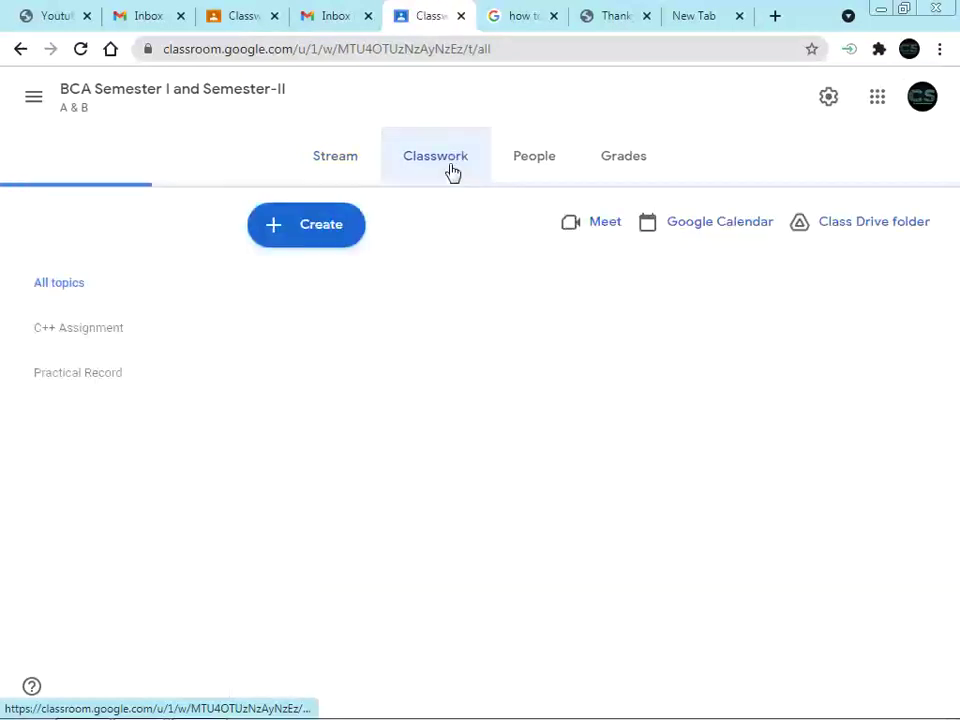
click(294, 232)
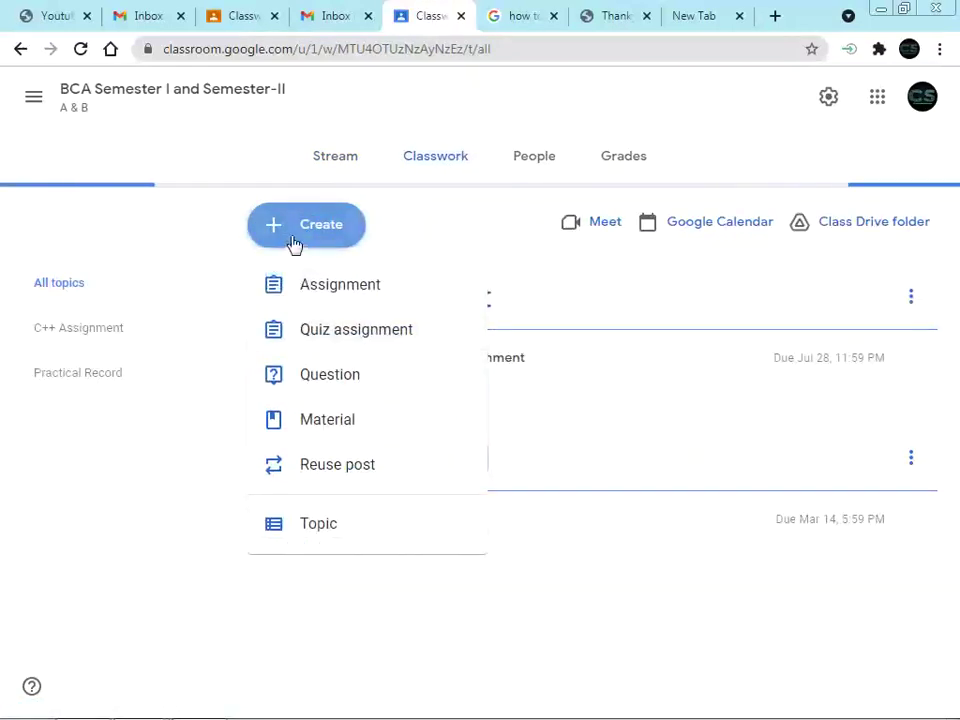
click(312, 287)
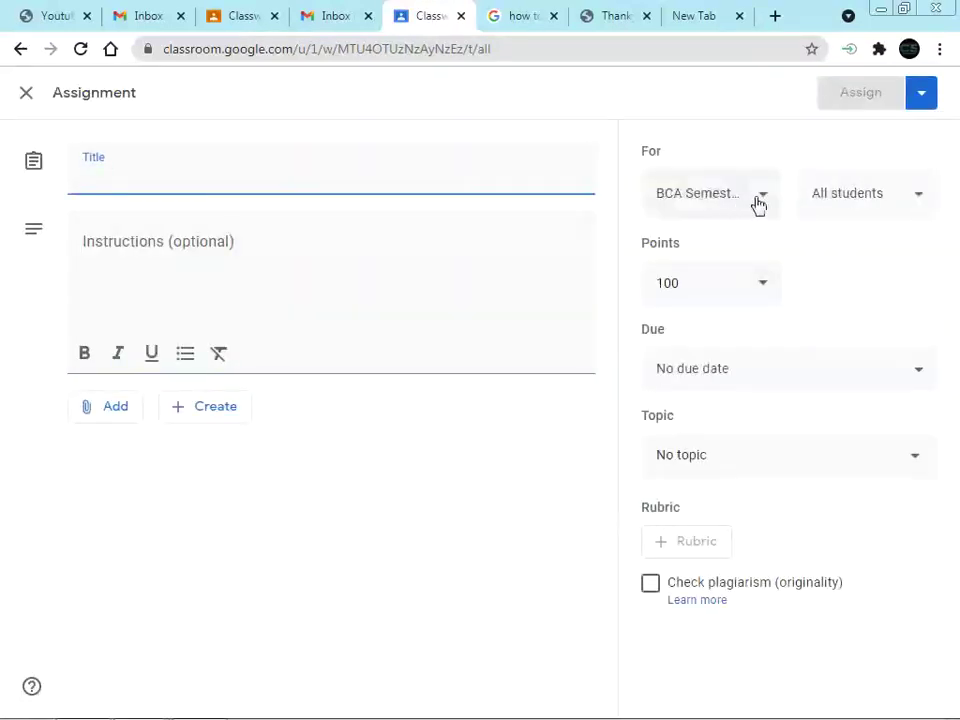
- Add the six listed classes from Google Class De... through MCA II Semester I as recipients of the new assignment
click(765, 195)
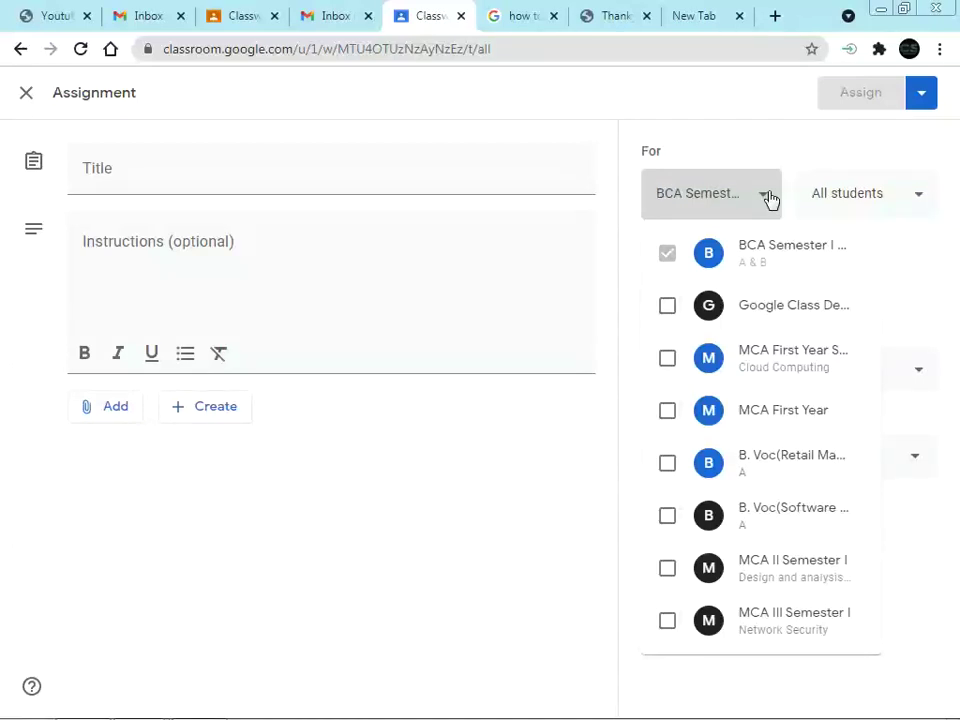
click(667, 305)
click(667, 358)
click(667, 410)
click(667, 463)
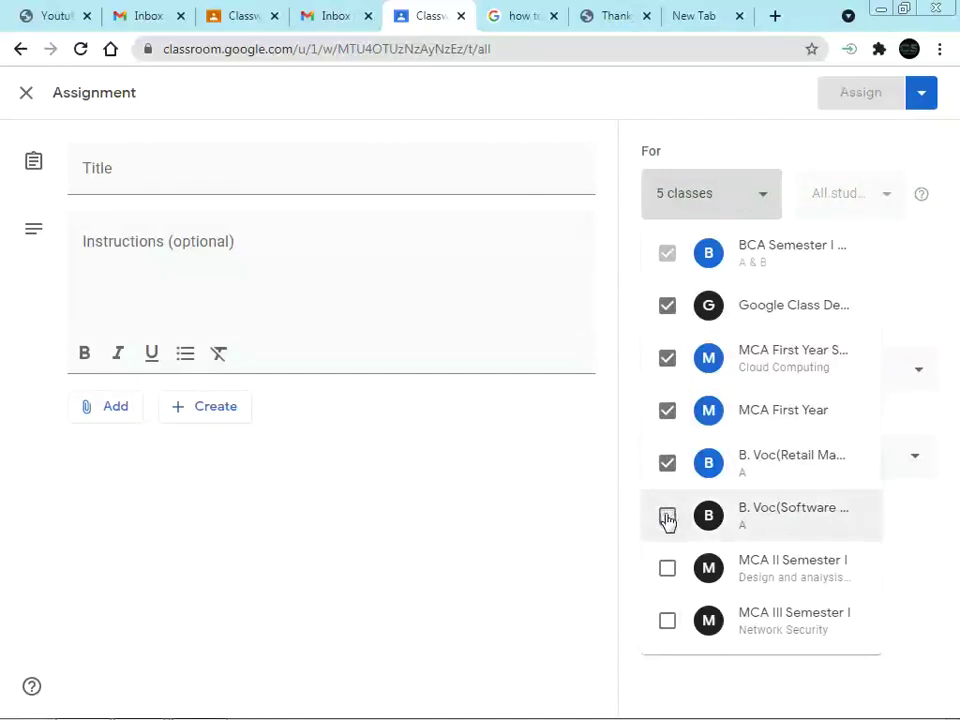
click(667, 515)
click(667, 568)
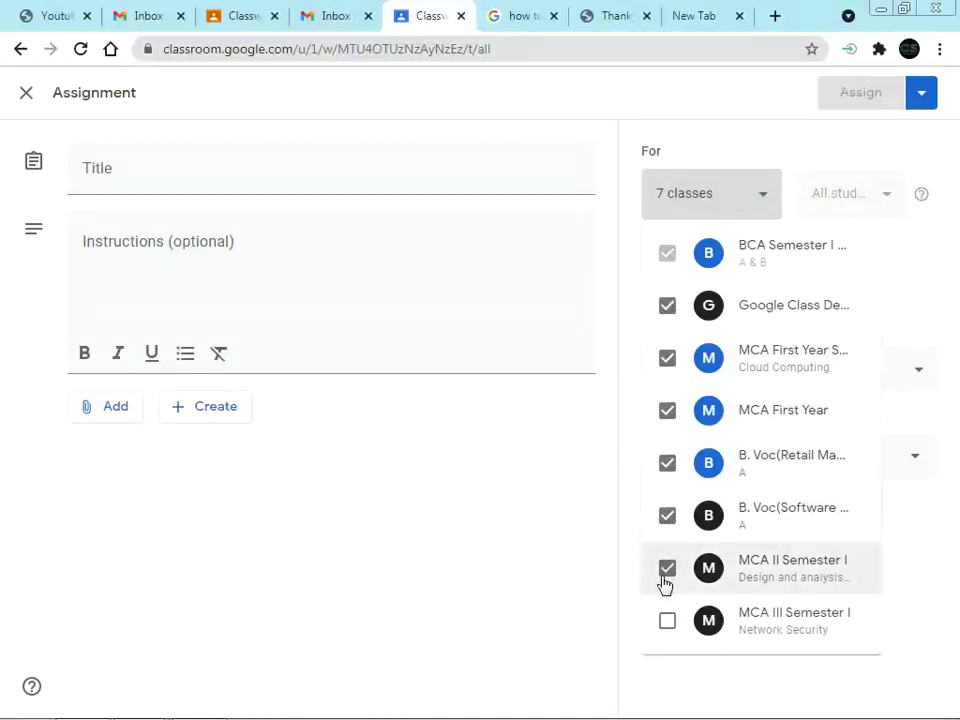
- Return to the Basics of Google assignment and view which students it can be assigned to
click(188, 33)
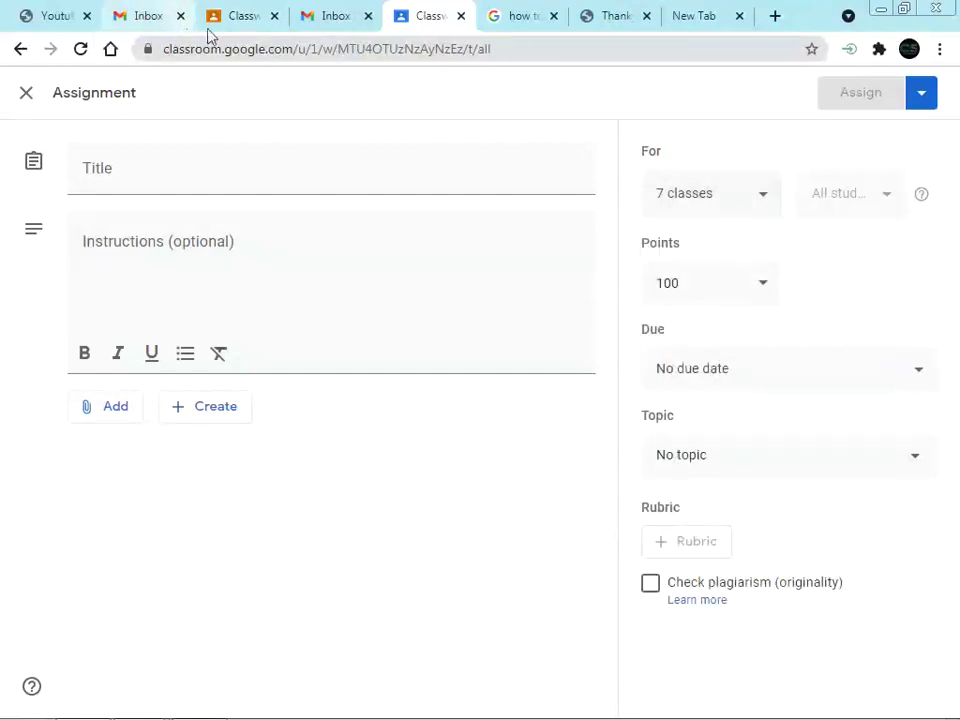
click(255, 24)
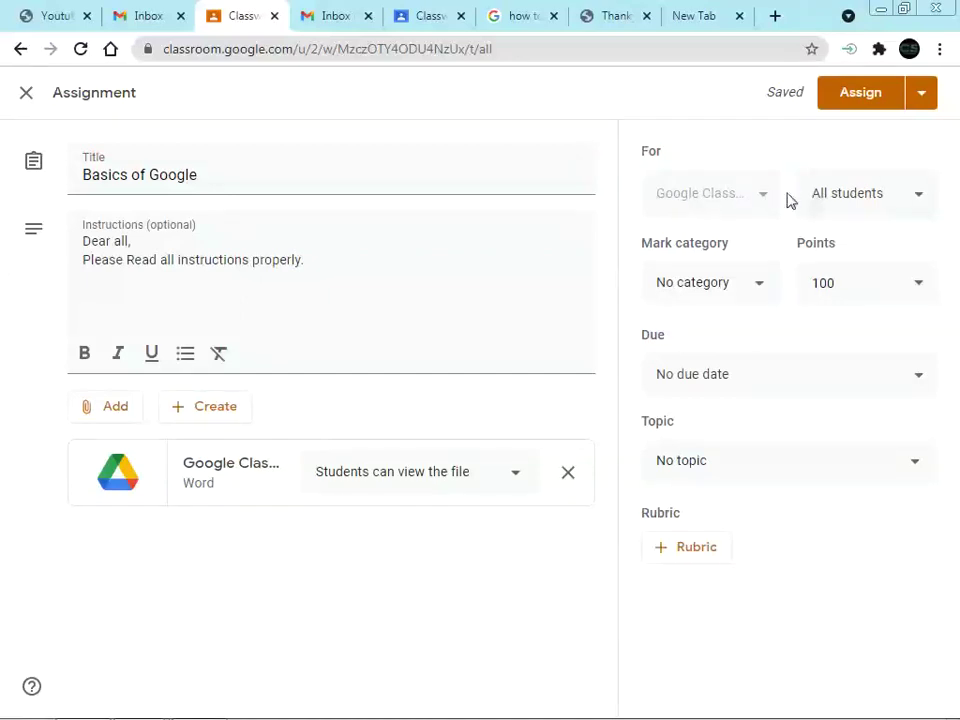
click(915, 206)
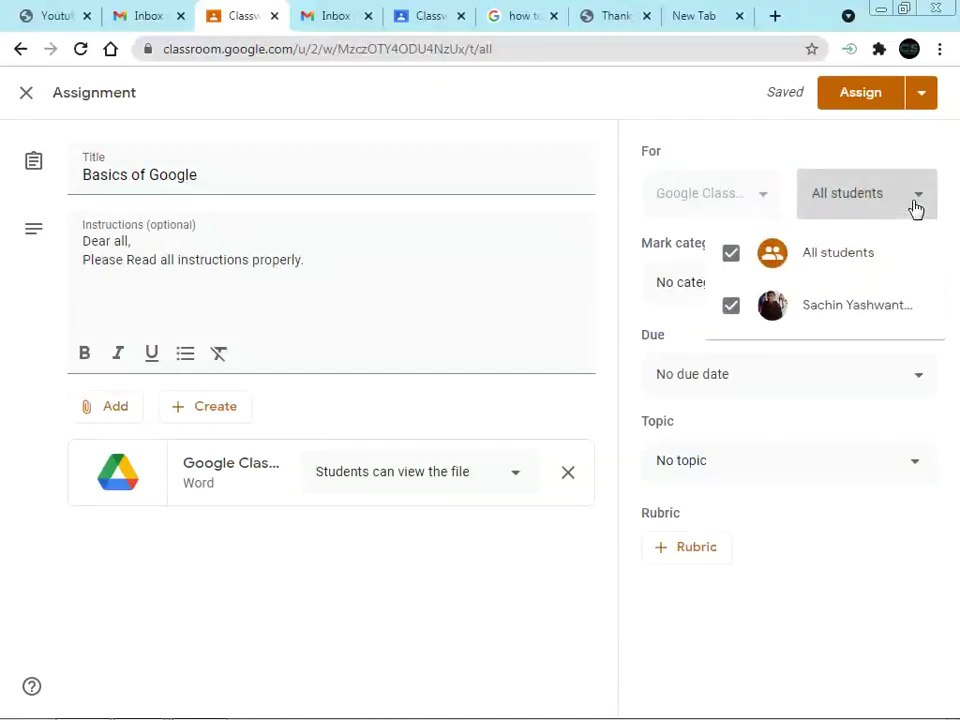
click(915, 207)
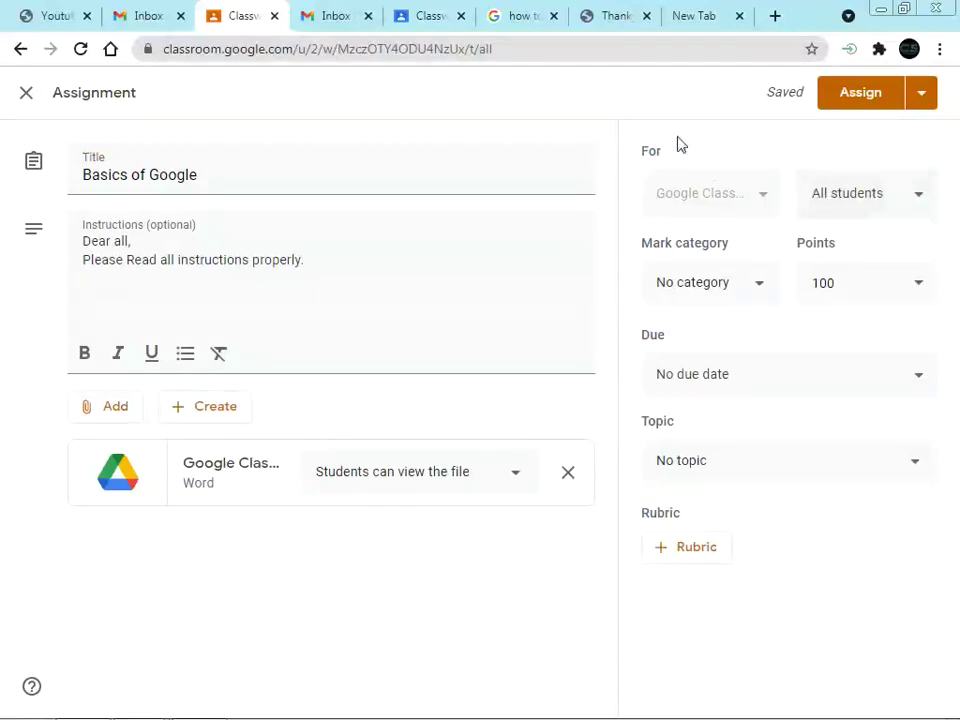
click(916, 208)
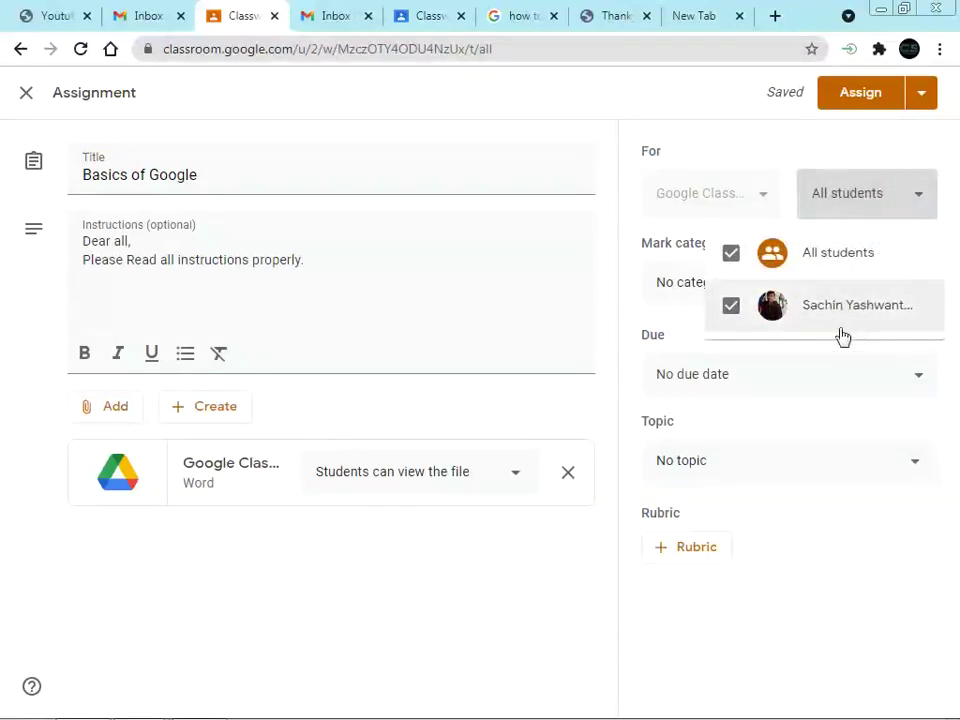
- Go back to the BCA assignment and remove the six extra classes, leaving only BCA Semester I and Semester-II selected
click(433, 17)
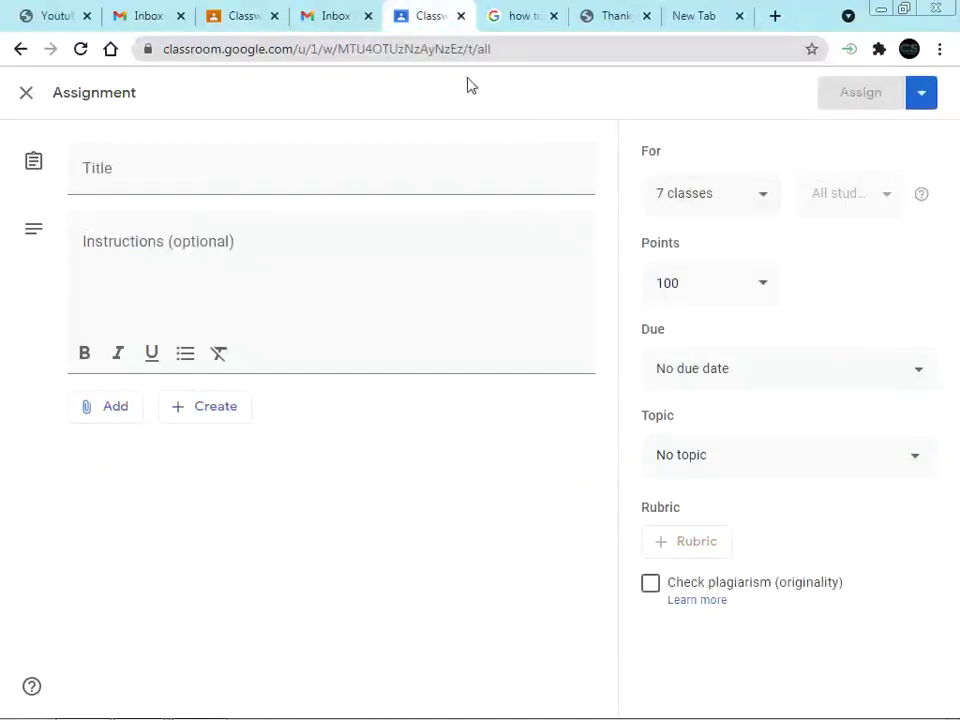
click(754, 204)
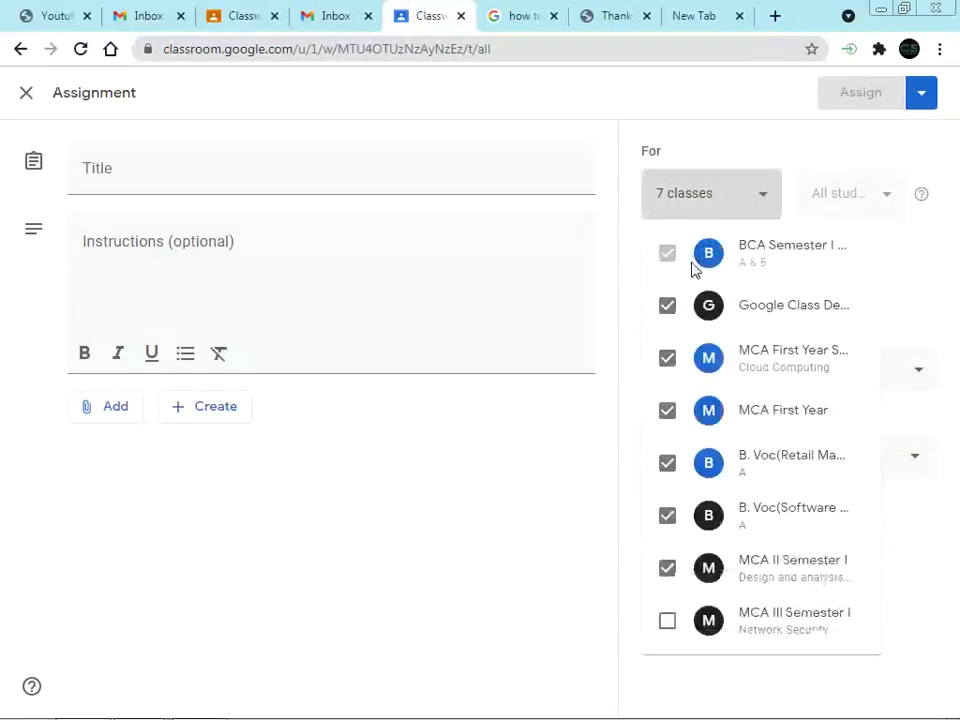
click(668, 308)
click(667, 362)
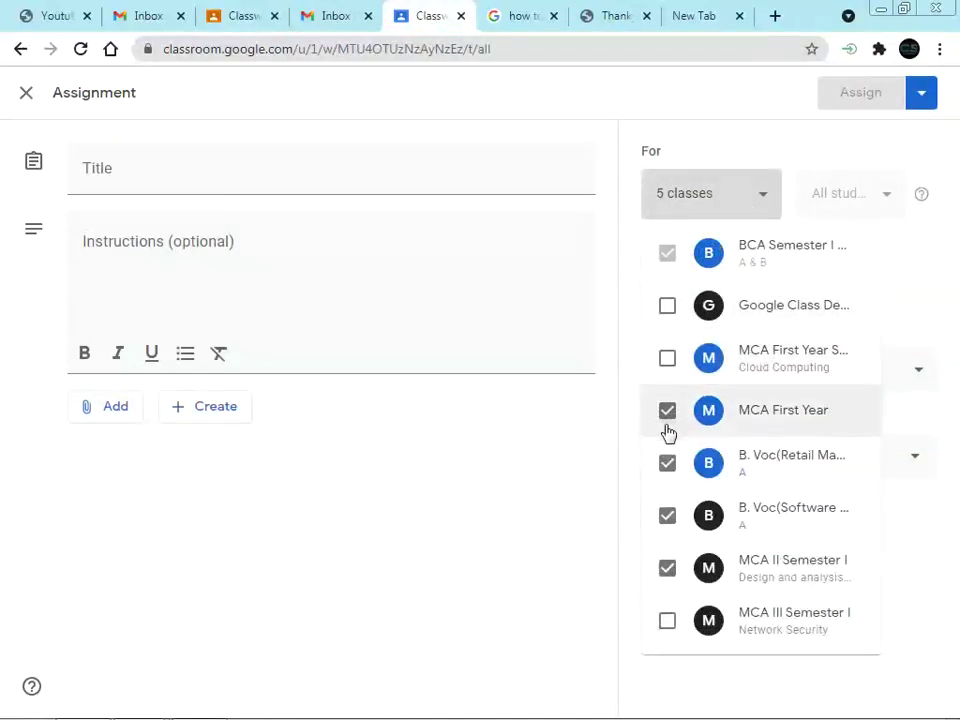
click(667, 412)
click(667, 463)
click(668, 514)
click(668, 565)
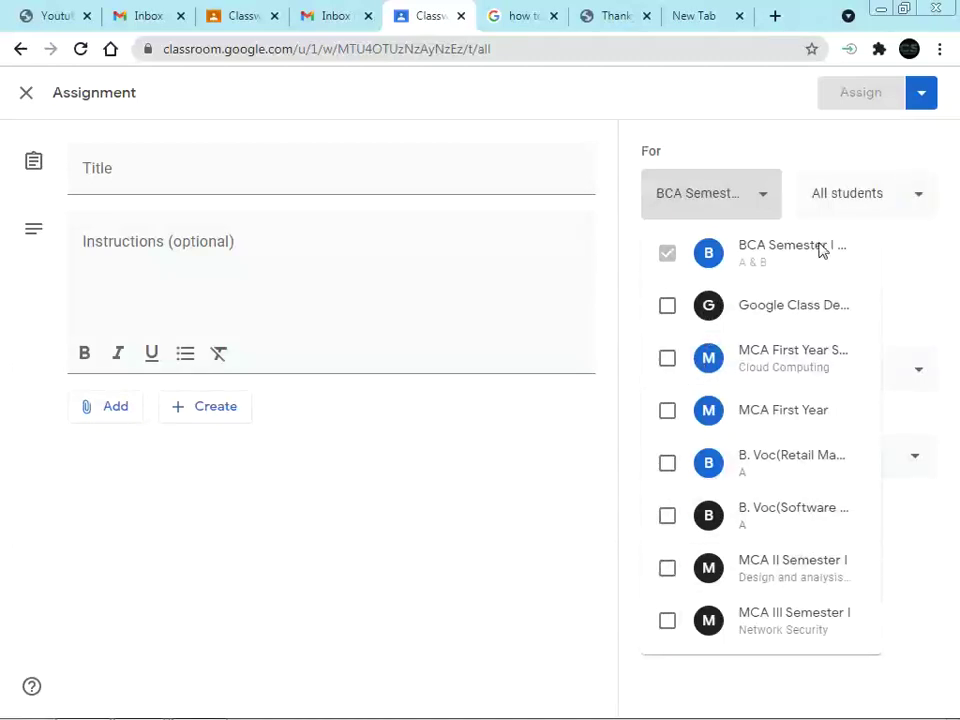
- Limit the BCA assignment to the first four individual students in the class list instead of all students
click(926, 203)
click(921, 205)
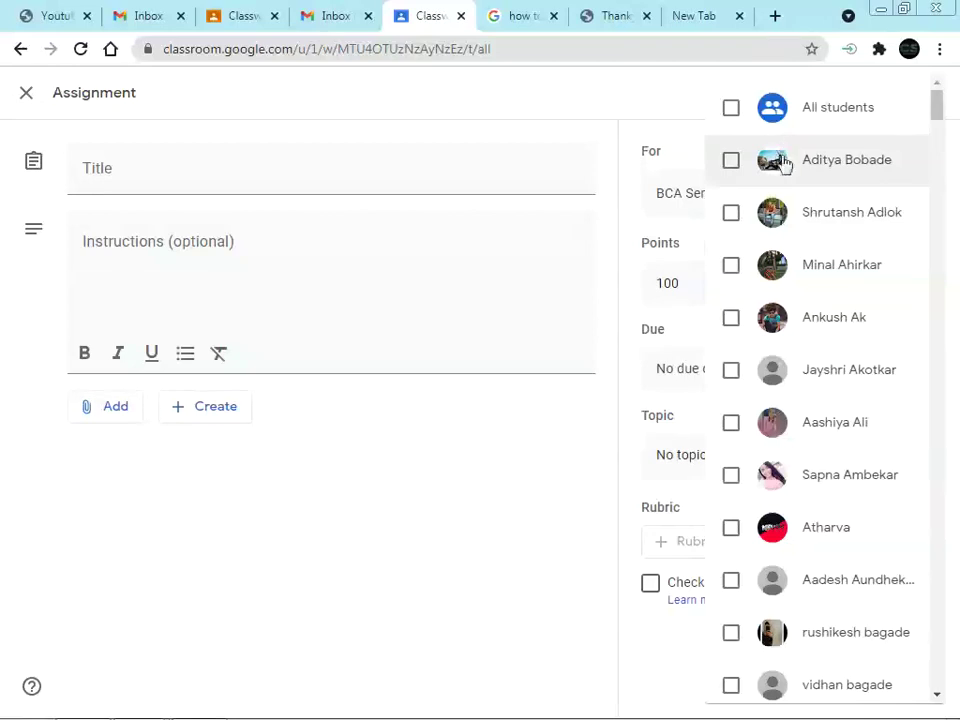
scroll(767, 472, down, 5)
scroll(766, 478, down, 6)
scroll(762, 440, up, 12)
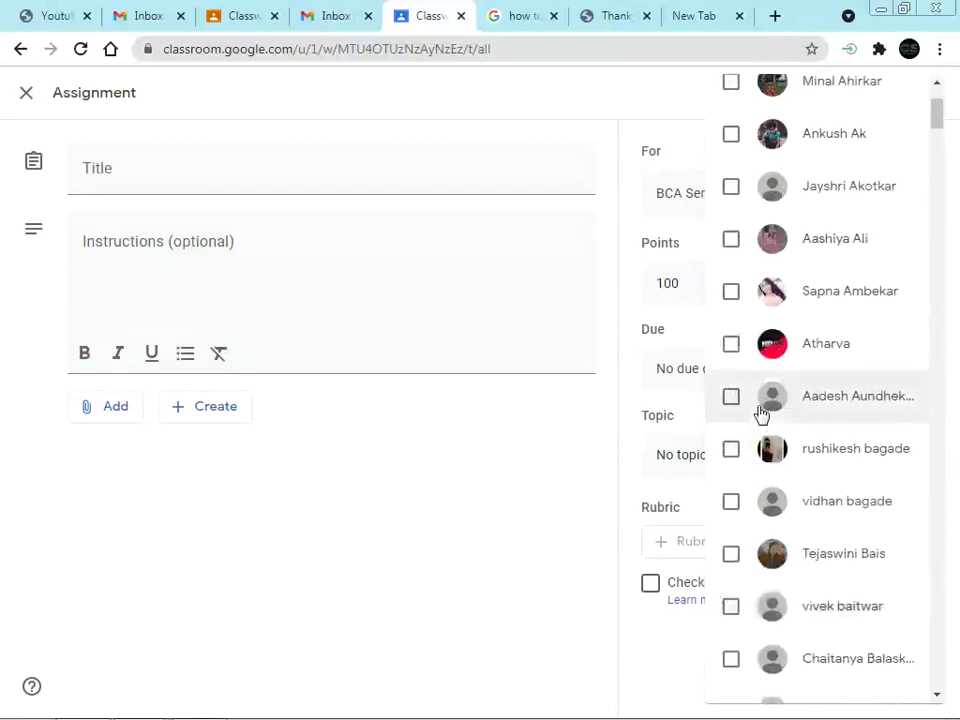
click(735, 161)
click(731, 212)
click(731, 268)
click(731, 319)
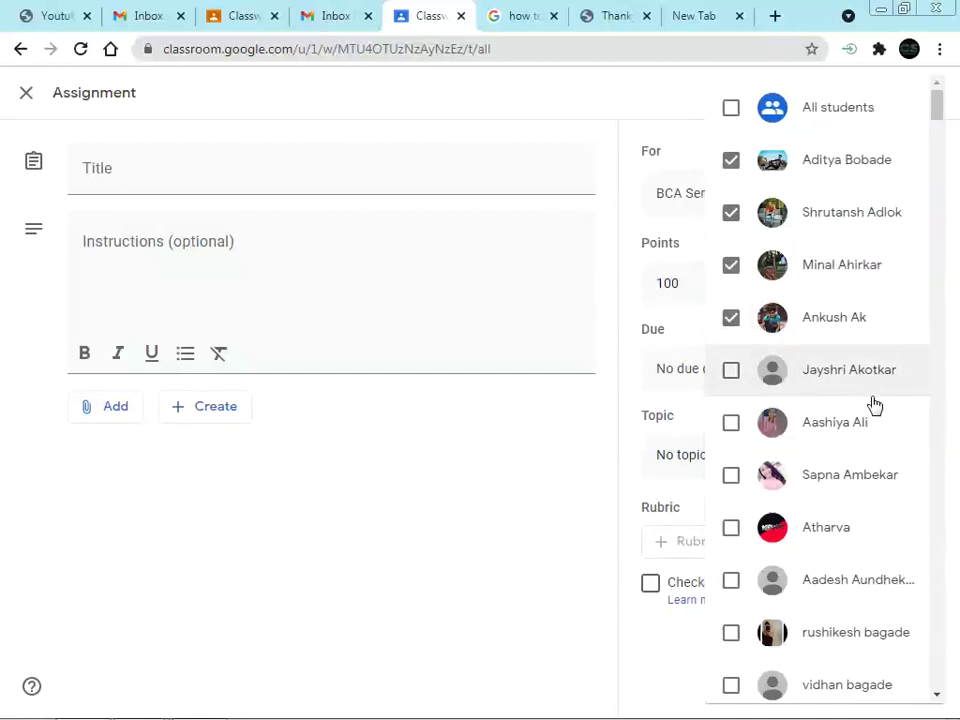
click(654, 103)
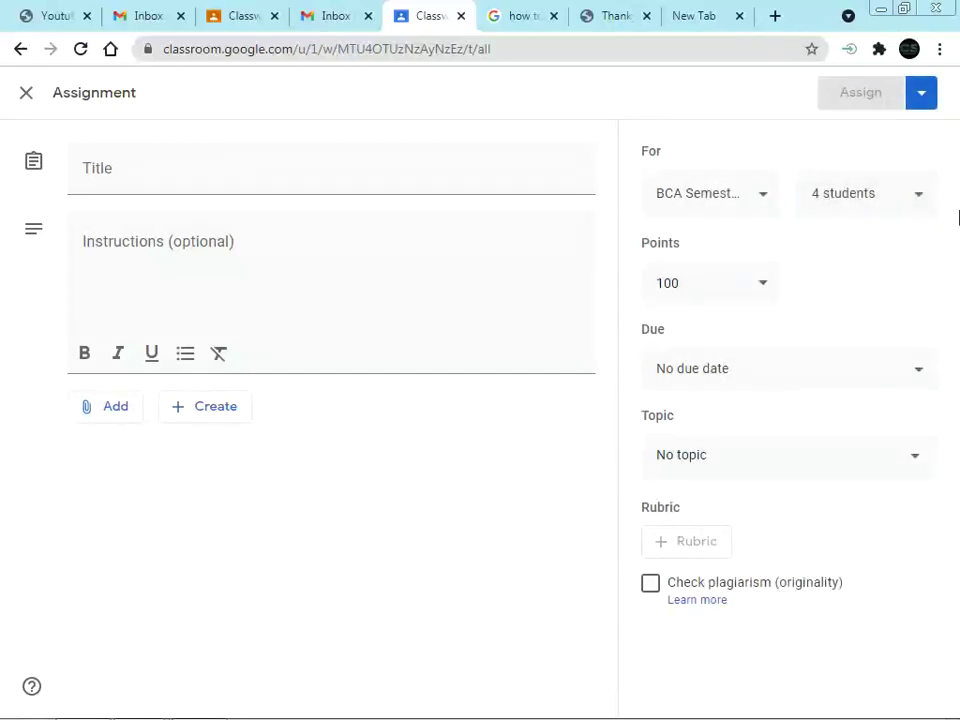
- Return to the Basics of Google assignment and set its mark category to Assignment
click(262, 22)
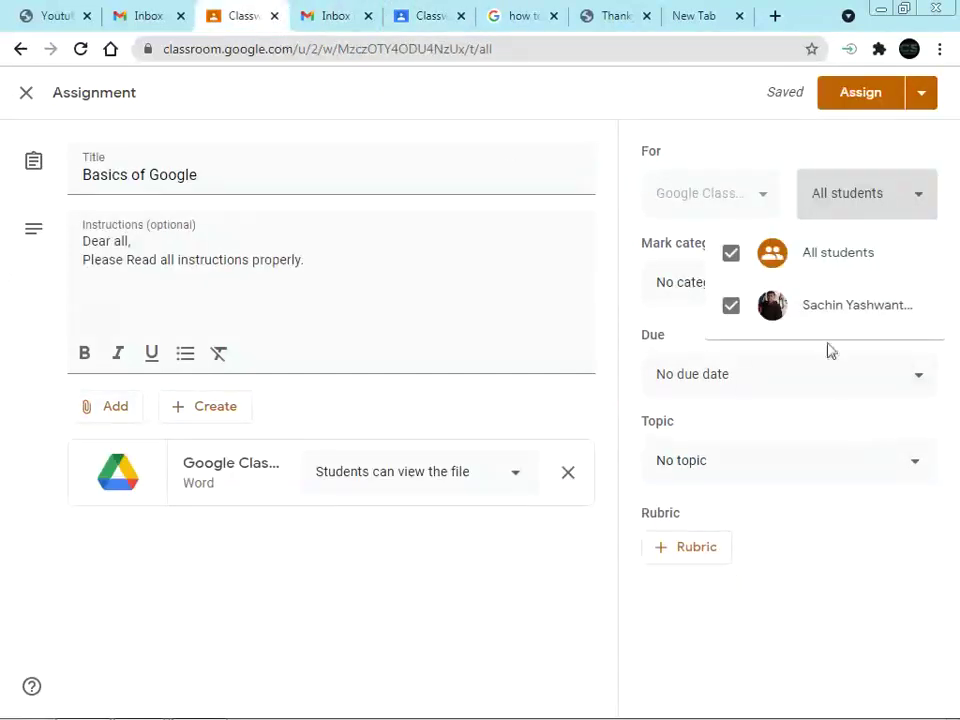
click(838, 662)
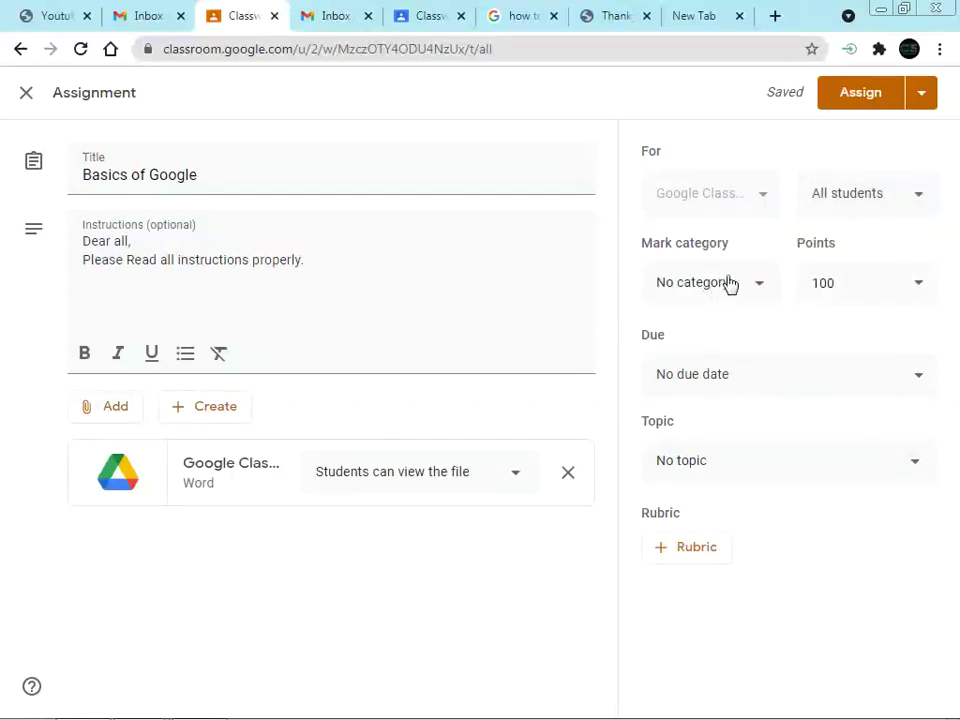
click(762, 292)
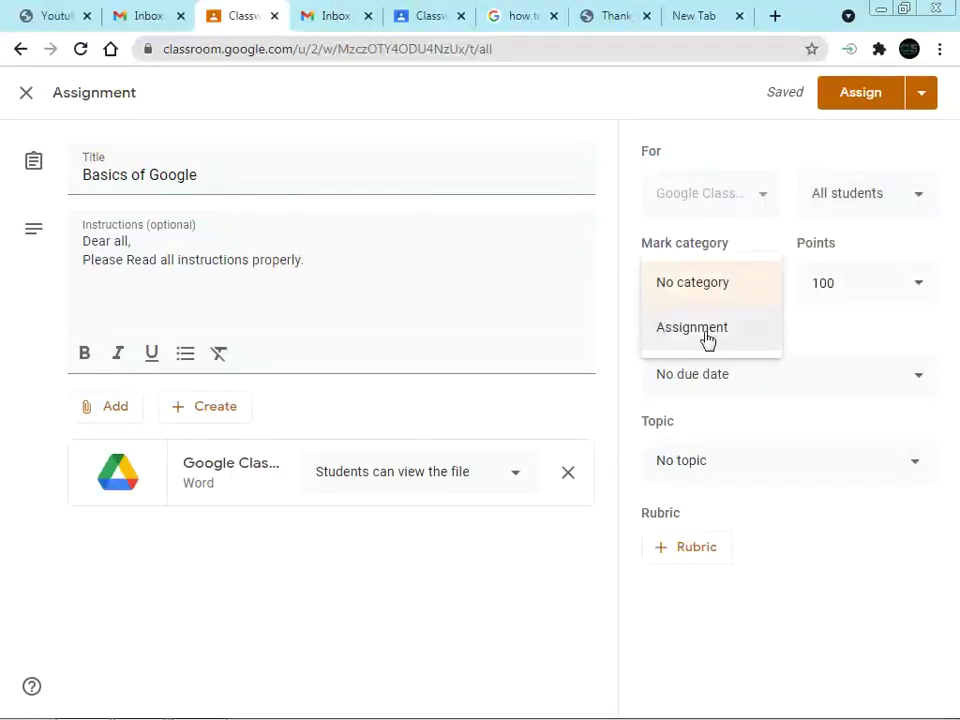
click(706, 336)
- Set the points for the Basics of Google assignment to 30
click(865, 285)
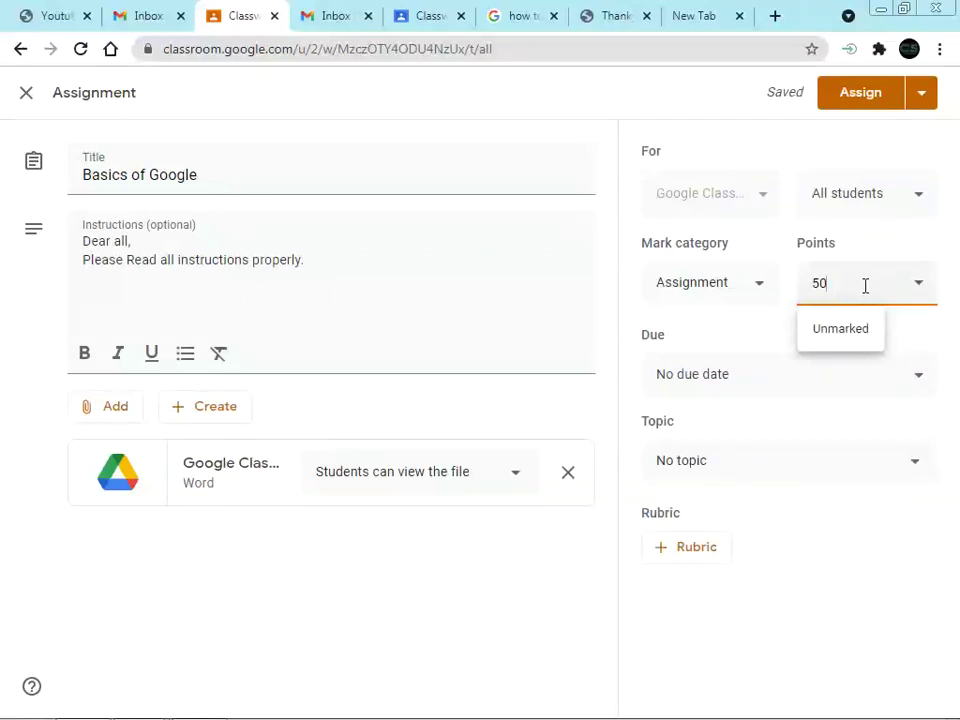
drag(865, 285, 788, 292)
text(30)
click(881, 568)
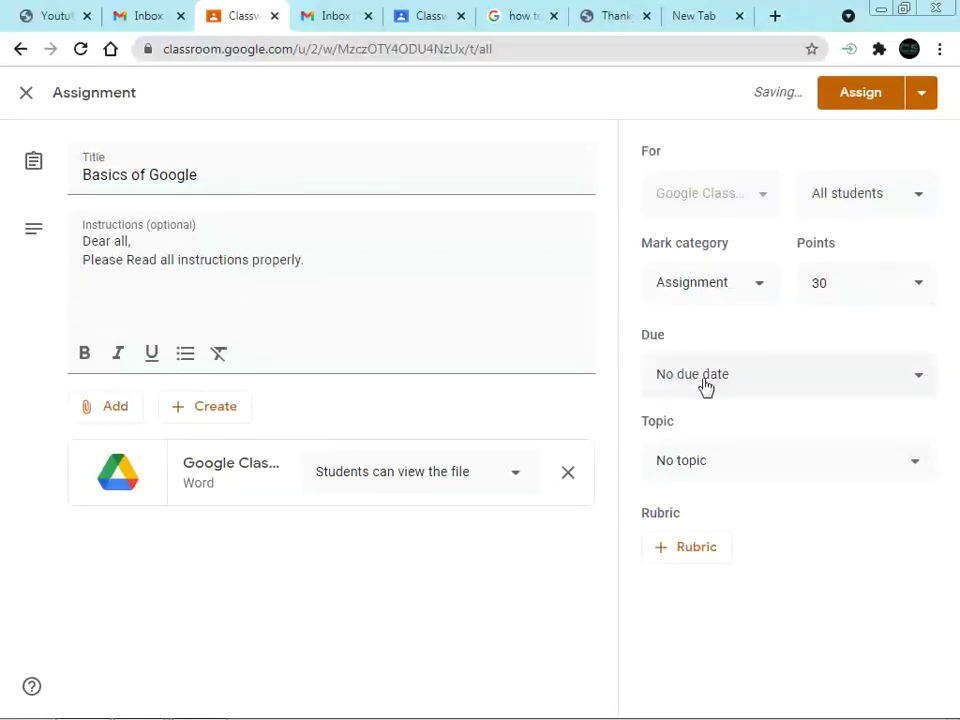
- Set the assignment's due date and time to 24 Jul 2021, 23:59
click(757, 386)
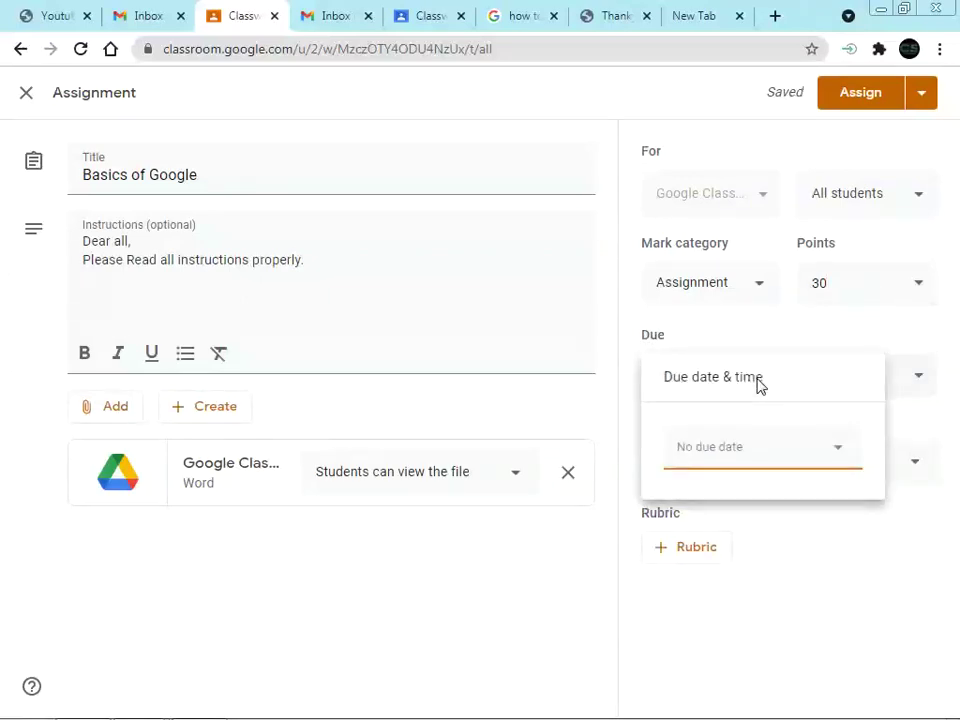
click(726, 452)
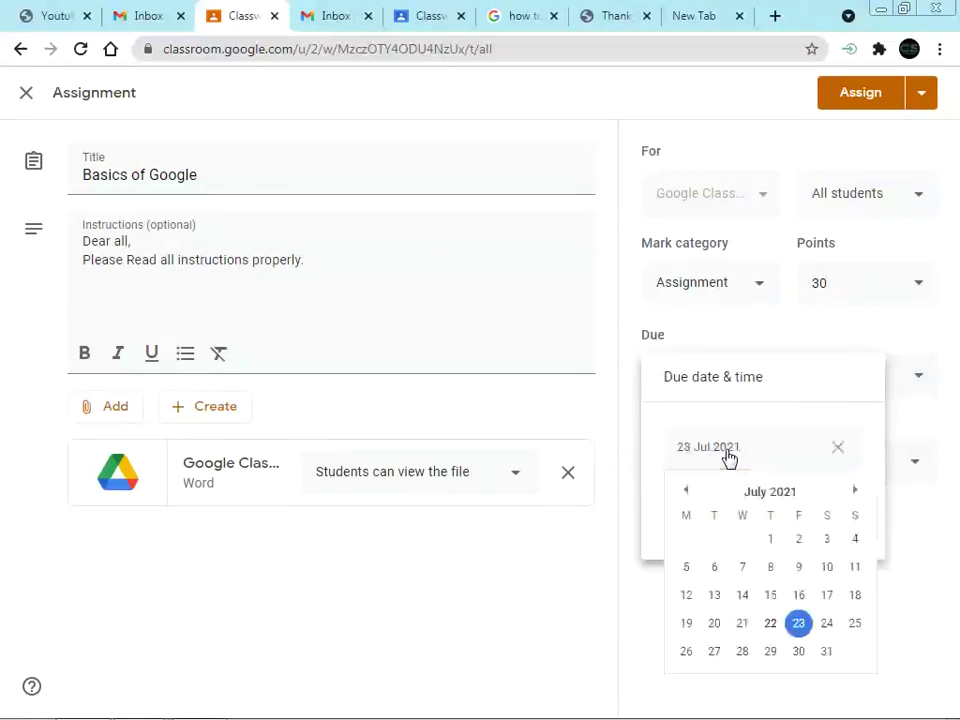
click(829, 629)
click(716, 507)
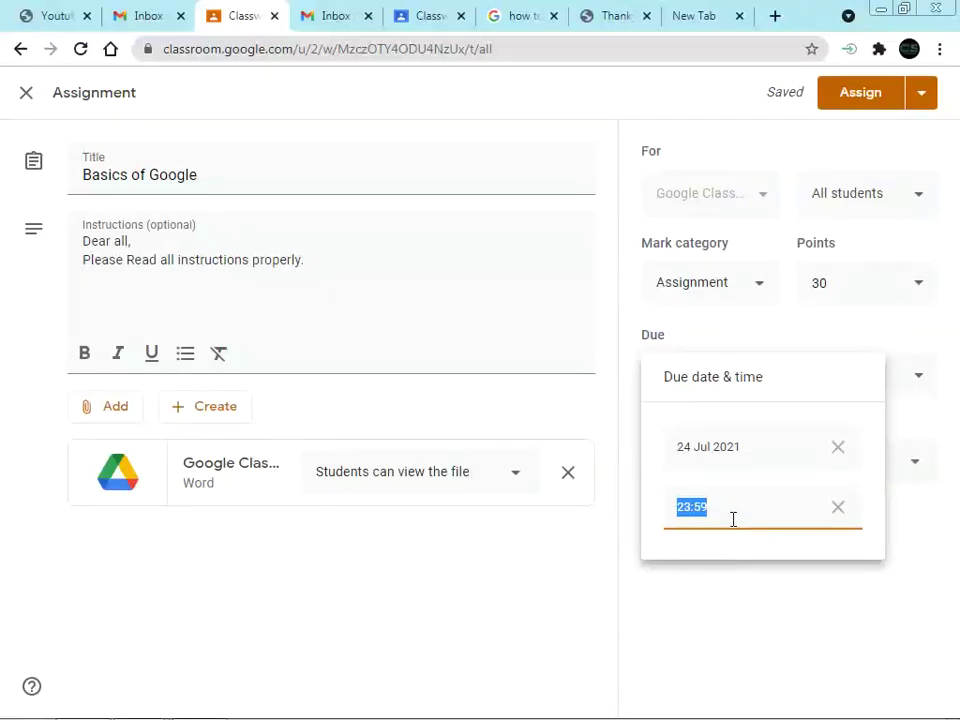
click(812, 602)
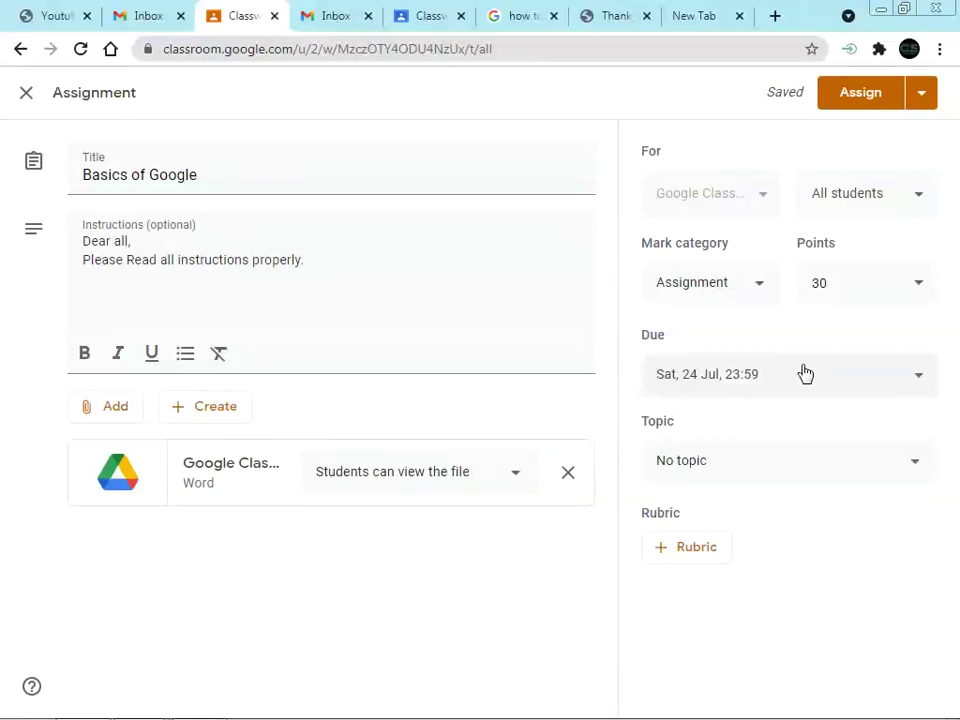
- Create a new topic named "Google Drive" for the assignment
click(767, 469)
click(740, 506)
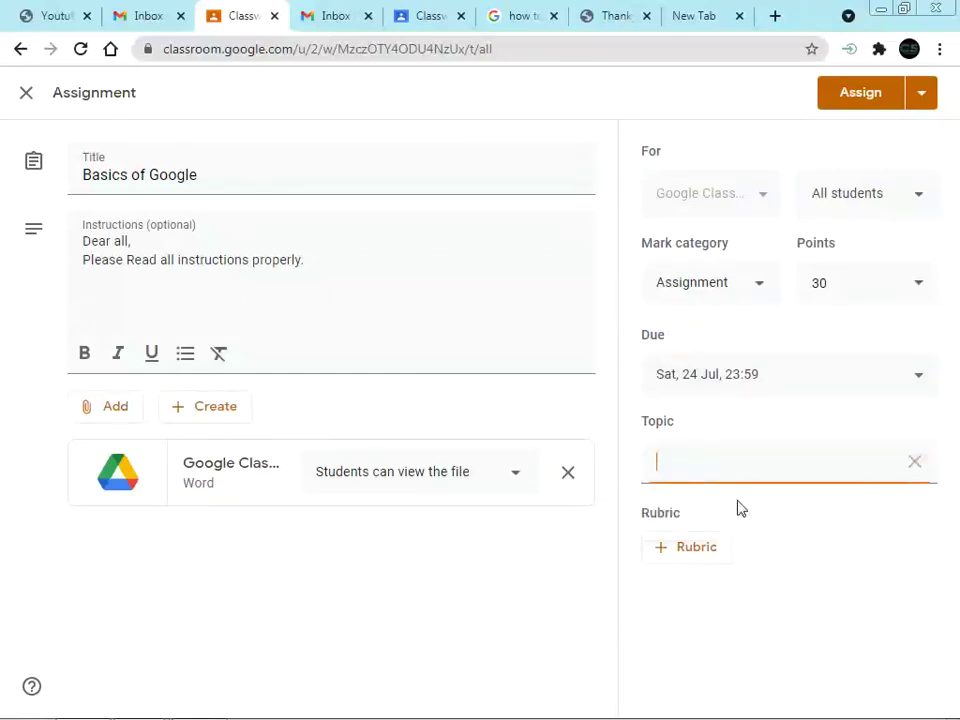
text(g)
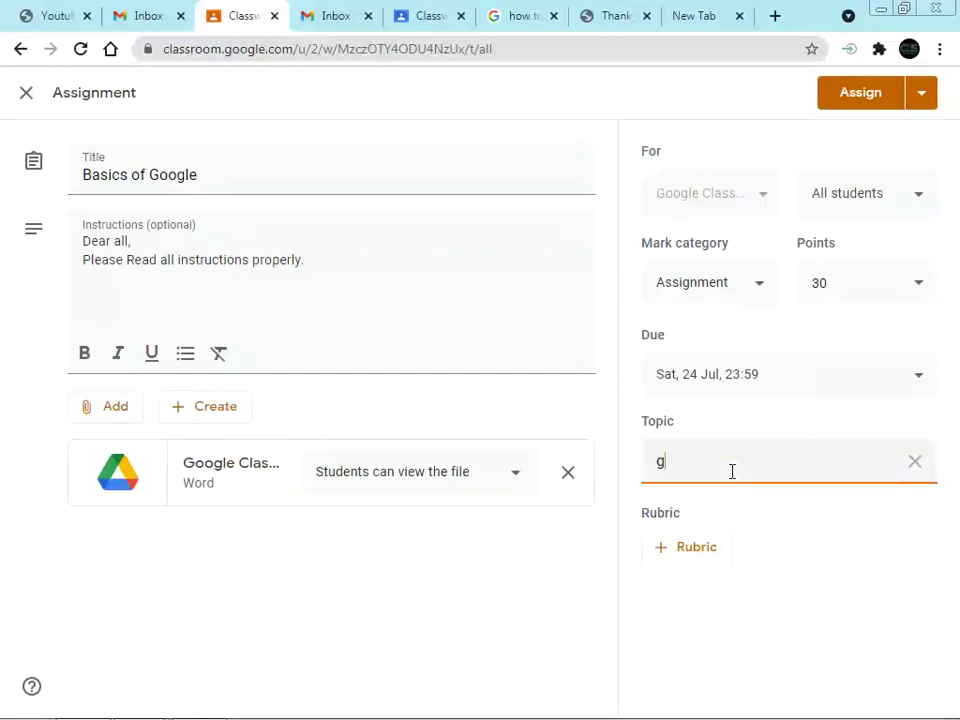
text(oogle Drive)
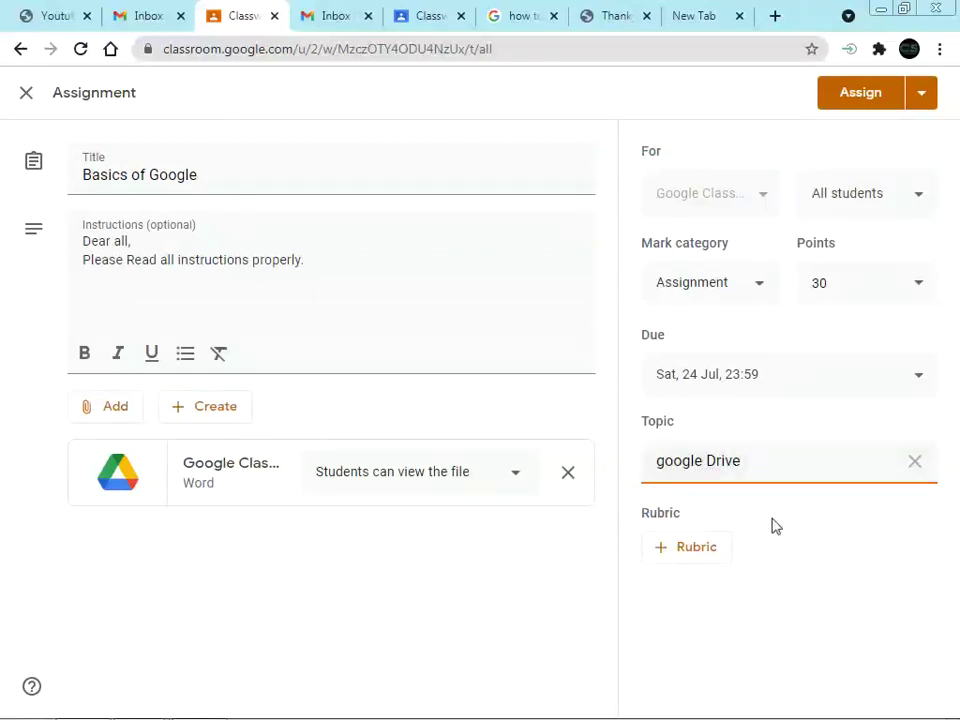
click(667, 452)
key(BackSpace)
text(G)
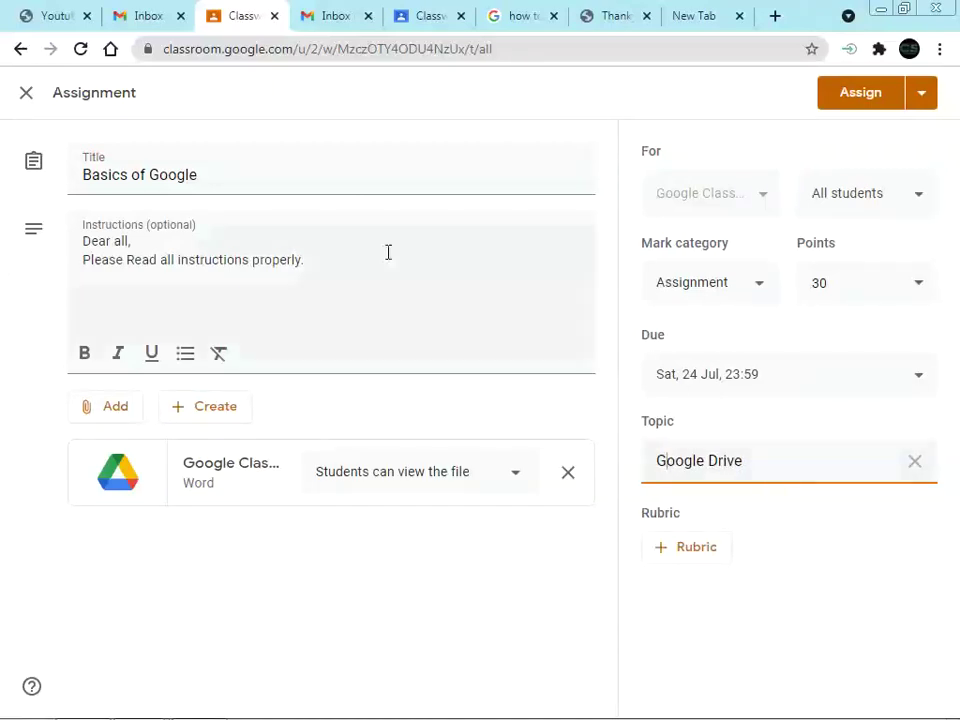
- Review the assignment's title and instructions, highlighting the text of each
triple_click(203, 179)
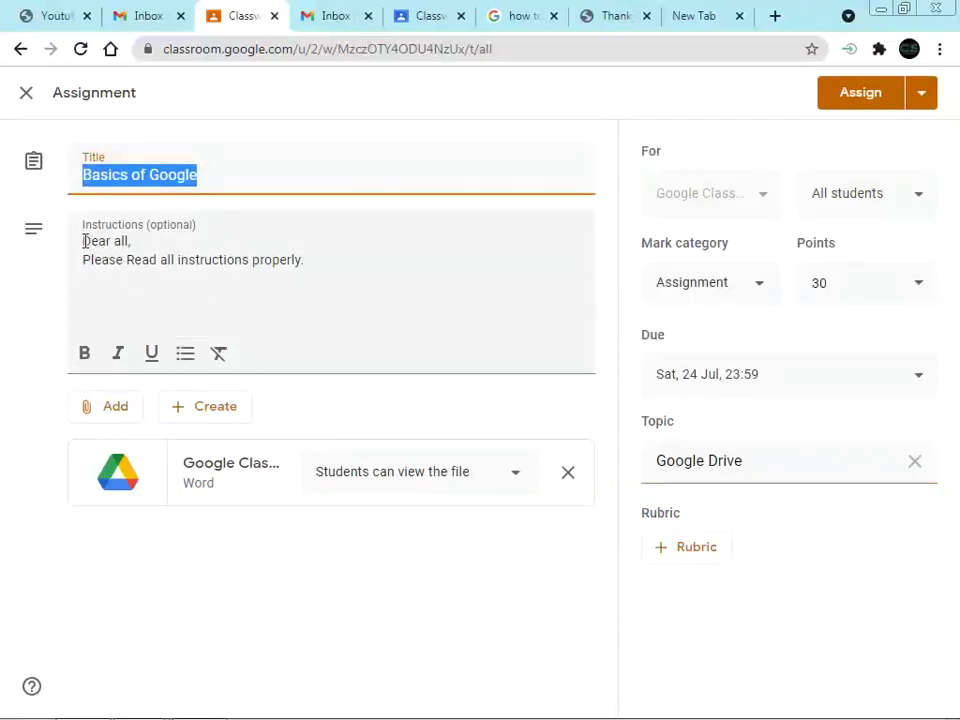
drag(85, 241, 315, 274)
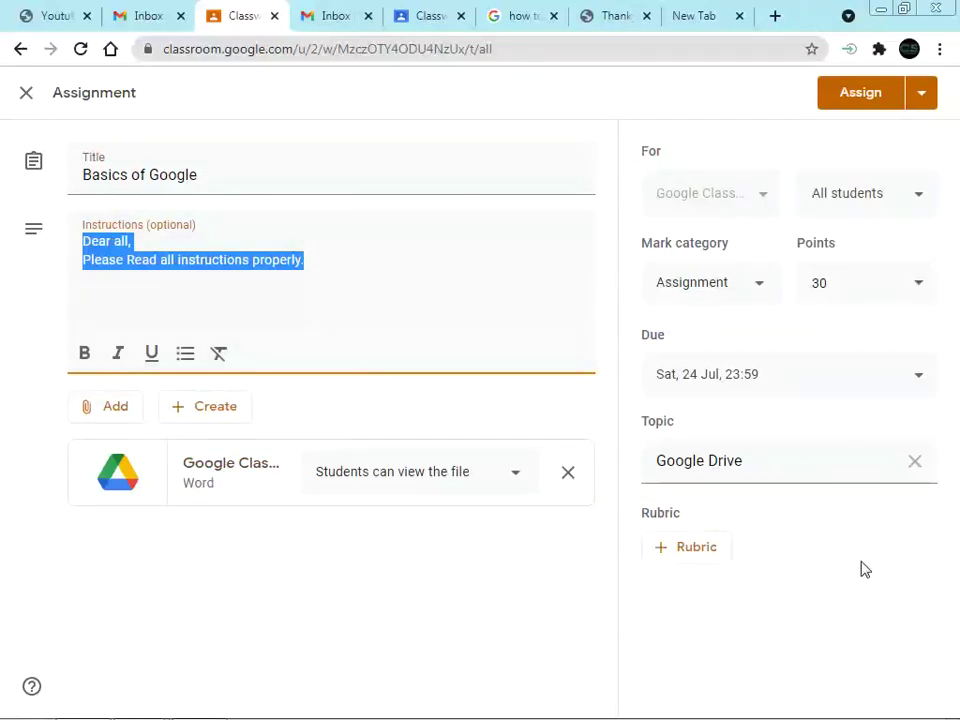
- Create a new rubric for the Basics of Google assignment and title its first criterion "10-7"
click(661, 552)
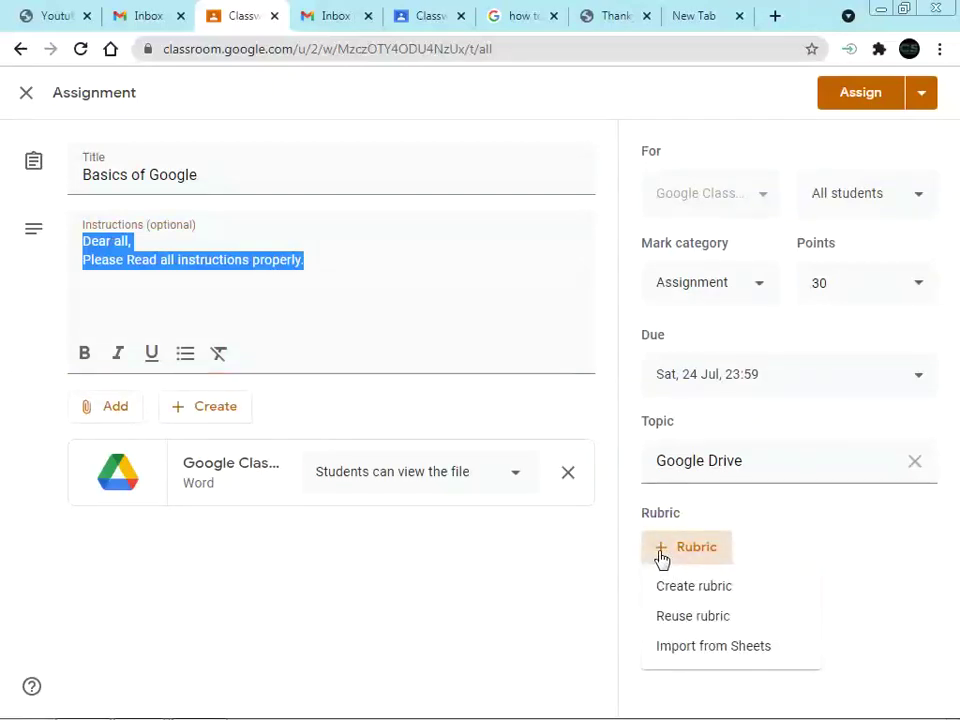
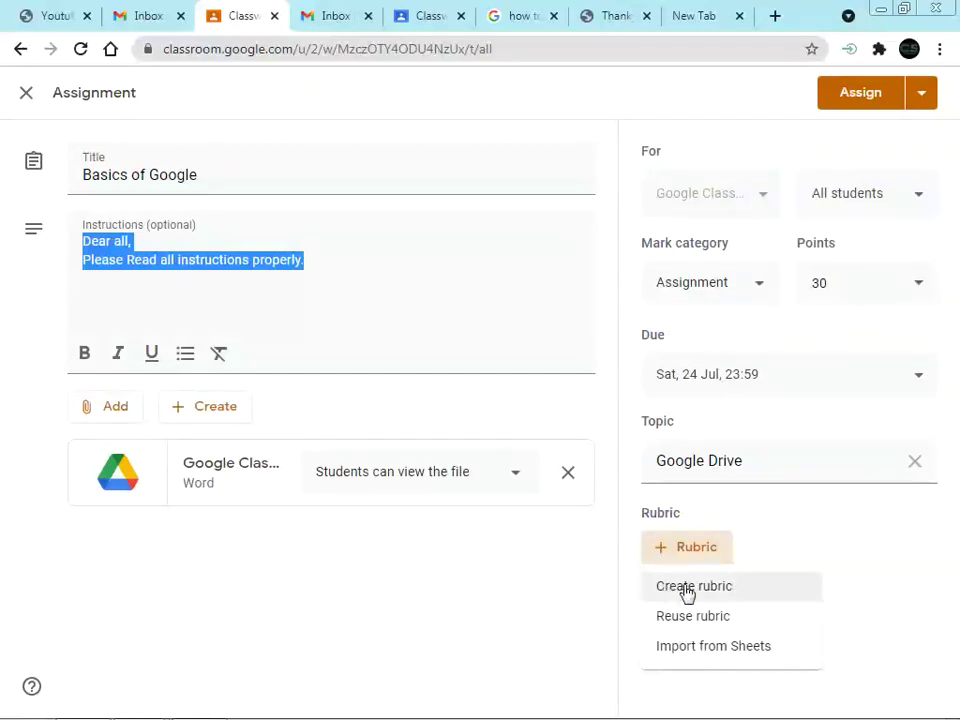
click(687, 590)
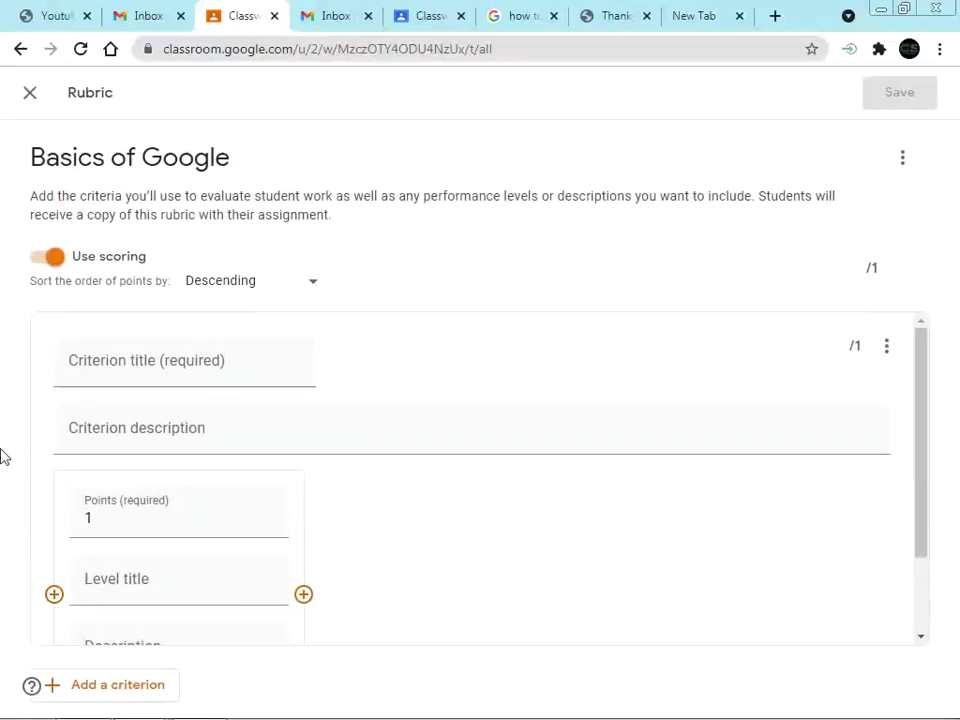
click(230, 358)
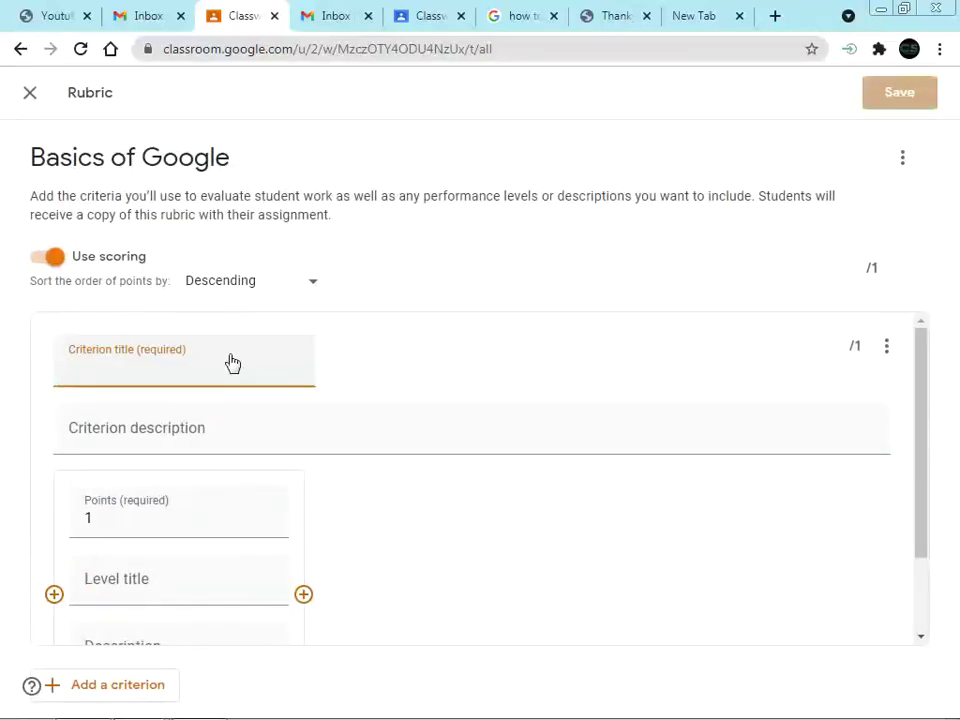
text(10)
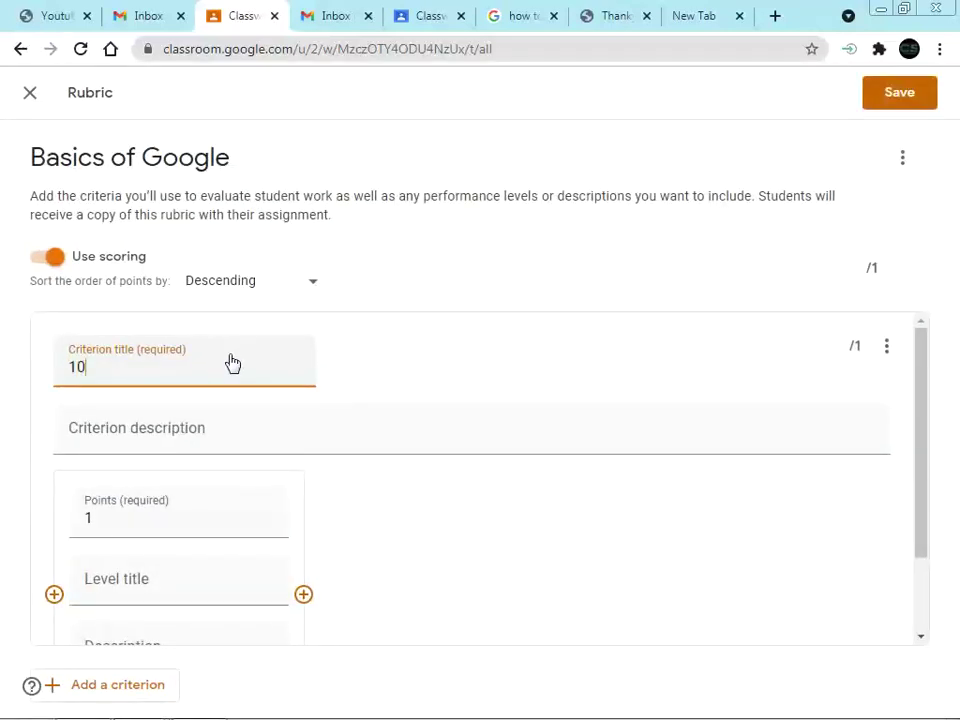
text(-7)
- Enter "Based on questions attempted by the students" as the criterion's description
click(150, 435)
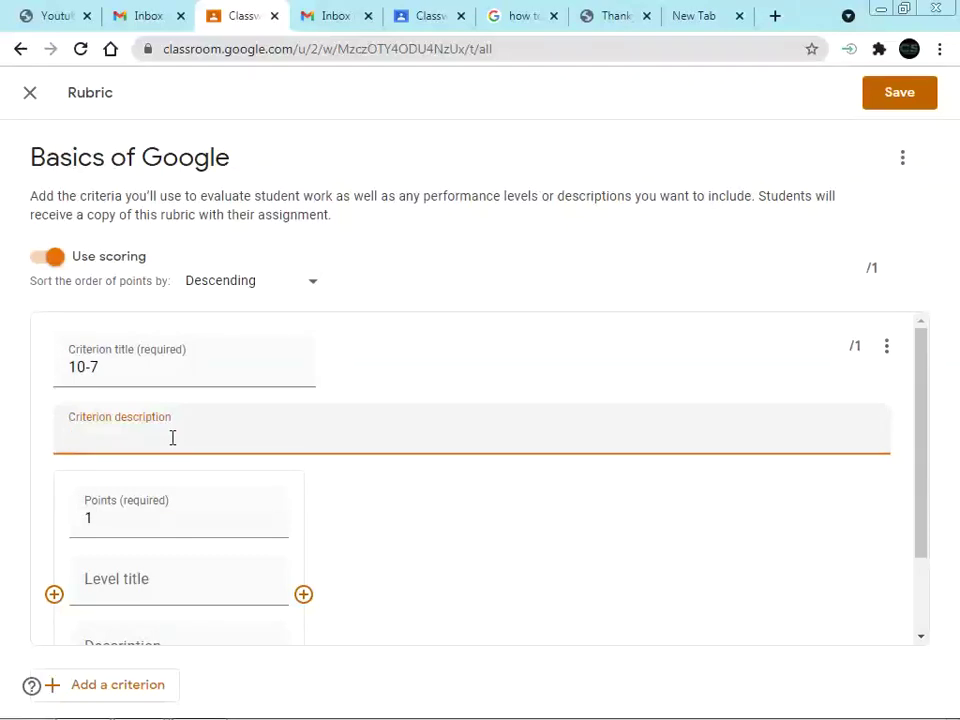
text(based)
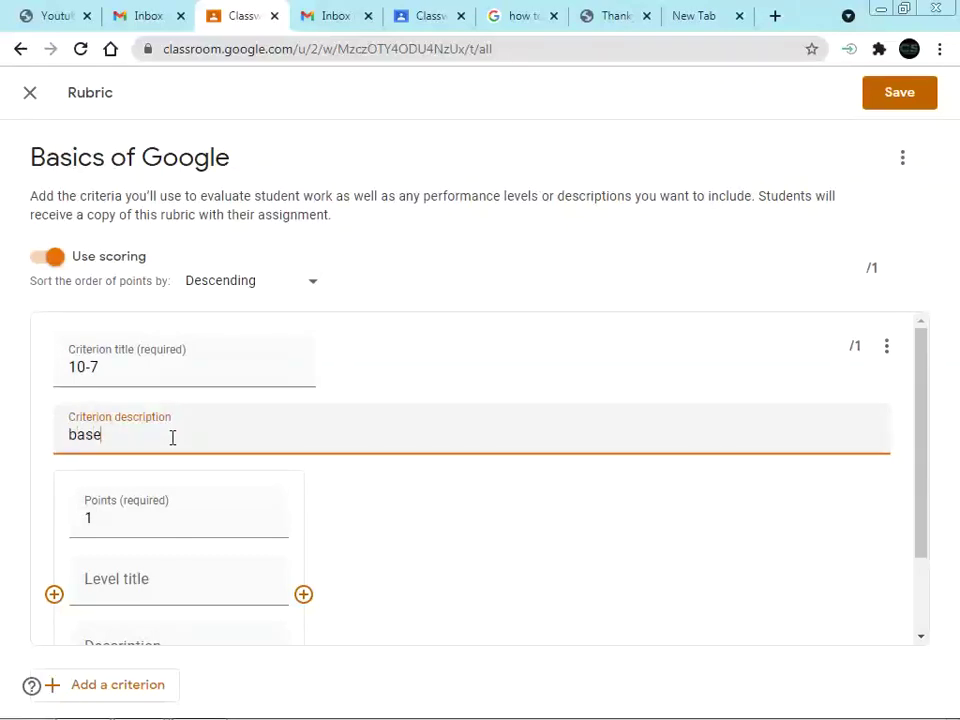
key(BackSpace)
key(BackSpace)
key(BackSpace)
key(BackSpace)
key(BackSpace)
text(Based on ques)
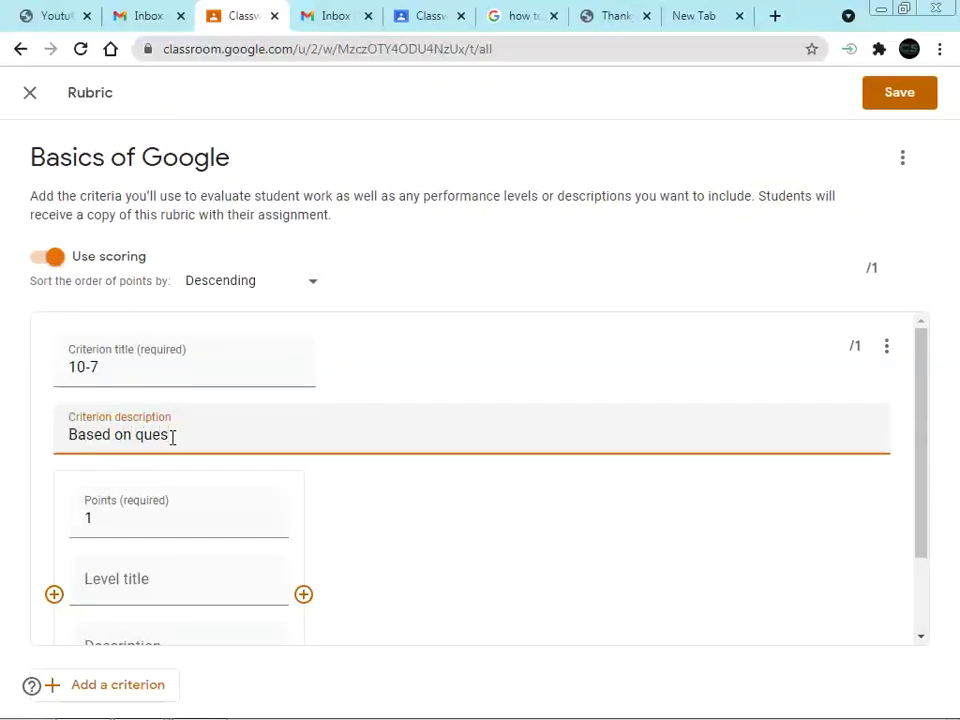
text(tions atte)
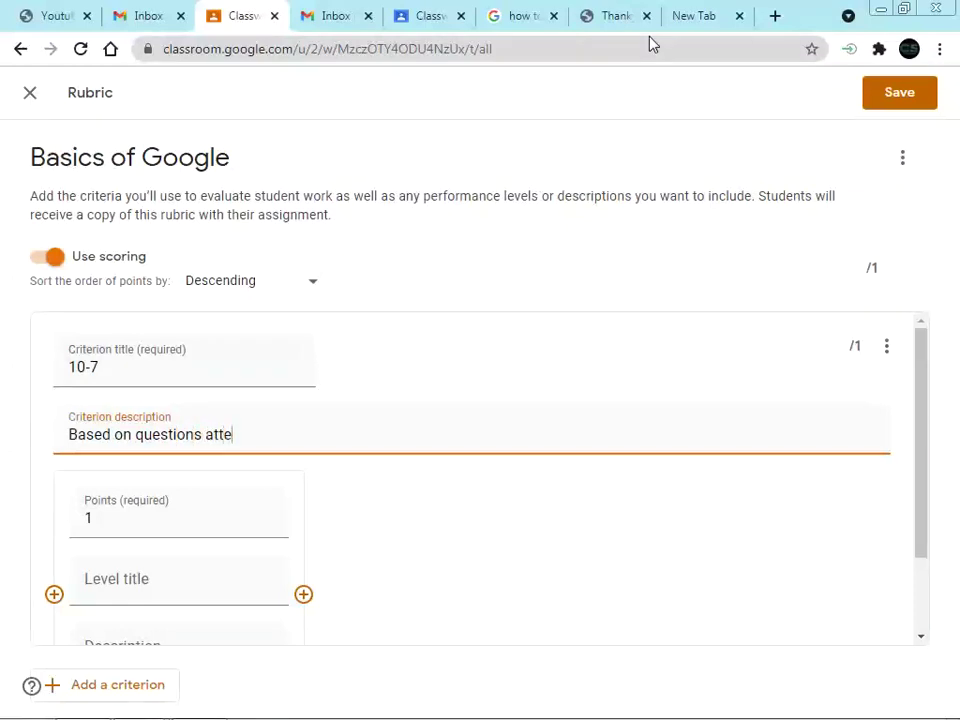
text(mpyed)
key(BackSpace)
key(BackSpace)
key(BackSpace)
text(ted by the)
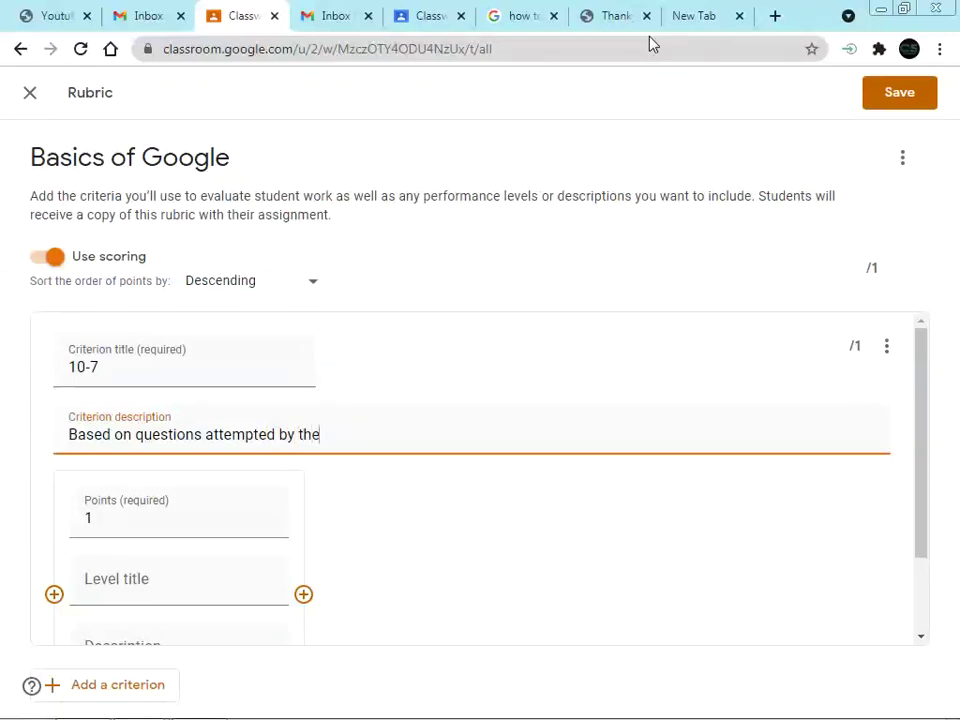
text( students)
- Rename the rubric criterion to "Solved Questions"
drag(129, 369, 15, 379)
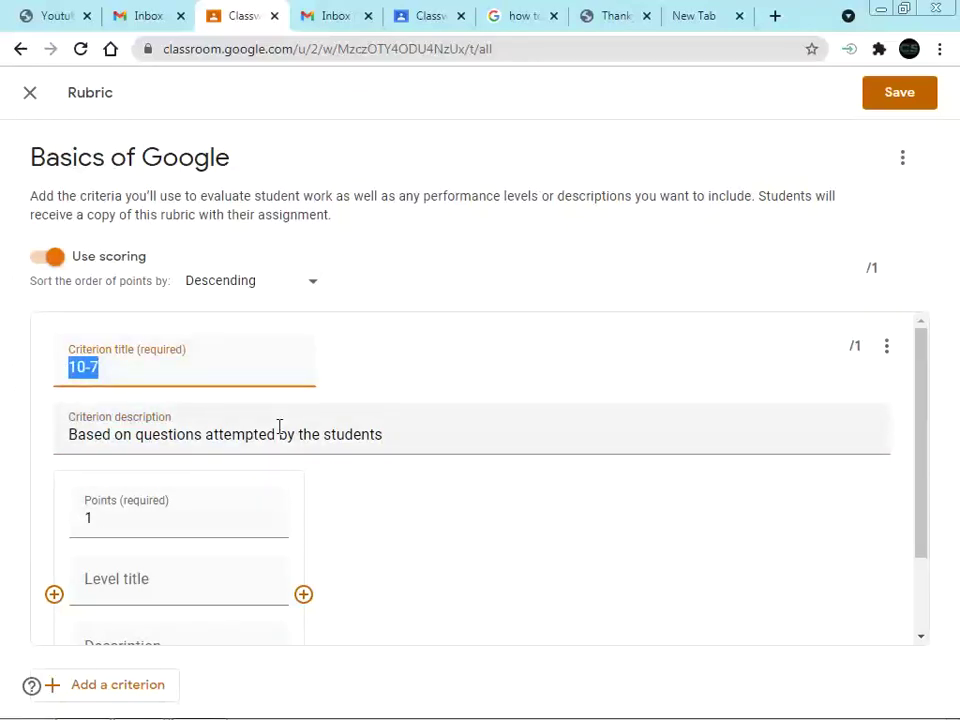
text(So)
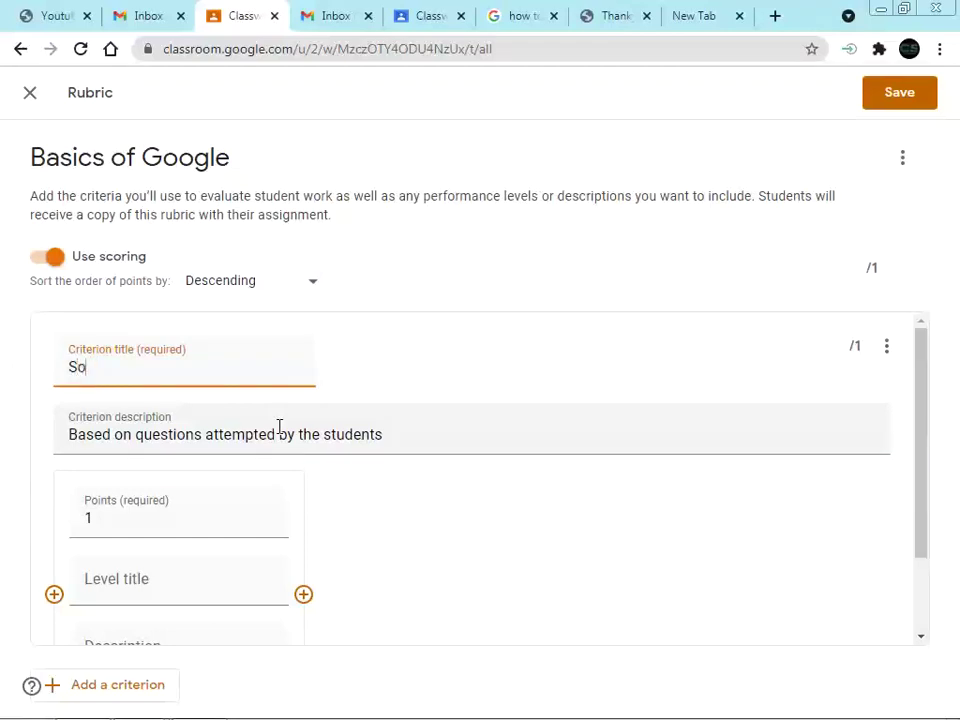
text(lved Questions)
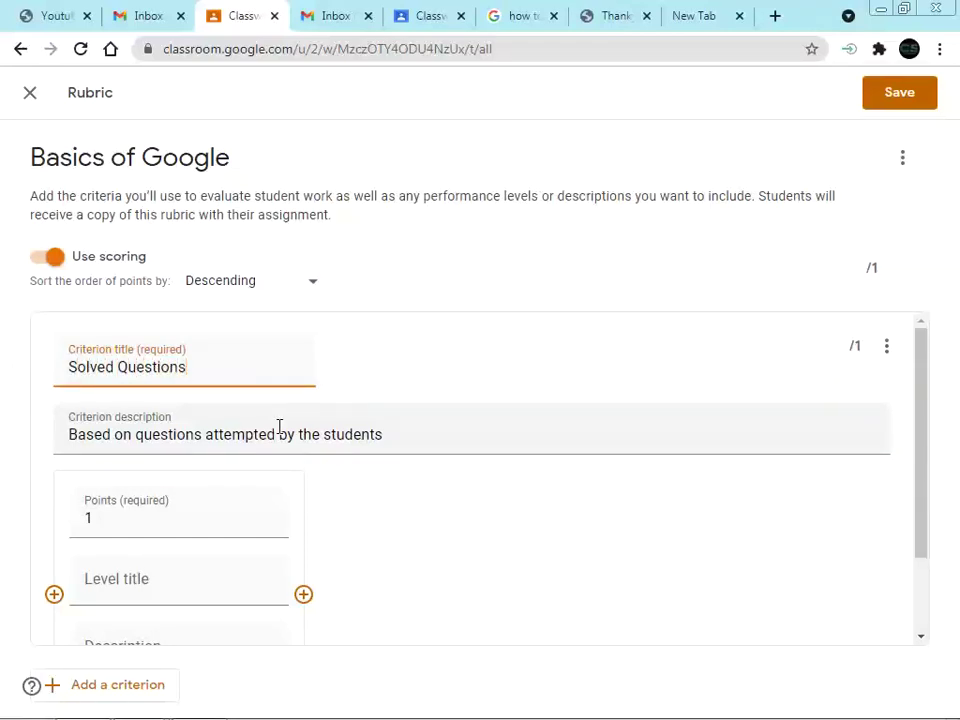
- Add two more levels to the Solved Questions criterion and set the first level's points to 5
scroll(200, 470, down, 1)
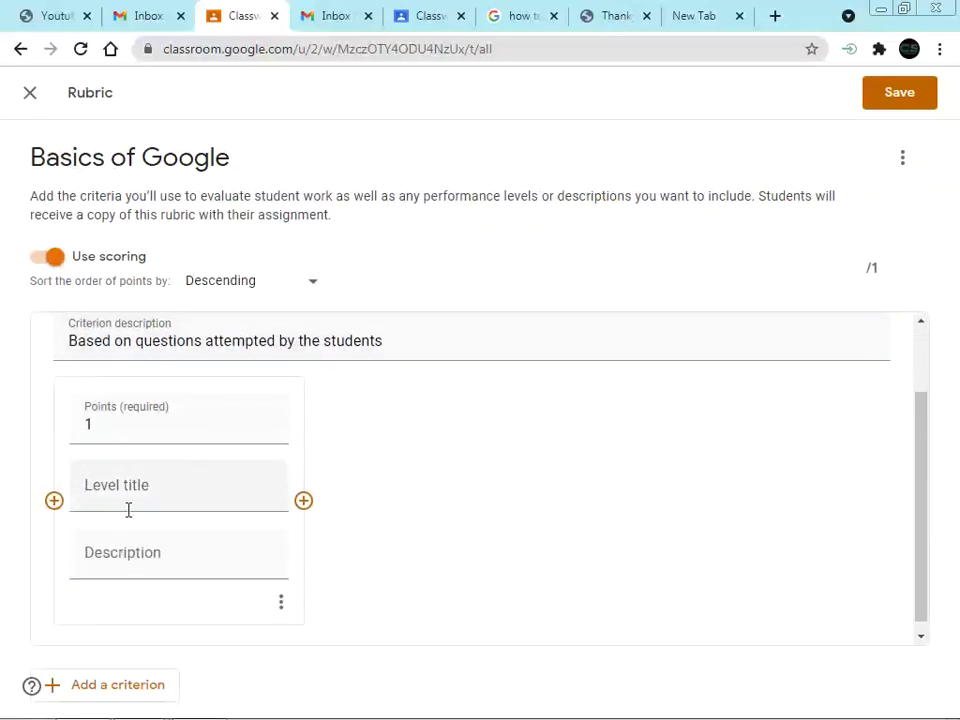
click(304, 502)
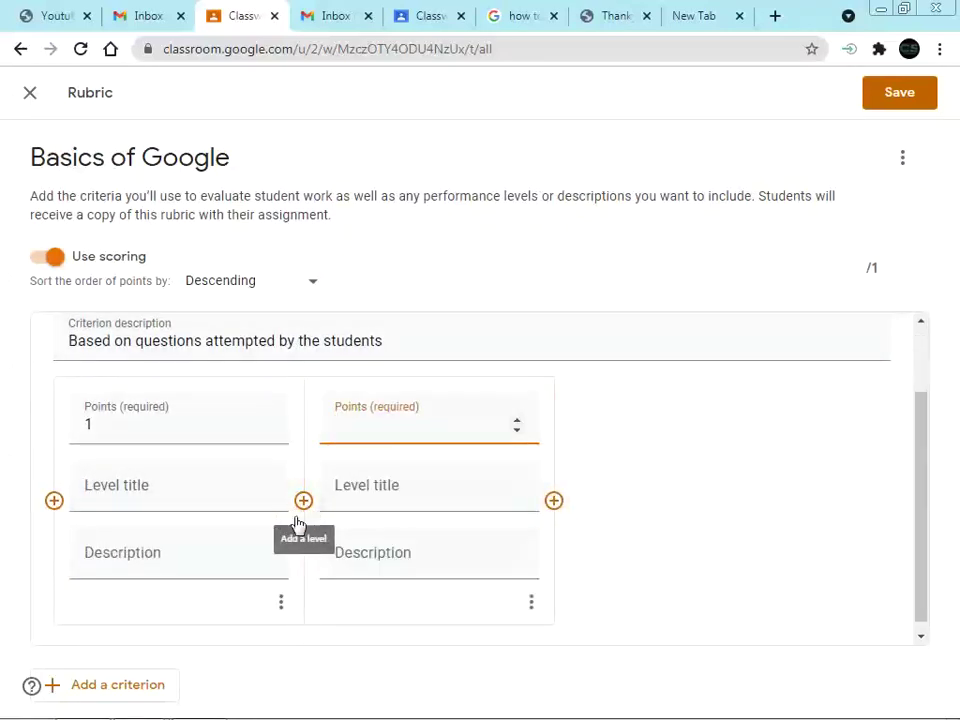
click(554, 500)
double_click(88, 424)
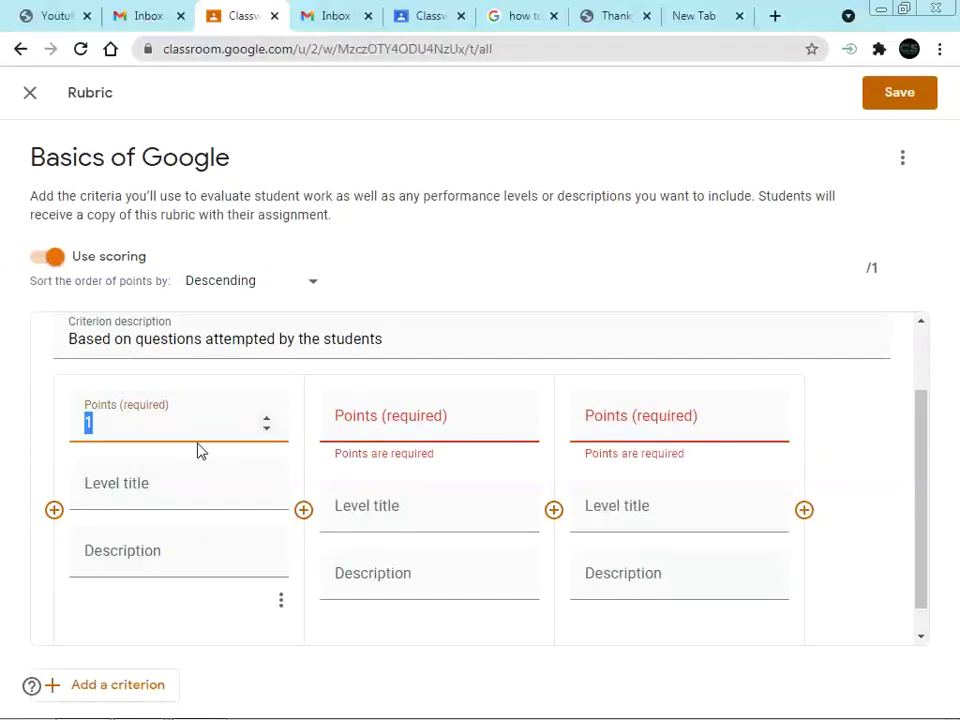
text(5)
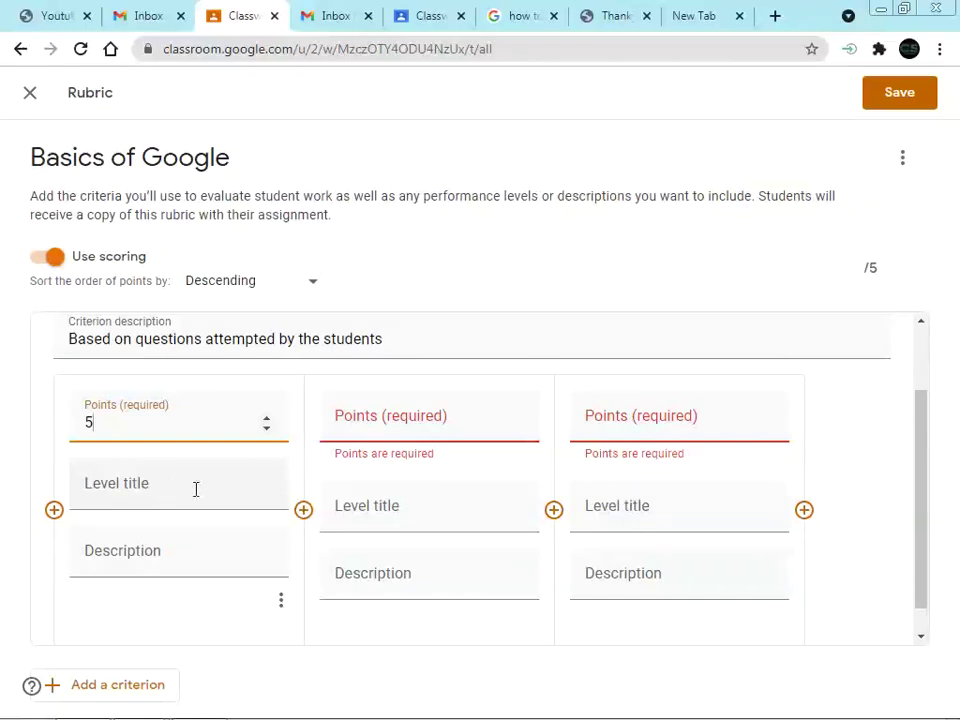
- Set the second rubric level to 3 points and the third level to 2 points
click(373, 430)
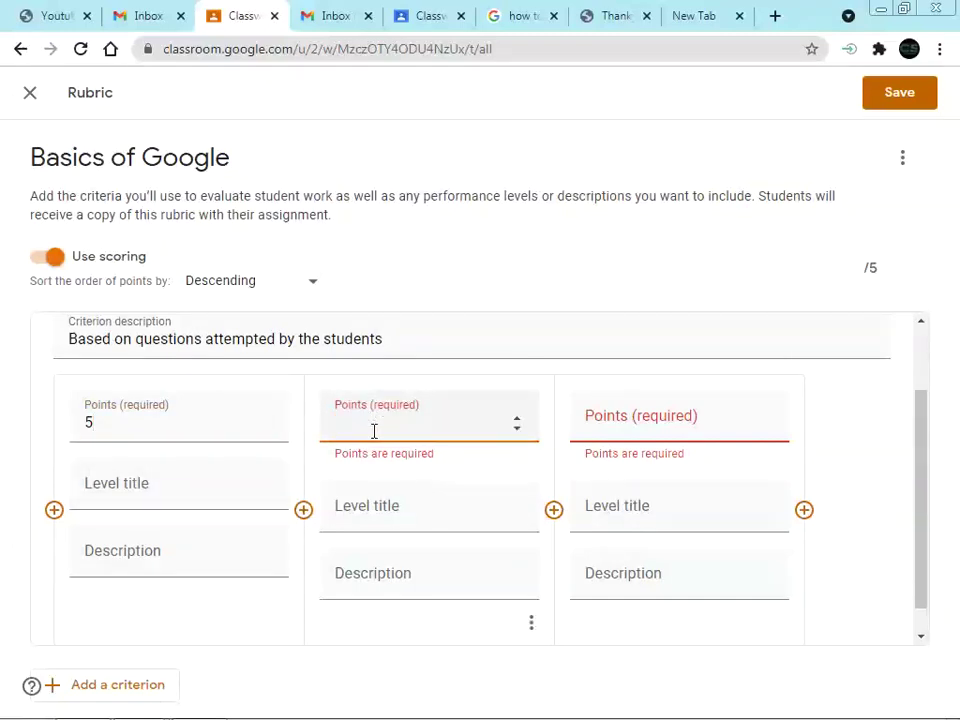
text(3)
click(621, 430)
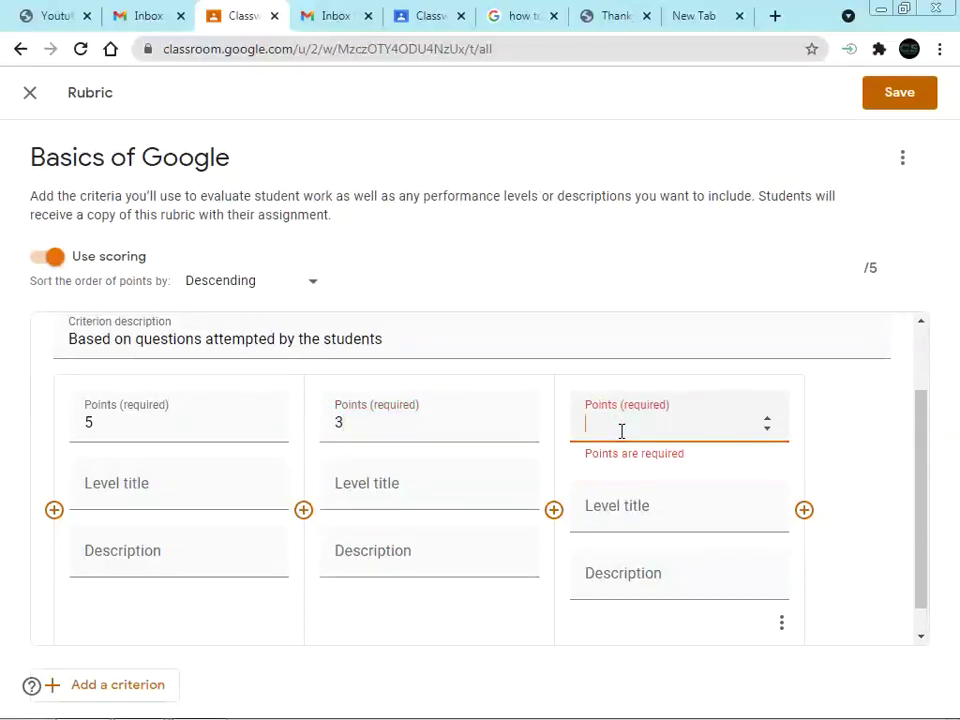
text(2)
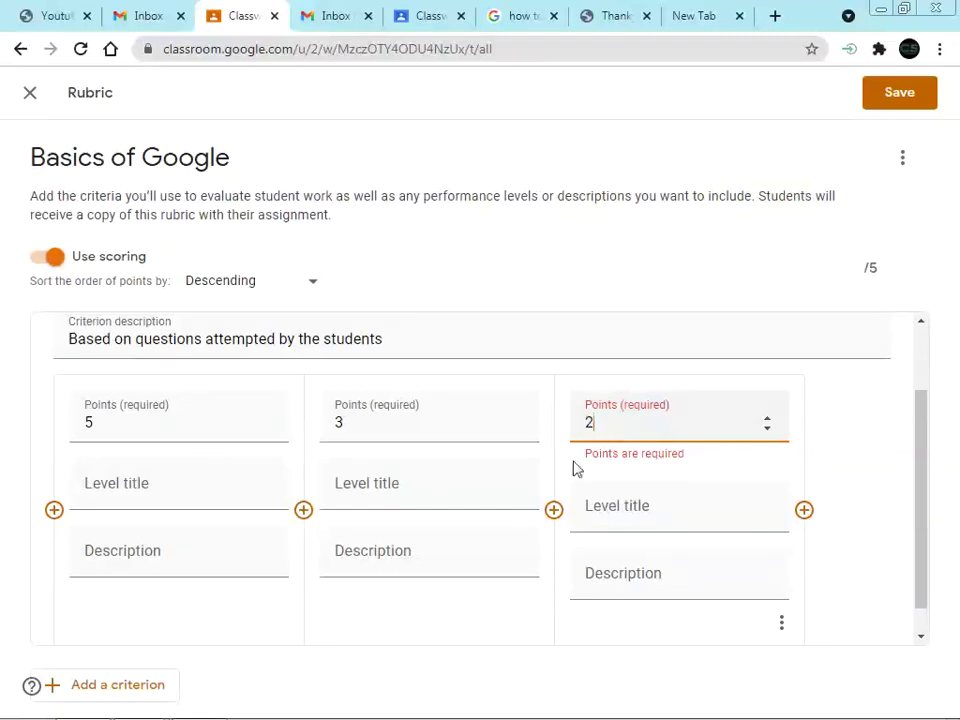
- Title the 5-point level "Questions solved between 10 to 7"
click(152, 488)
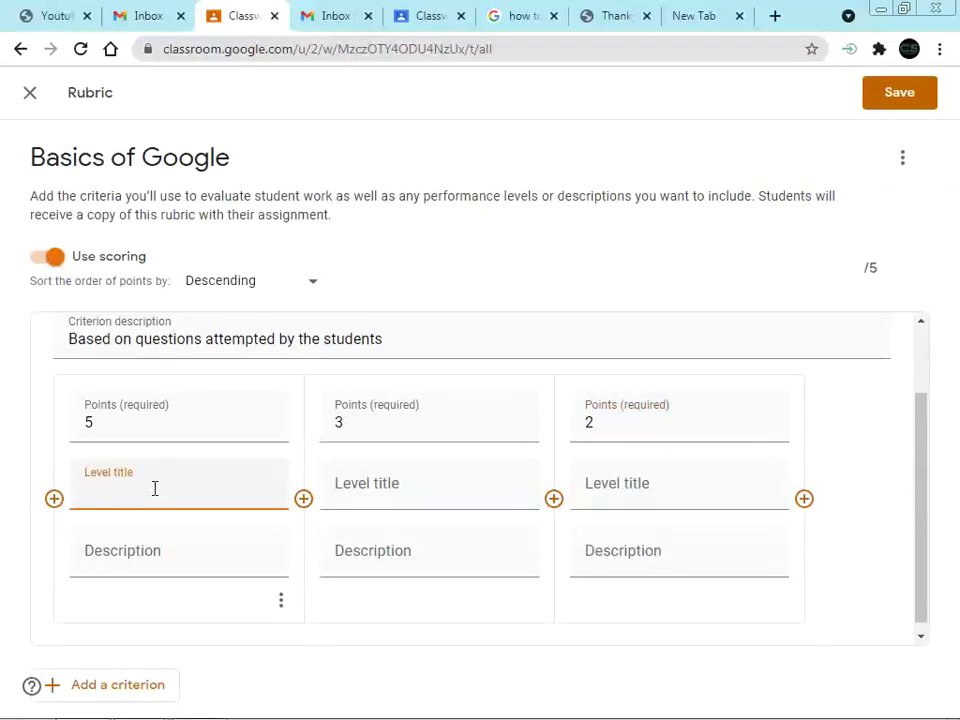
text(Questions sol)
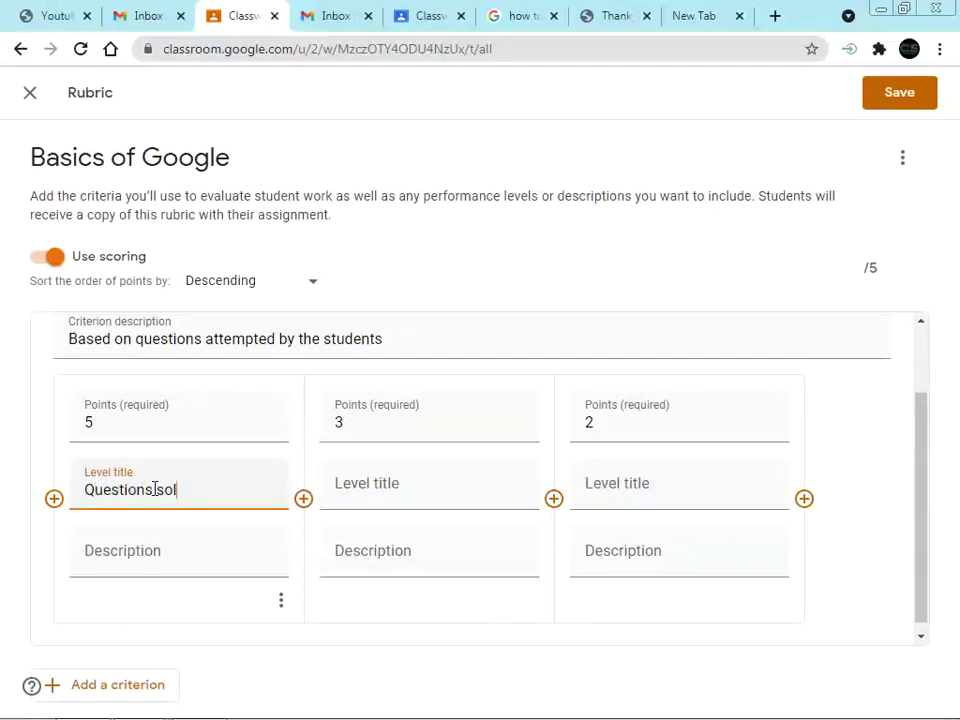
text(ved between )
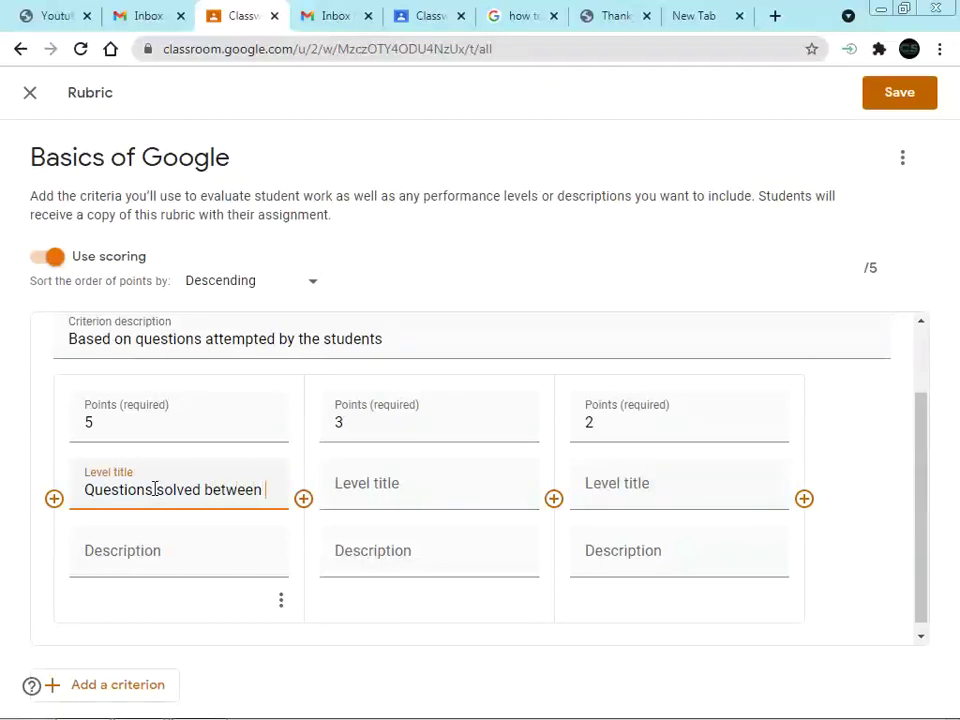
text(10 to)
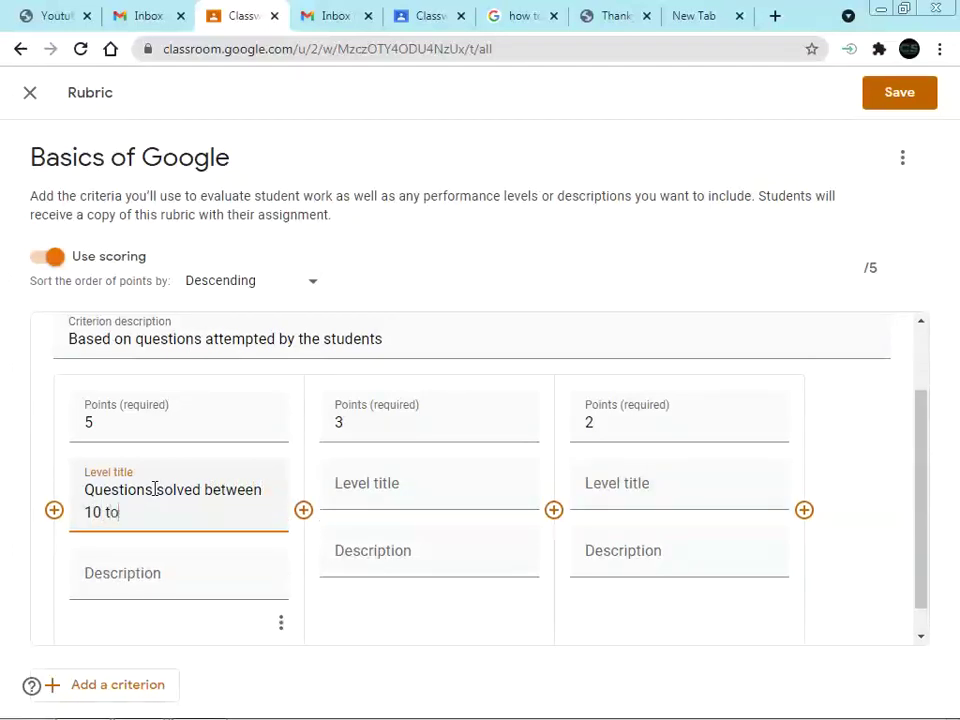
text( 7)
- Copy the 5-point level's title into the level title of the 3-point level
double_click(127, 511)
key(ctrl+a)
key(ctrl+c)
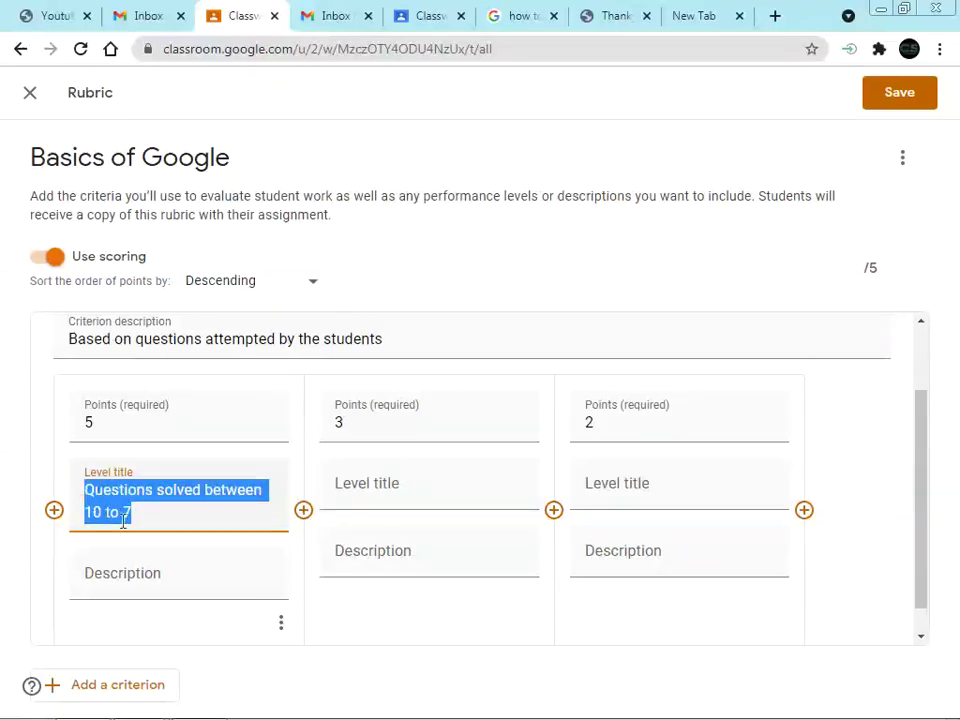
click(363, 487)
key(ctrl+v)
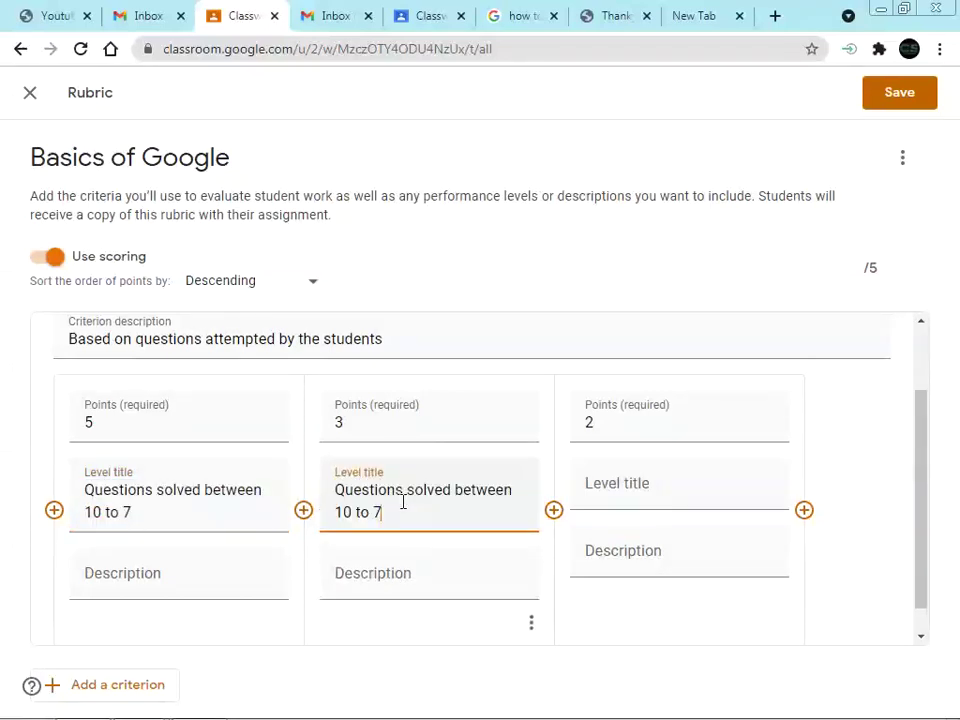
- Change the range in the 3-point level's title so it reads "Questions solved between 4 to 6"
click(352, 511)
key(BackSpace)
key(BackSpace)
text(5)
key(BackSpace)
text(6)
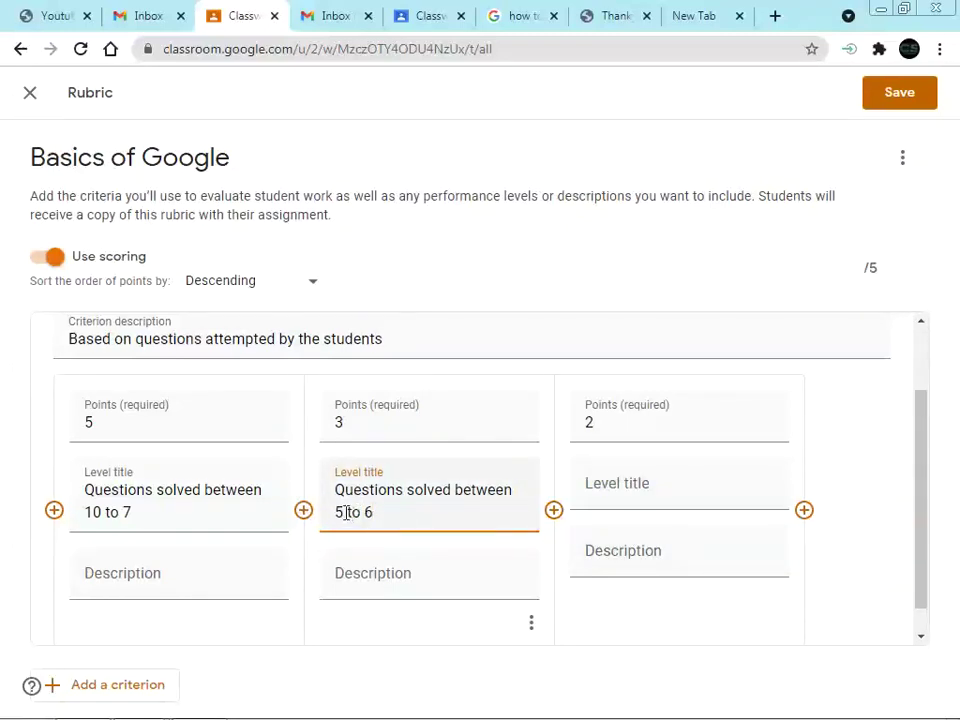
click(346, 512)
key(BackSpace)
text(4)
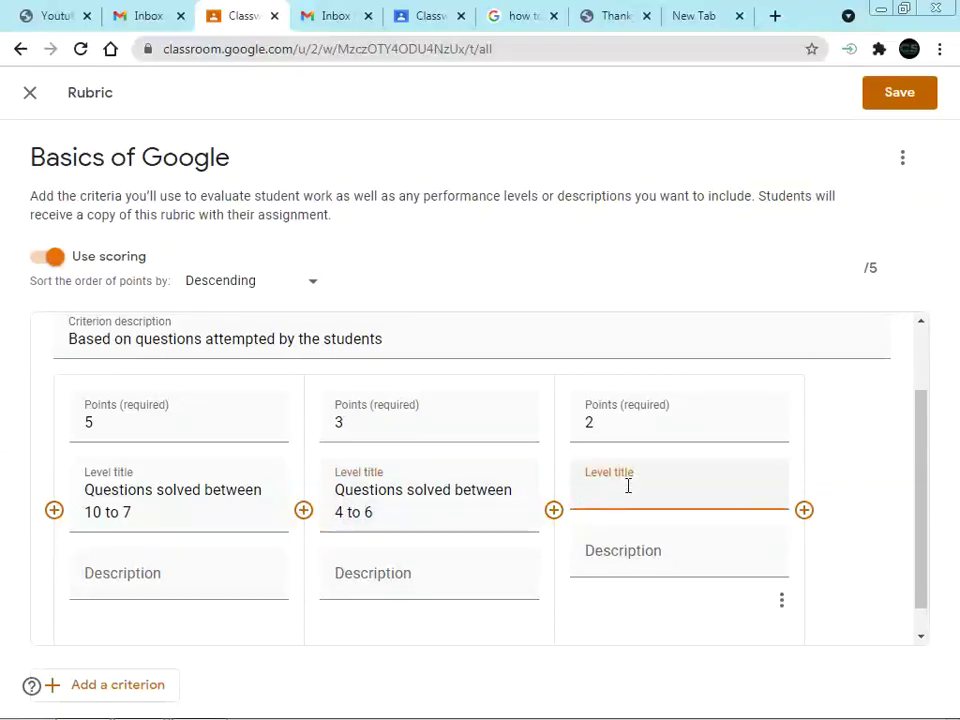
- Paste the copied title into the 2-point level and edit it to read "Questions solved between 1 to 3"
key(ctrl+v)
click(601, 511)
key(BackSpace)
key(BackSpace)
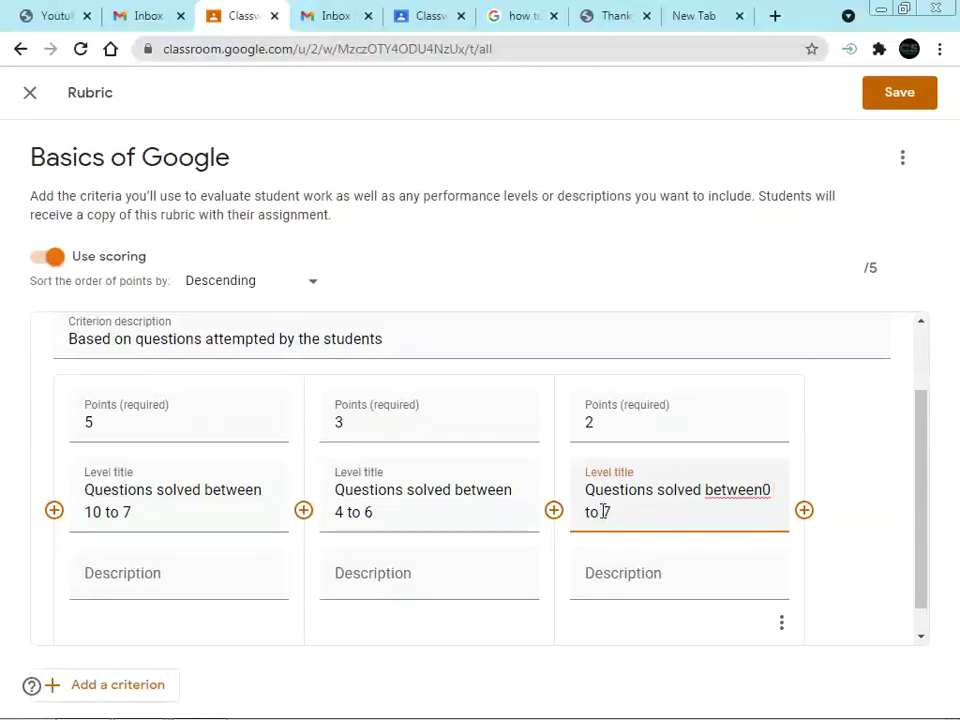
key(BackSpace)
text(0)
click(634, 508)
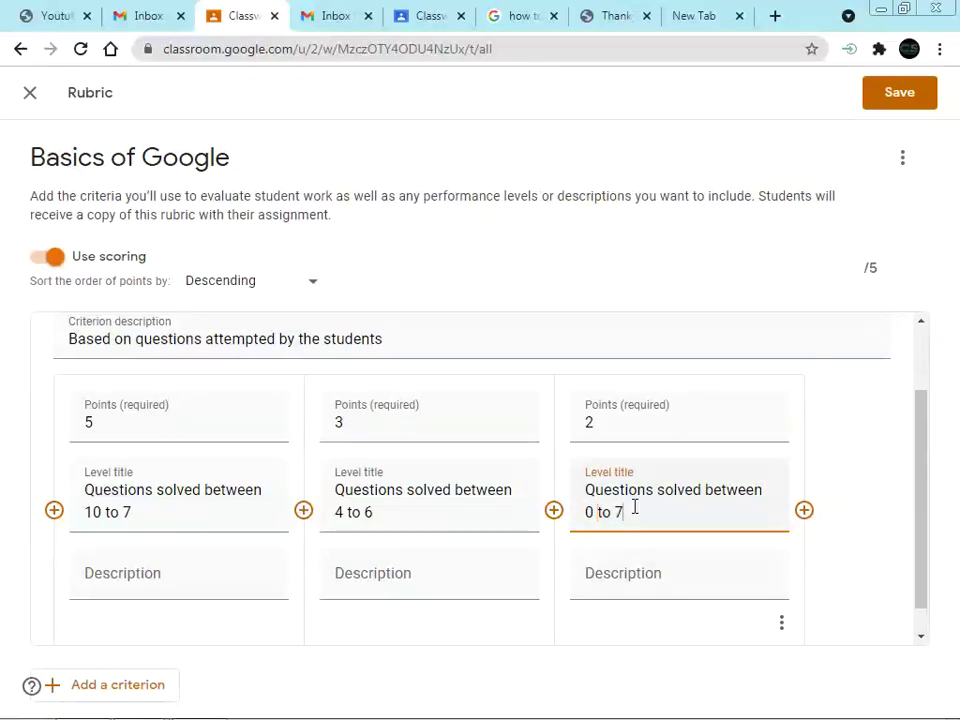
text(3)
double_click(590, 511)
key(BackSpace)
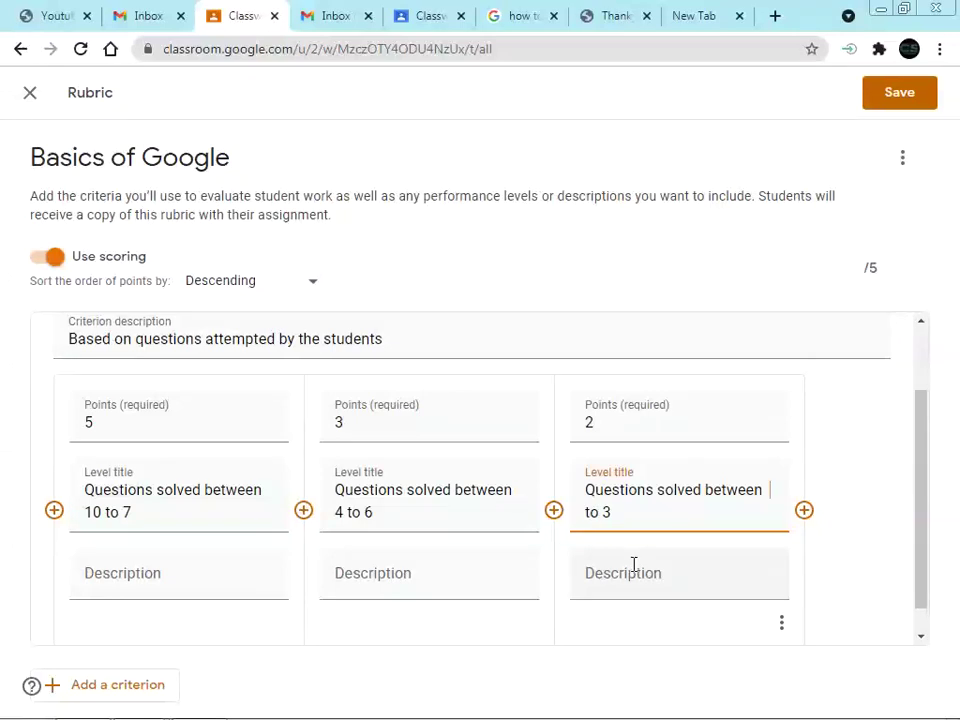
text(1)
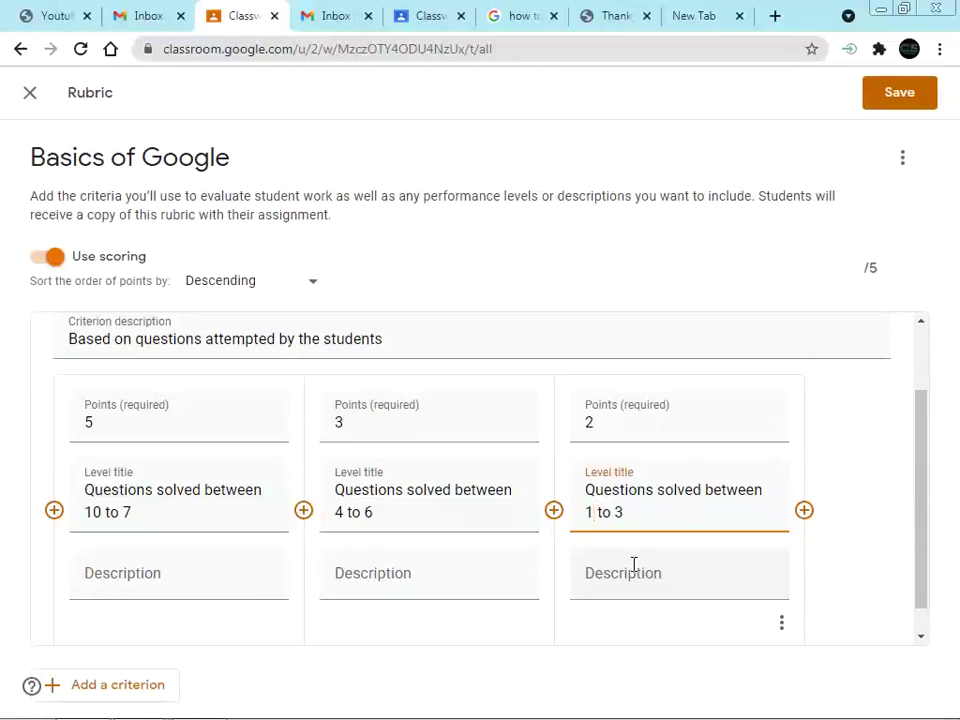
- Add a fourth level worth 0 points with the title "0 question is attempted"
click(804, 511)
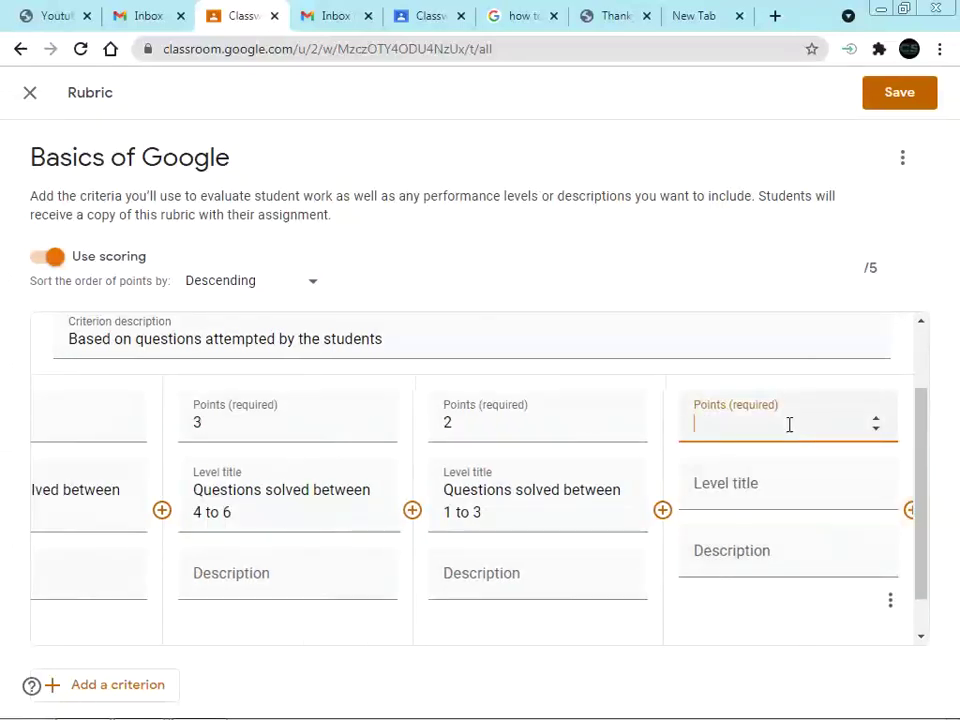
click(752, 485)
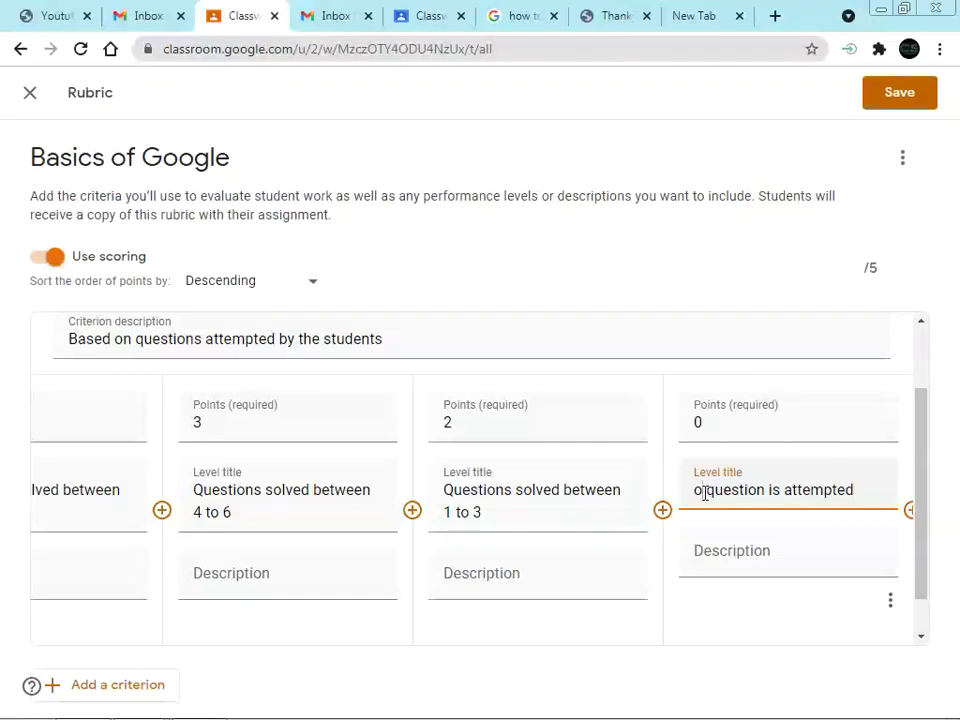
key(BackSpace)
text(0)
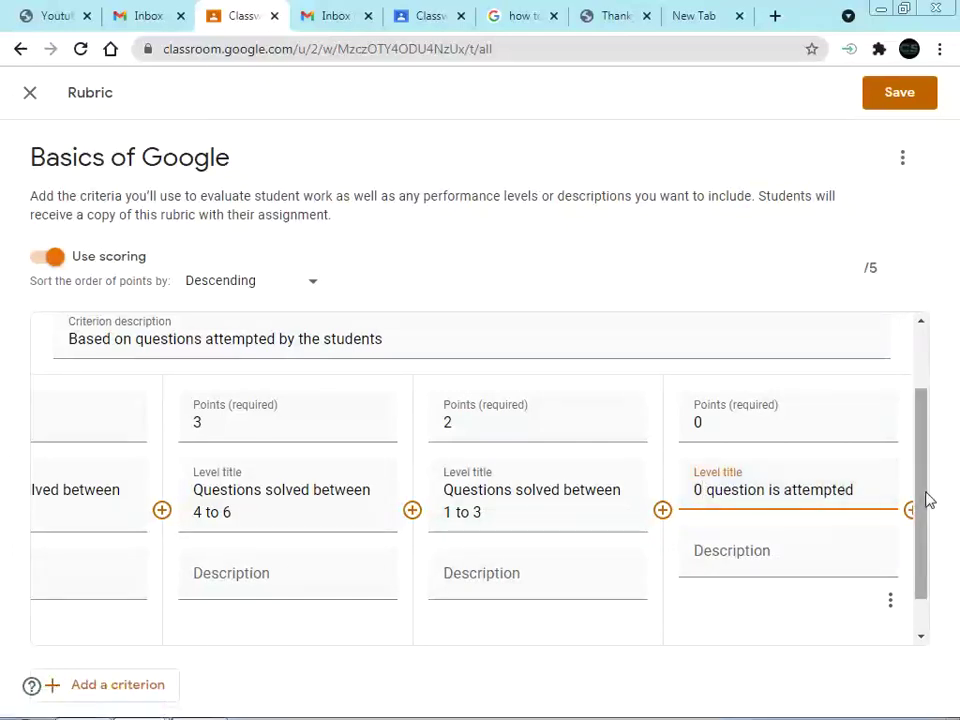
- Review all the rubric levels, leave the descriptions empty and save the rubric to the assignment
scroll(920, 568, down, 2)
click(920, 560)
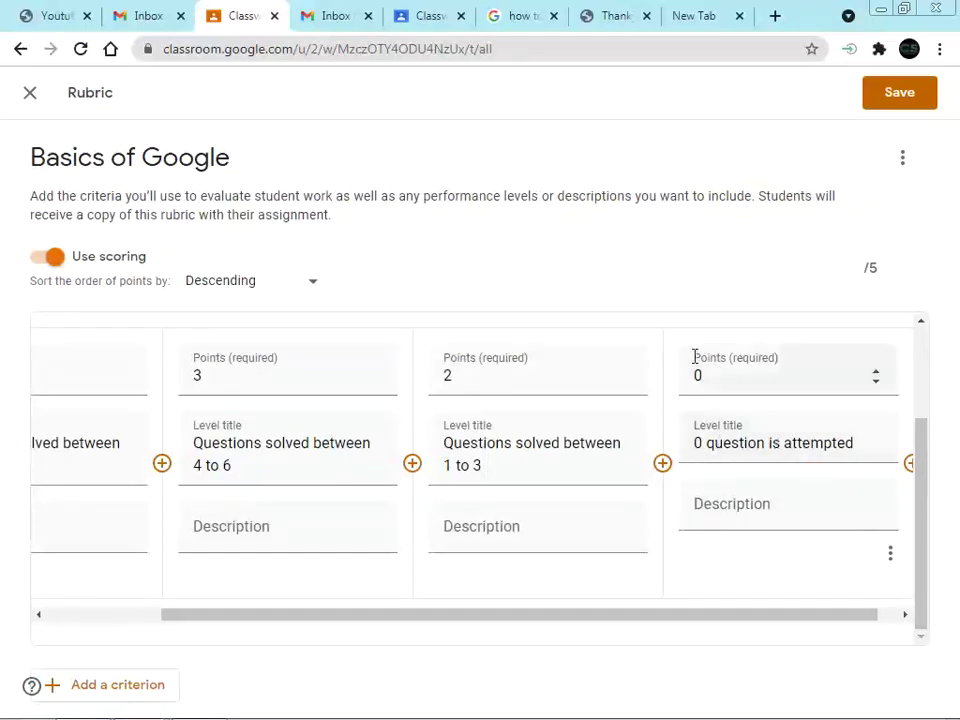
drag(583, 621, 474, 630)
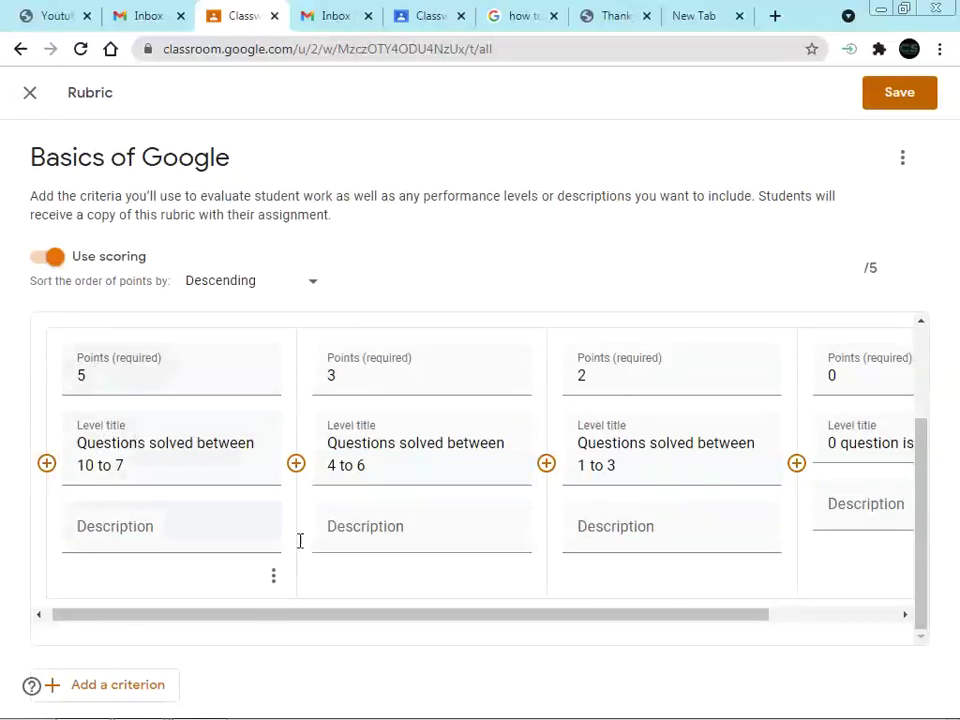
click(133, 529)
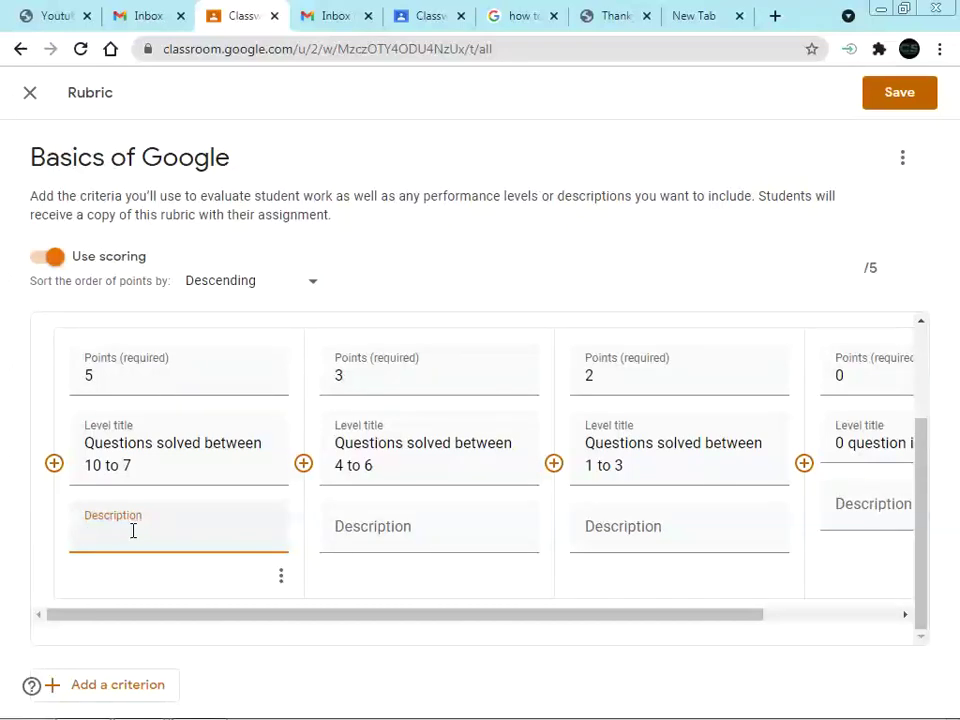
click(893, 100)
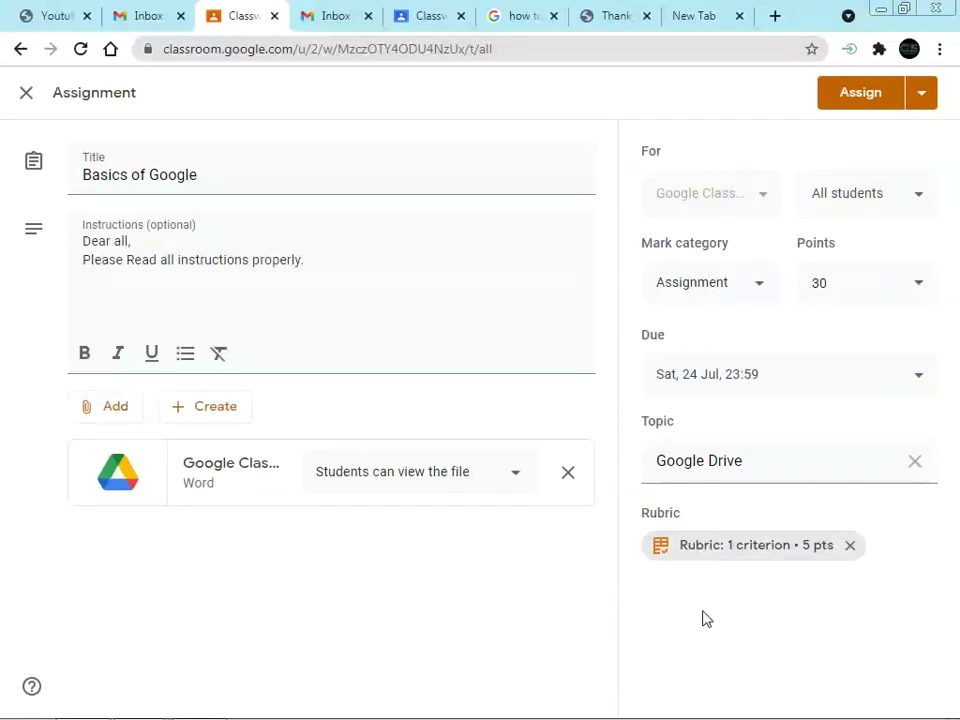
- In the blank BCA Semester assignment, select the plagiarism (originality) check and dismiss the originality reports dialog
click(429, 18)
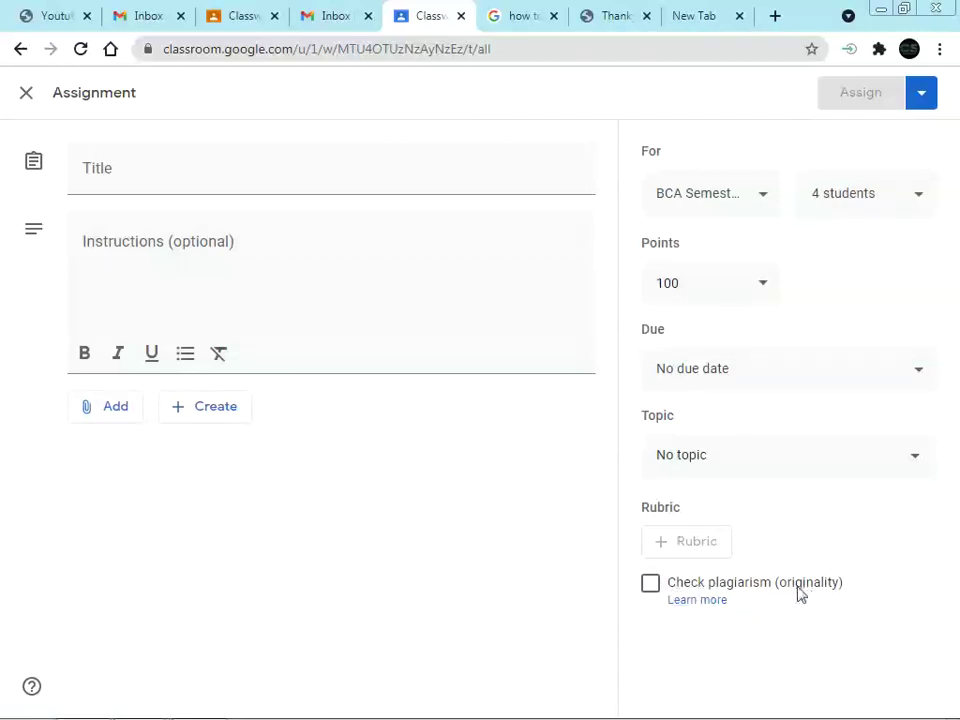
click(650, 586)
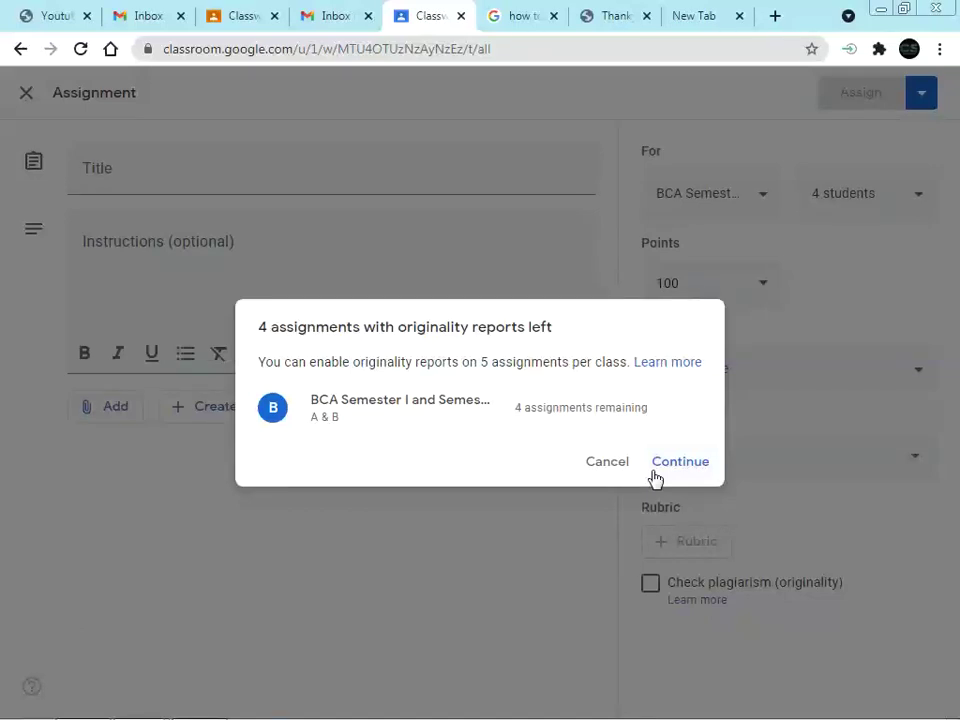
click(655, 476)
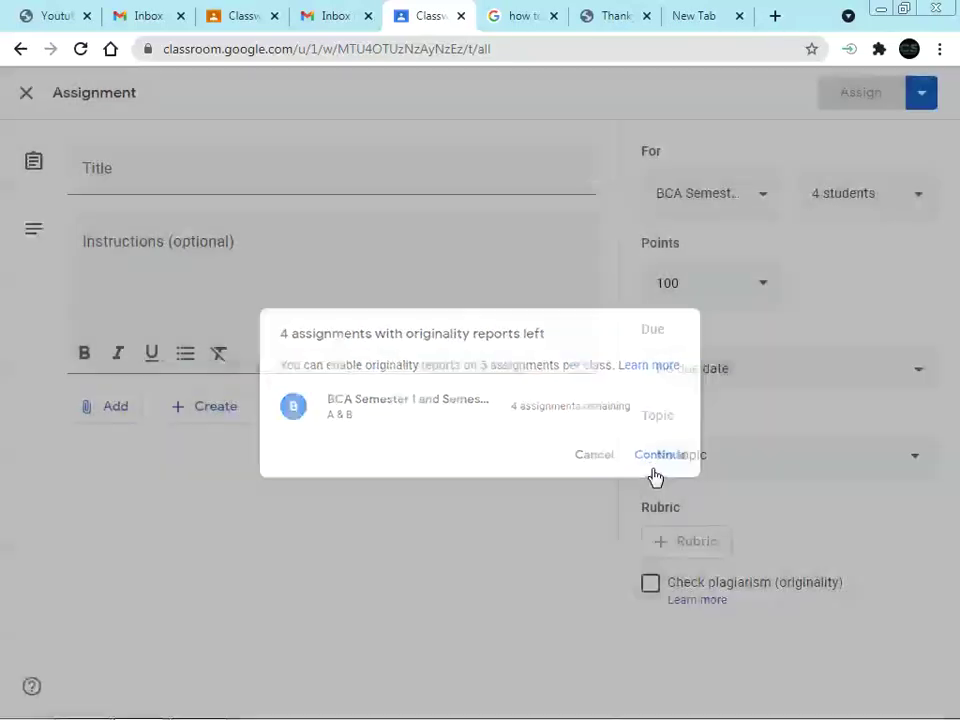
- Return to the Basics of Google assignment and assign it to all students in the class
click(227, 17)
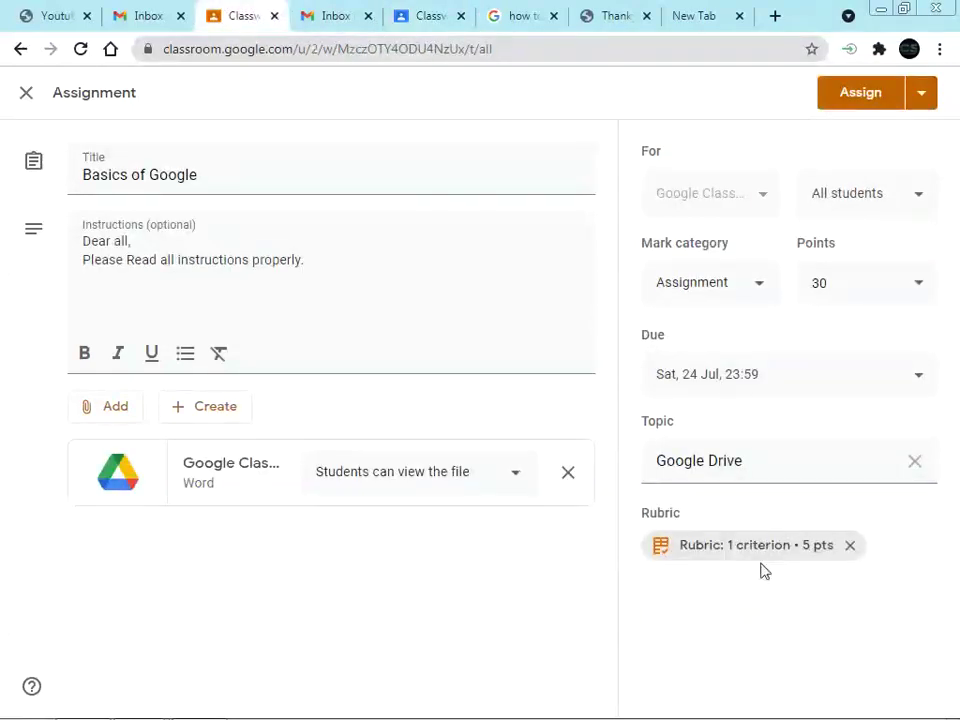
click(860, 93)
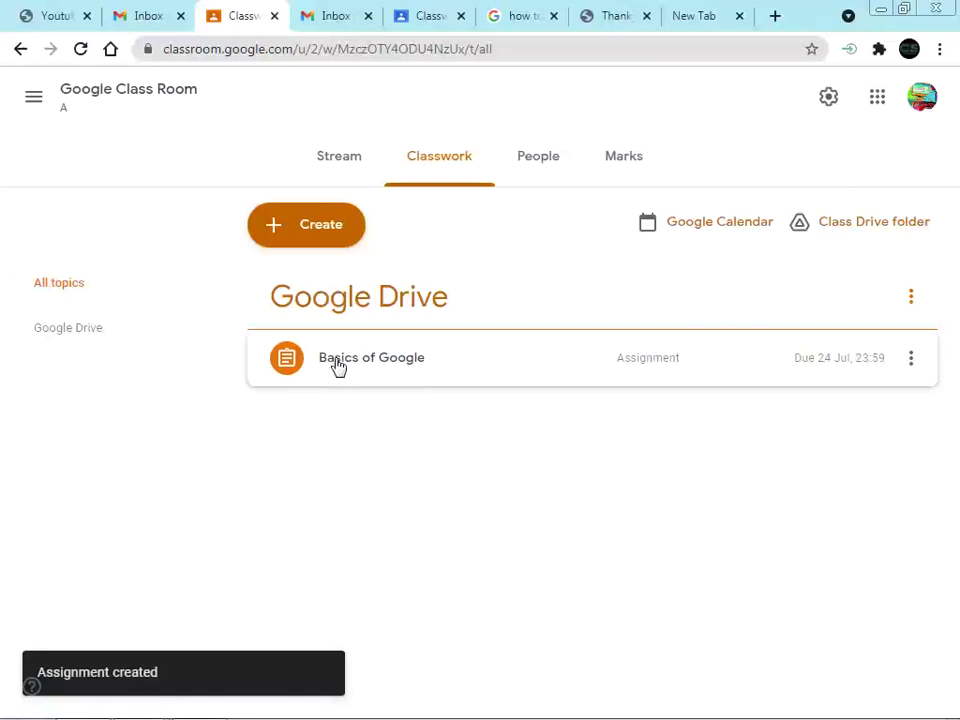
- Reopen the posted Basics of Google assignment for editing, go to the end of its instructions and save it
click(911, 358)
click(836, 399)
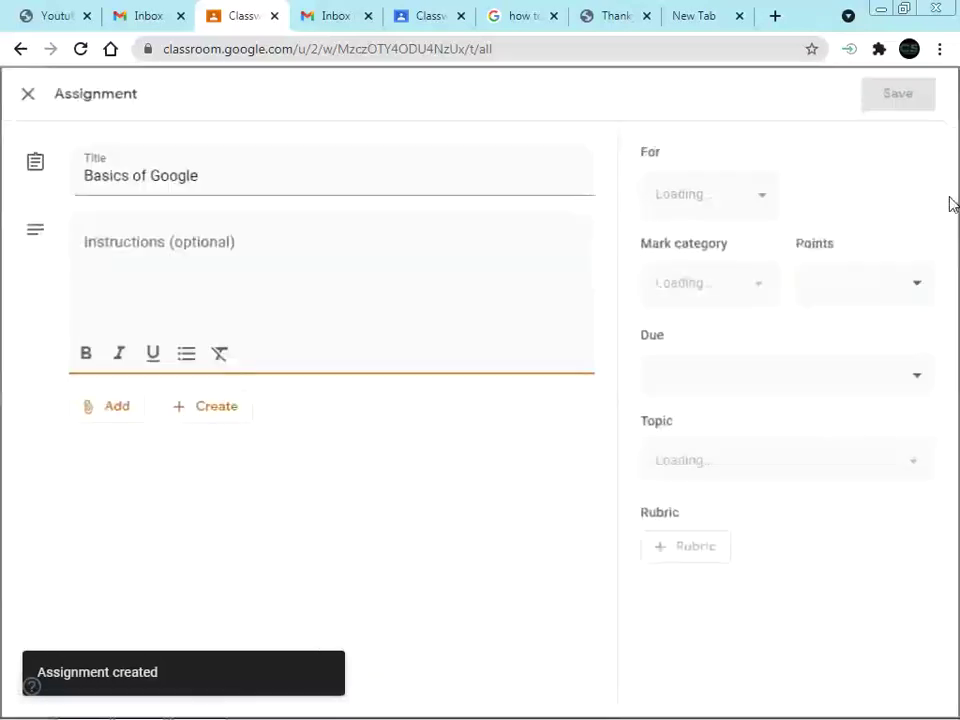
click(354, 296)
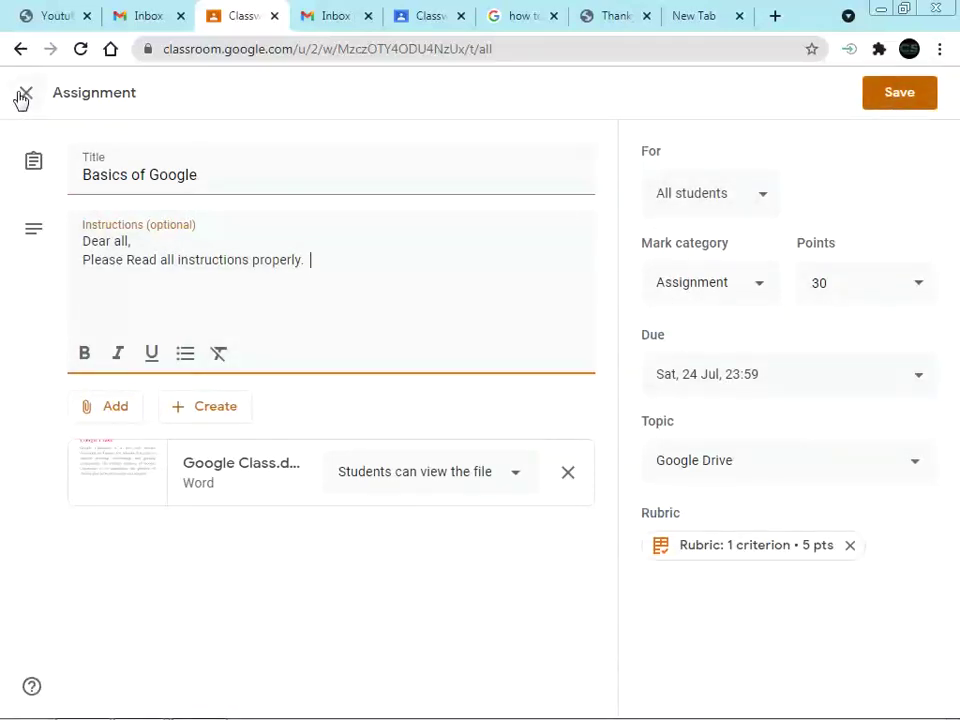
click(912, 96)
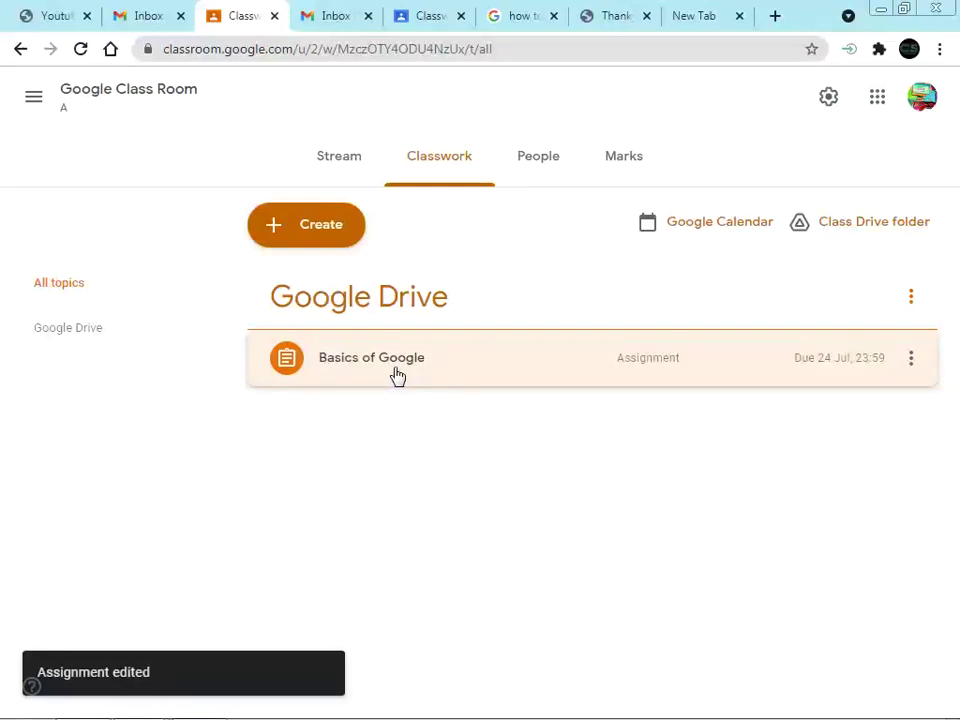
- Switch to the student's Firefox window, reload the class stream, examine the new assignment post and view all upcoming work
key(alt+Tab)
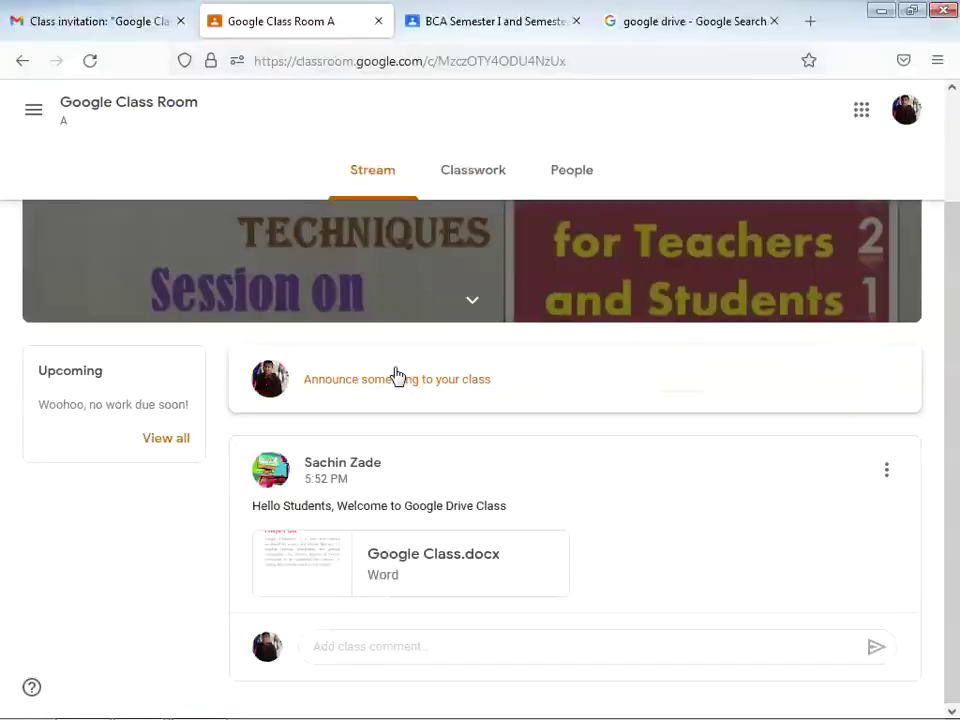
right_click(45, 563)
click(143, 396)
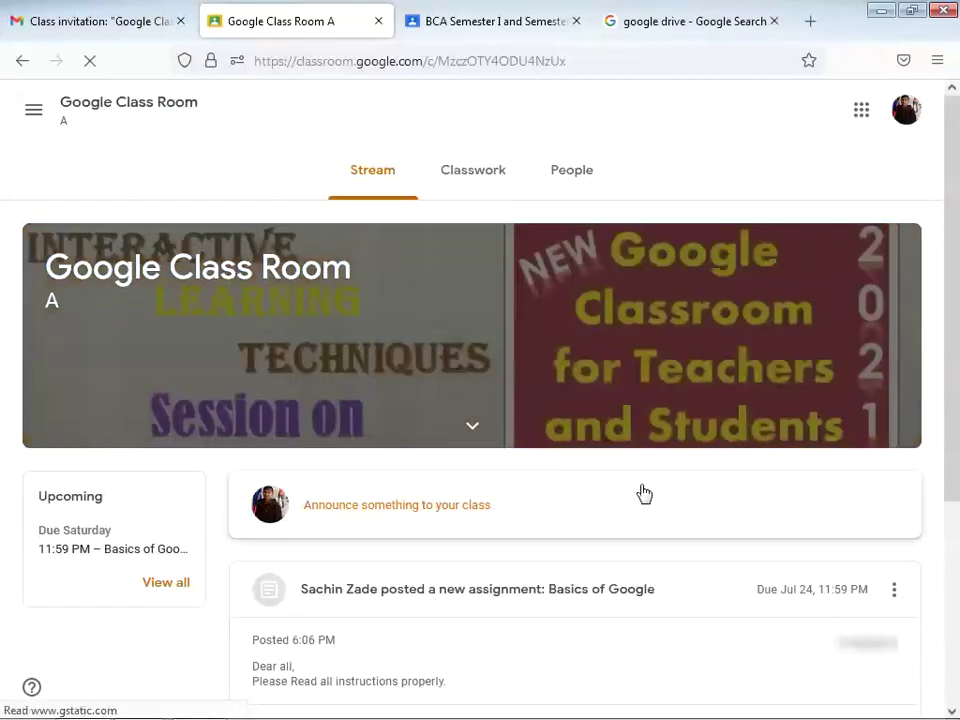
scroll(644, 494, down, 3)
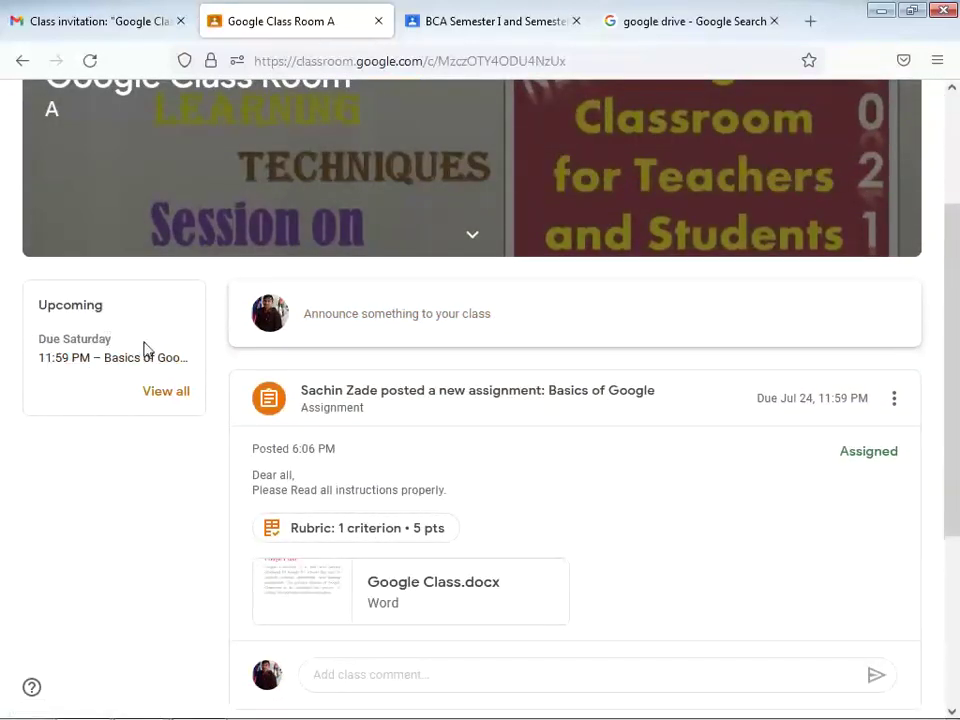
click(162, 393)
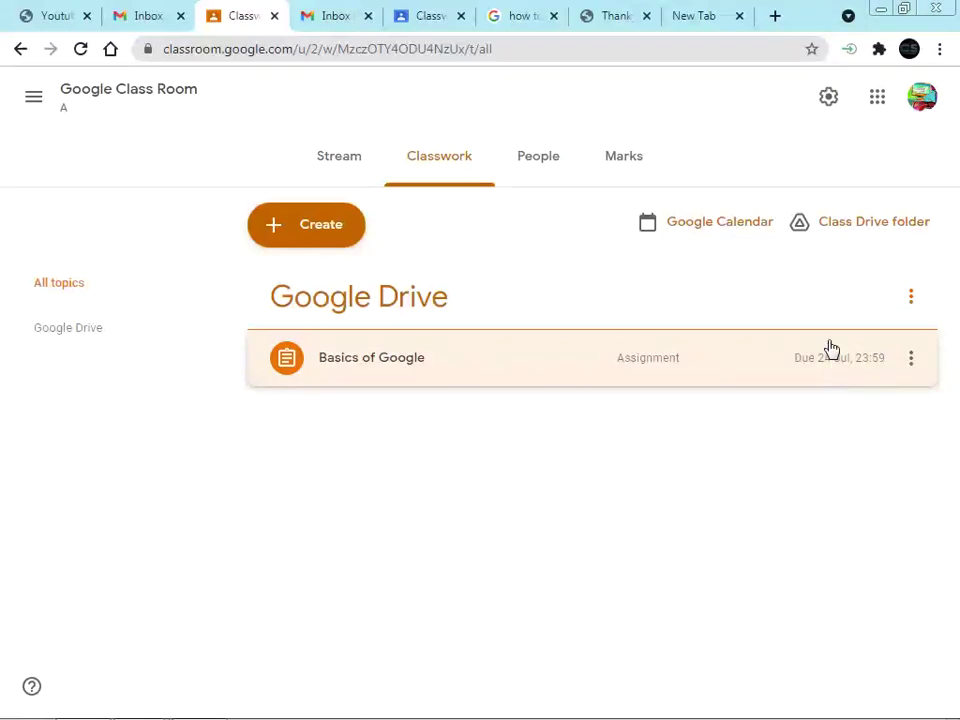
key(alt+Tab)
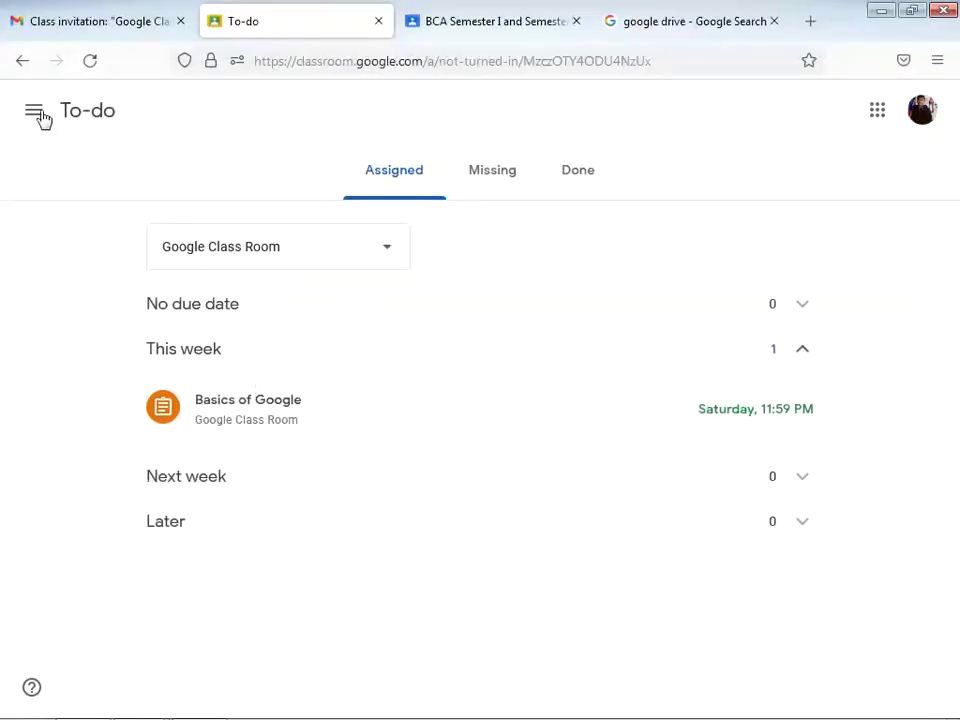
- Return to the class stream and examine the rubric of the Basics of Google assignment post, closing it when done
click(22, 60)
scroll(473, 512, down, 2)
scroll(364, 469, down, 3)
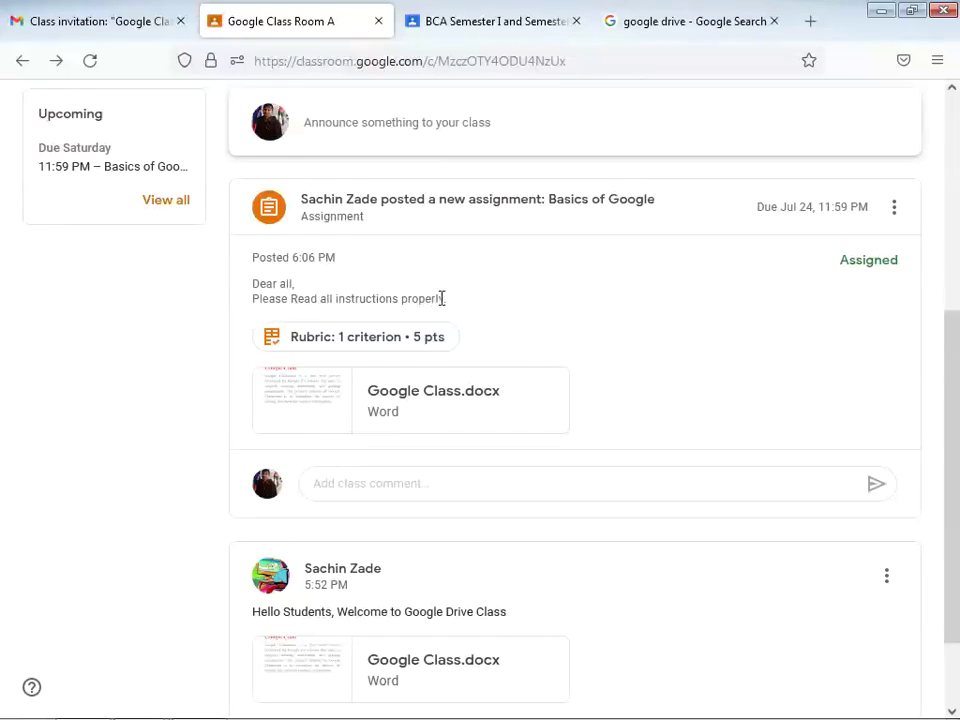
click(392, 340)
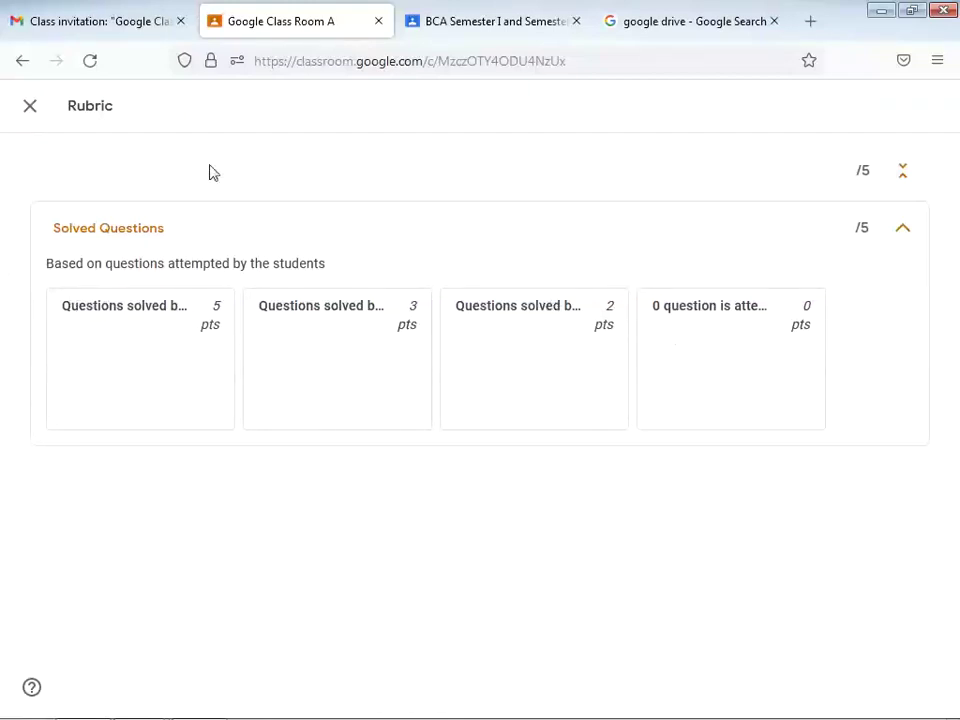
click(34, 110)
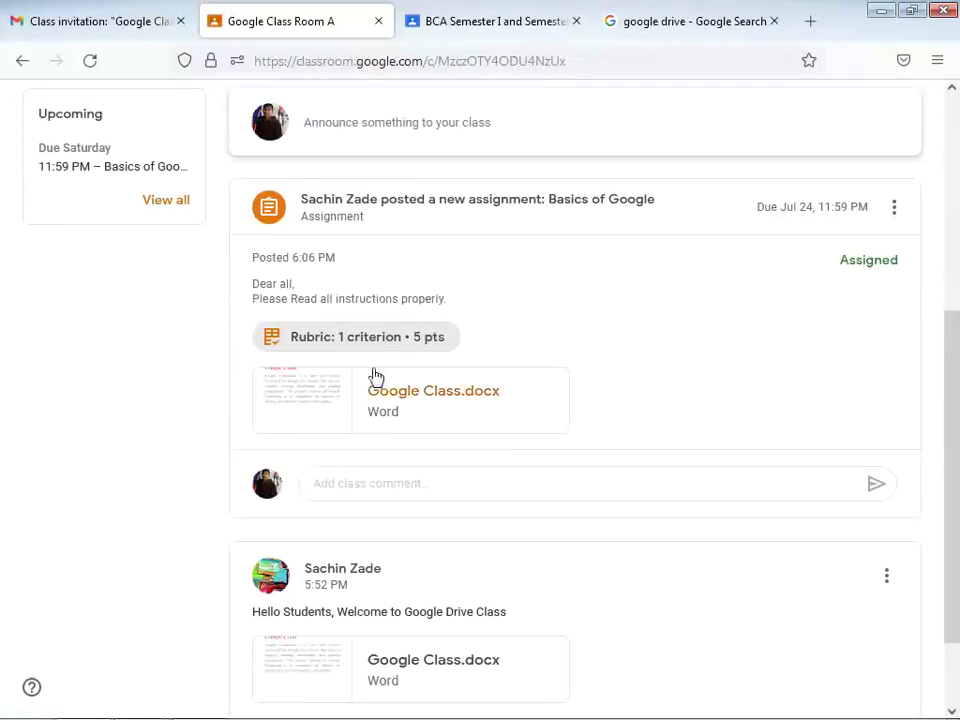
scroll(380, 396, up, 3)
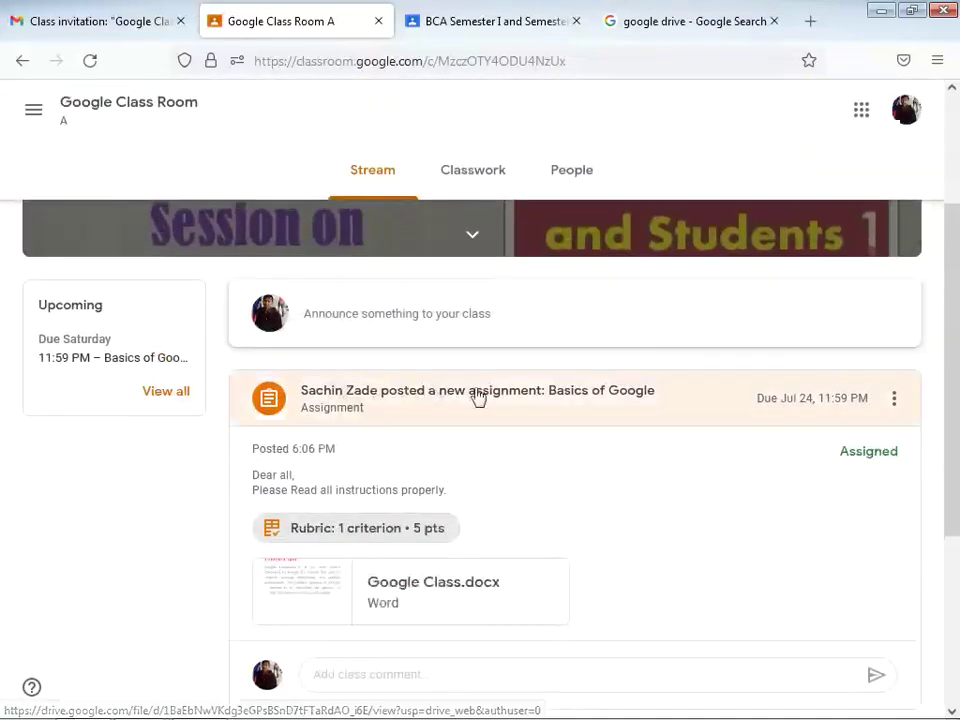
- Look through the student's Classwork and People pages for the class, ending on the classwork list
click(478, 180)
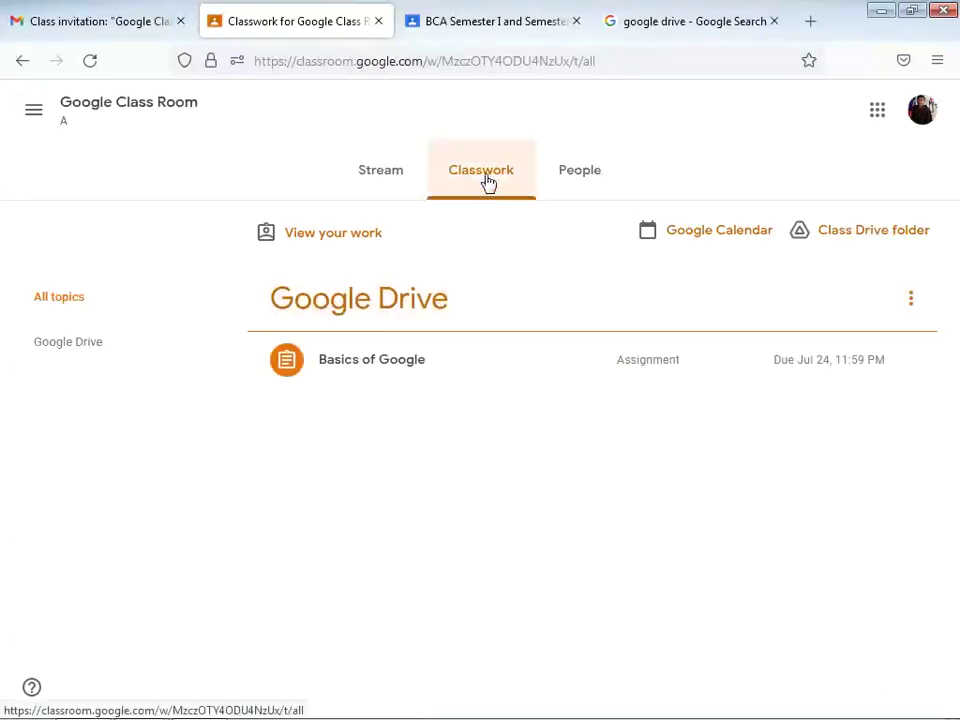
click(588, 176)
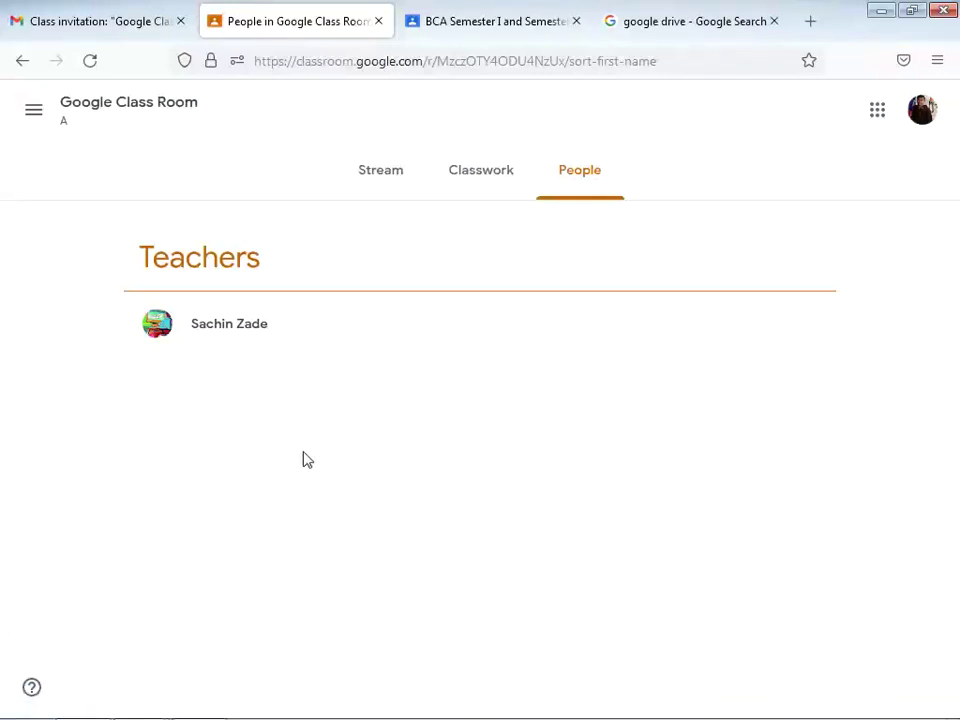
click(482, 186)
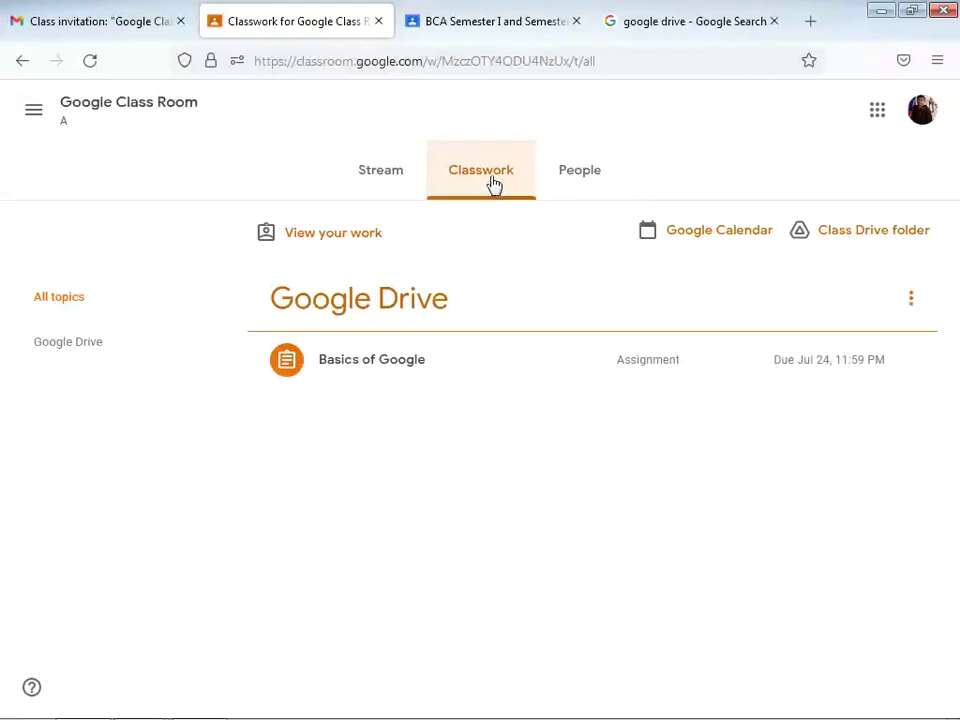
- View the full Basics of Google assignment and expand the Solved Questions criterion to examine its scoring levels
click(391, 368)
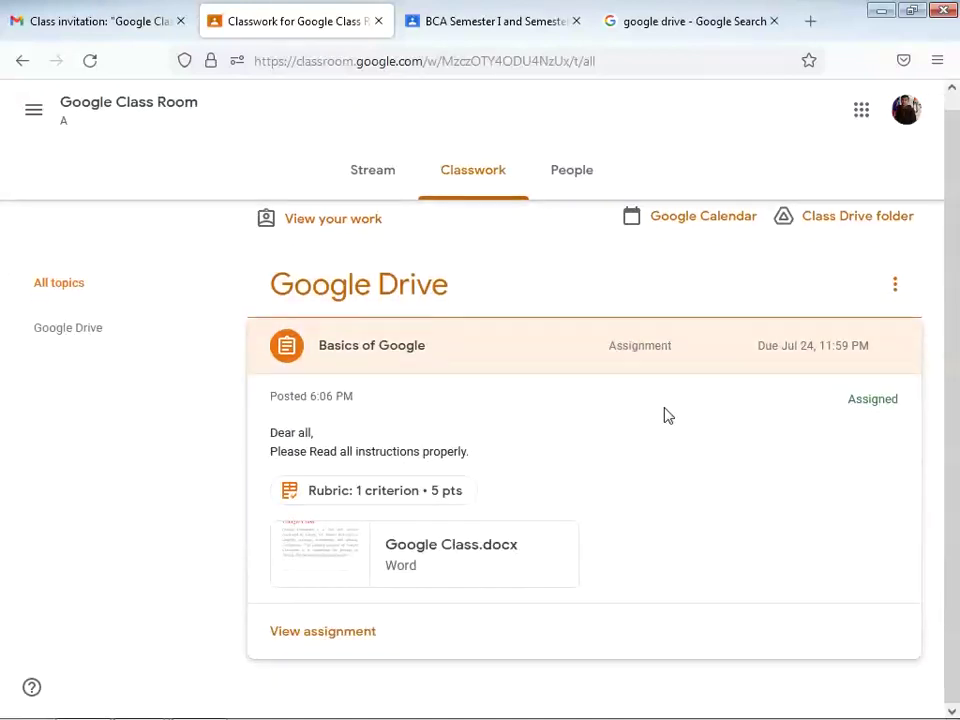
click(386, 642)
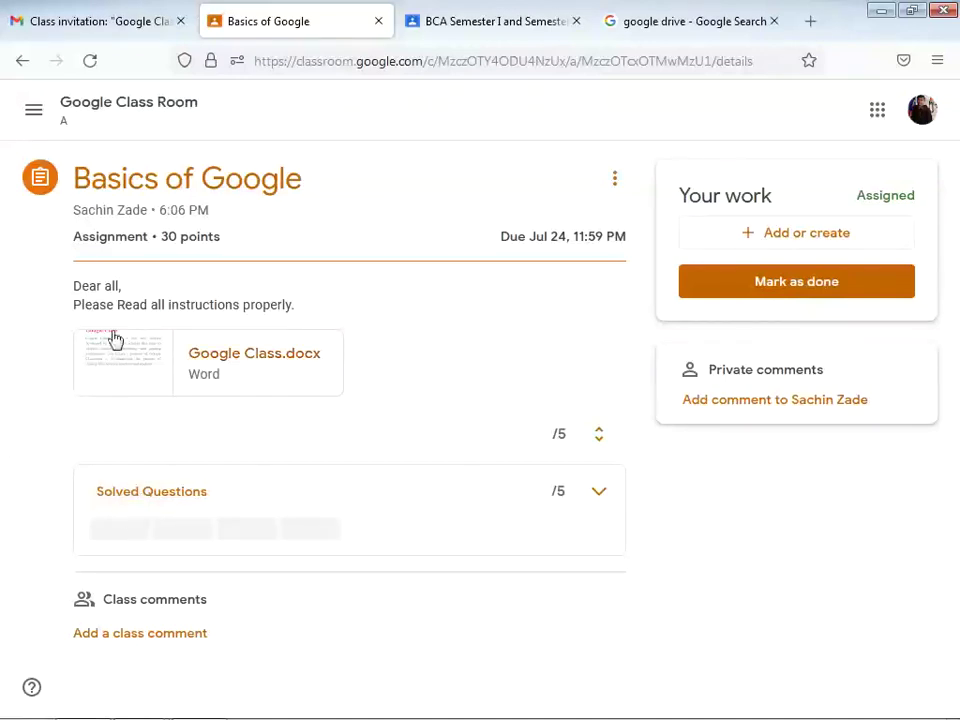
click(596, 494)
scroll(200, 595, down, 2)
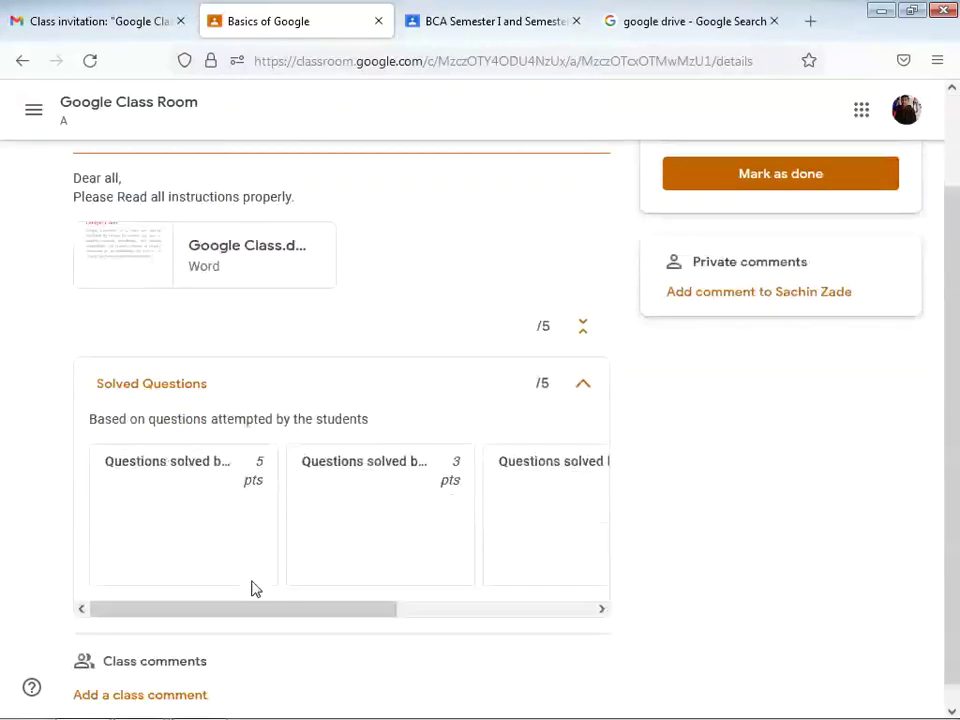
drag(261, 597, 189, 604)
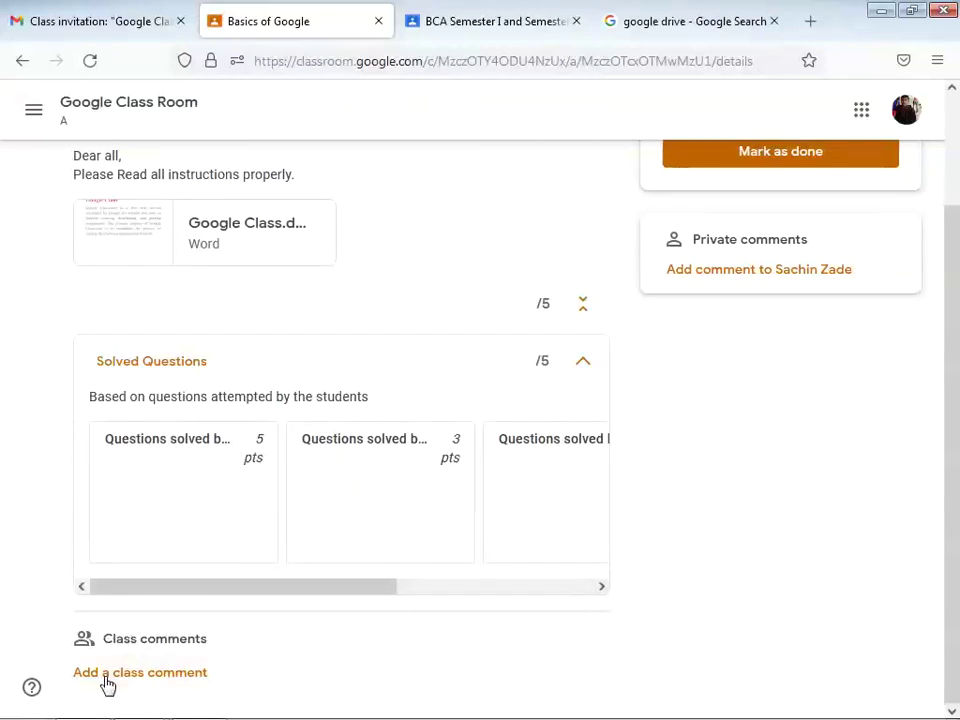
- Post the class comment "Hello every One" on the Basics of Google assignment
click(145, 676)
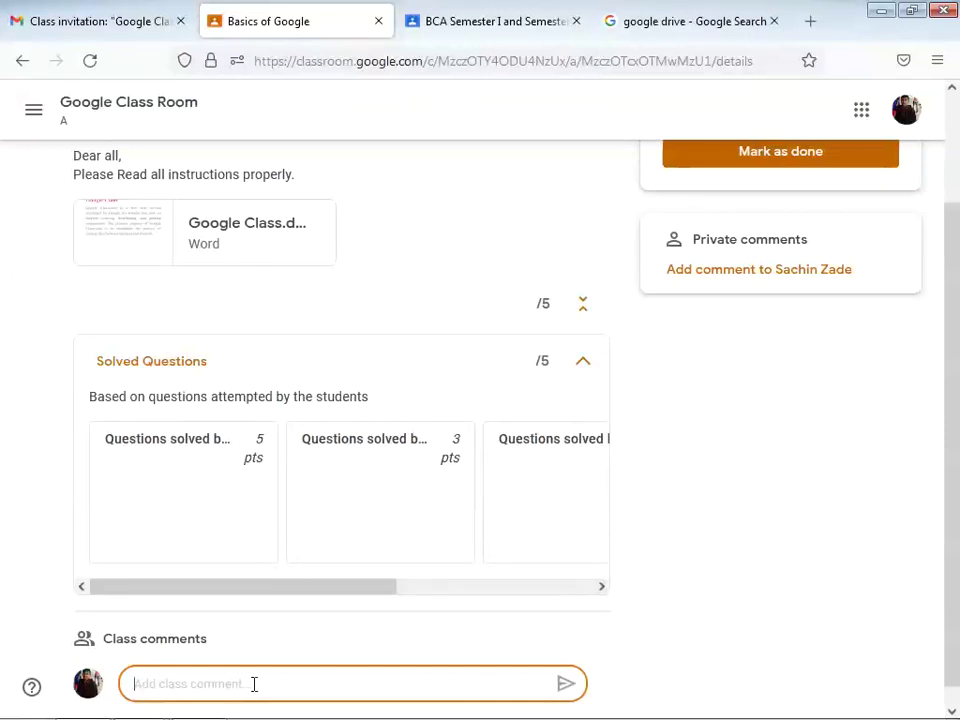
text(Hello ever)
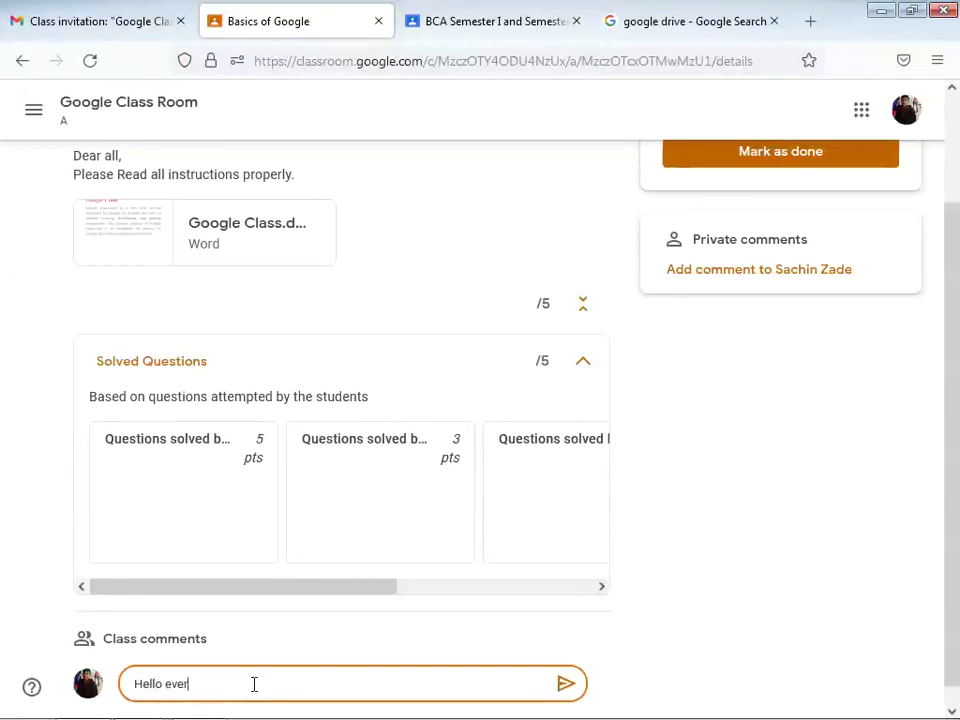
text(y One)
click(565, 686)
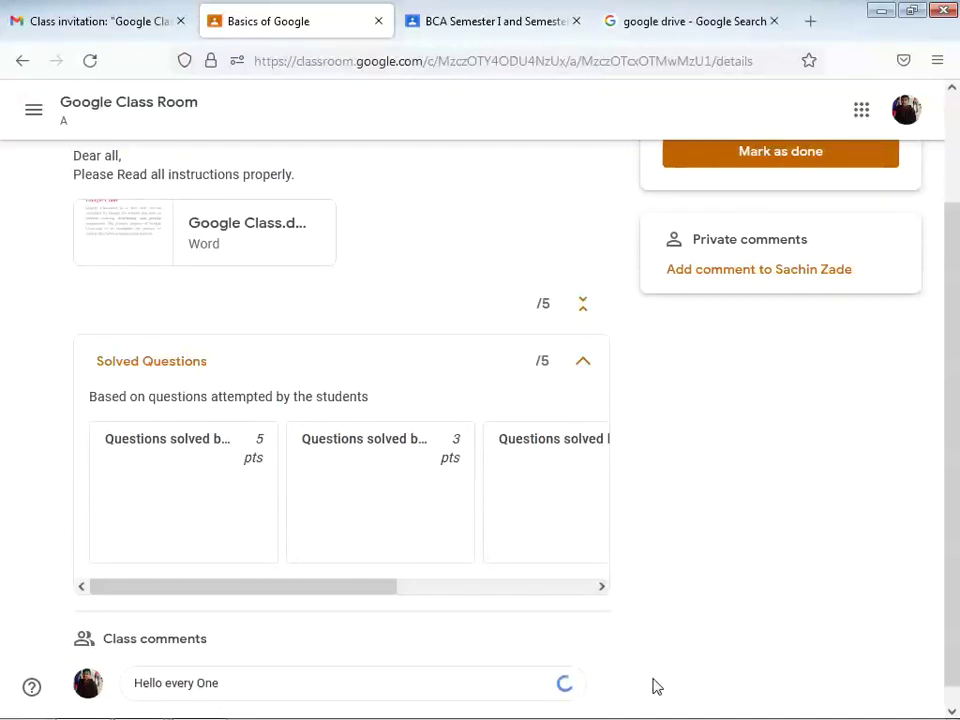
scroll(356, 594, down, 2)
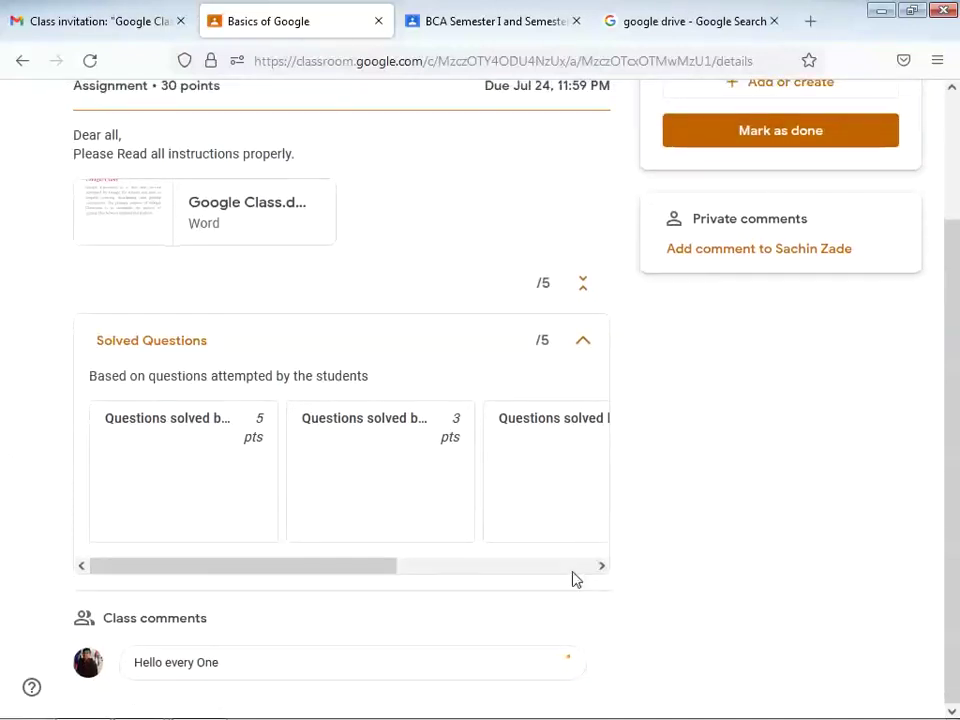
scroll(629, 372, up, 3)
scroll(495, 298, down, 3)
- Switch to the teacher's Chrome window, reload the class stream and examine the student's comment under the assignment post
click(199, 653)
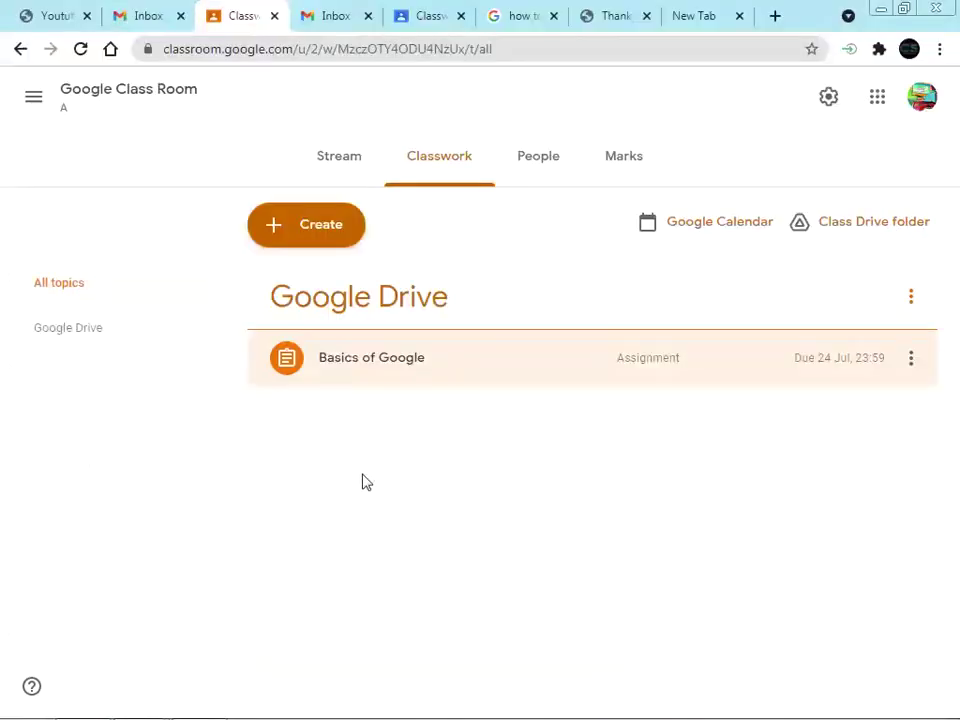
click(356, 163)
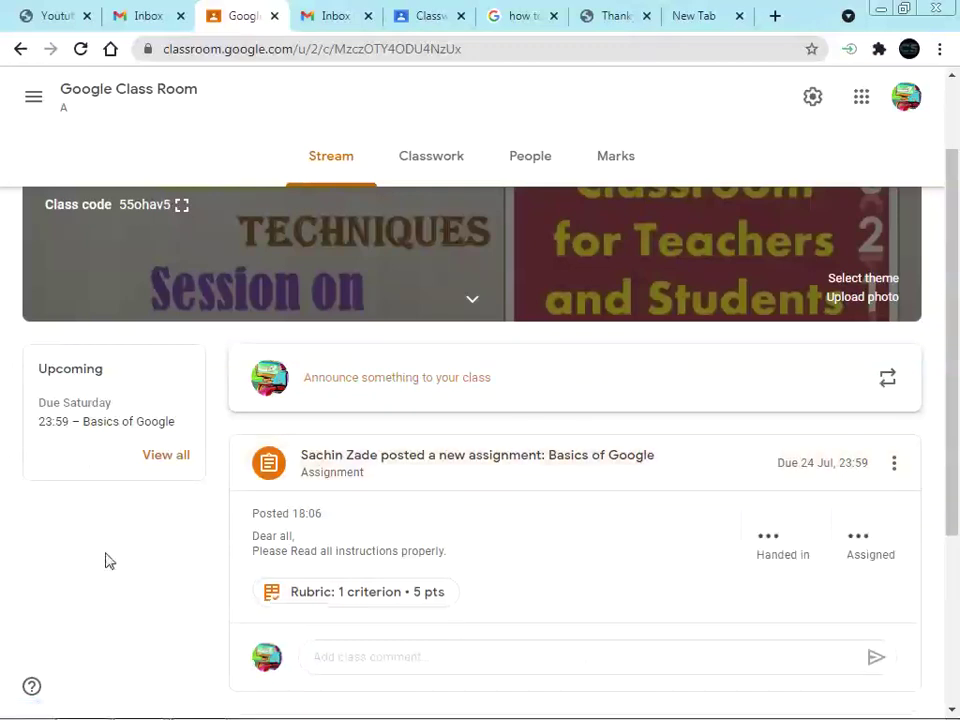
right_click(102, 592)
click(172, 360)
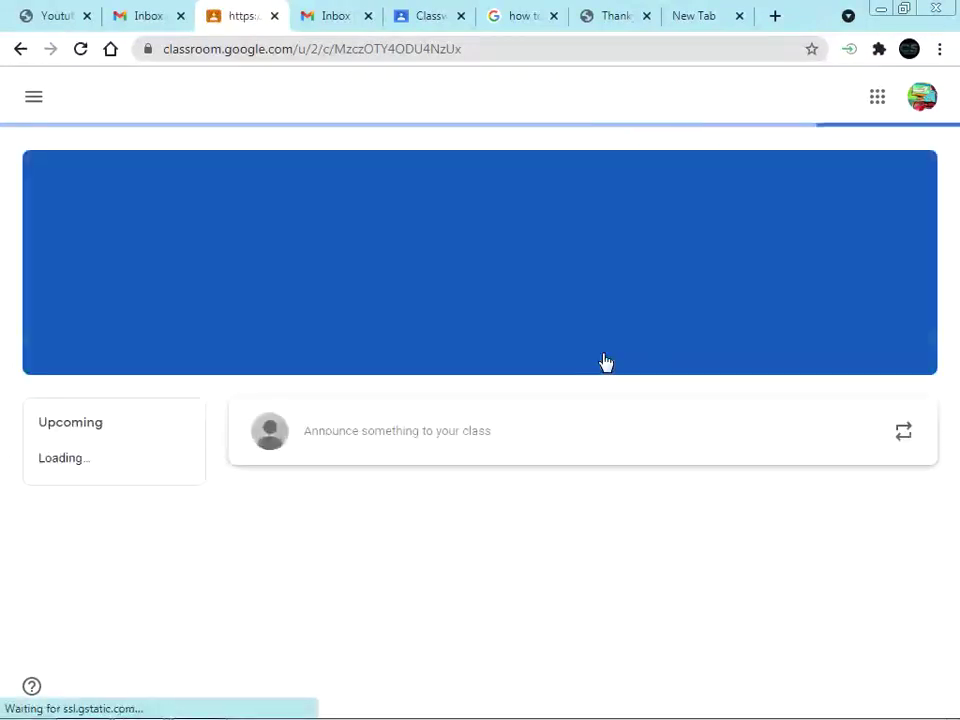
scroll(604, 361, down, 5)
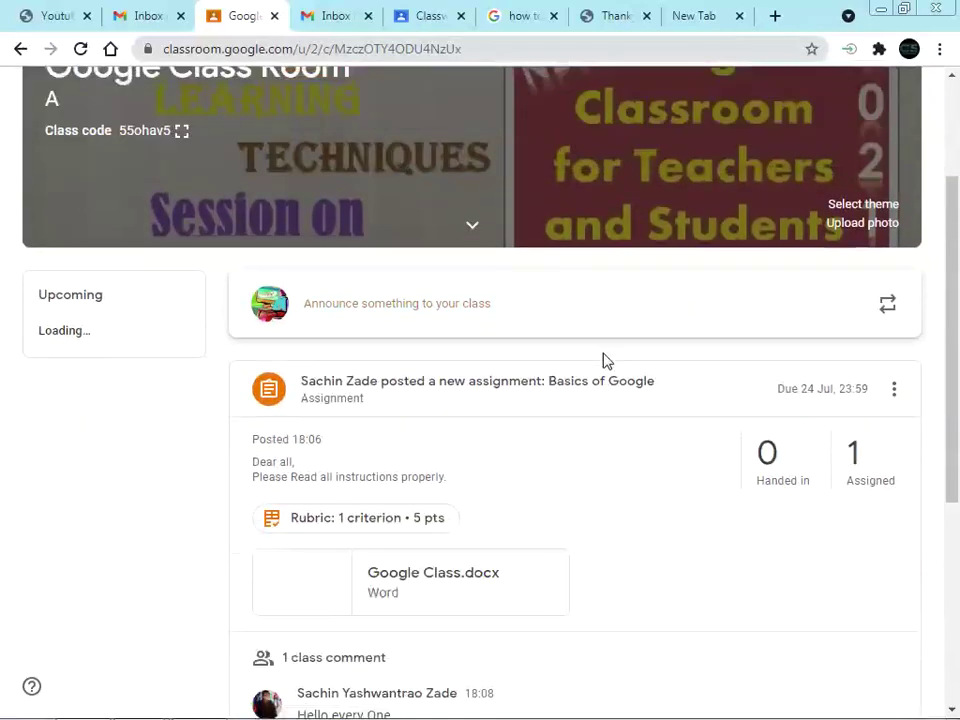
scroll(603, 360, down, 3)
scroll(602, 360, up, 5)
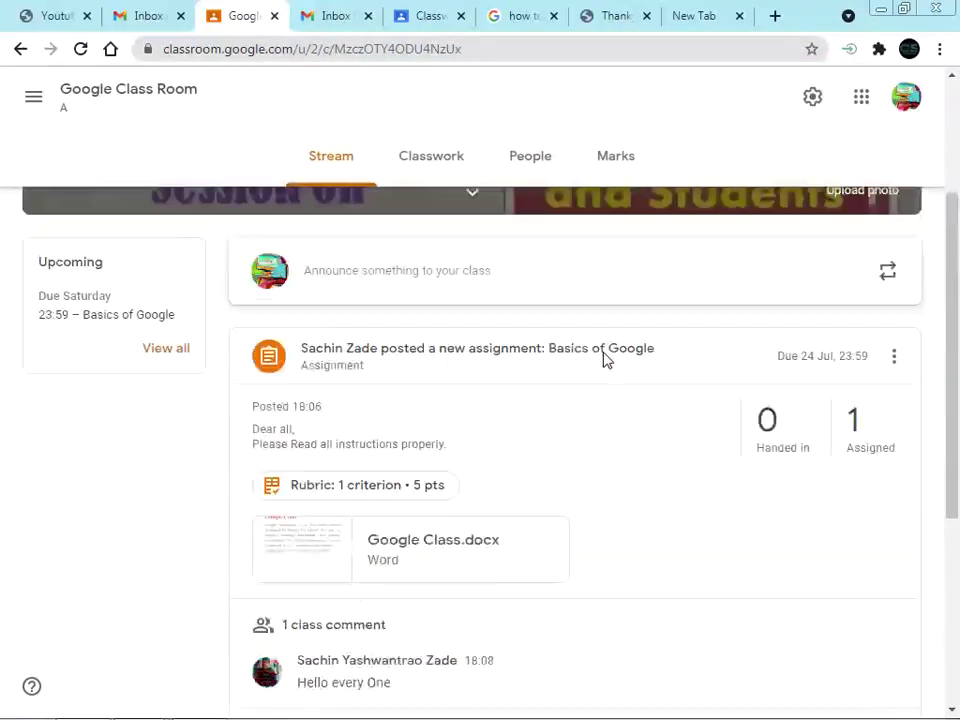
- Expand the Basics of Google assignment in the teacher's classwork list and examine its comment and submission summary
click(437, 160)
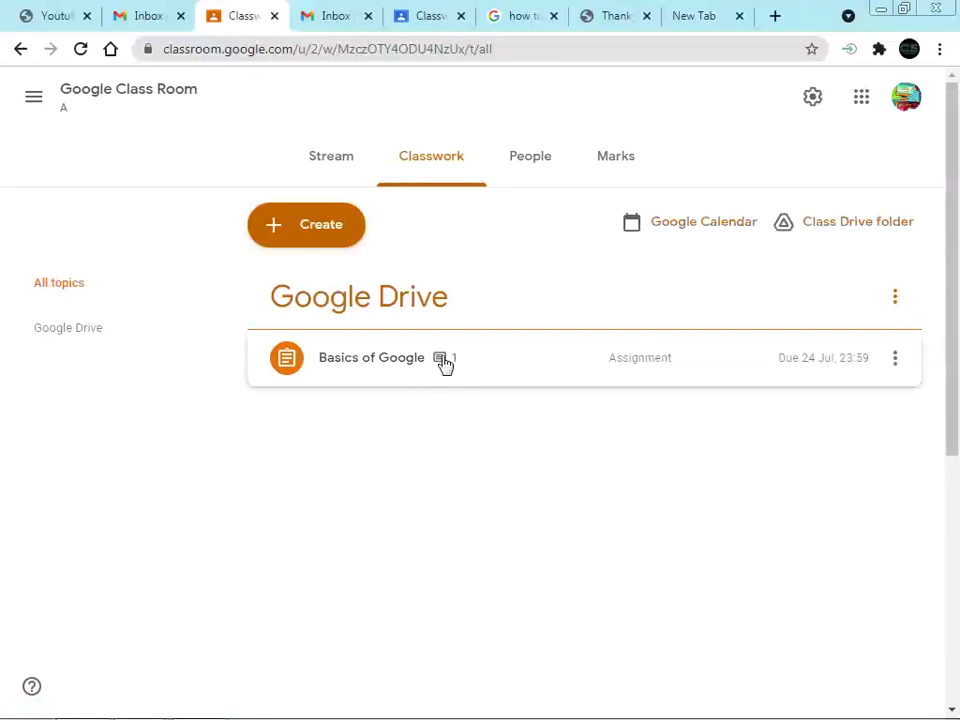
click(444, 366)
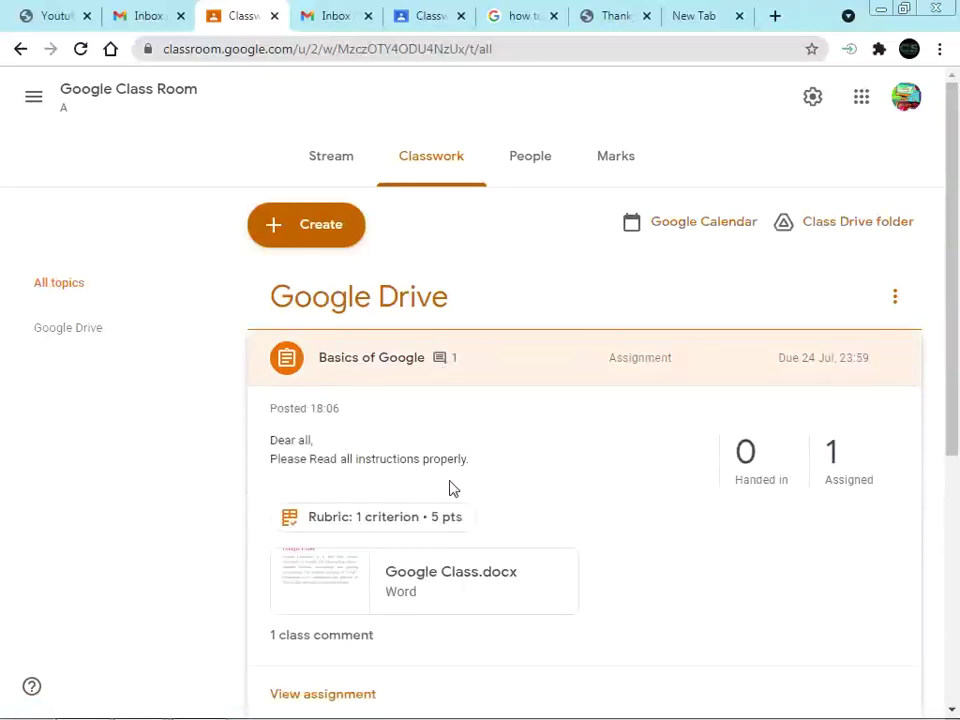
scroll(449, 488, down, 2)
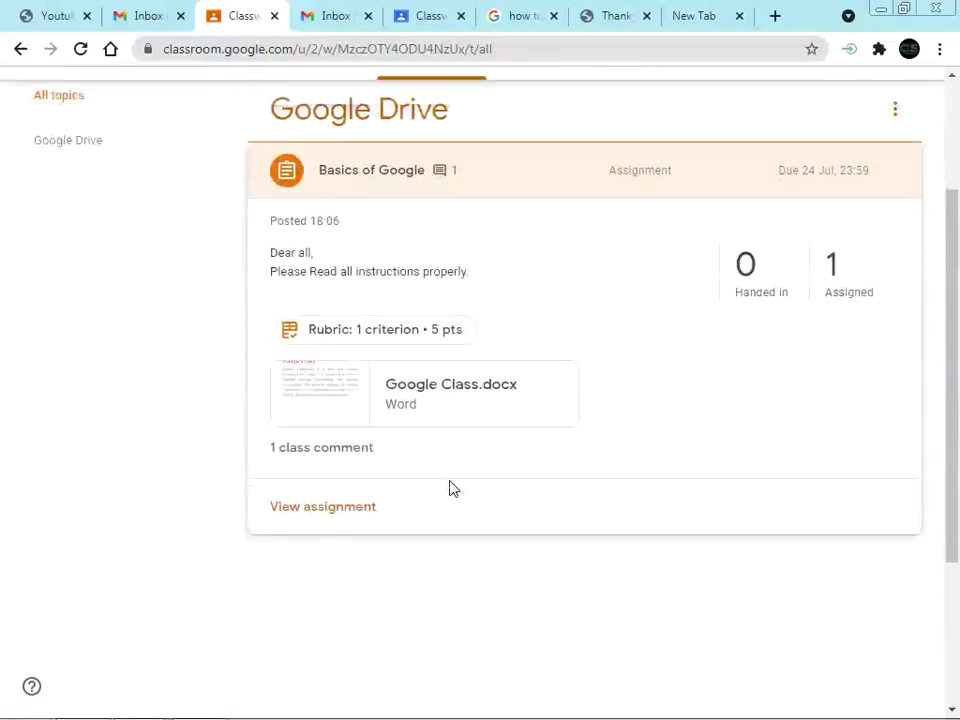
- View and reload the assigned student work for Basics of Google, and check the comment with the assignment's instructions
click(833, 279)
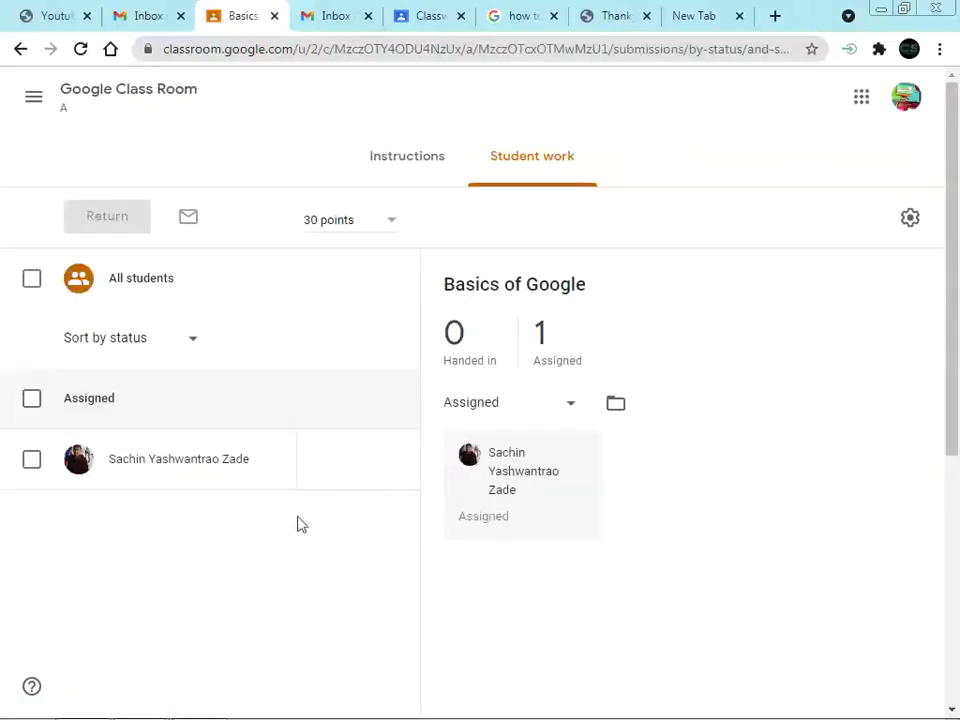
scroll(253, 564, down, 2)
scroll(255, 562, up, 2)
right_click(795, 462)
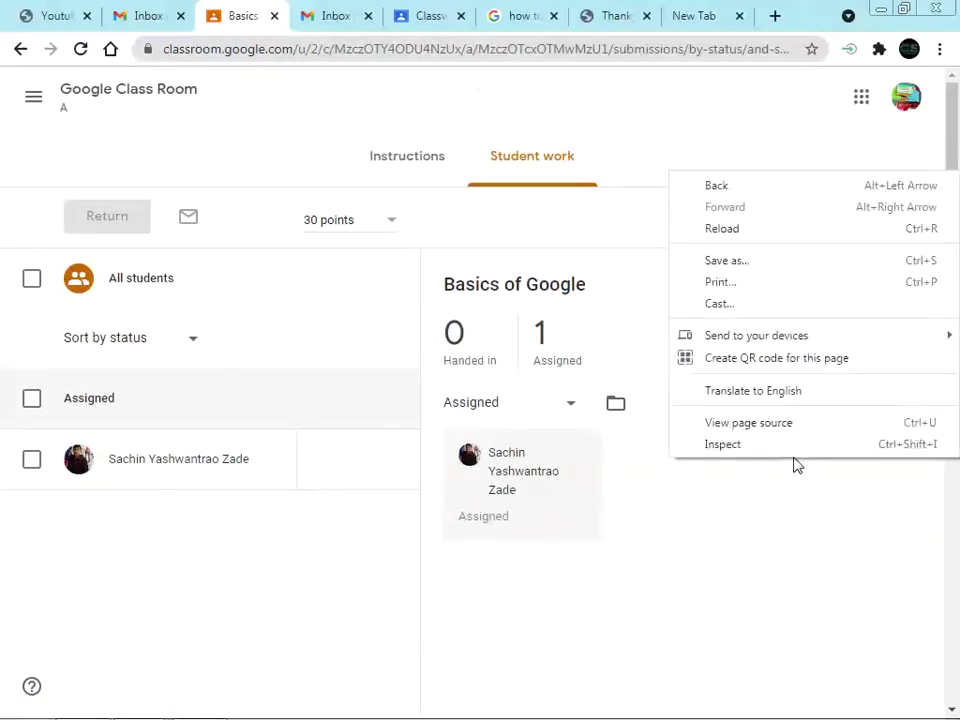
click(739, 232)
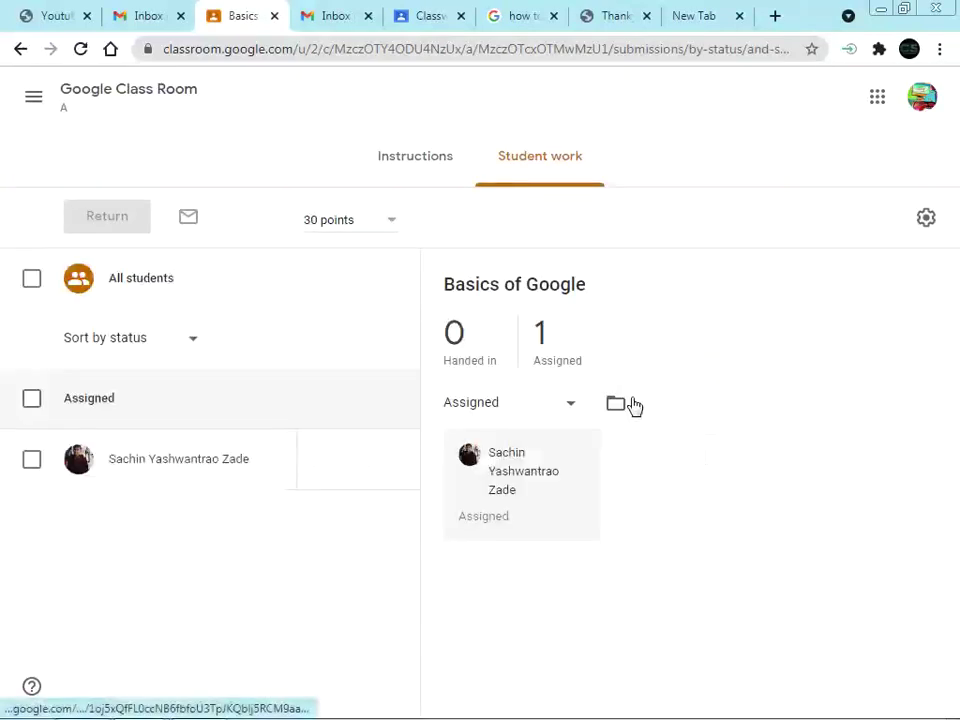
click(413, 165)
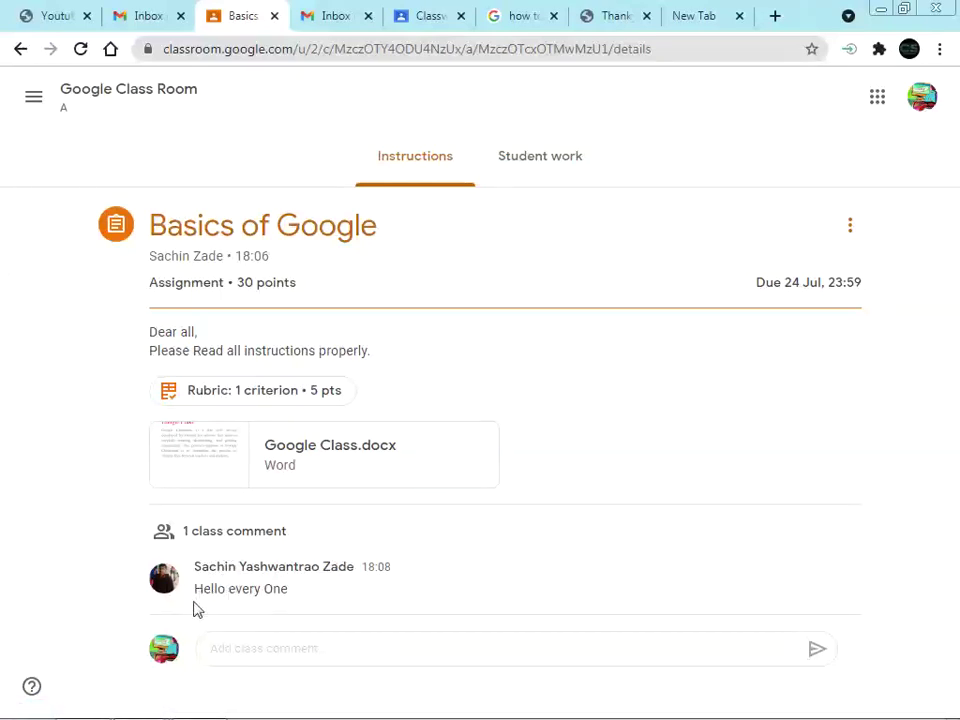
- Switch to the student's Firefox window, upload Google Class.docx as the work for Basics of Google and turn it in
key(alt+Tab)
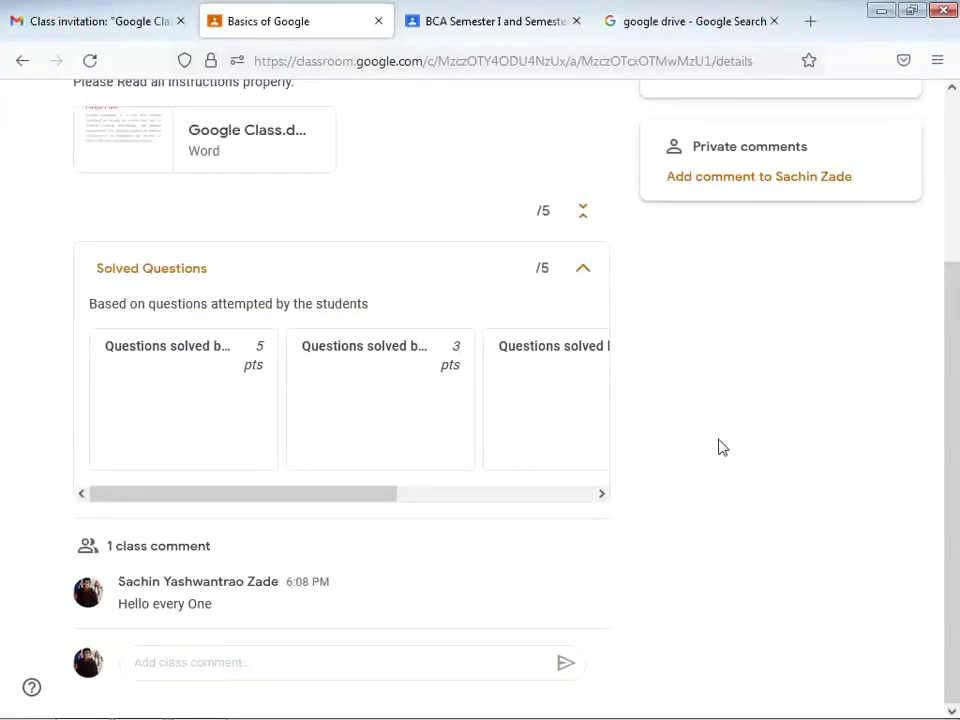
scroll(722, 448, up, 5)
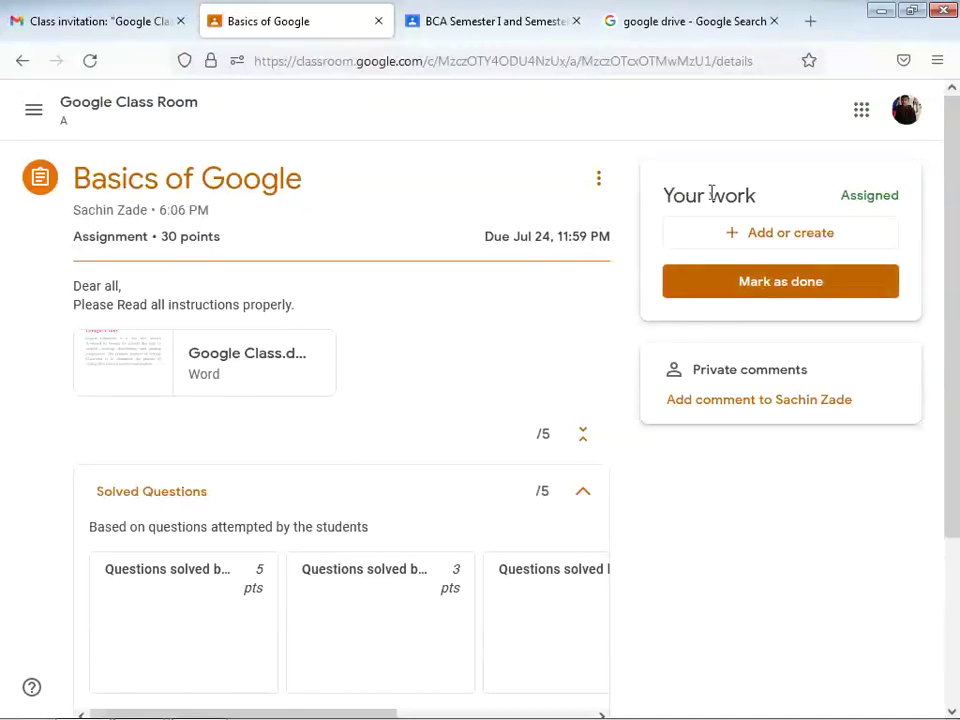
click(808, 241)
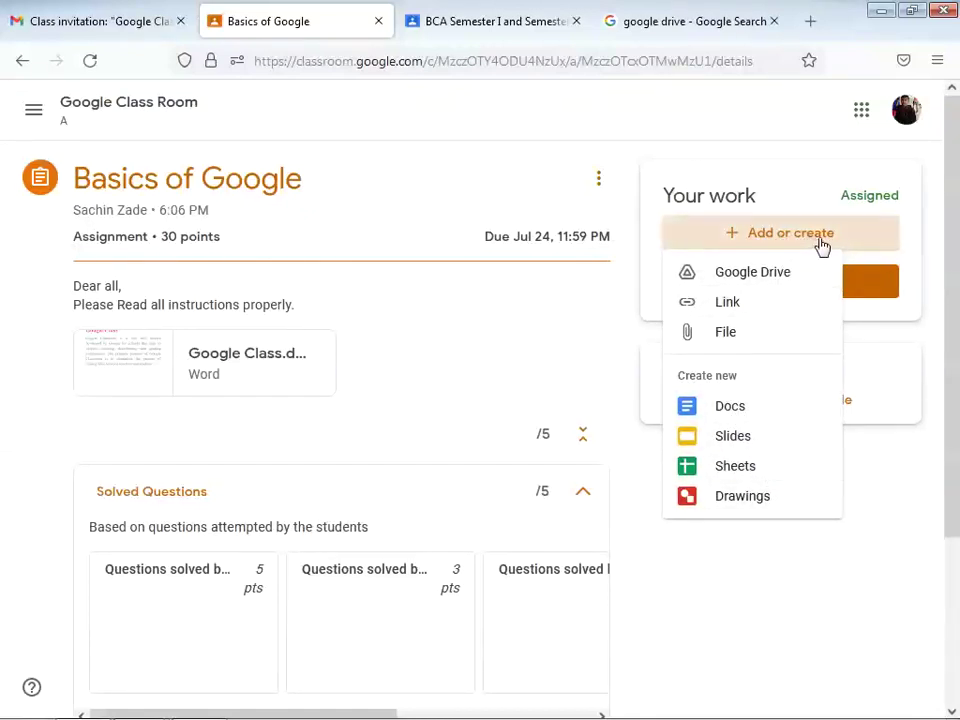
click(730, 334)
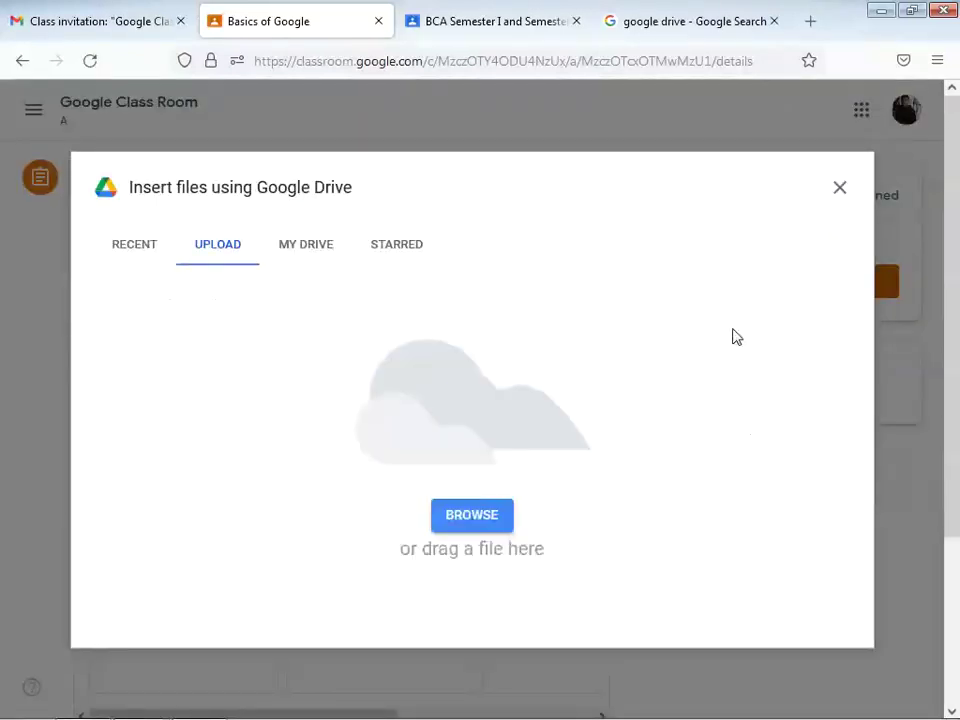
click(475, 516)
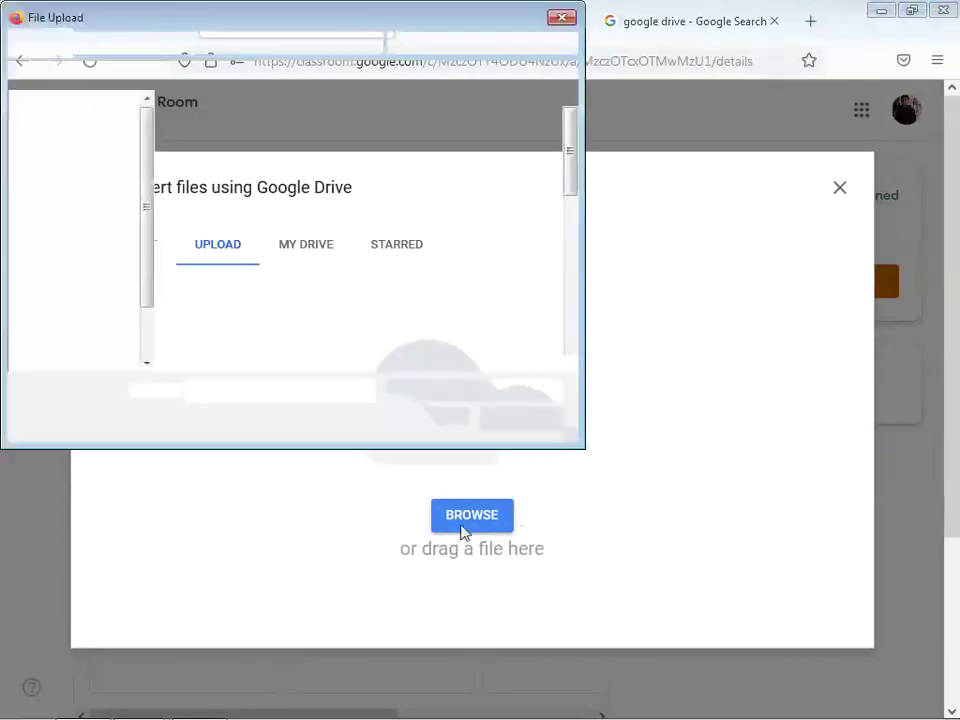
click(452, 162)
double_click(452, 162)
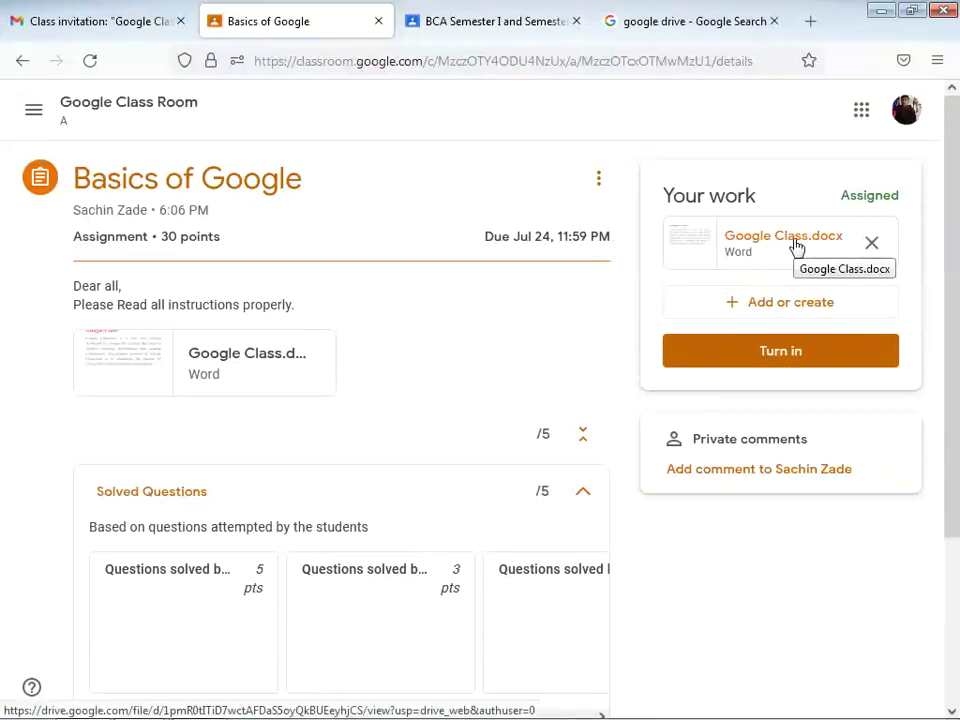
click(793, 358)
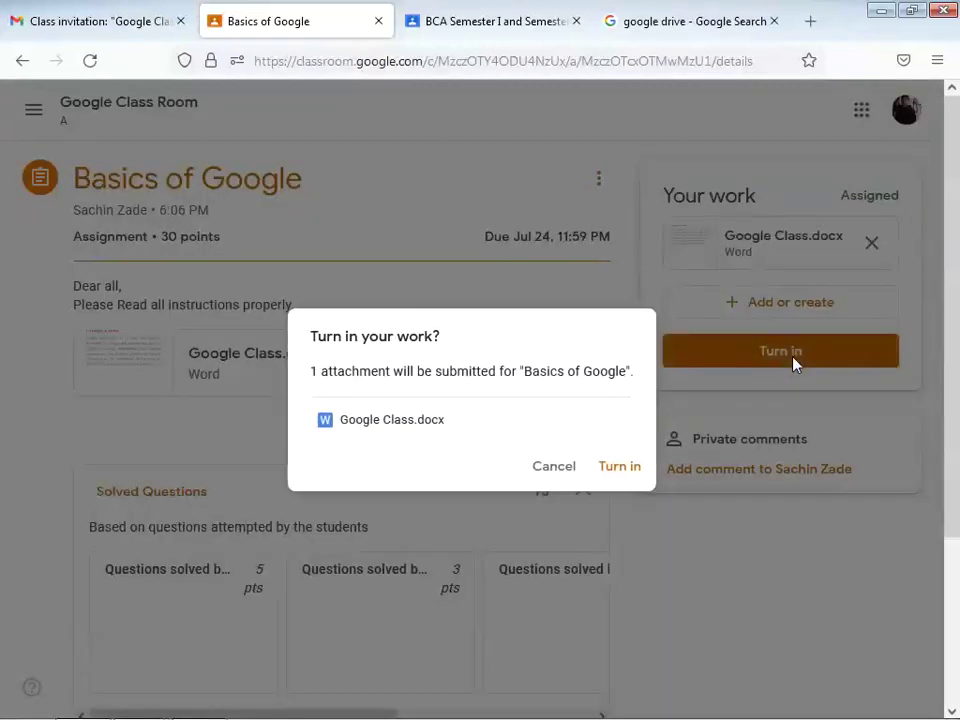
click(611, 470)
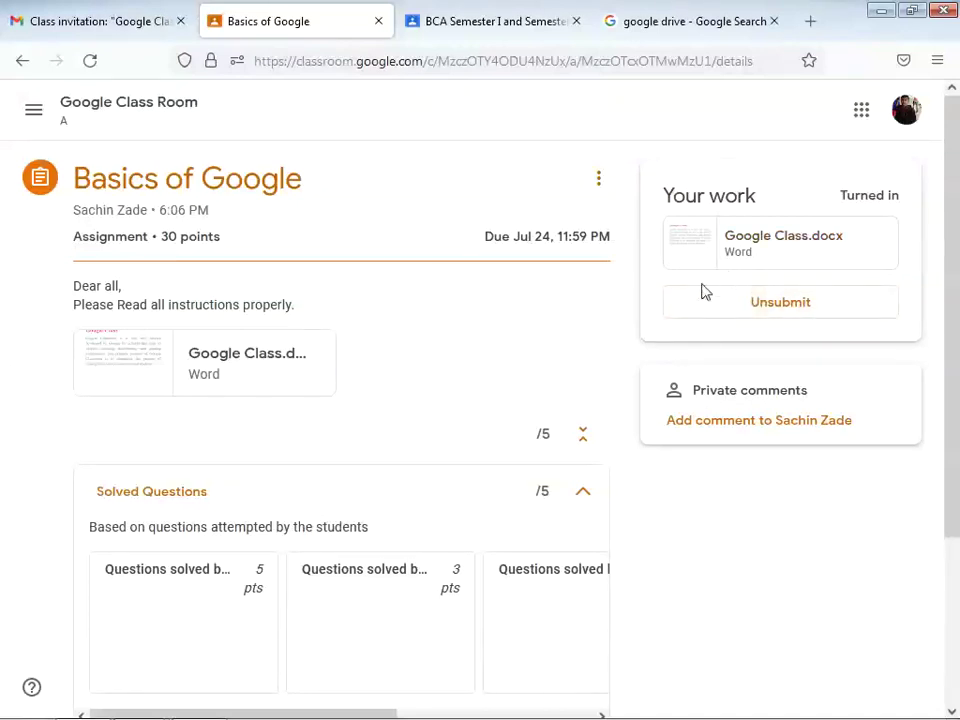
- Switch to the teacher's Chrome window and view the student work handed in for Basics of Google
key(alt+Tab)
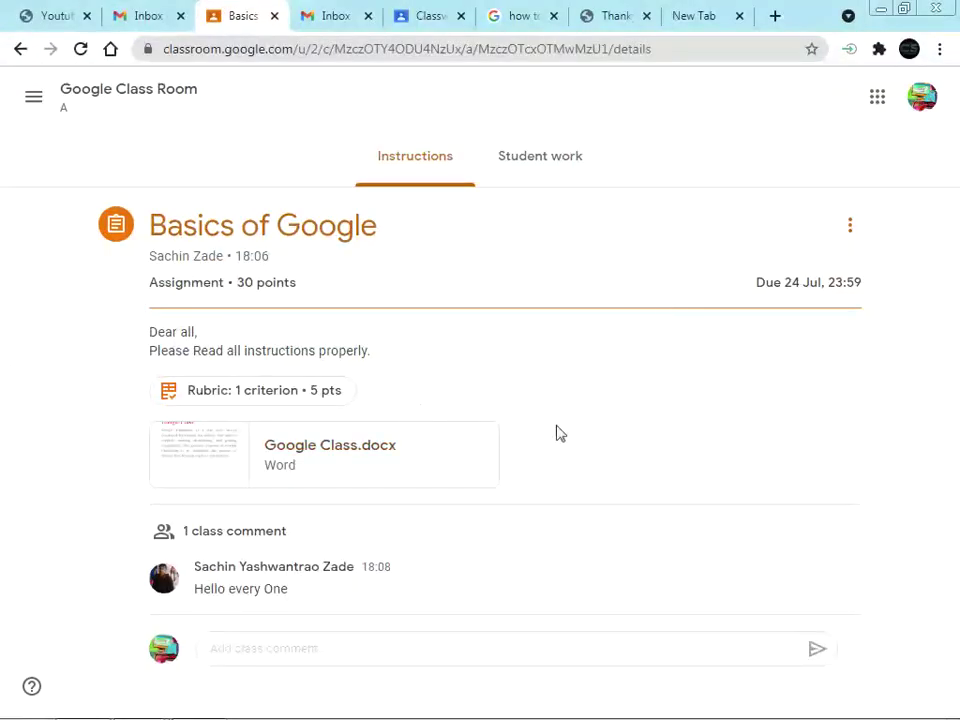
click(557, 167)
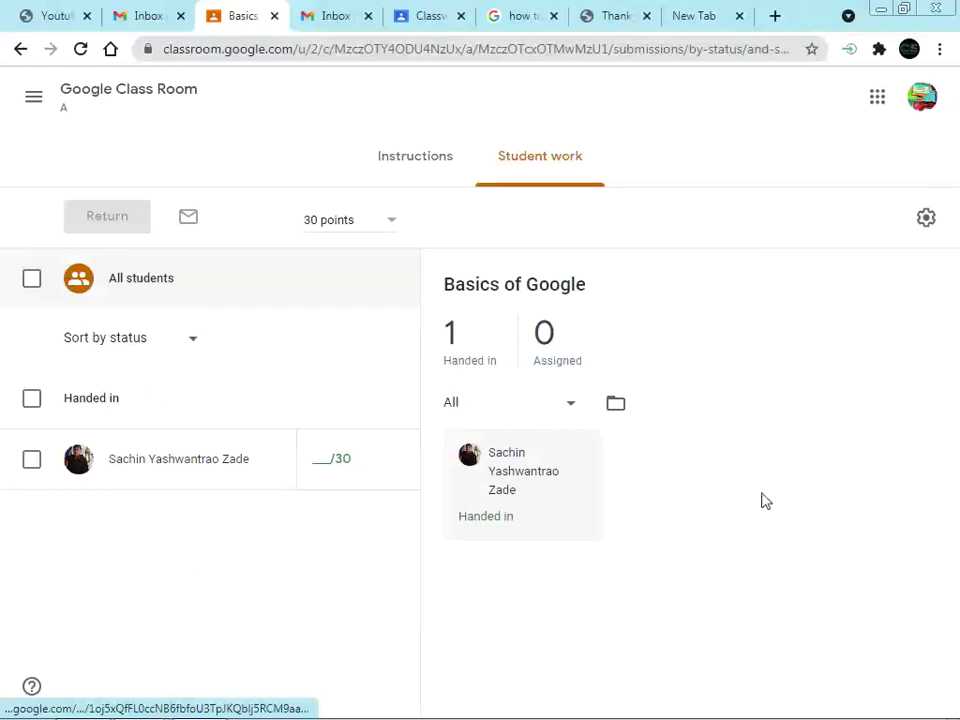
right_click(864, 411)
click(750, 471)
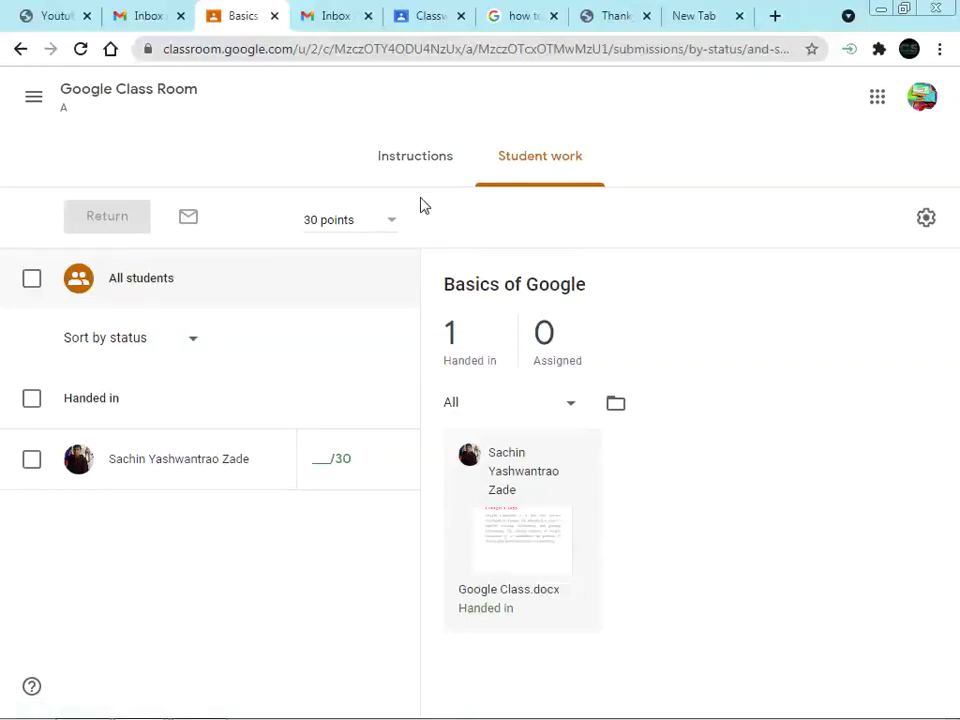
- Return to the Google Class Room stream, dismiss the tip about moving posts, and examine the assignment post's submission summary and class comment
click(33, 97)
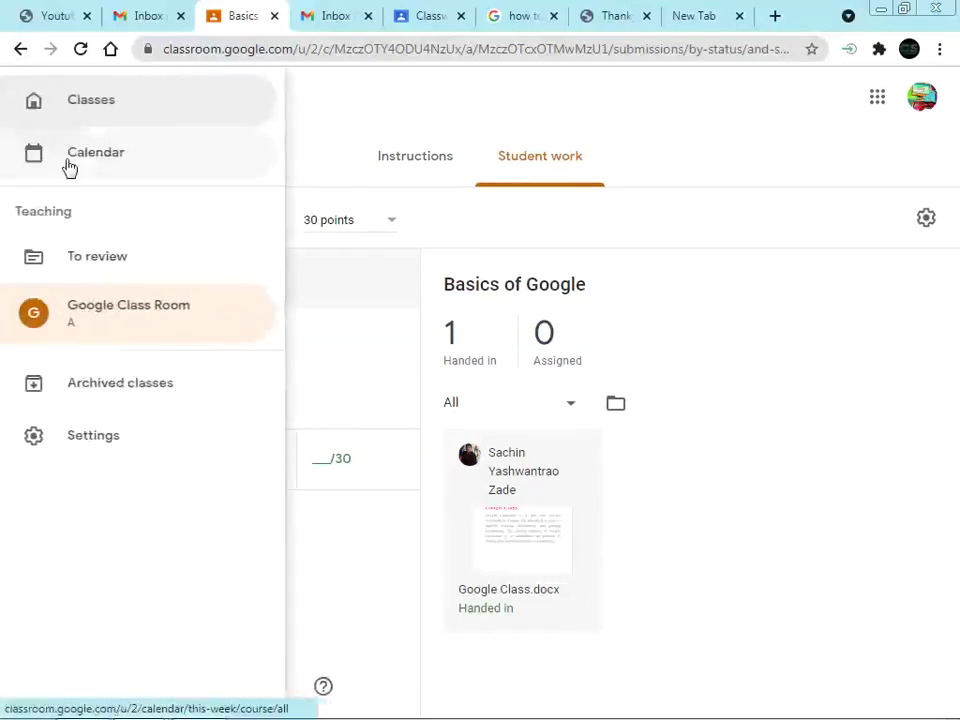
click(150, 310)
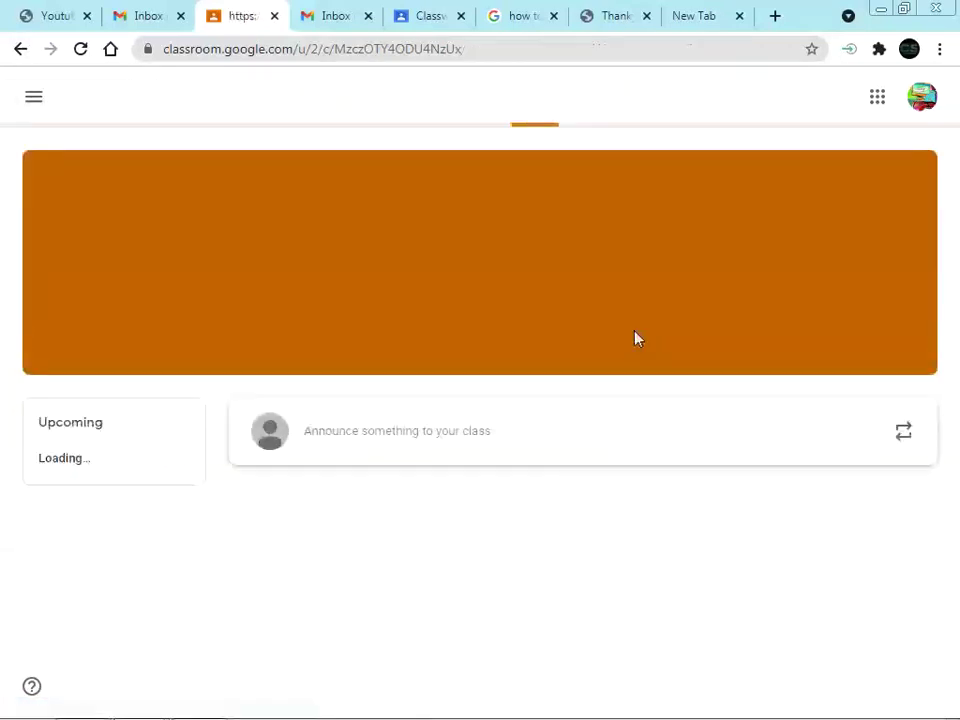
scroll(680, 380, down, 3)
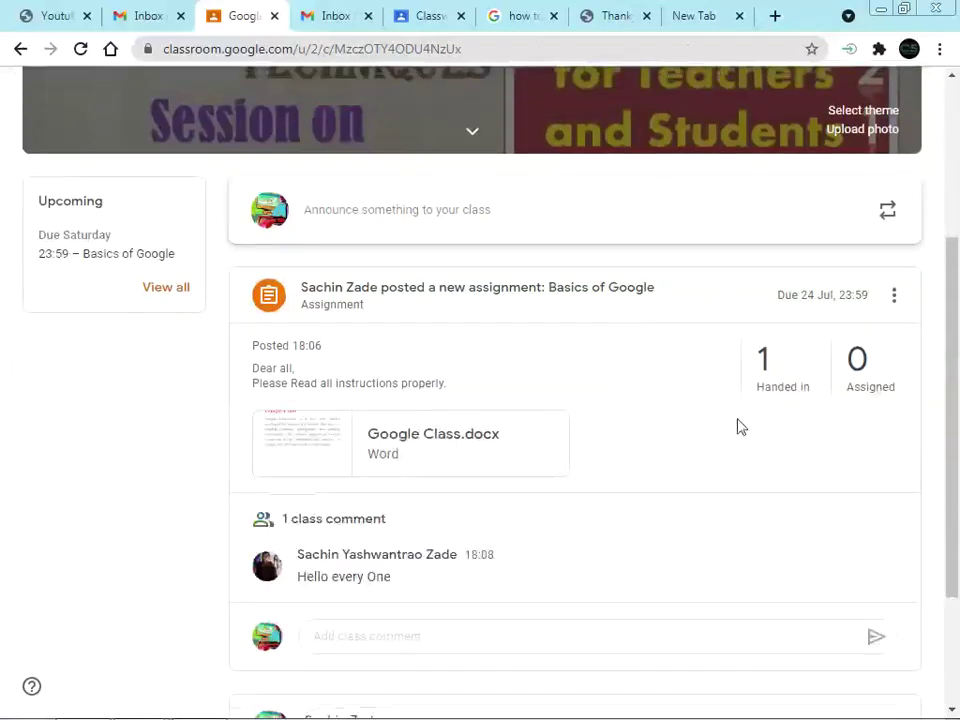
scroll(740, 395, down, 2)
scroll(774, 388, down, 2)
scroll(876, 394, up, 3)
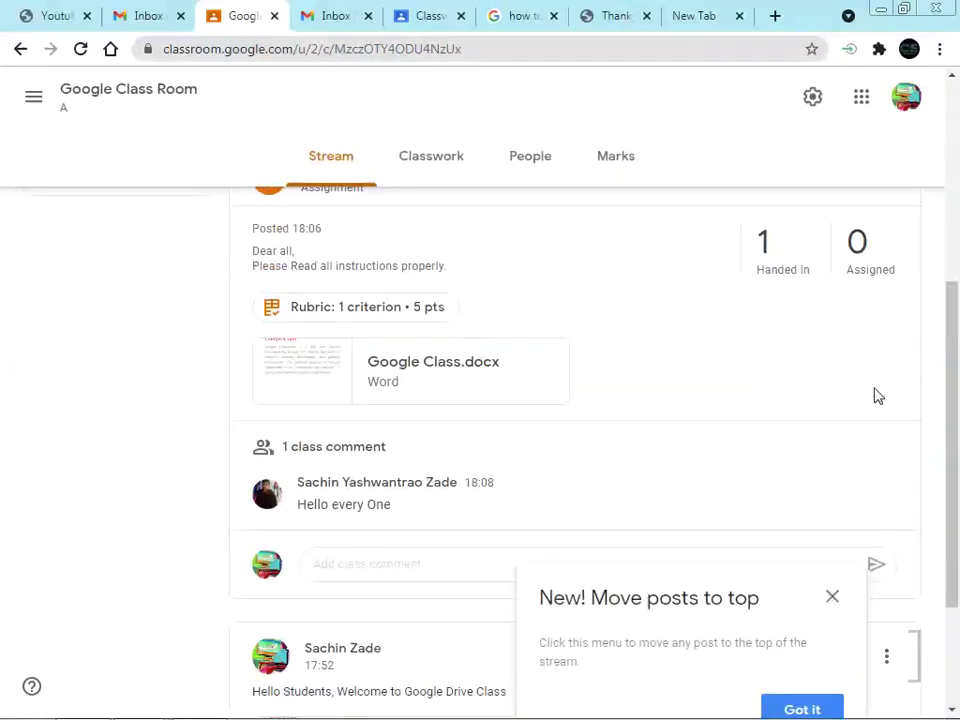
click(834, 597)
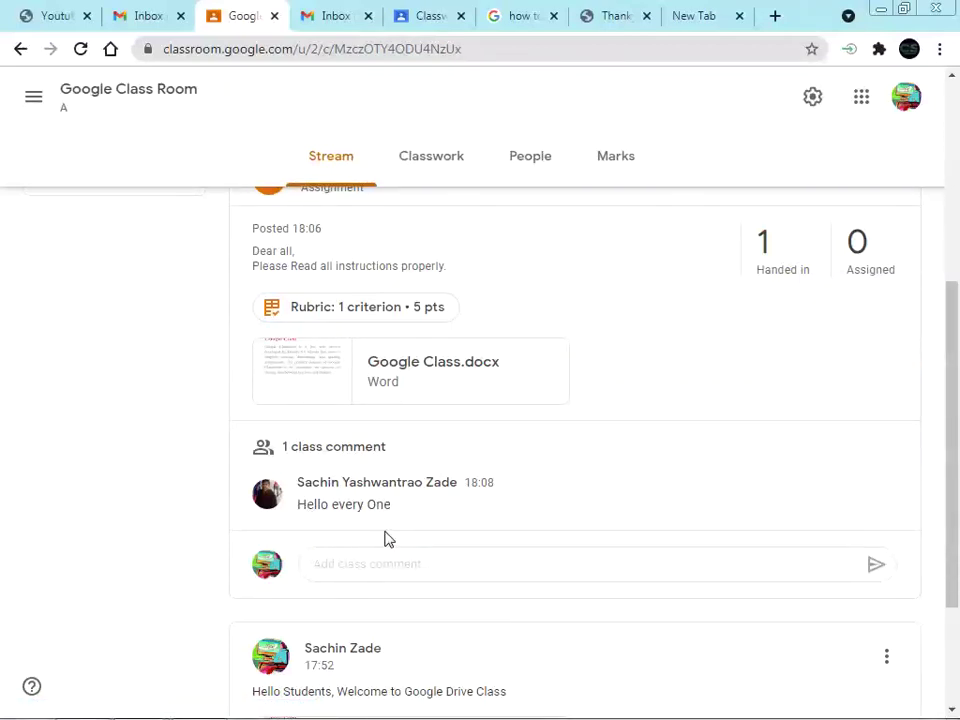
scroll(388, 540, up, 1)
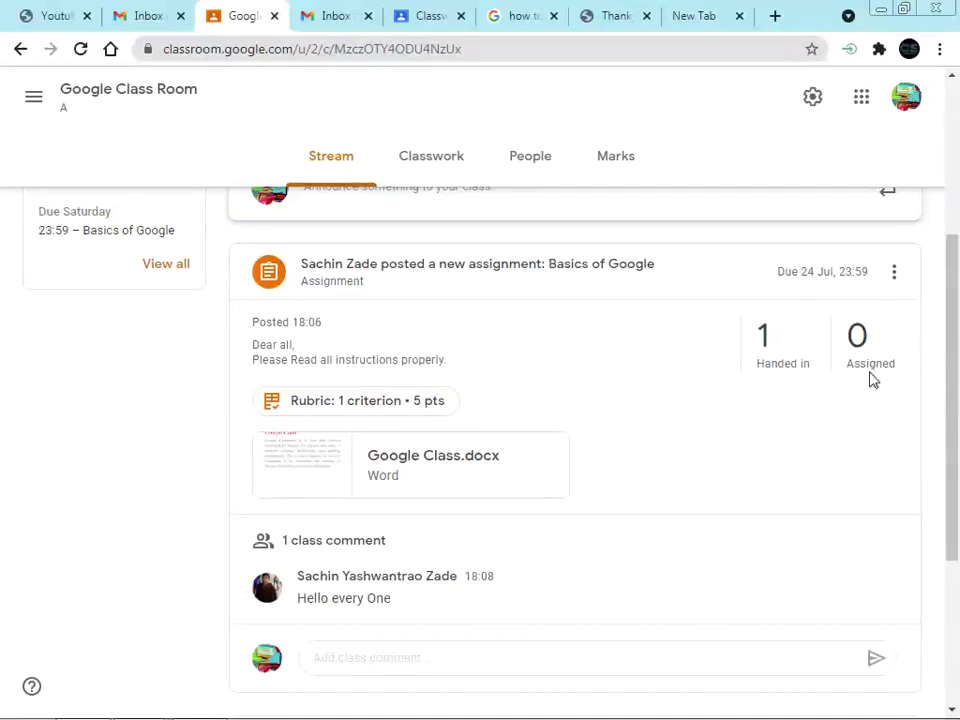
- View the handed-in work for Basics of Google, check the status filter options and open the student's Google Class.docx for marking
click(766, 345)
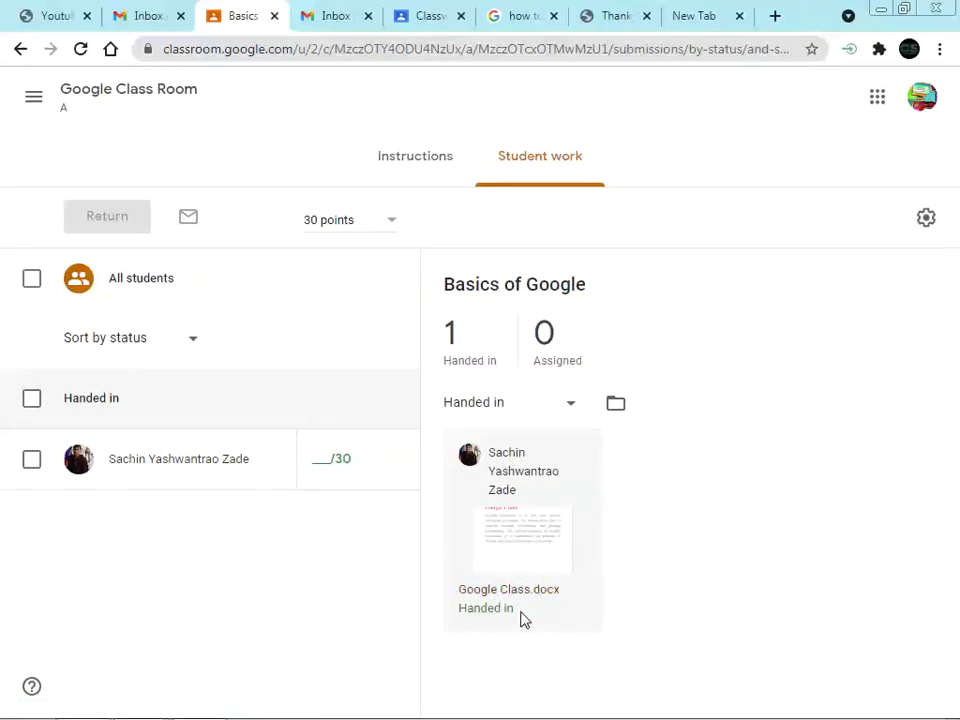
click(540, 546)
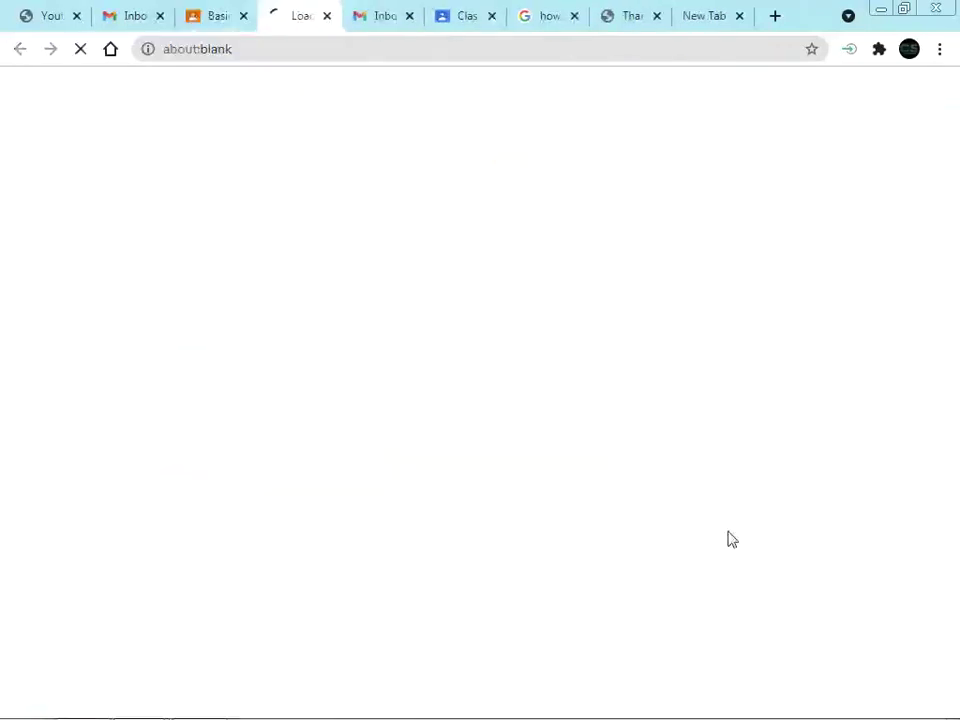
click(223, 19)
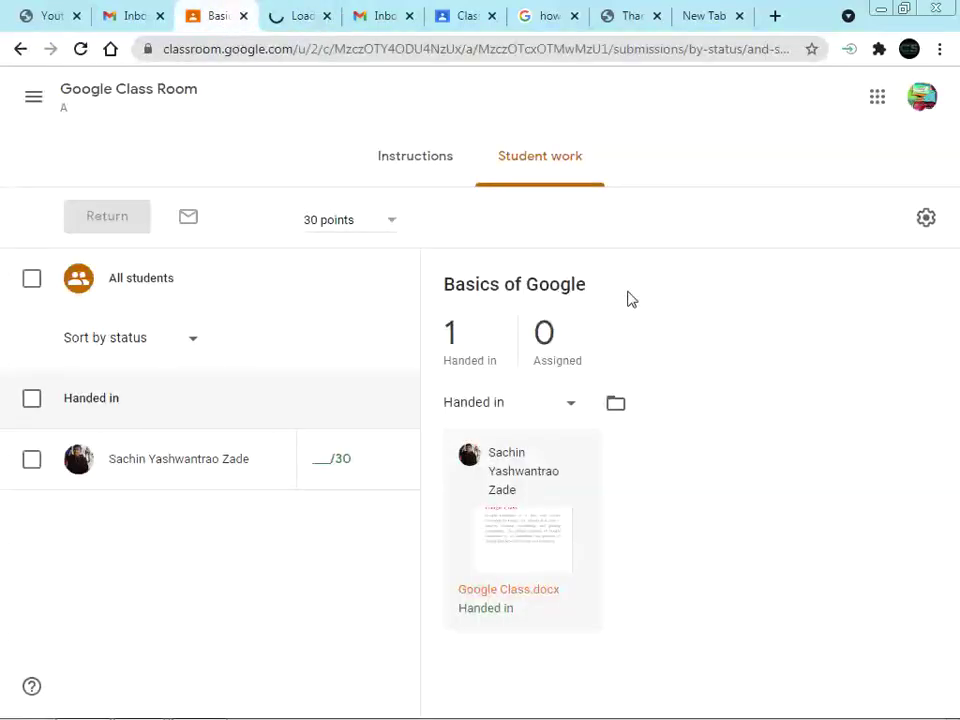
click(570, 405)
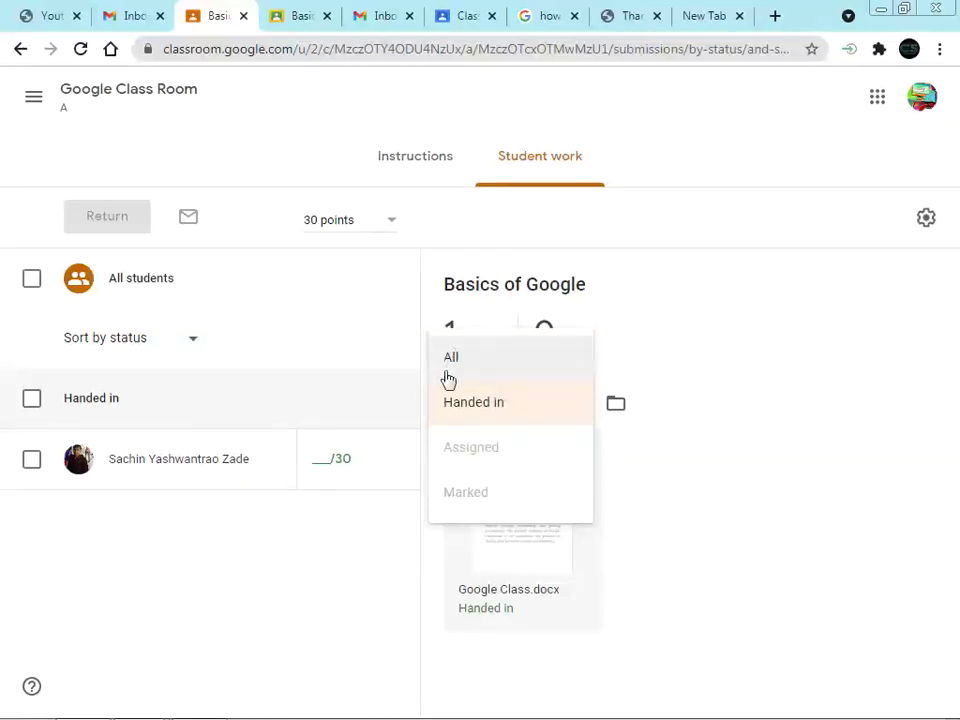
click(760, 285)
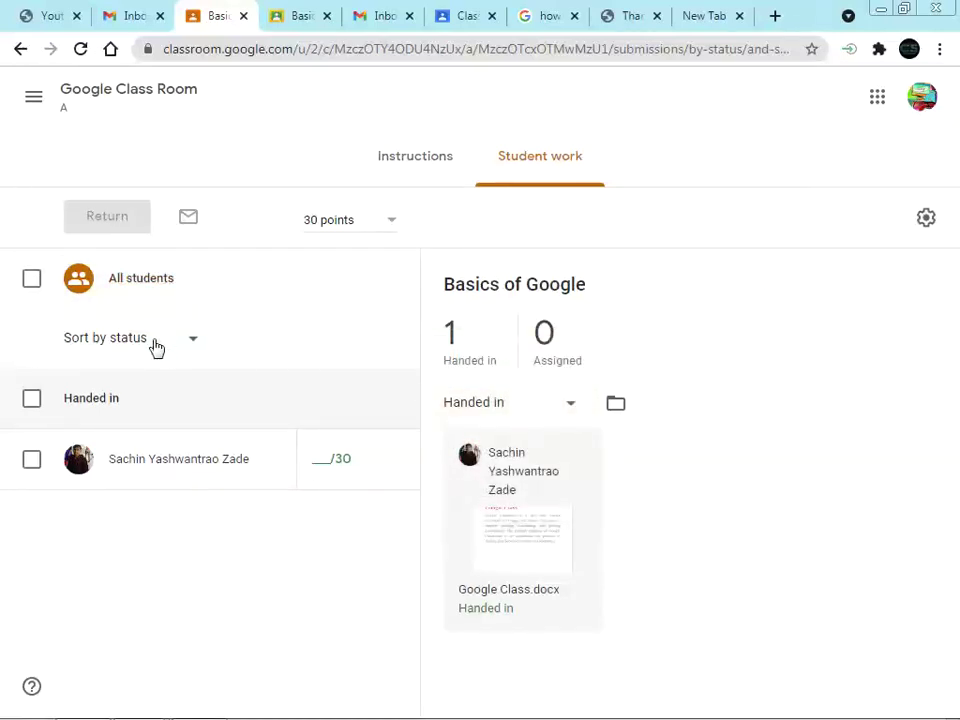
click(301, 18)
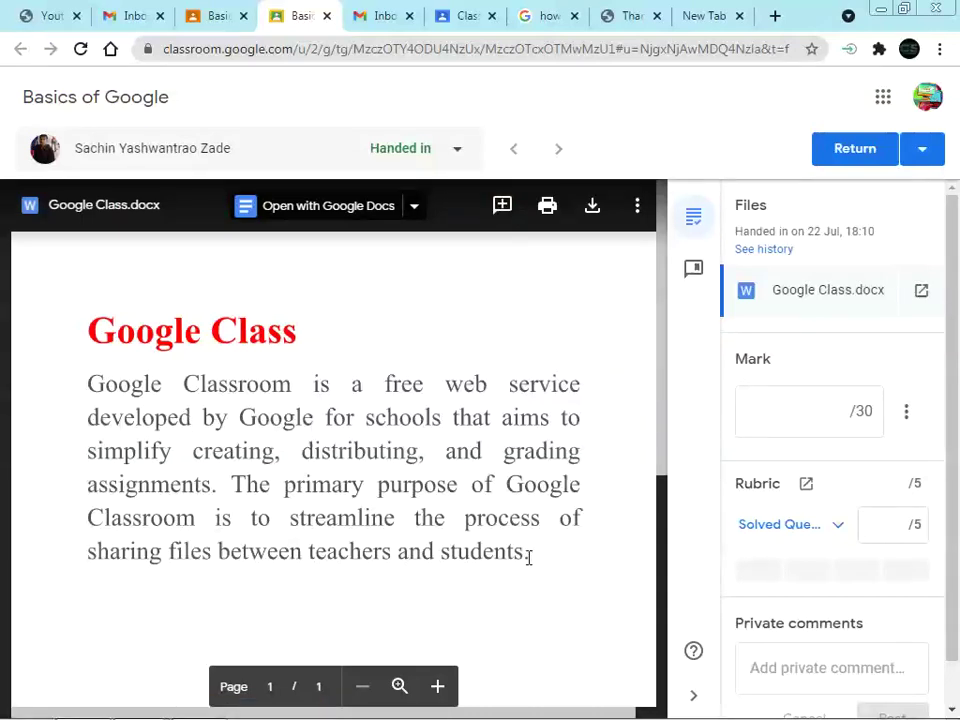
- Read through the submitted document's text and give it a mark of 20 out of 30
click(801, 414)
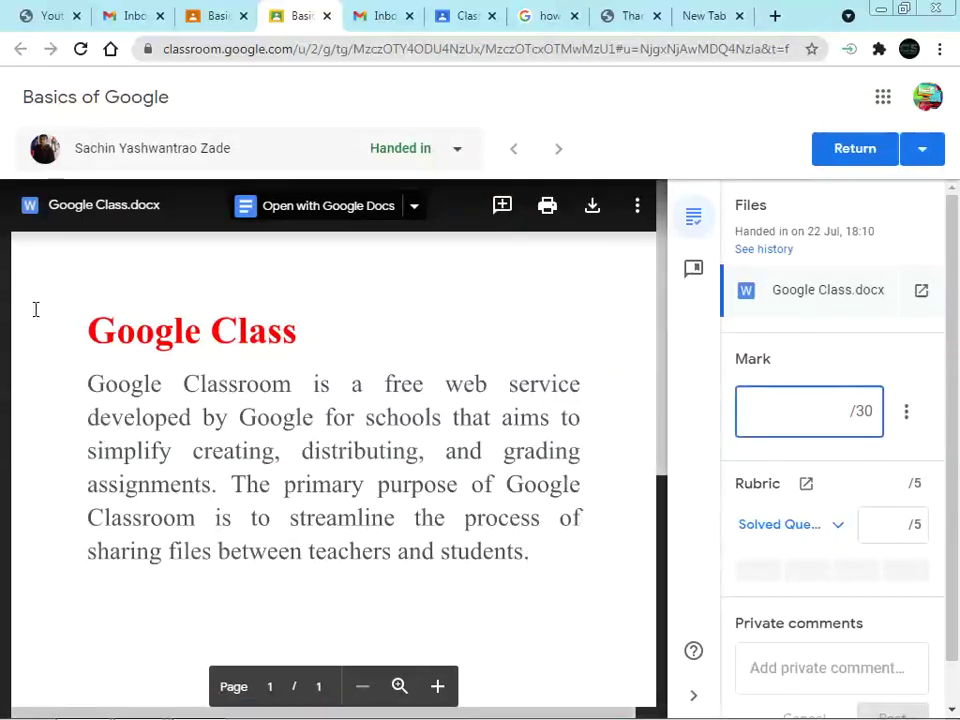
drag(91, 330, 519, 555)
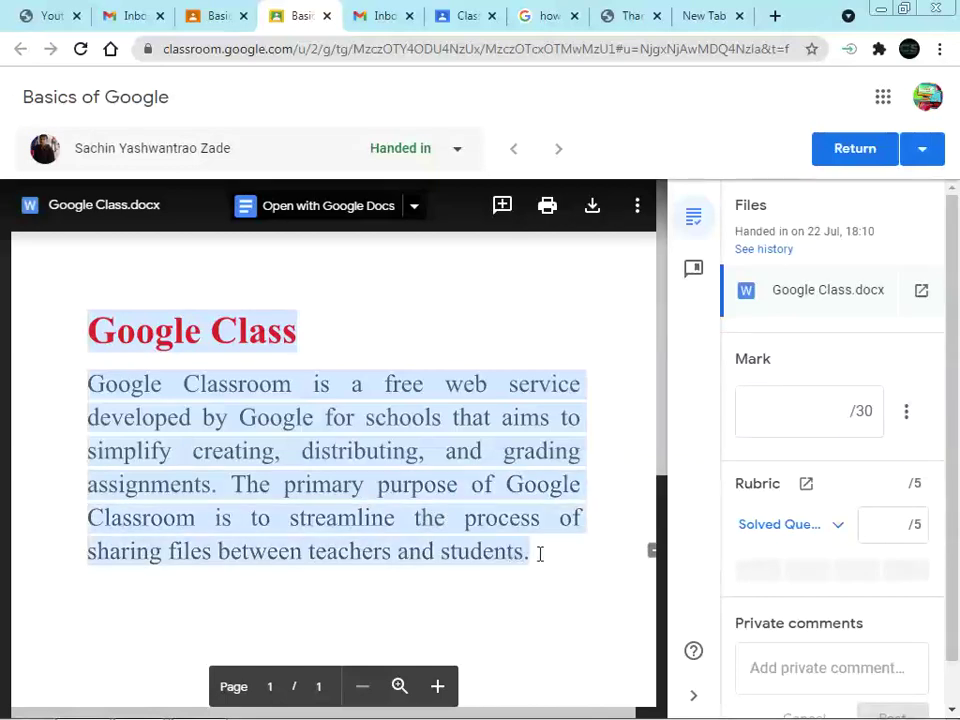
click(838, 422)
text(20)
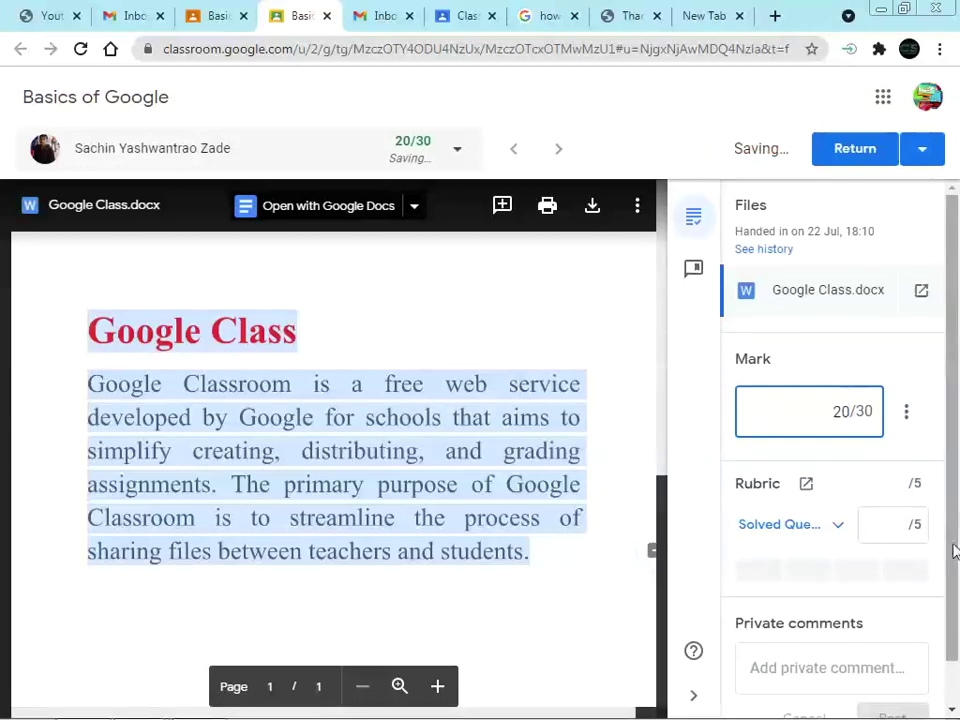
- Expand the Solved Questions rubric criterion and rate it at the 5-point level, followed by the 3-point level
scroll(953, 527, down, 1)
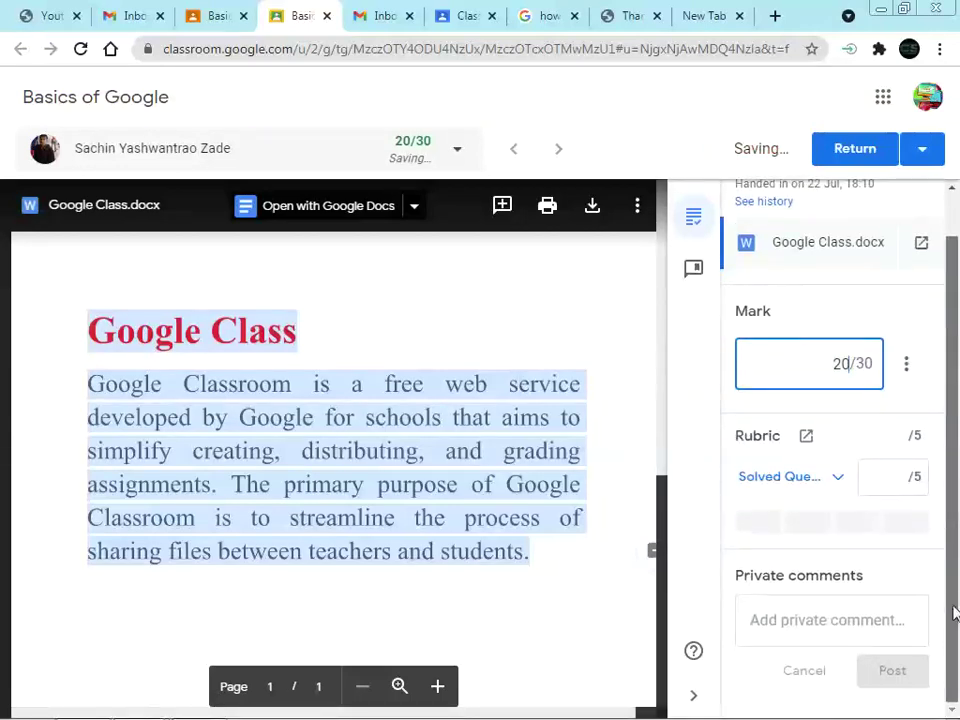
click(840, 481)
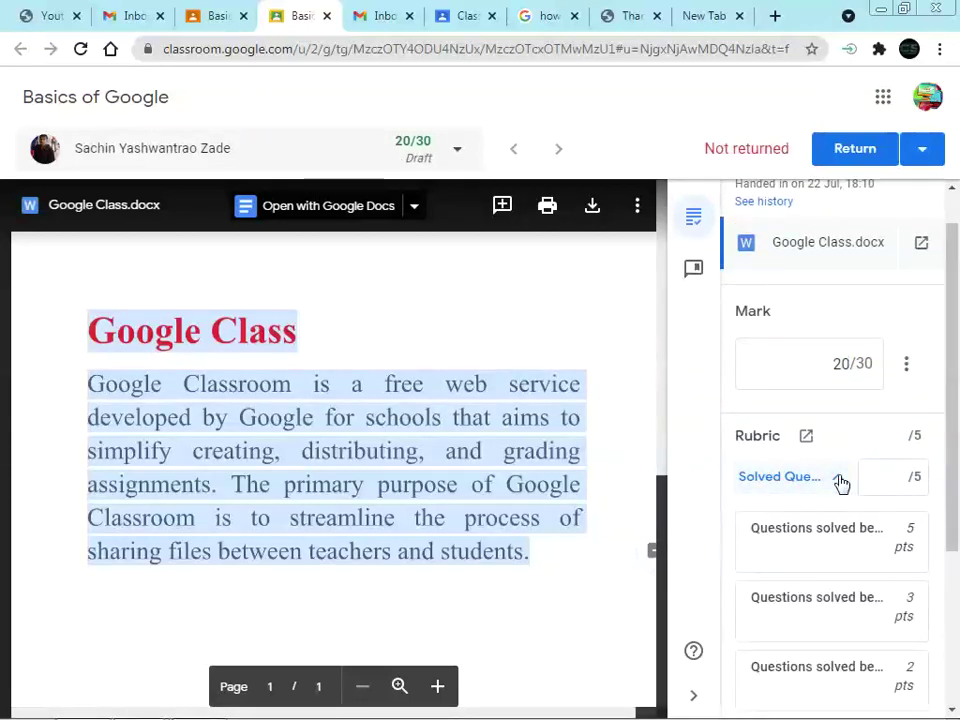
click(838, 553)
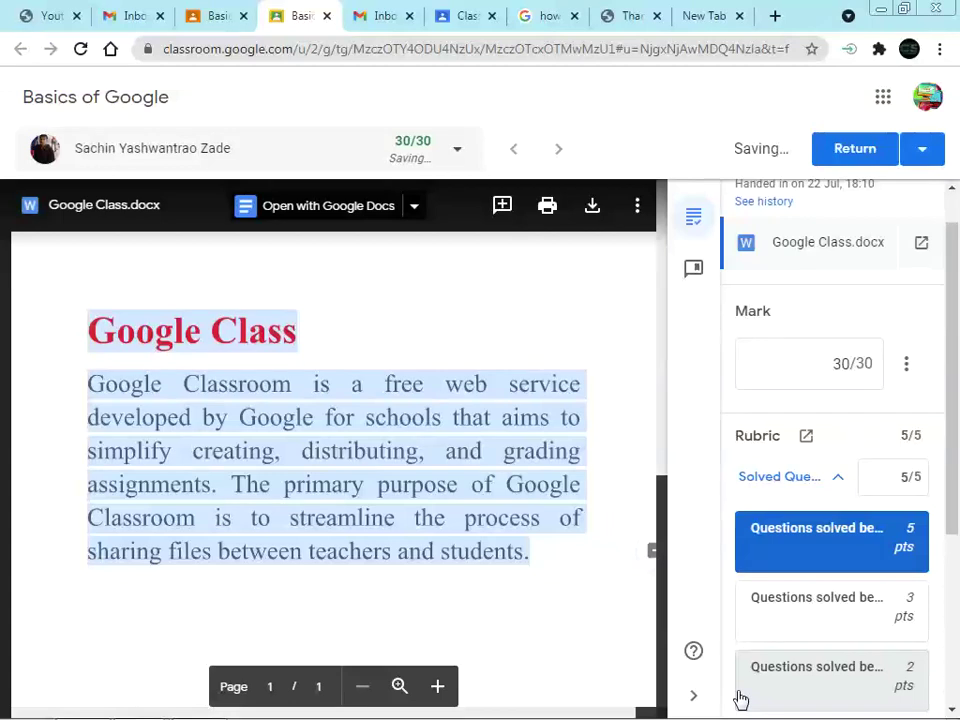
click(836, 618)
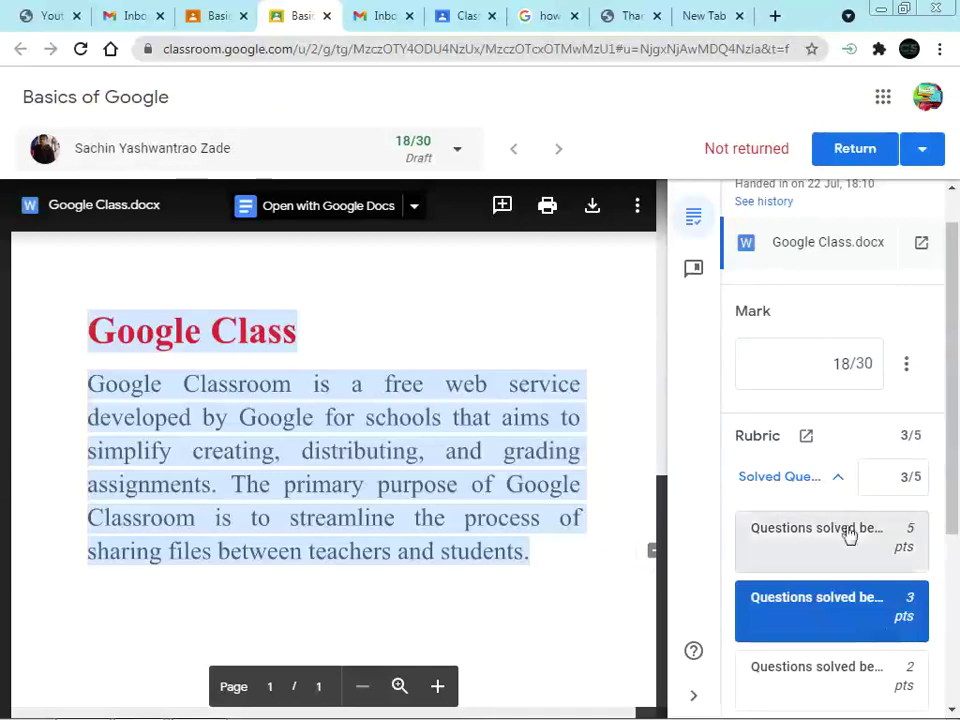
- Check the options for the mark and replace the overall mark with 20 out of 30
click(848, 363)
click(910, 372)
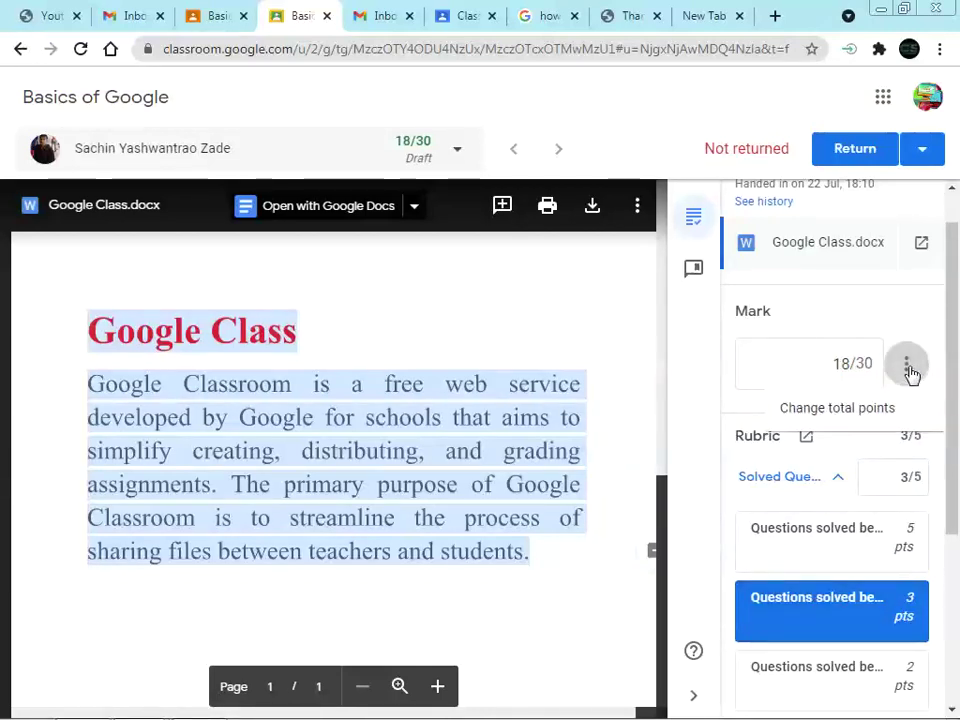
click(866, 298)
click(848, 363)
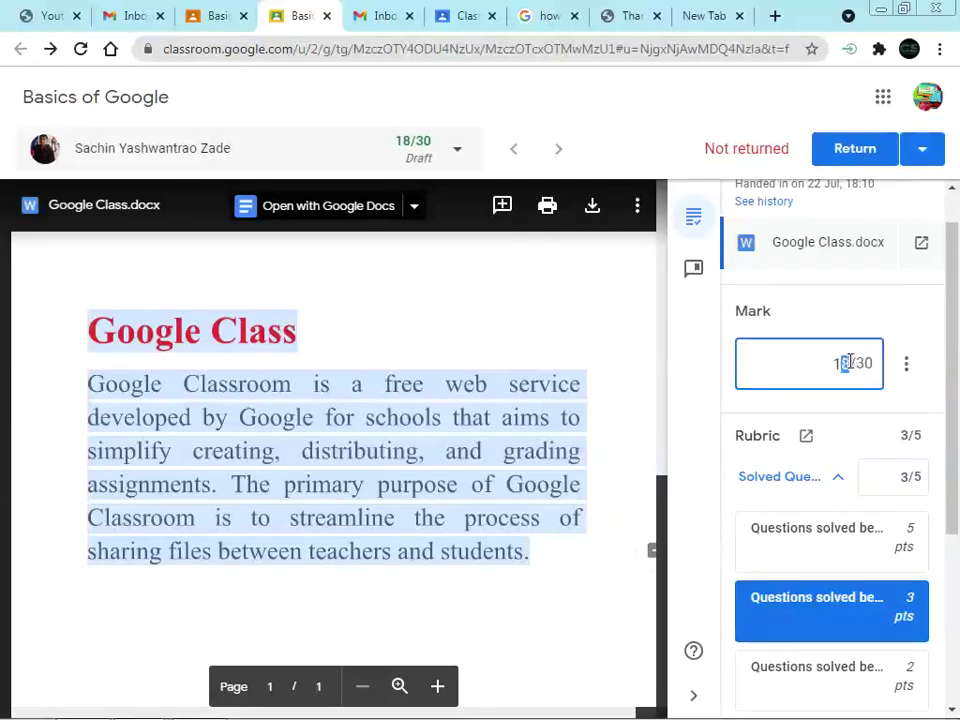
key(BackSpace)
key(BackSpace)
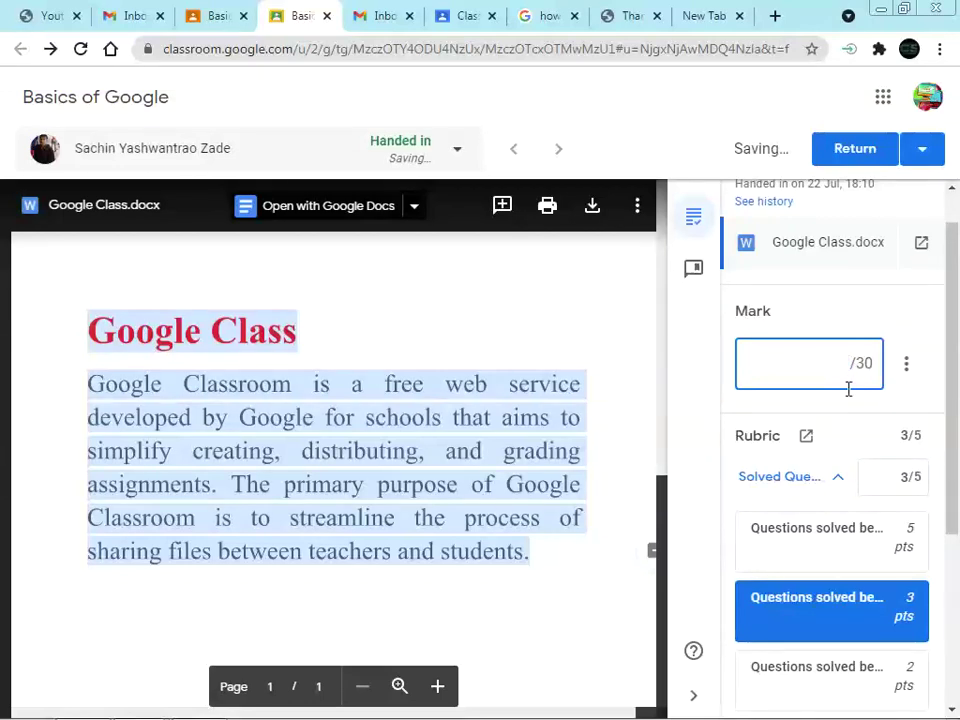
text(20)
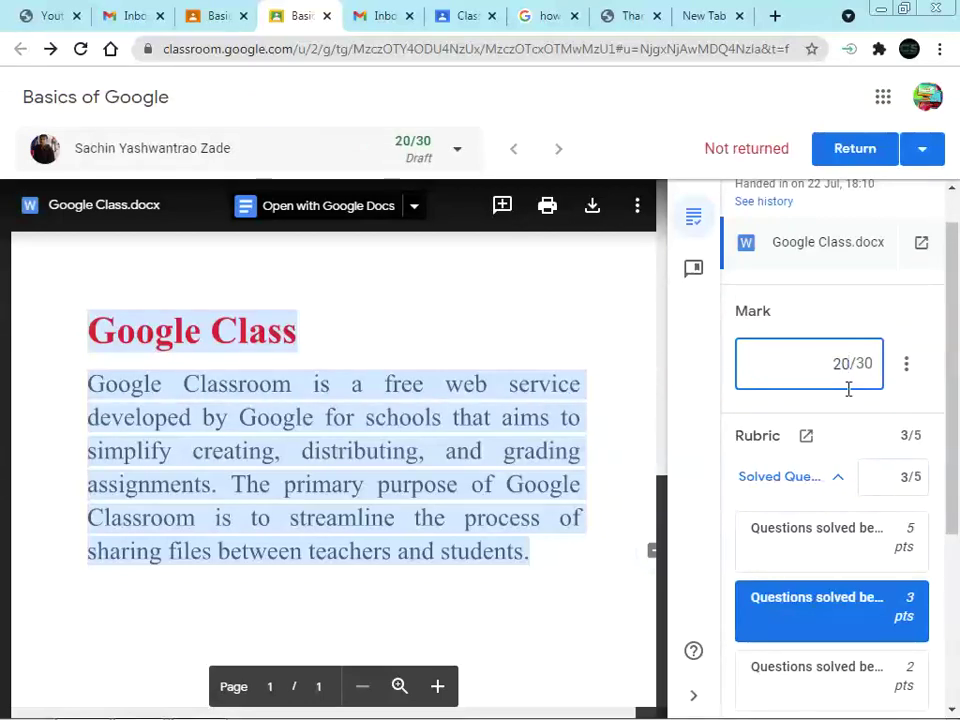
click(696, 450)
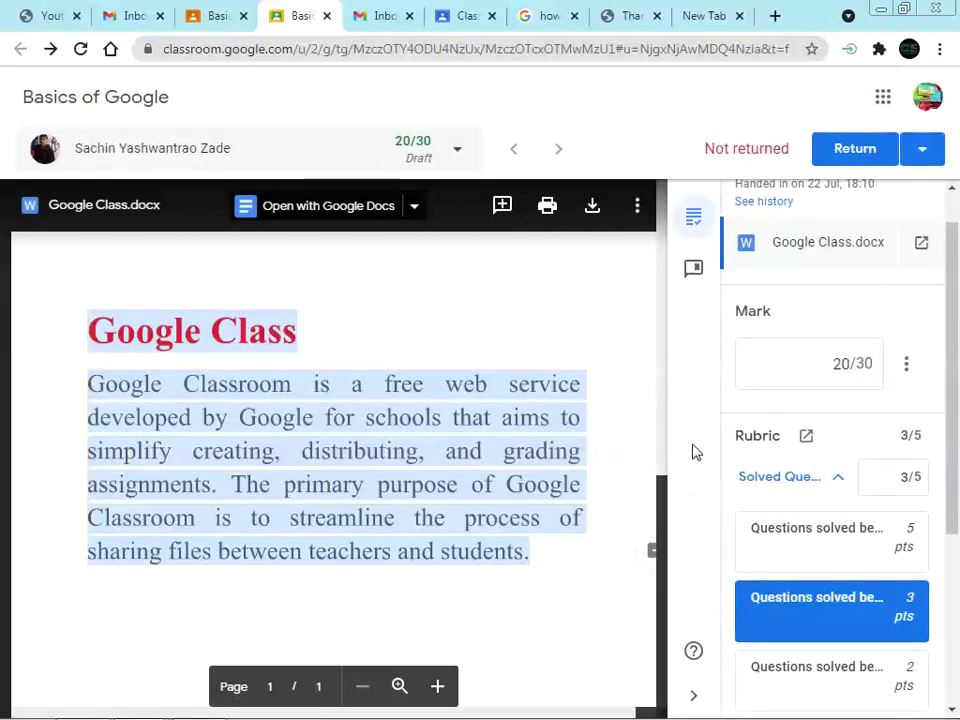
- Try the 5-point and 3-point levels of the Solved Questions criterion and settle on the 2-point level
mouse_move(953, 446)
mouse_down()
mouse_move(956, 531)
mouse_move(949, 435)
mouse_up()
click(816, 444)
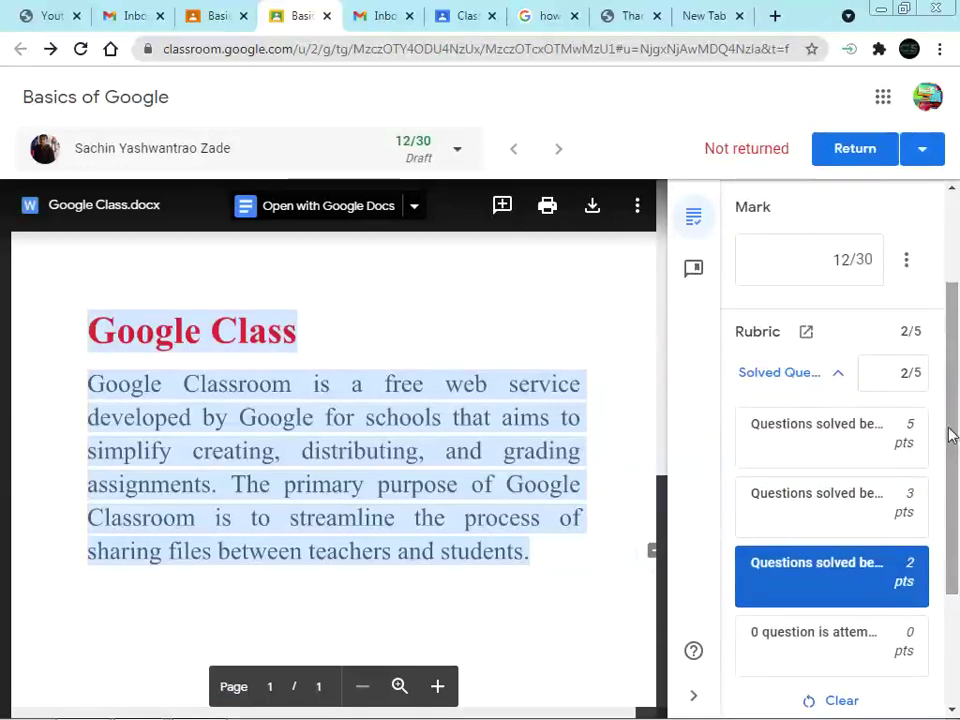
click(840, 436)
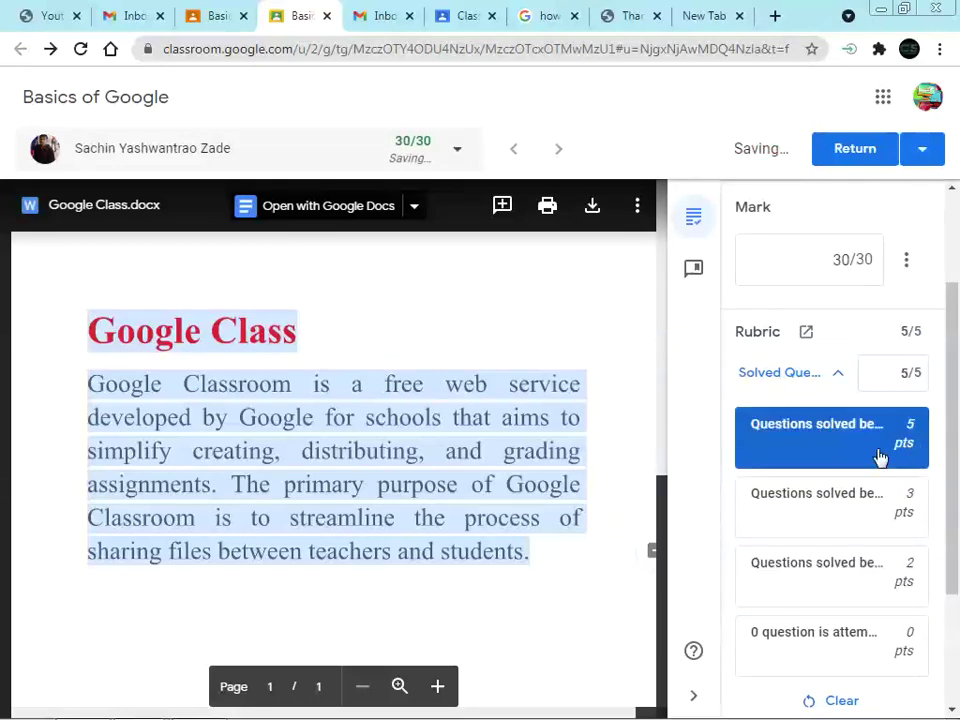
click(816, 507)
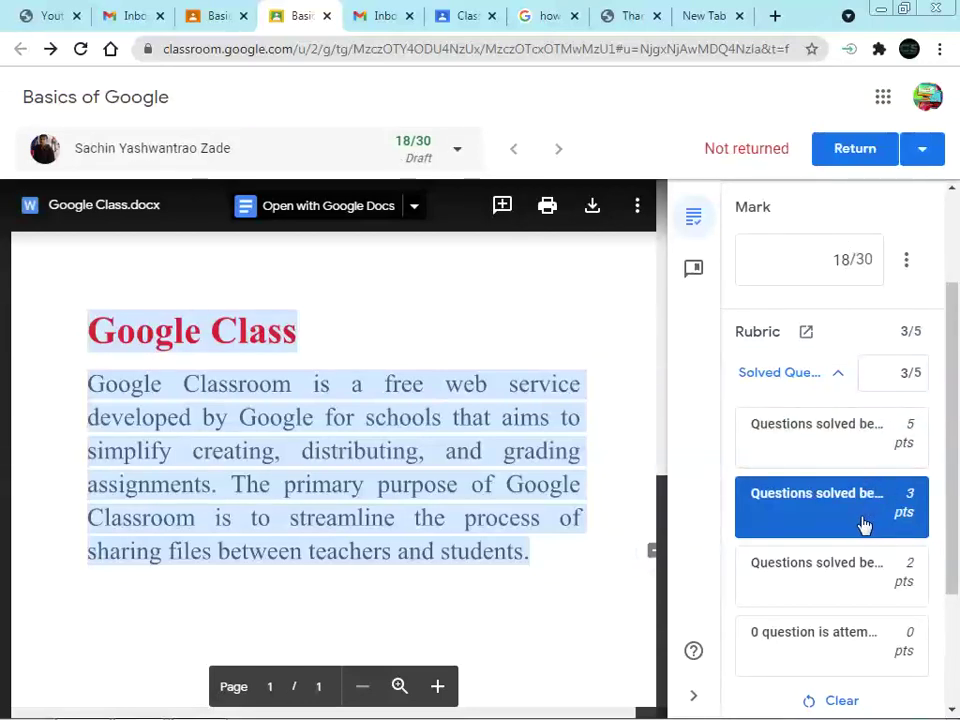
scroll(806, 504, down, 2)
click(815, 488)
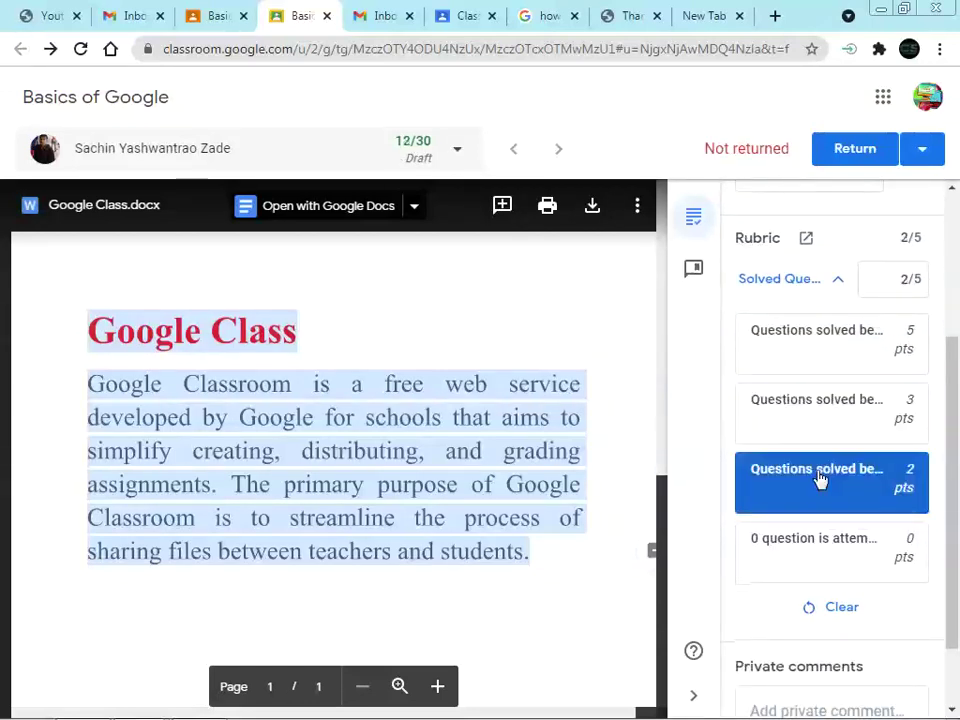
- Post the private comment "Do more study" on the student's submission
scroll(848, 490, up, 2)
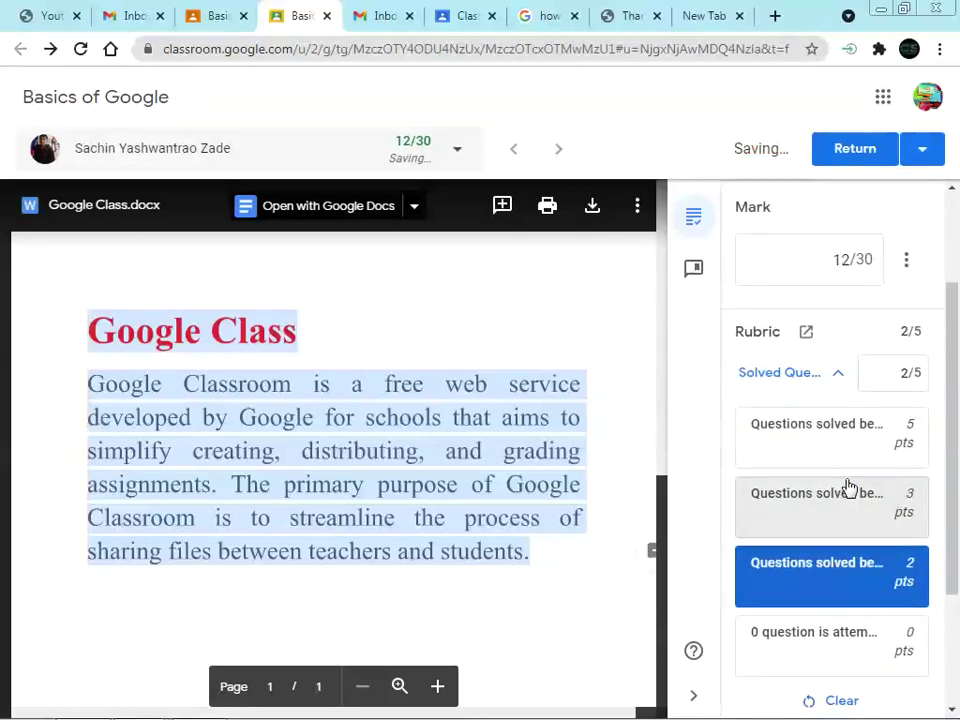
scroll(848, 488, up, 3)
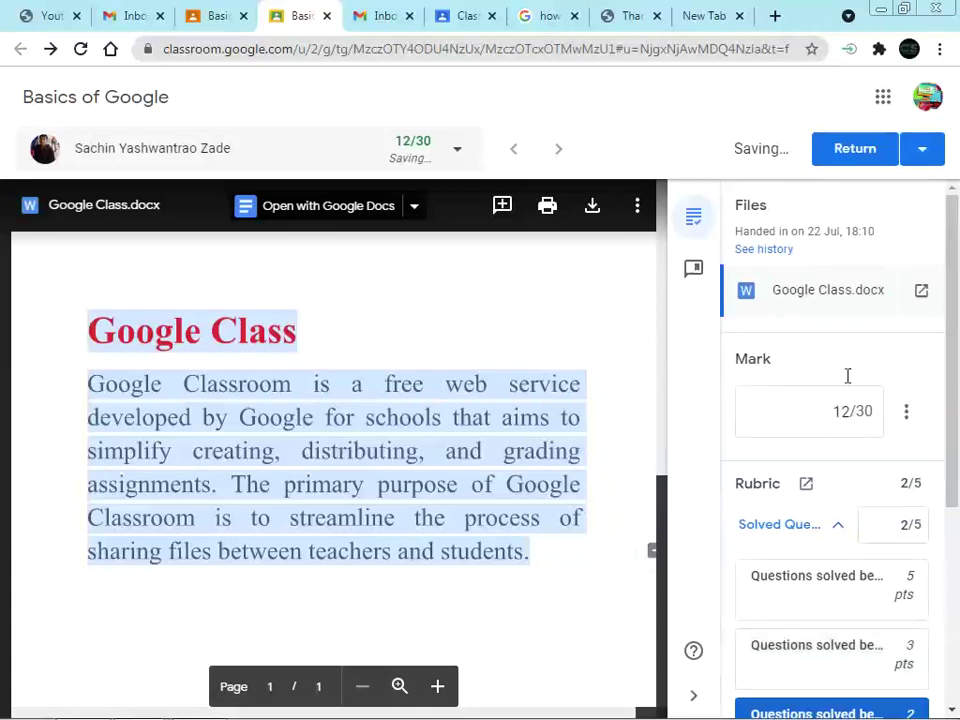
scroll(857, 510, down, 4)
scroll(857, 506, down, 3)
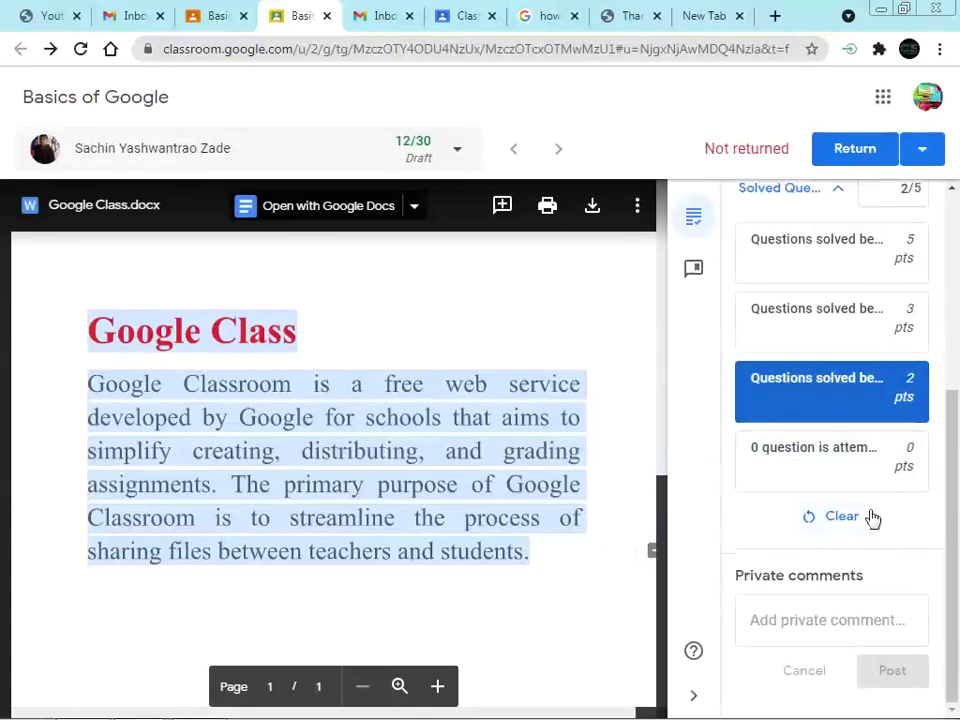
click(820, 617)
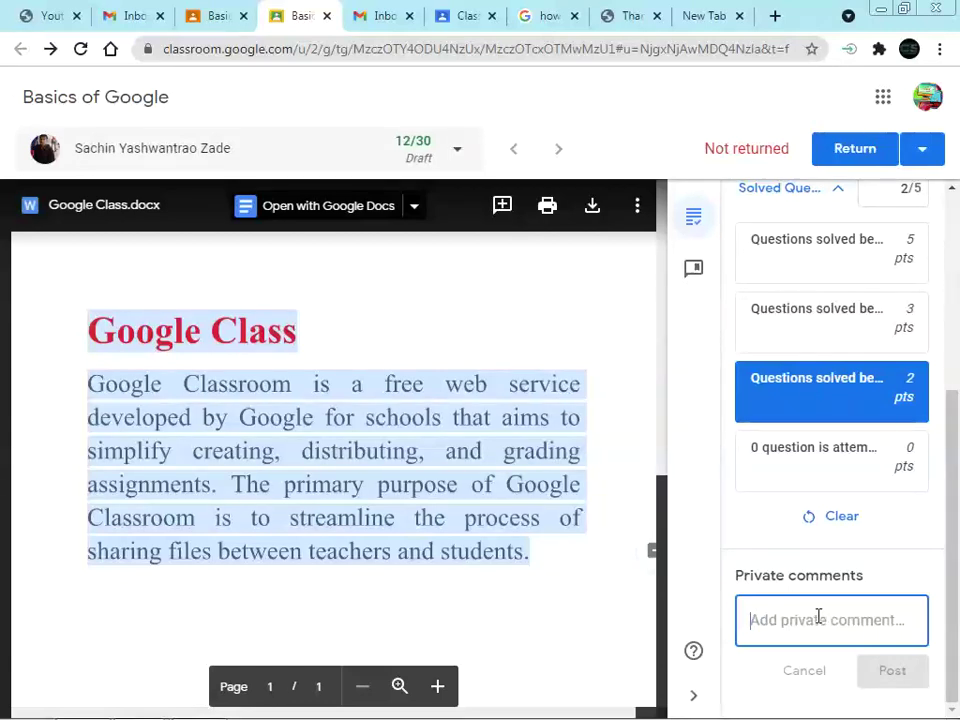
text(Do more )
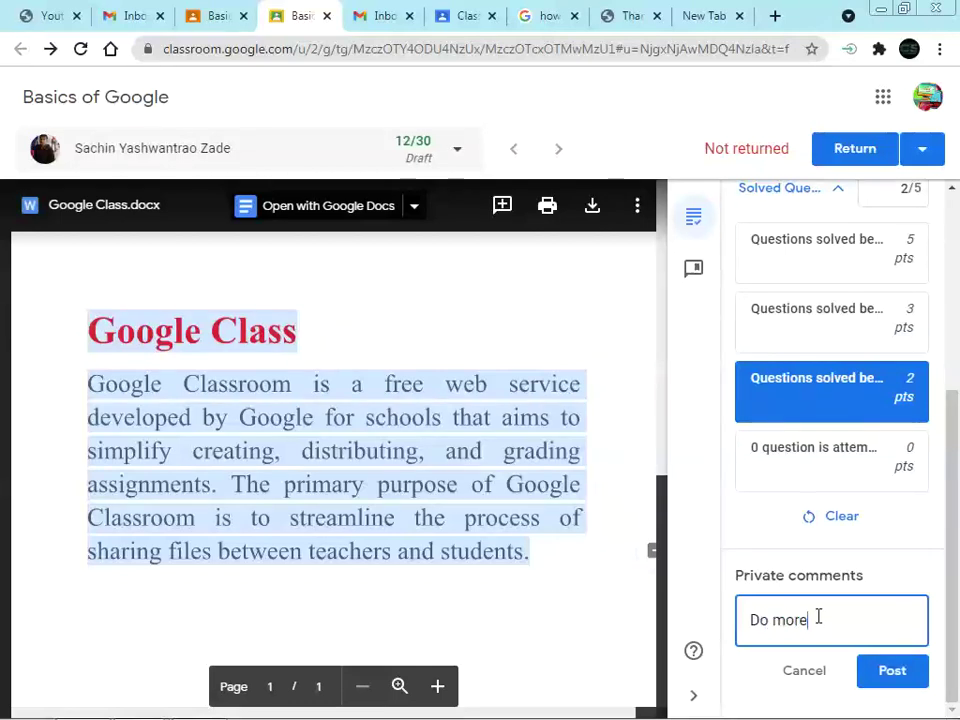
text(study)
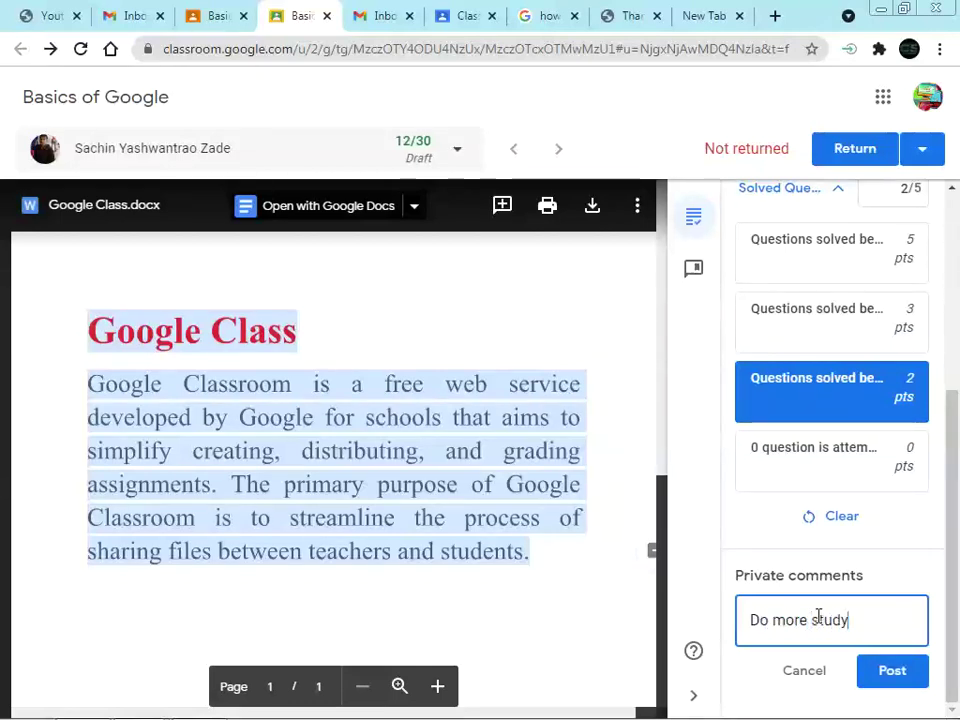
click(880, 684)
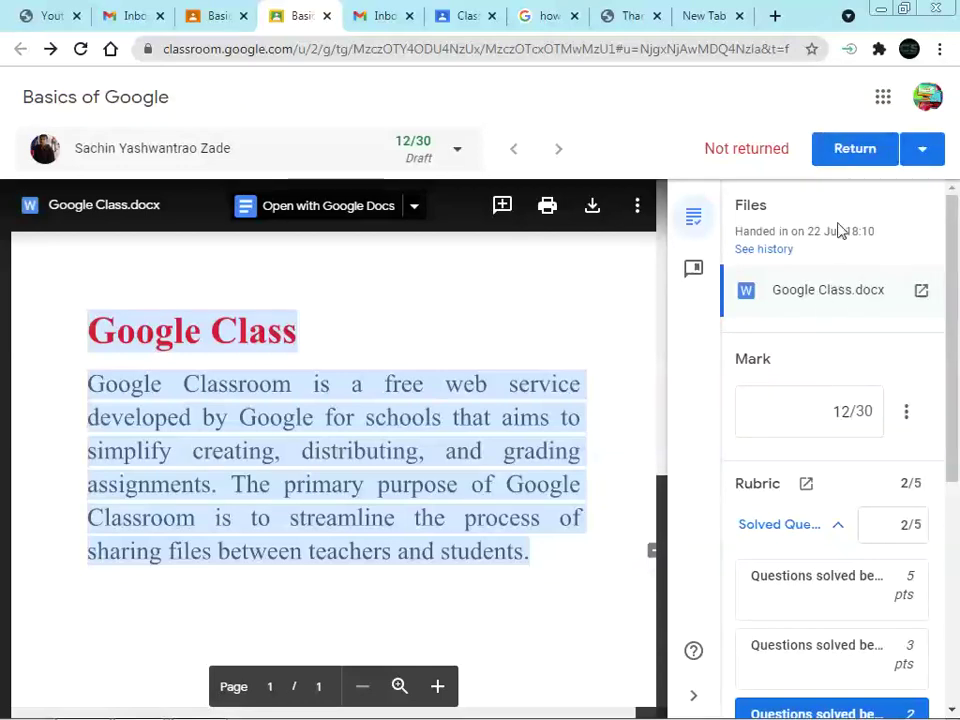
- Check the return options and return the marked submission to the student, confirming the return
click(921, 152)
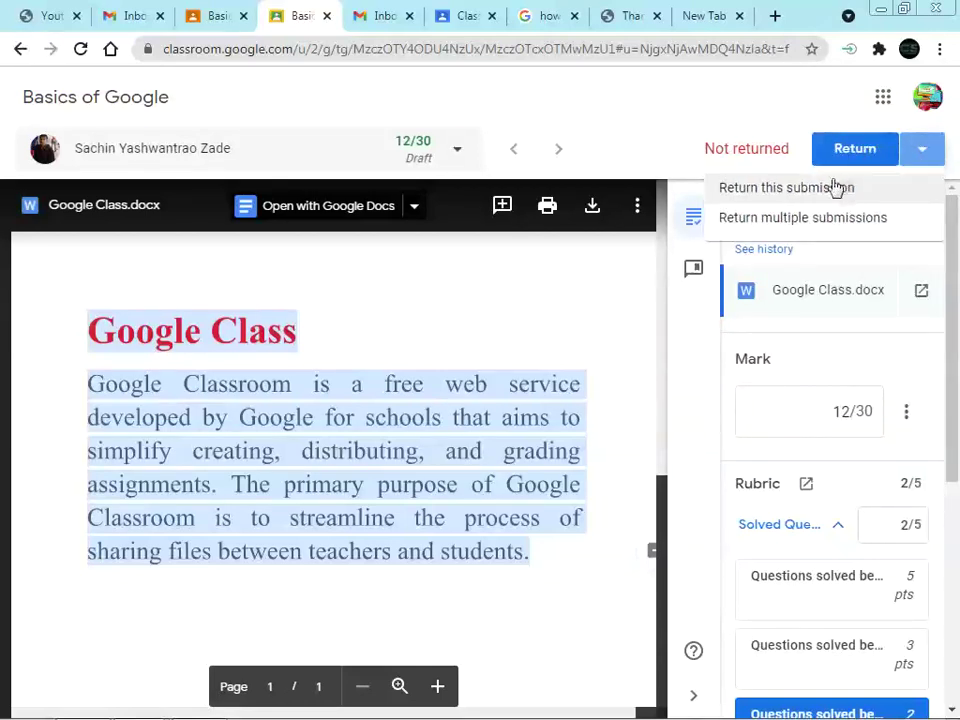
click(855, 150)
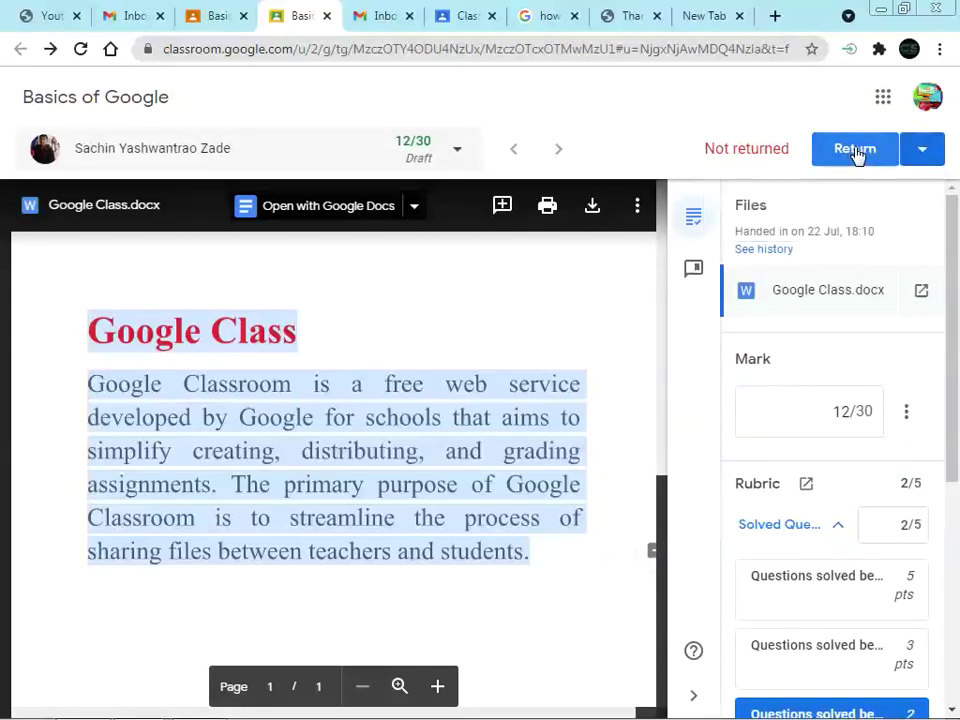
click(855, 150)
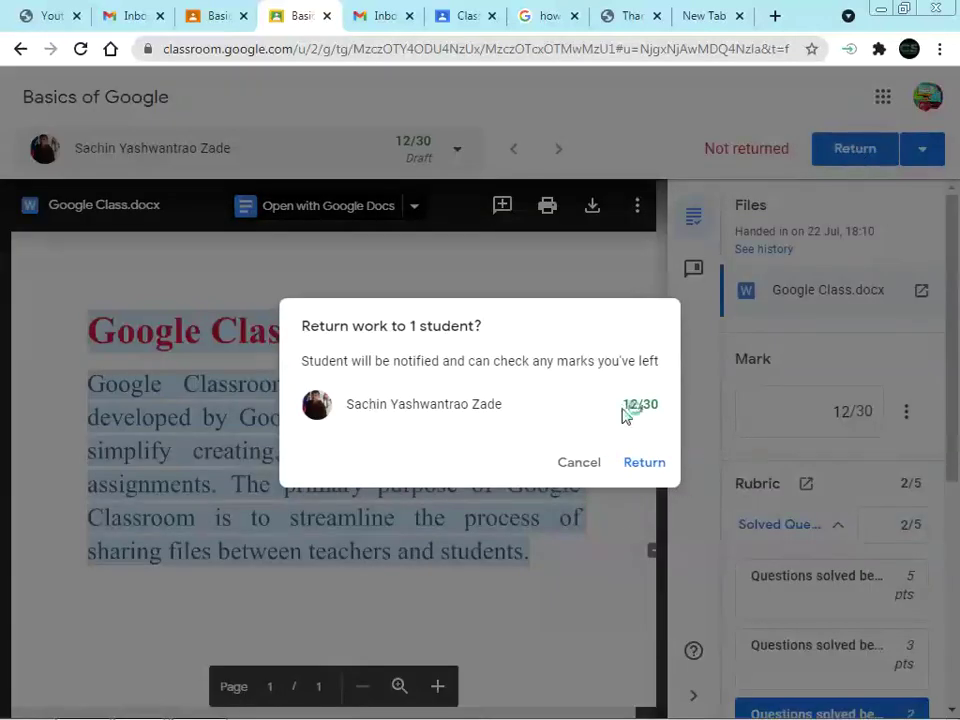
click(654, 466)
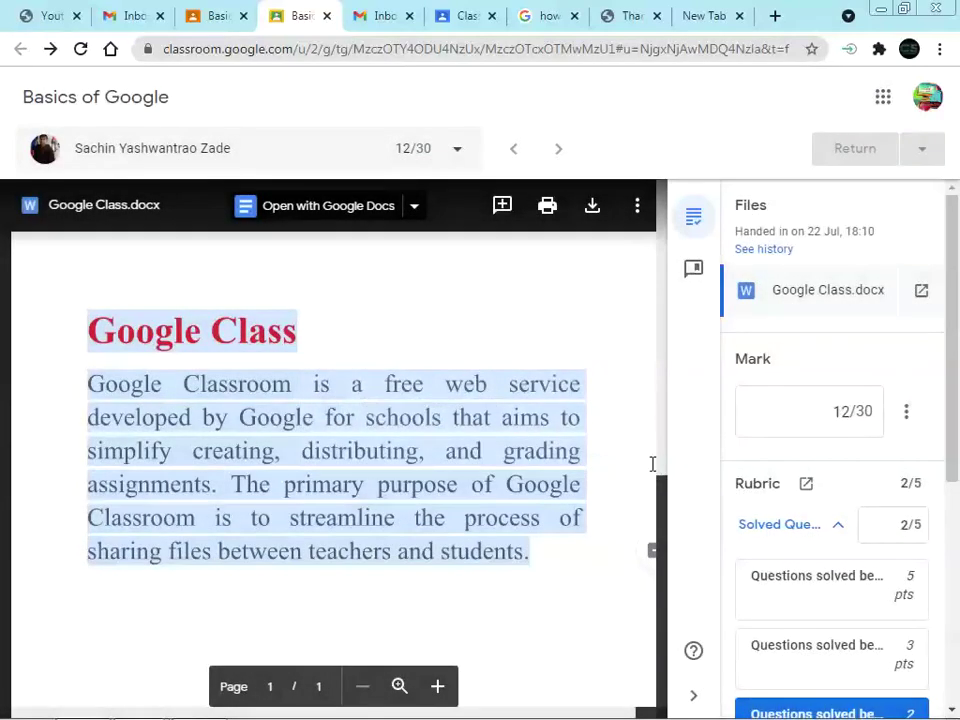
- Switch to the student's browser window and reload the Basics of Google assignment to check the returned mark
key(alt+Tab)
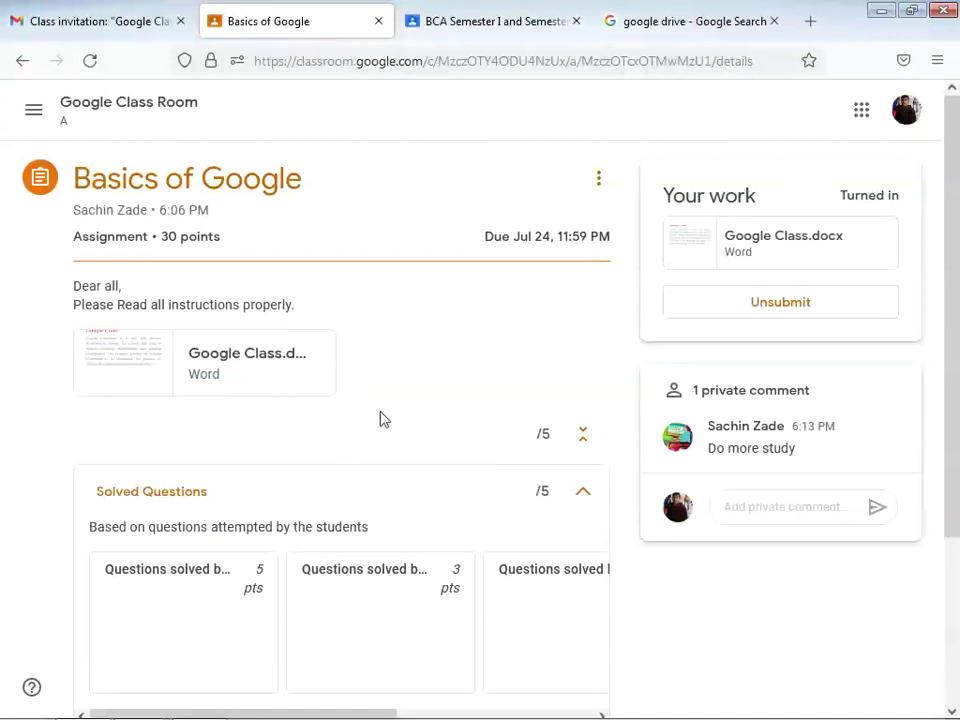
right_click(440, 167)
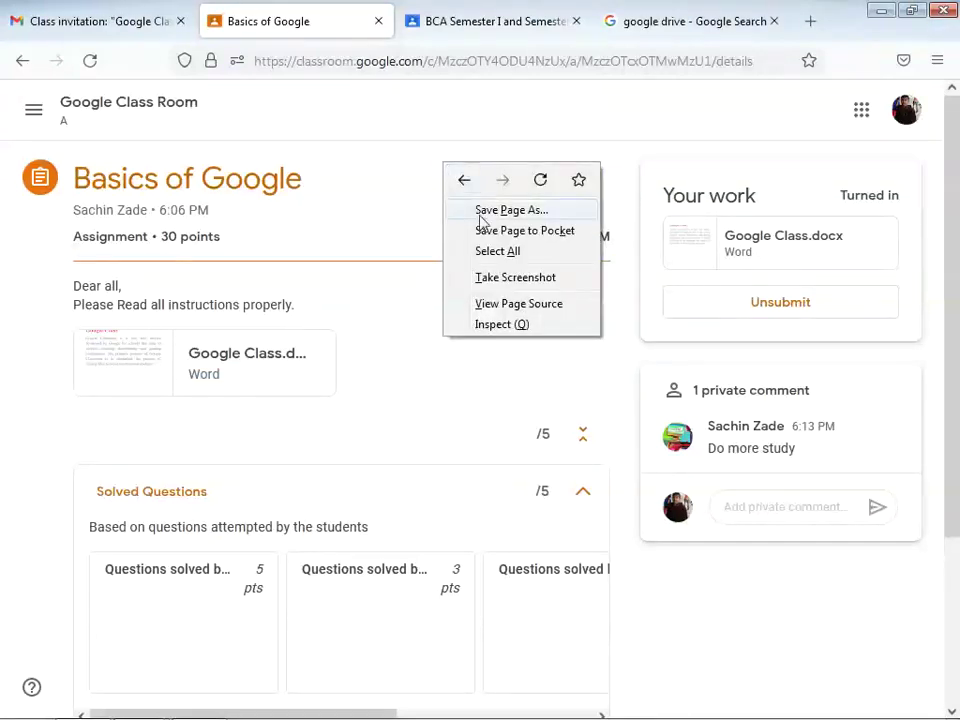
click(540, 182)
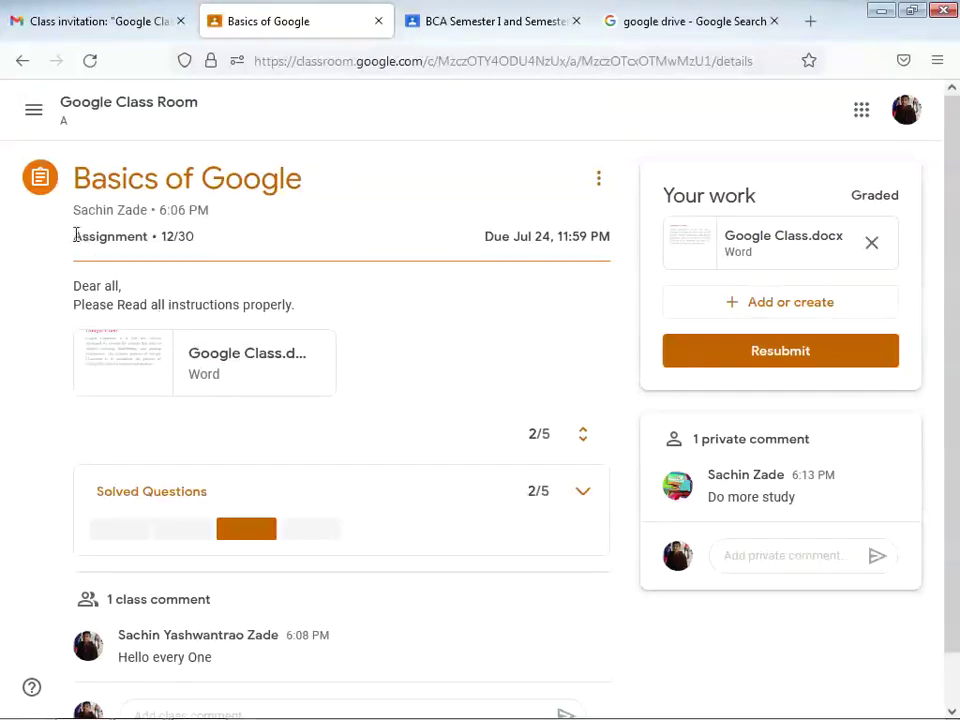
drag(76, 236, 268, 239)
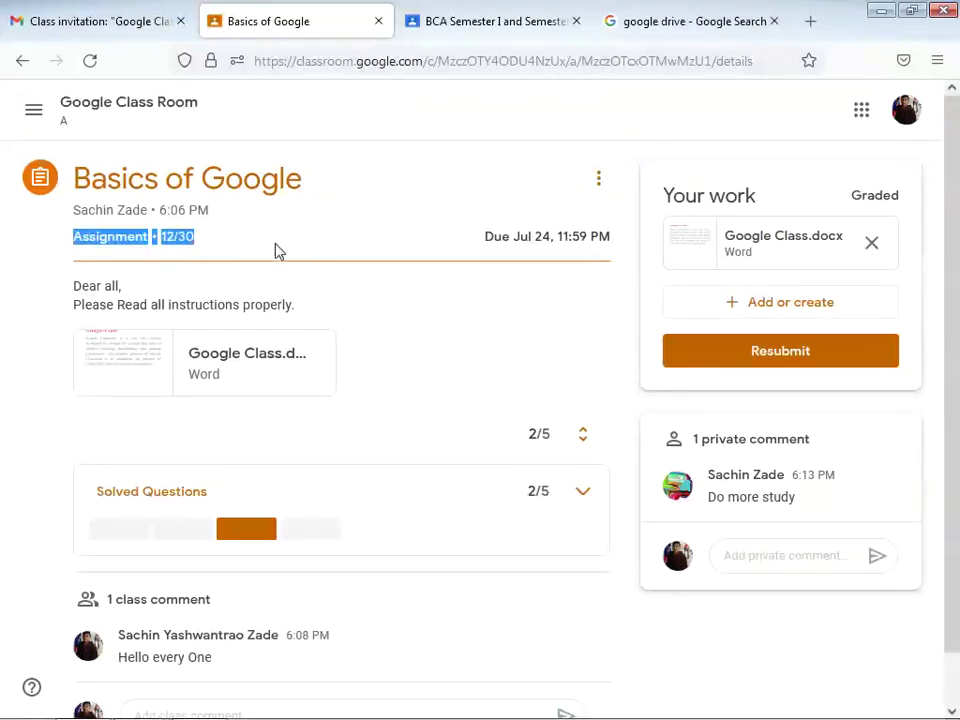
click(432, 357)
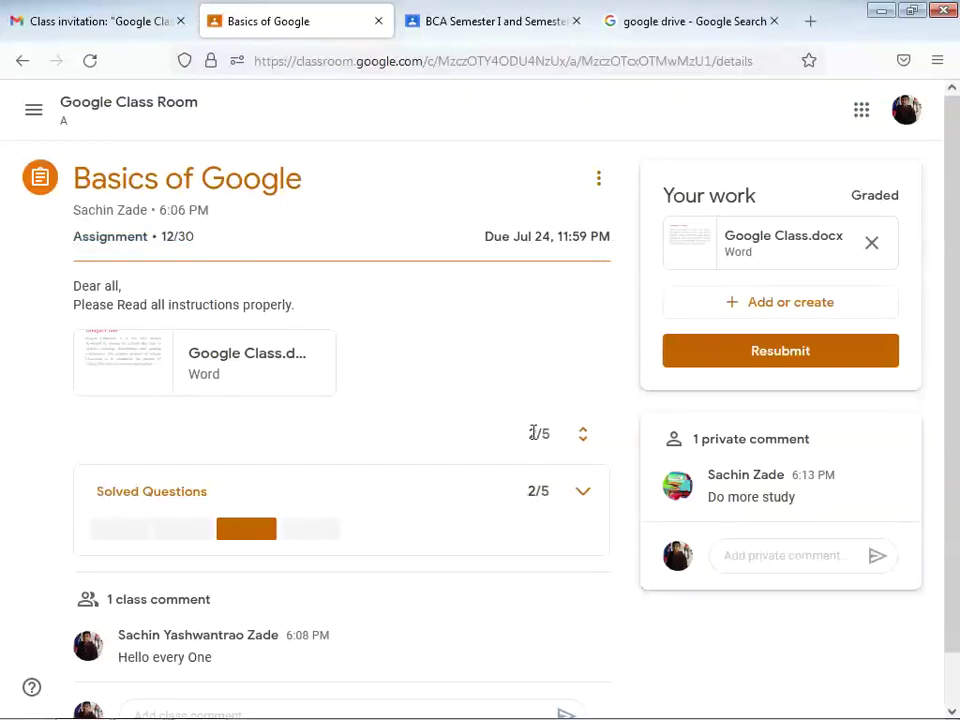
- Expand the rubric on the student's assignment page and examine the awarded Solved Questions level
click(584, 437)
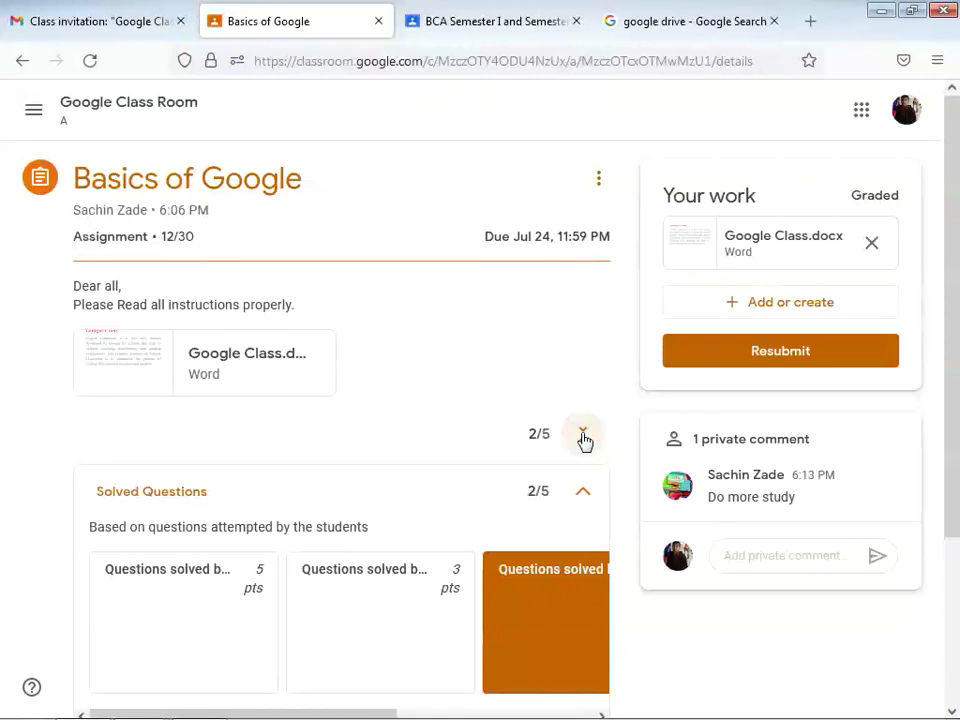
scroll(515, 655, down, 1)
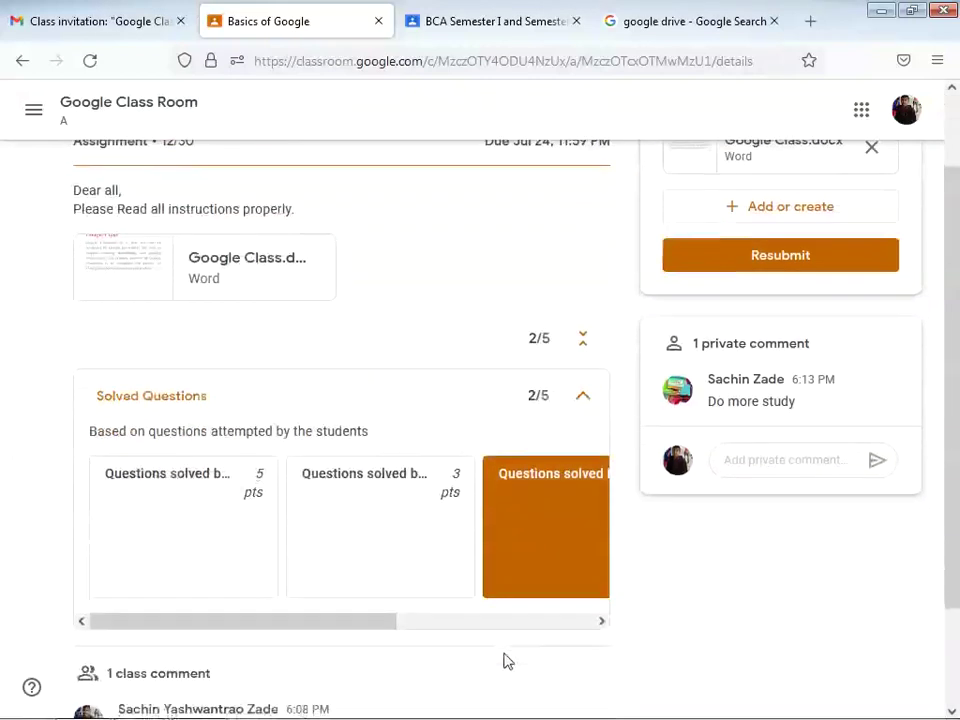
drag(364, 634, 574, 634)
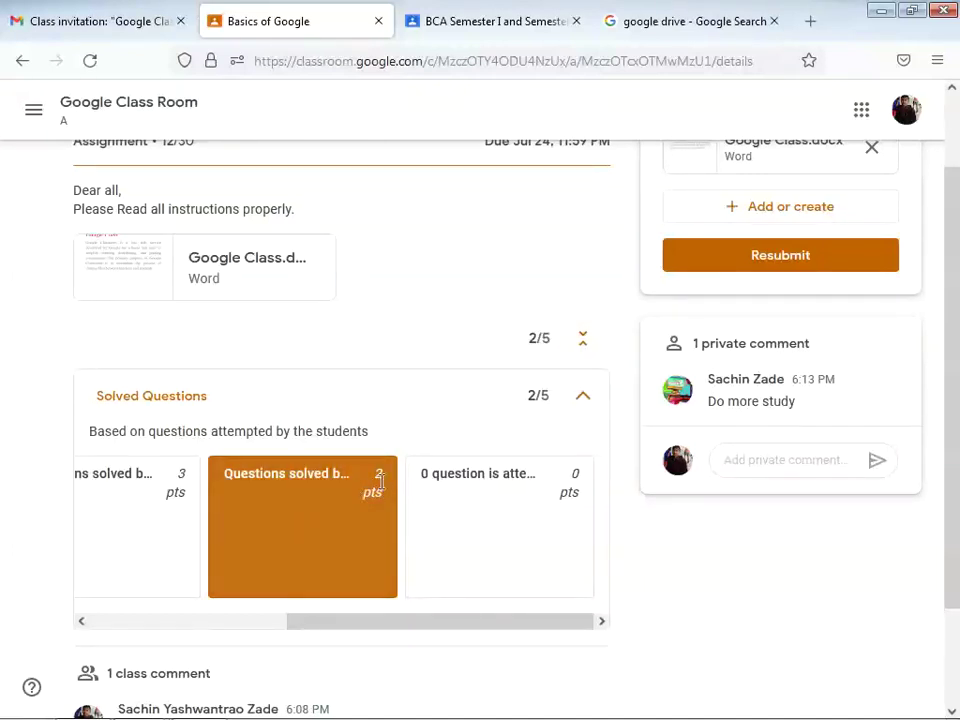
scroll(380, 482, up, 1)
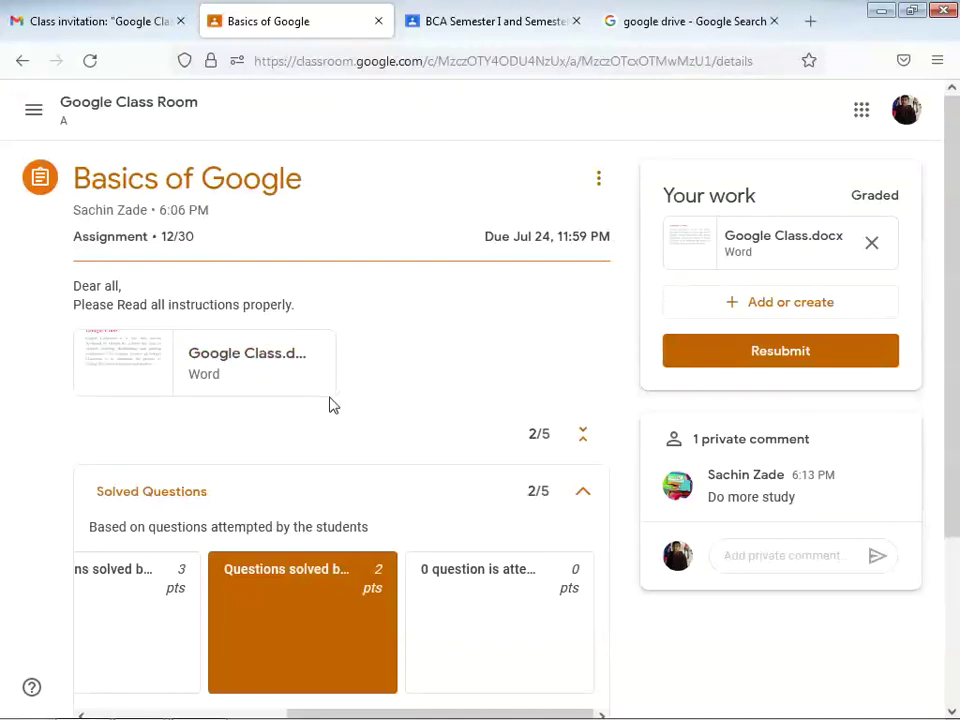
scroll(329, 404, down, 2)
scroll(333, 404, up, 2)
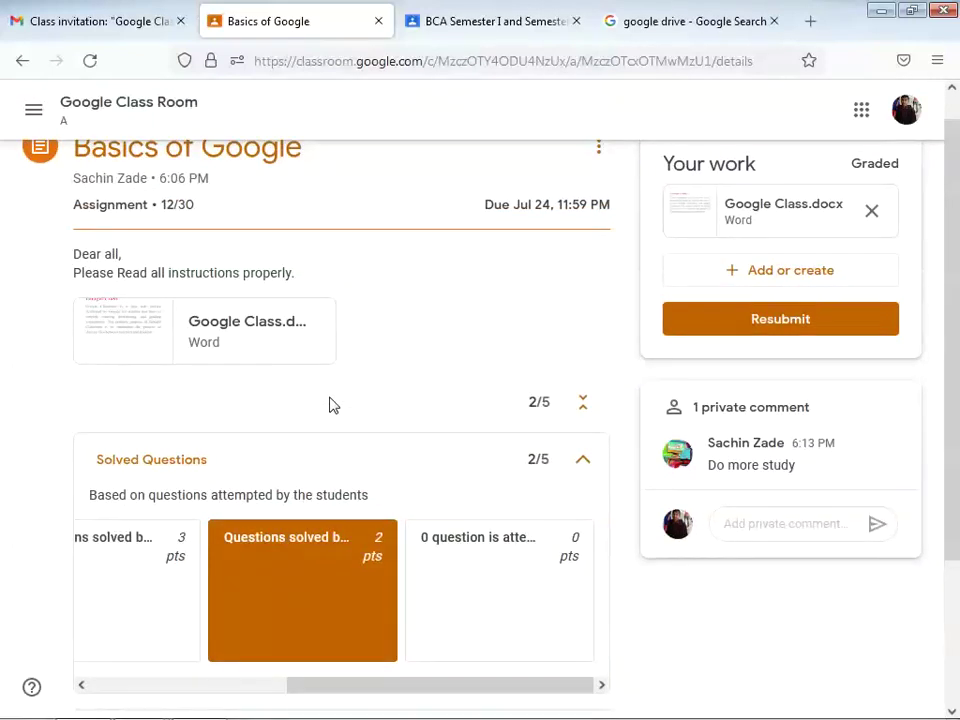
scroll(333, 404, up, 1)
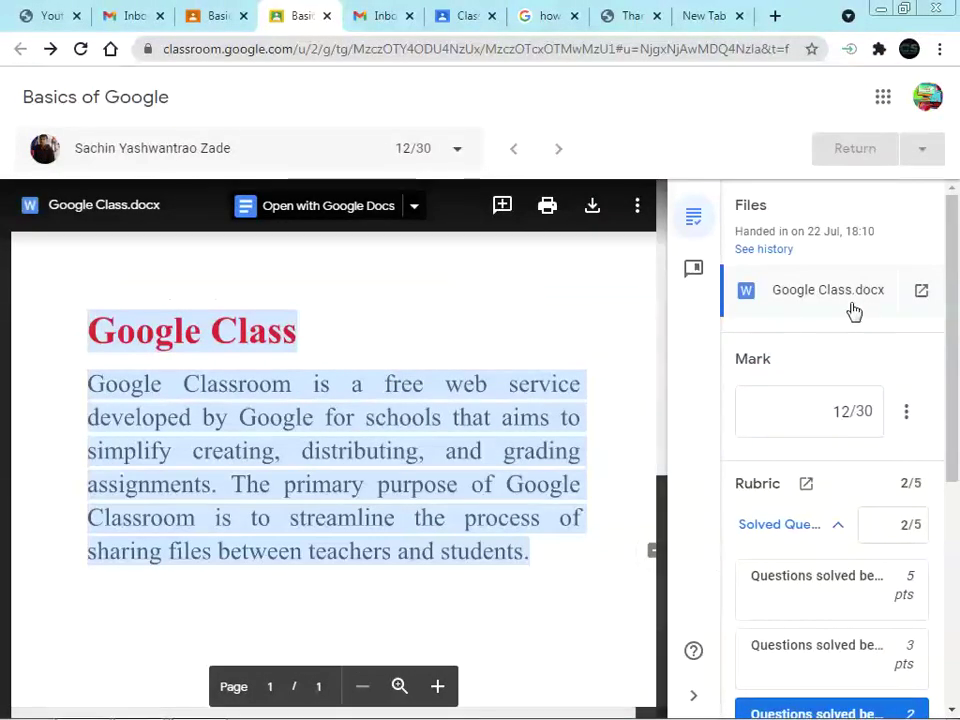
- View the C++ Assignment topic in the teacher's BCA Semester I and Semester-II class and the same assignment in the student's stream
click(460, 18)
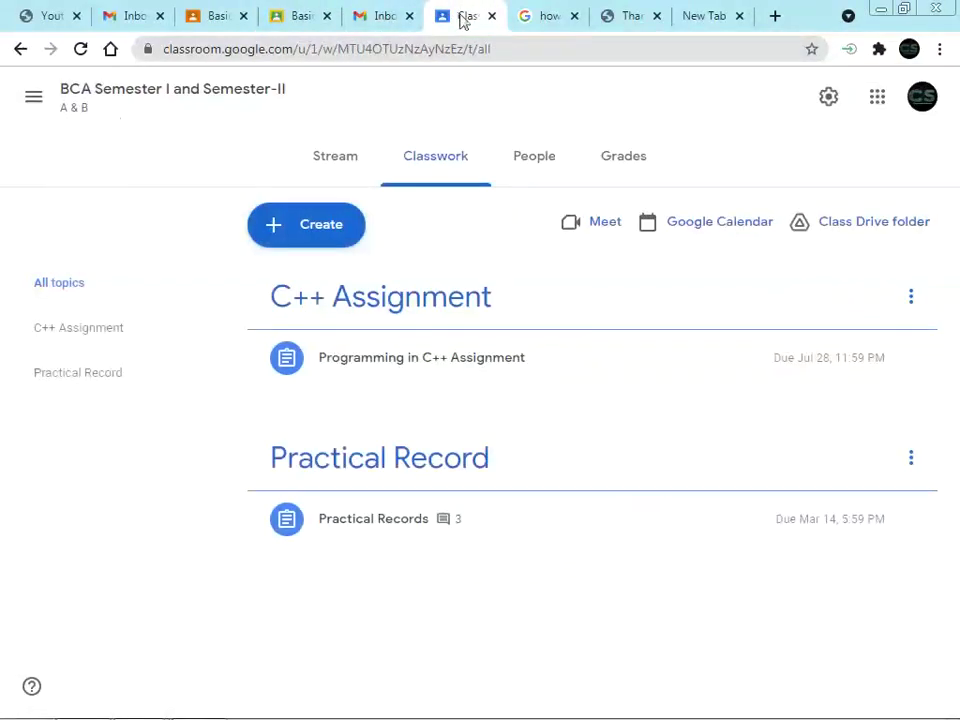
click(411, 312)
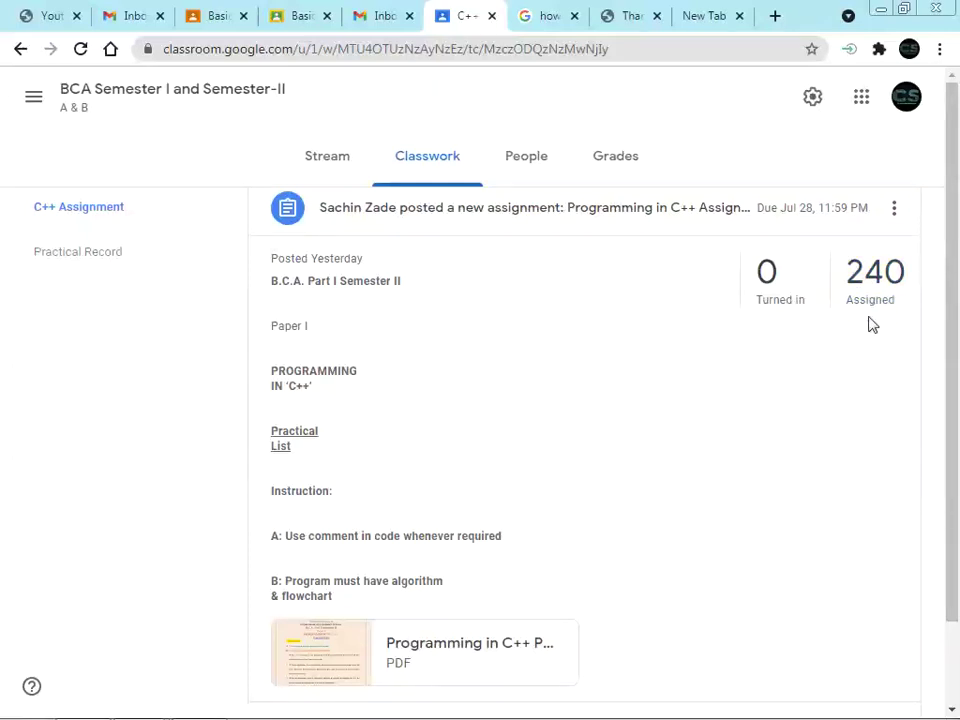
key(alt+Tab)
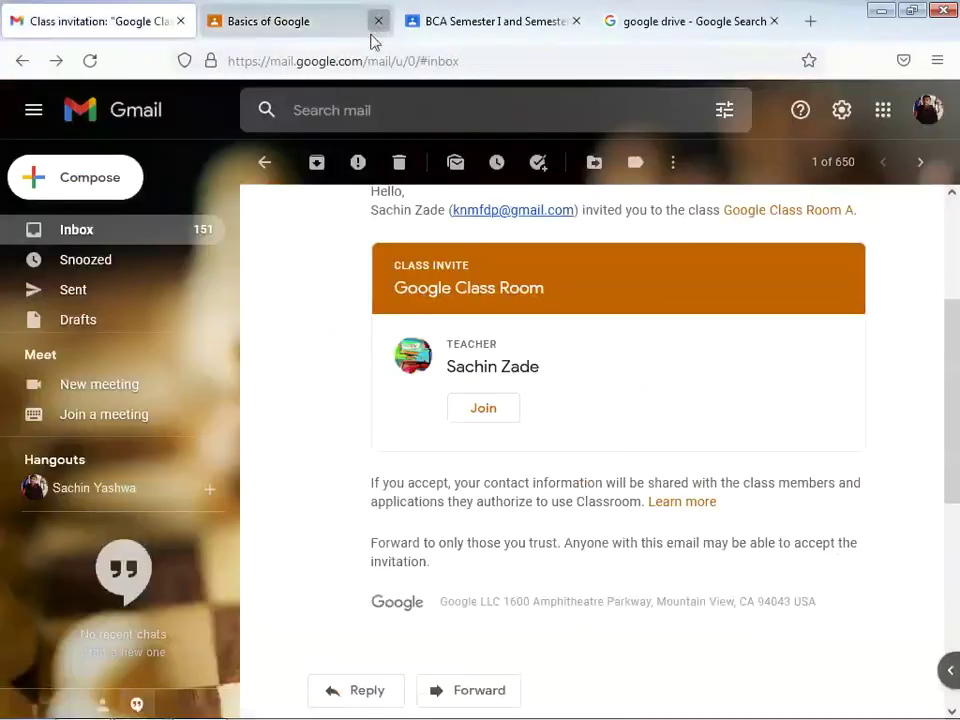
middle_click(362, 21)
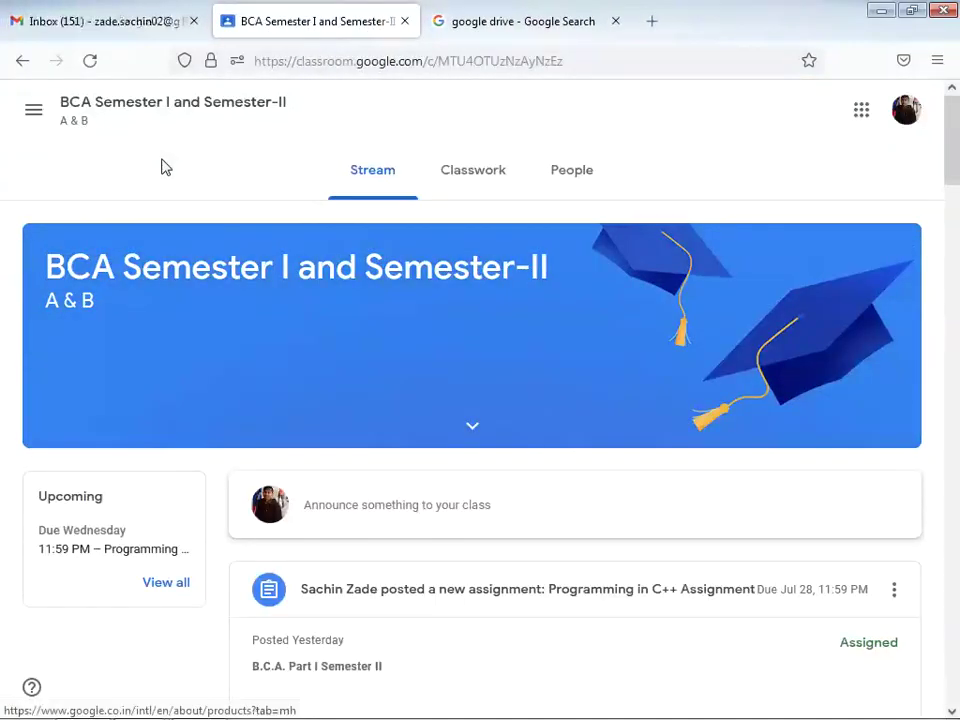
scroll(165, 175, down, 3)
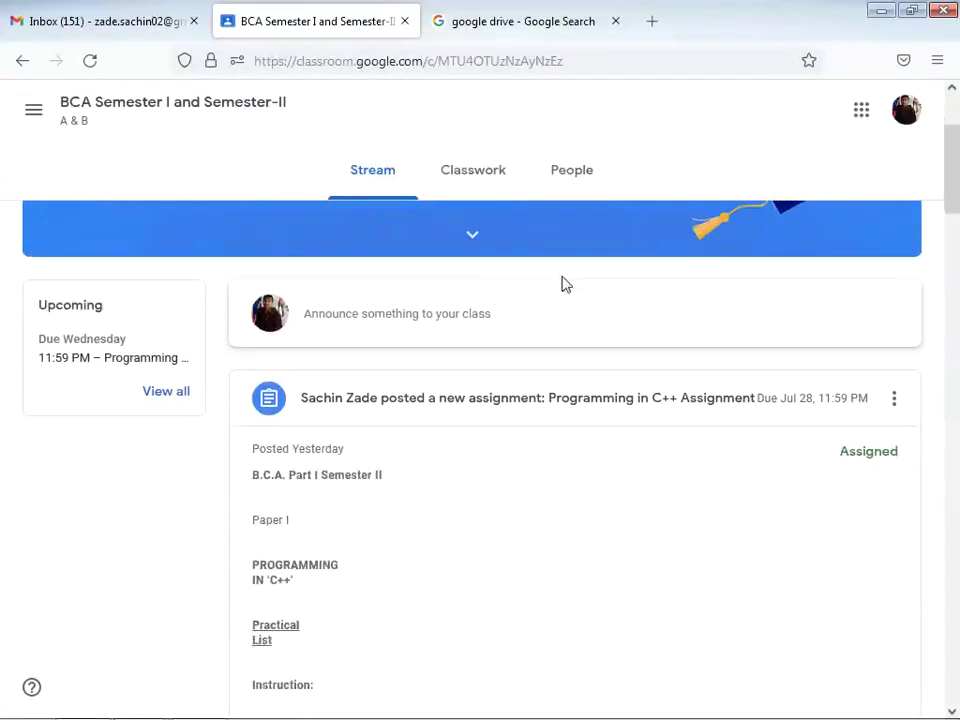
scroll(857, 482, down, 3)
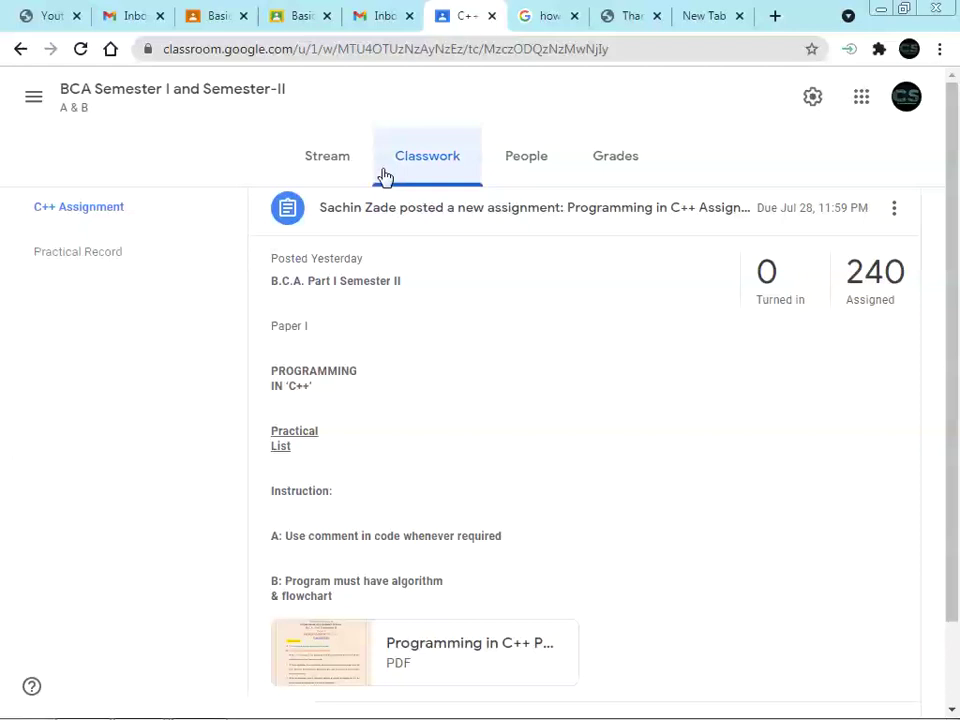
- Look at the assigned students' work for the teacher's C++ assignment and return to the BCA class's classwork
click(876, 290)
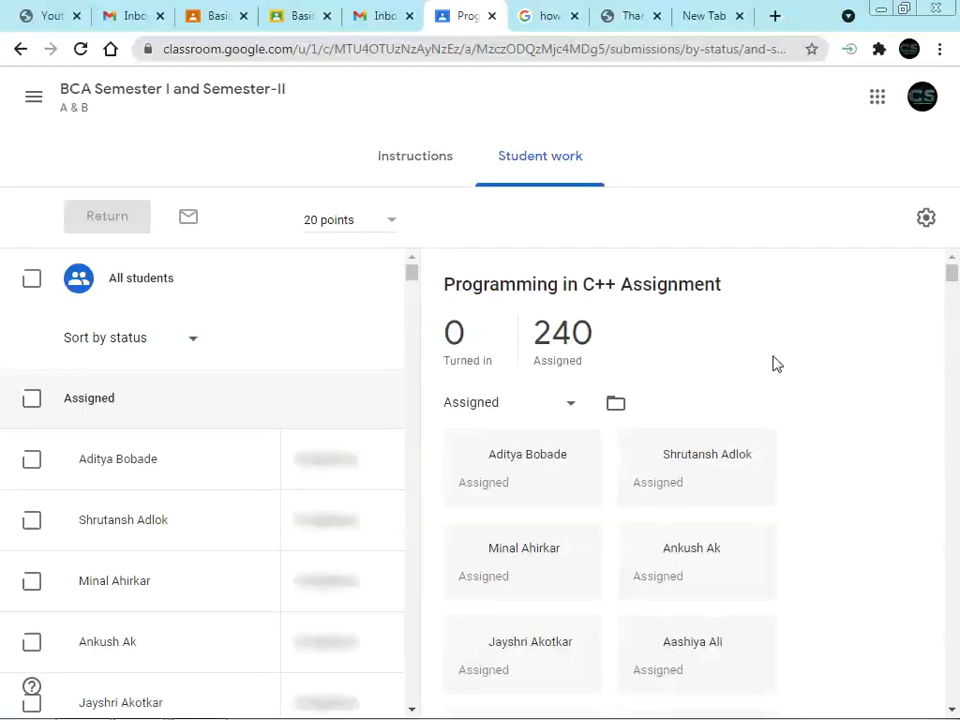
click(33, 96)
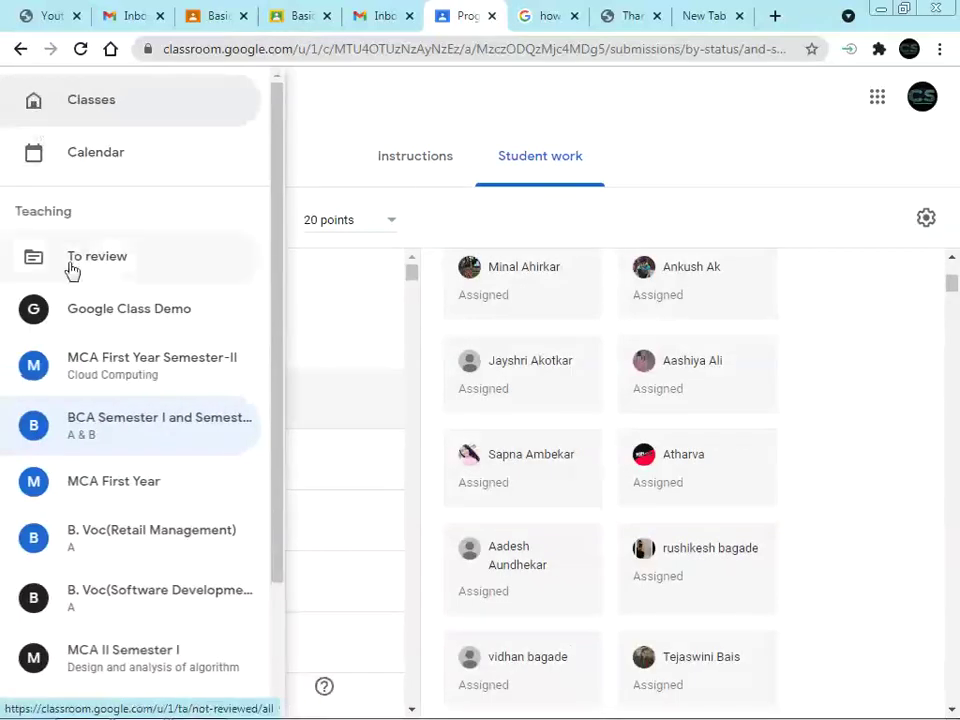
click(131, 435)
scroll(826, 381, down, 1)
scroll(825, 379, up, 1)
click(422, 156)
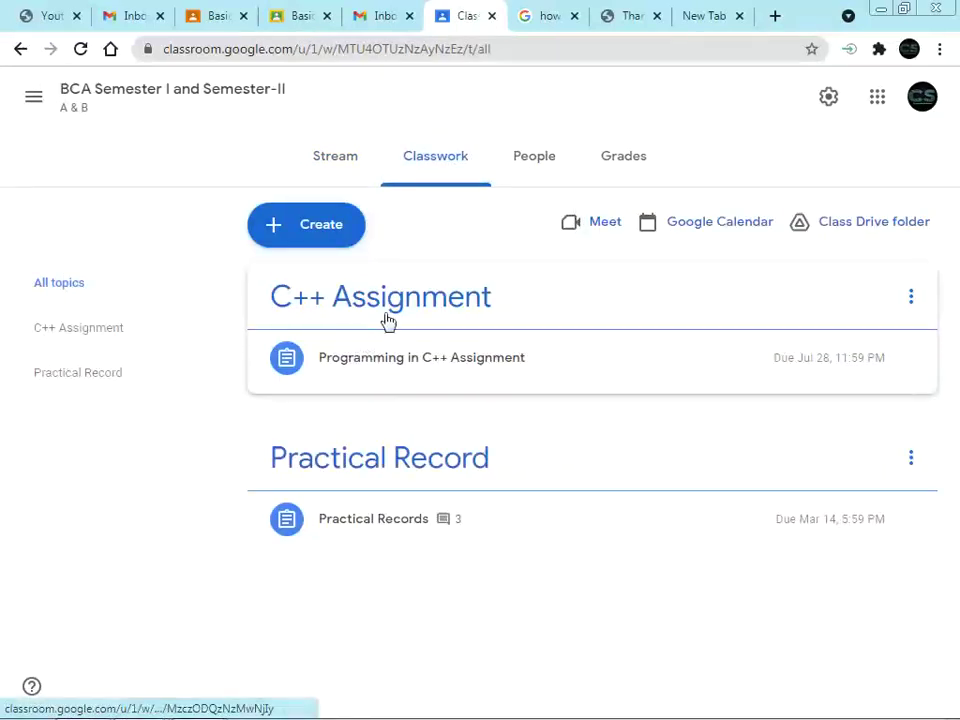
- Open the Programming in C++ Assignment for editing, review its settings and save it, returning to the student's class stream
click(435, 306)
scroll(495, 247, down, 1)
scroll(600, 258, up, 1)
click(899, 210)
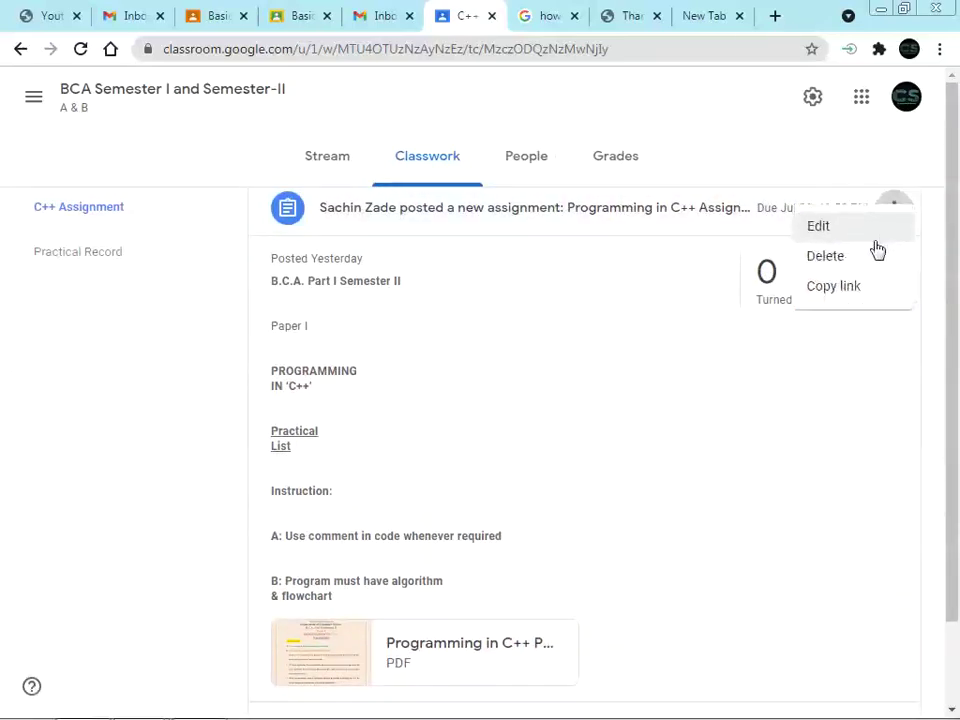
click(827, 227)
scroll(735, 397, down, 2)
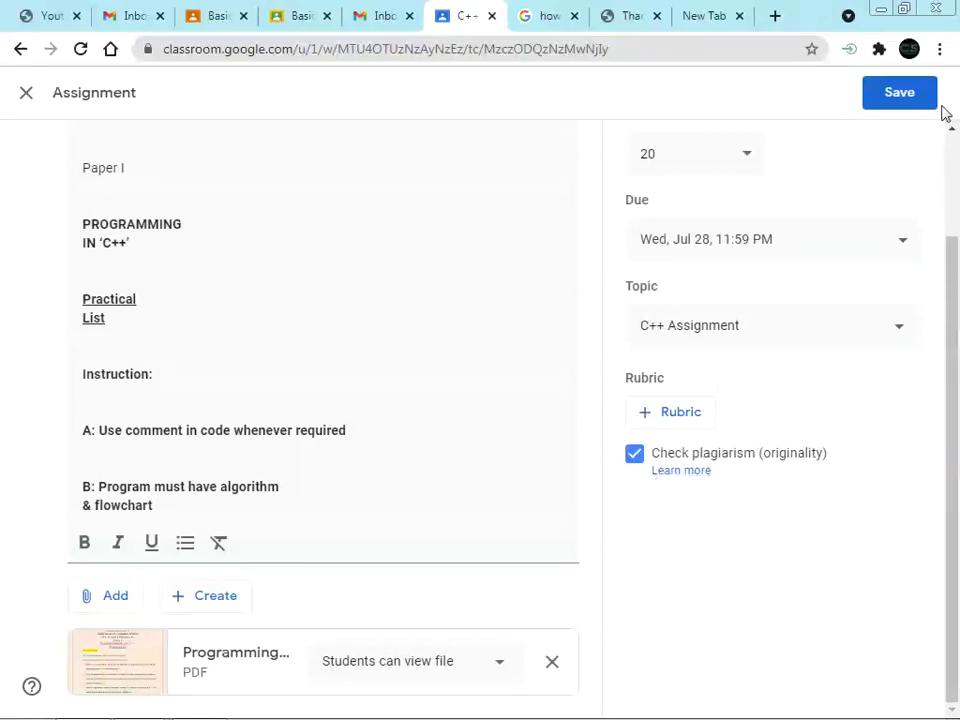
click(900, 94)
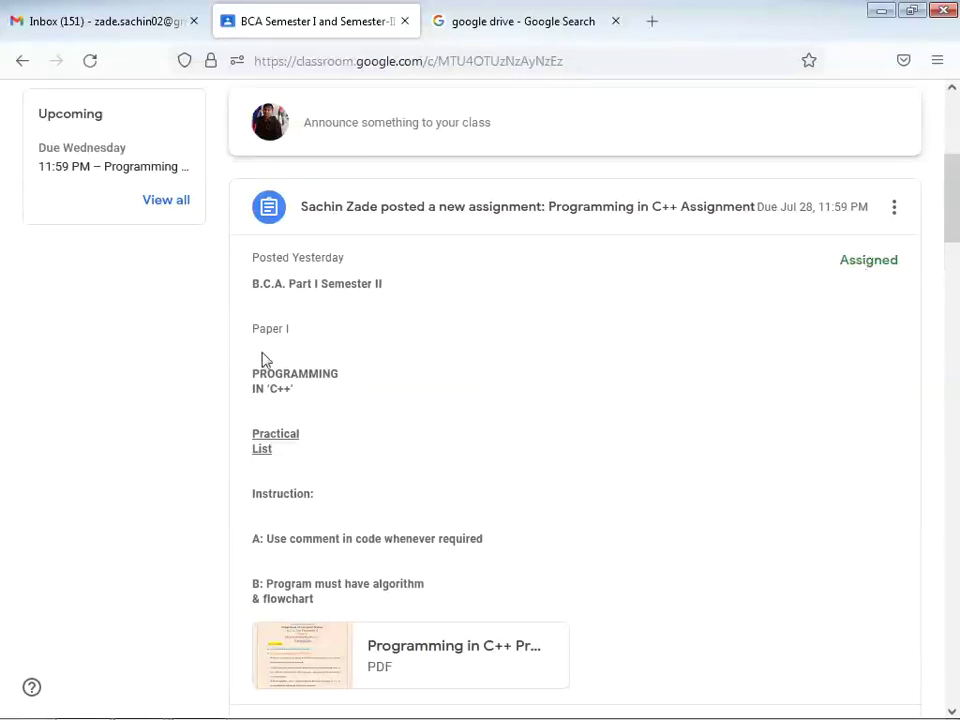
scroll(696, 418, up, 4)
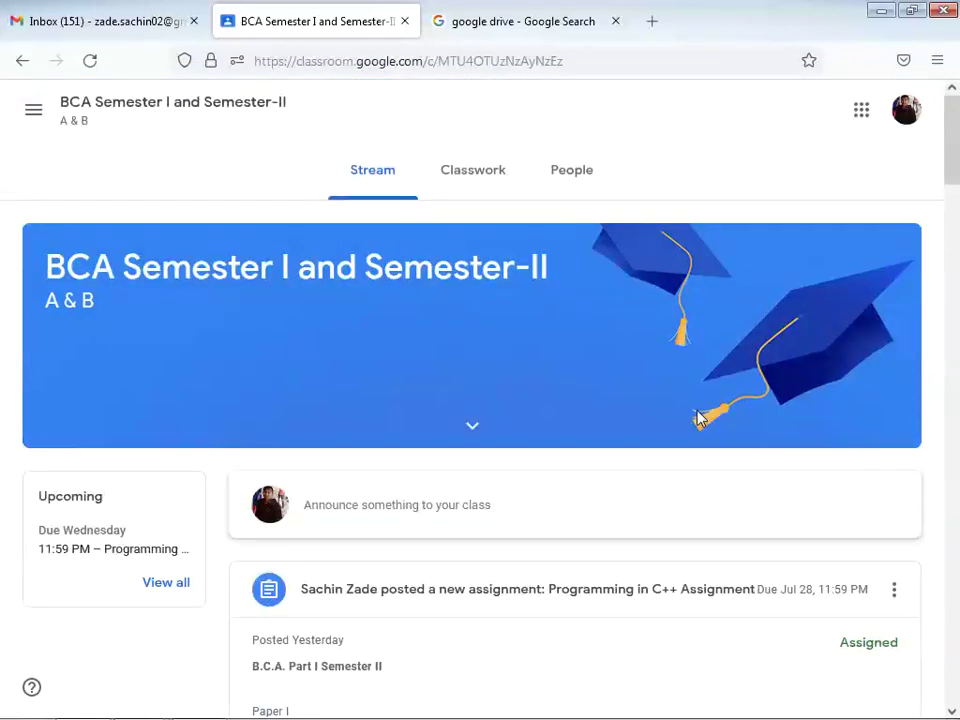
- Open the Programming in C++ Assignment from the student's class stream
scroll(840, 508, down, 3)
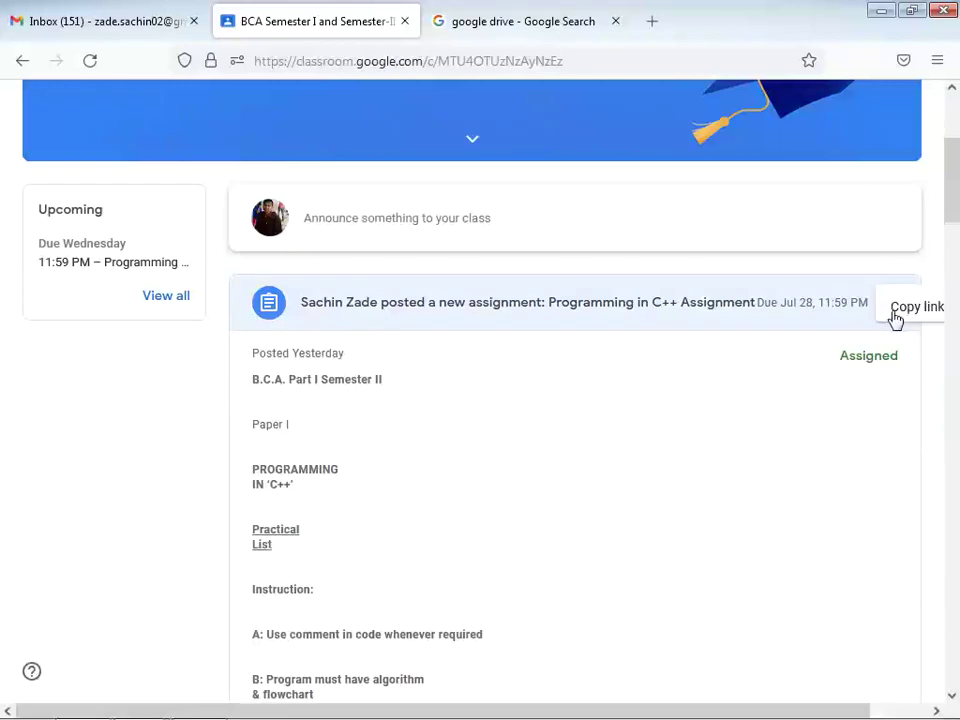
click(892, 315)
click(376, 314)
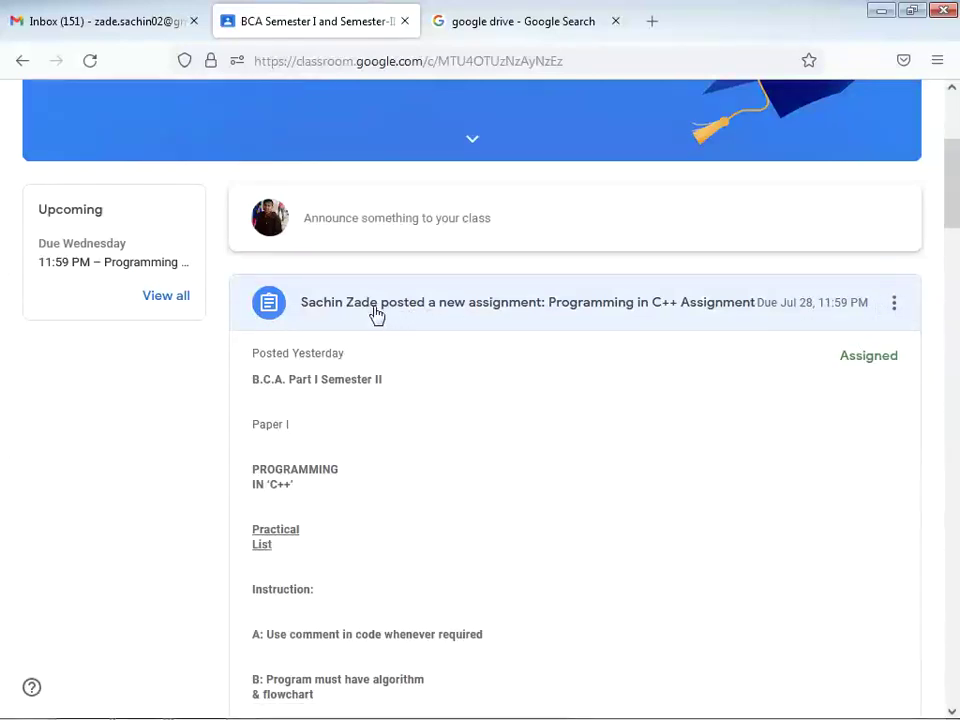
click(376, 314)
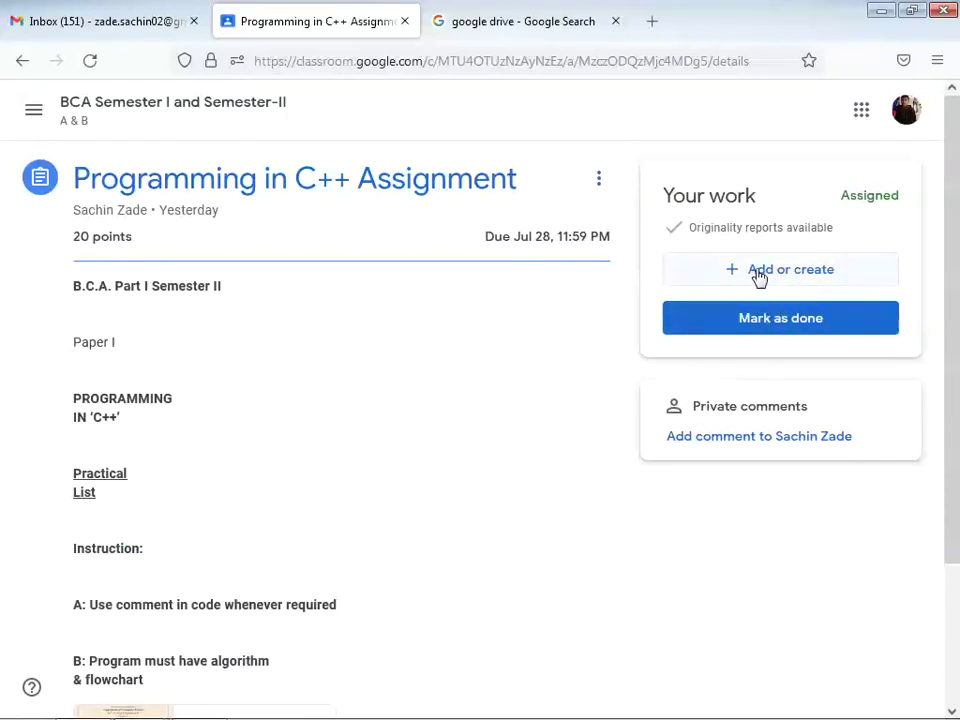
- Upload the Google Class.docx file as the student's work on the assignment and remove it again
click(816, 280)
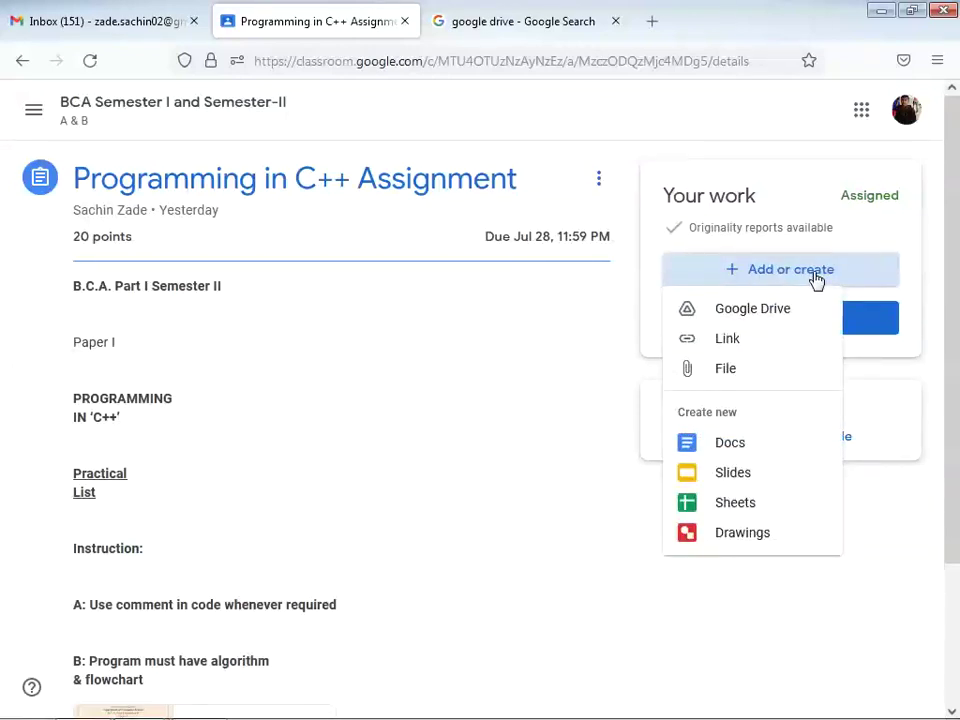
click(733, 375)
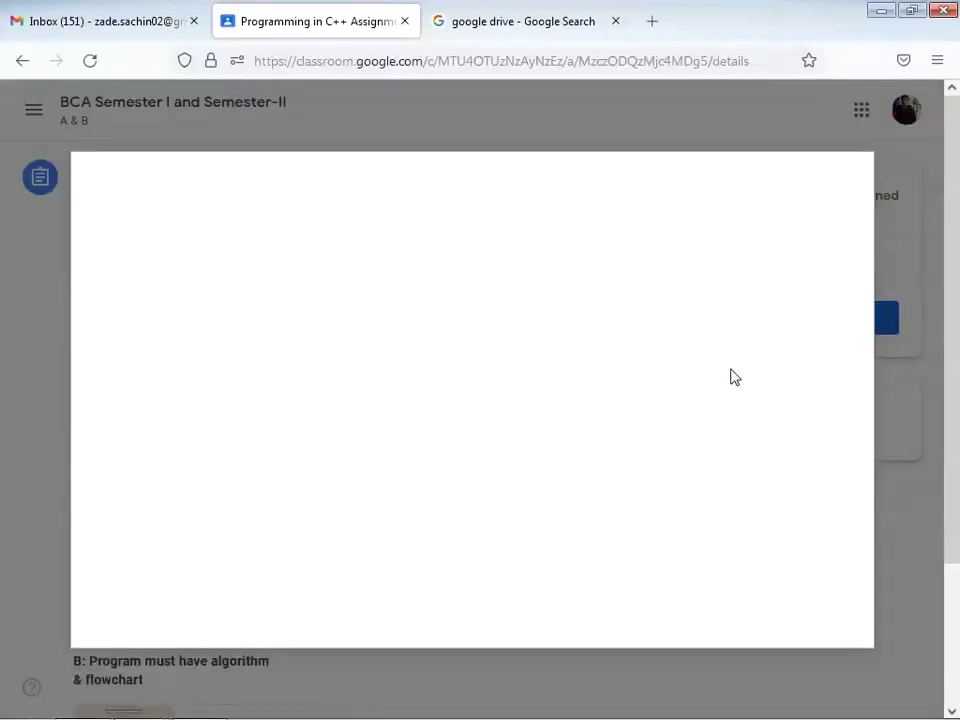
click(463, 514)
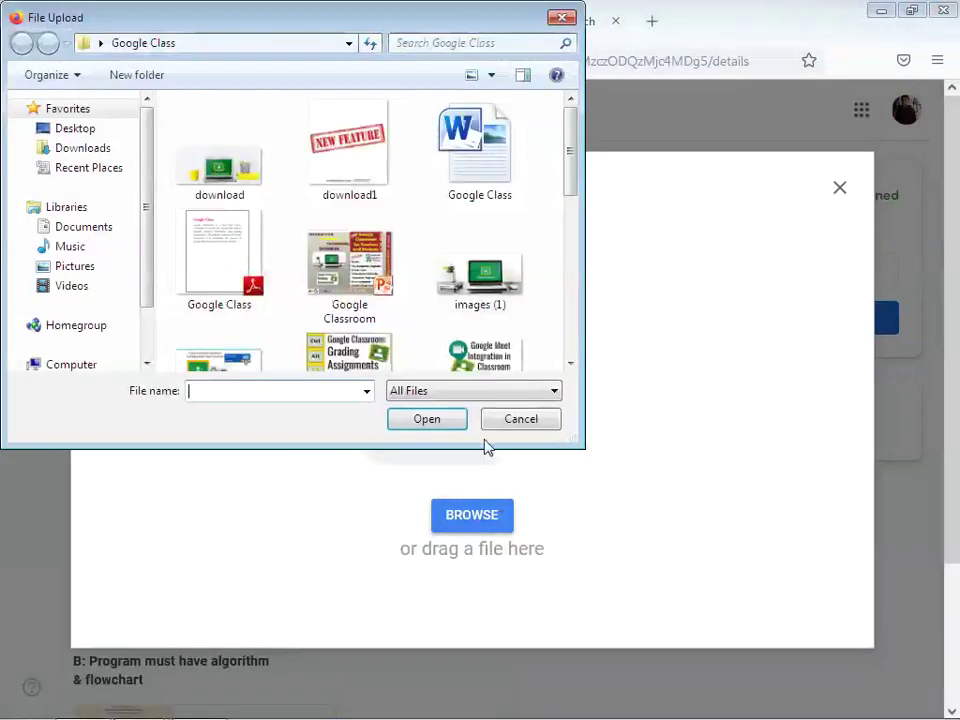
double_click(466, 172)
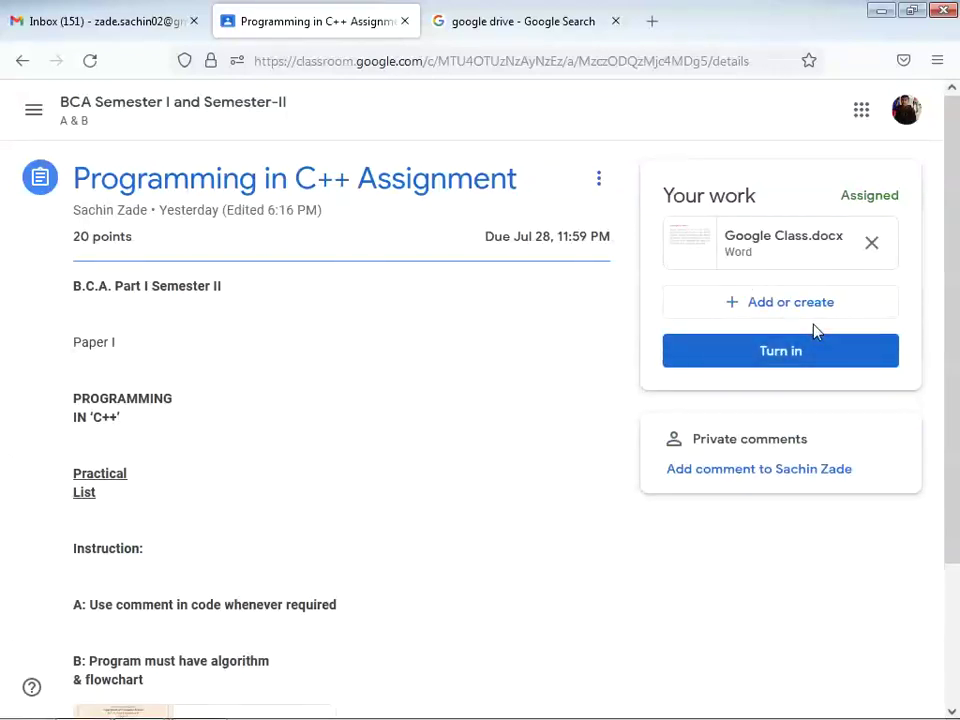
click(874, 249)
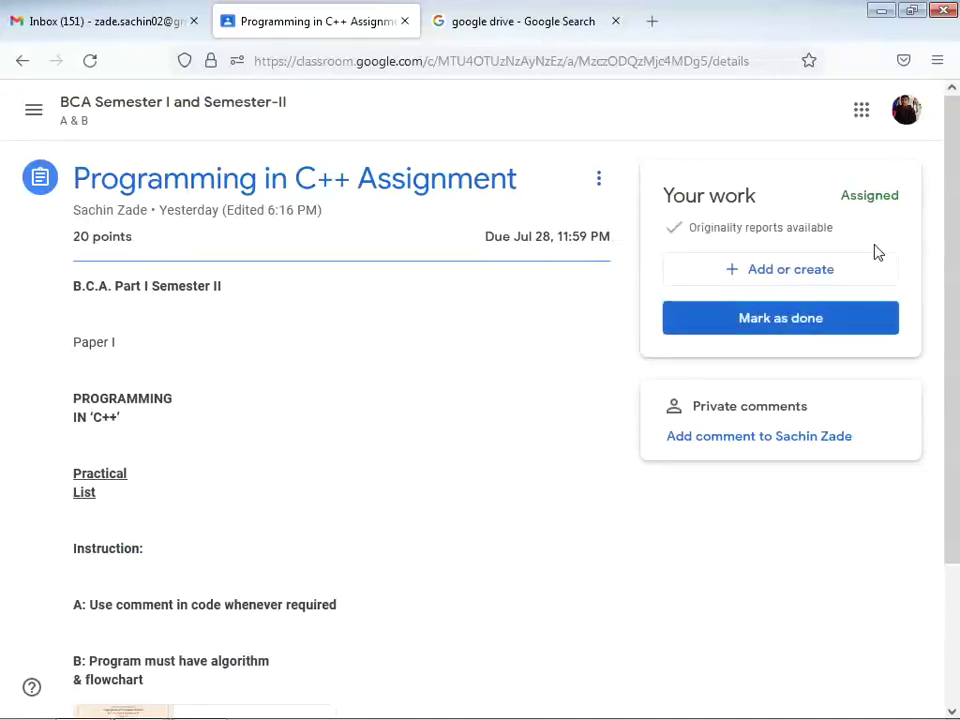
- Create a new Google Docs document as the student's work and return to the assignment page
click(810, 275)
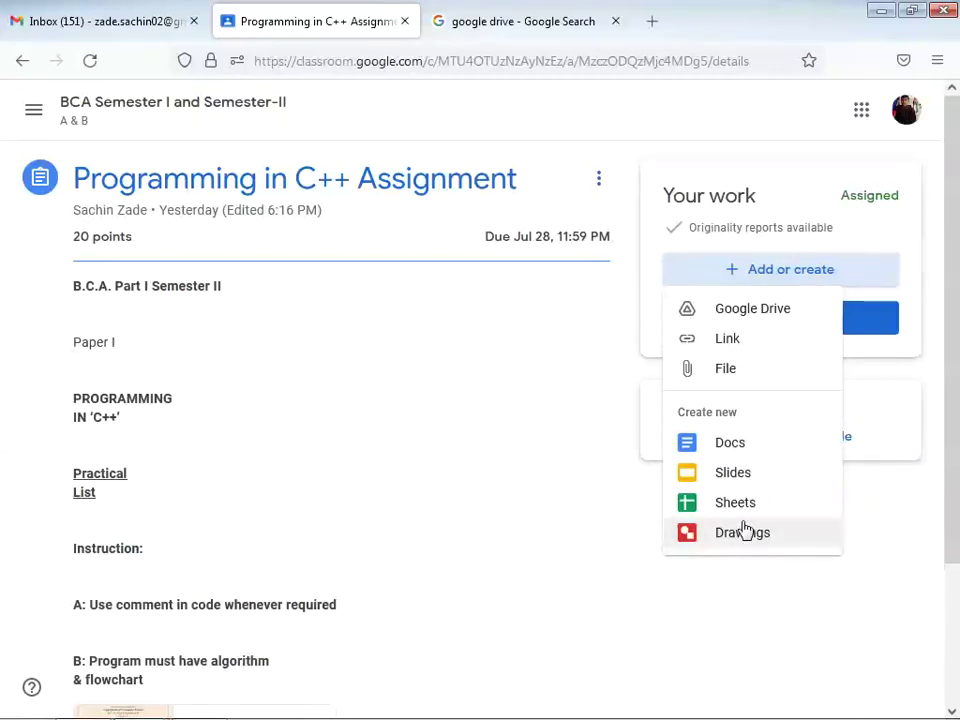
click(733, 446)
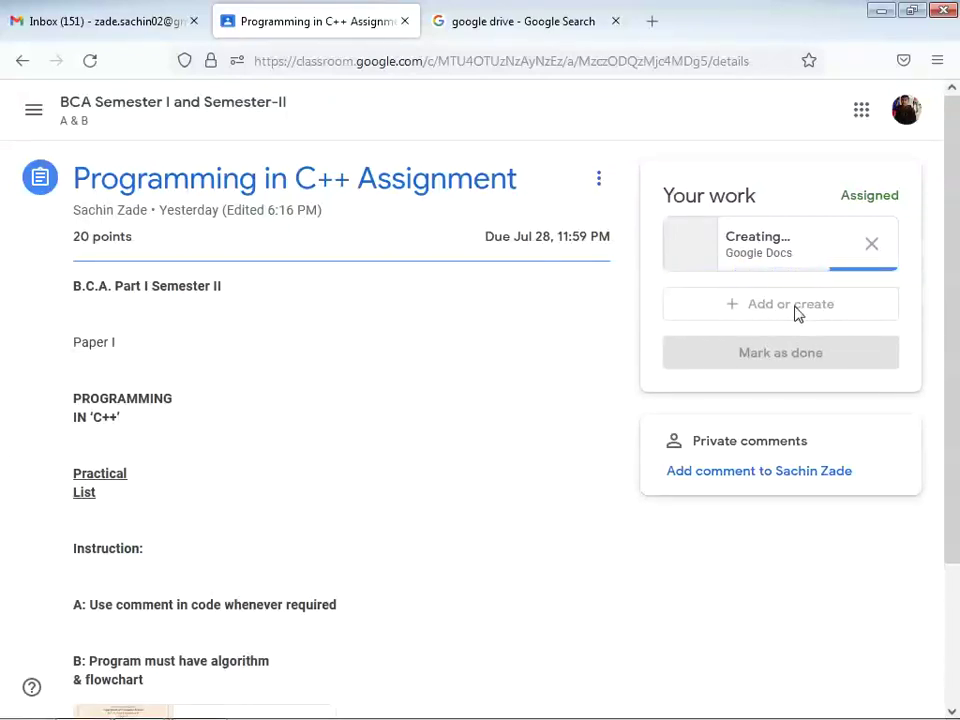
click(268, 14)
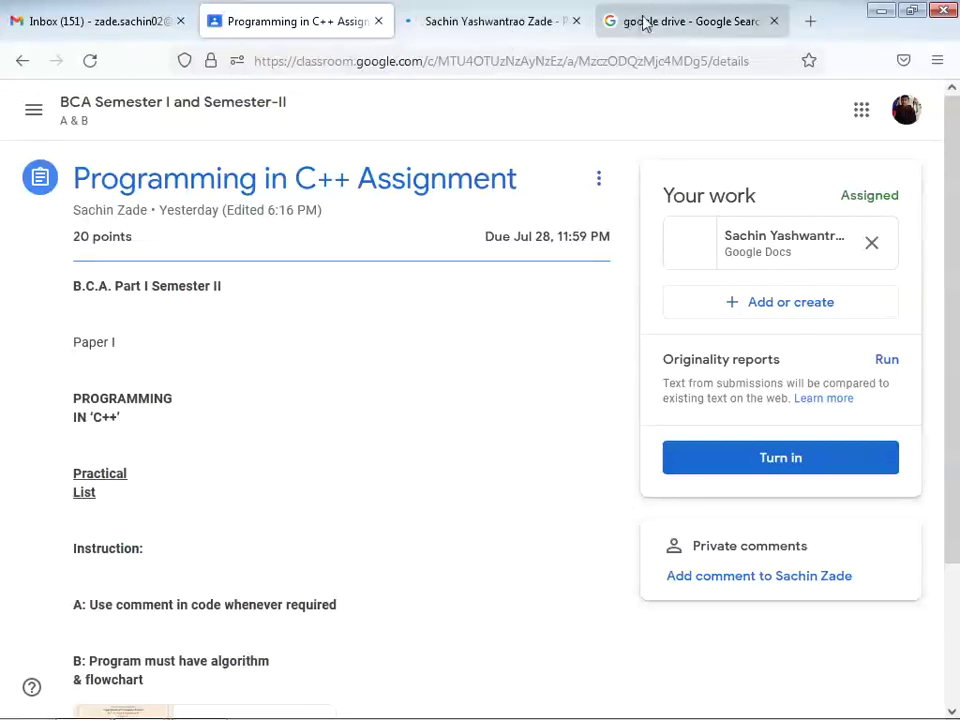
- Enter "Questions solved between 10 to 7" in the new assignment document
click(686, 30)
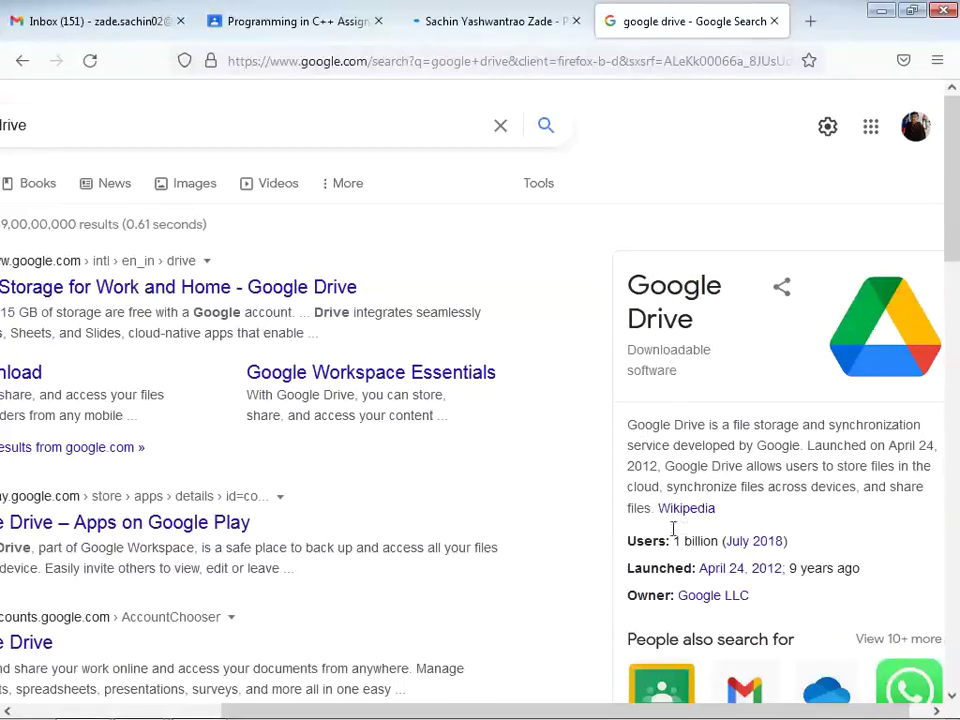
drag(650, 513, 647, 466)
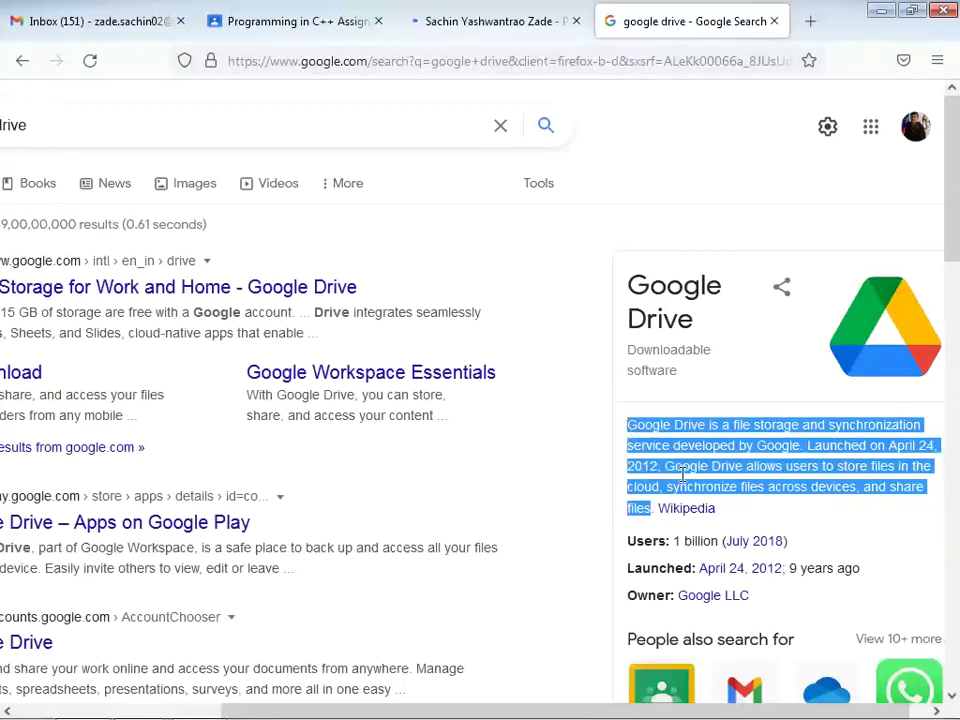
click(685, 475)
click(490, 21)
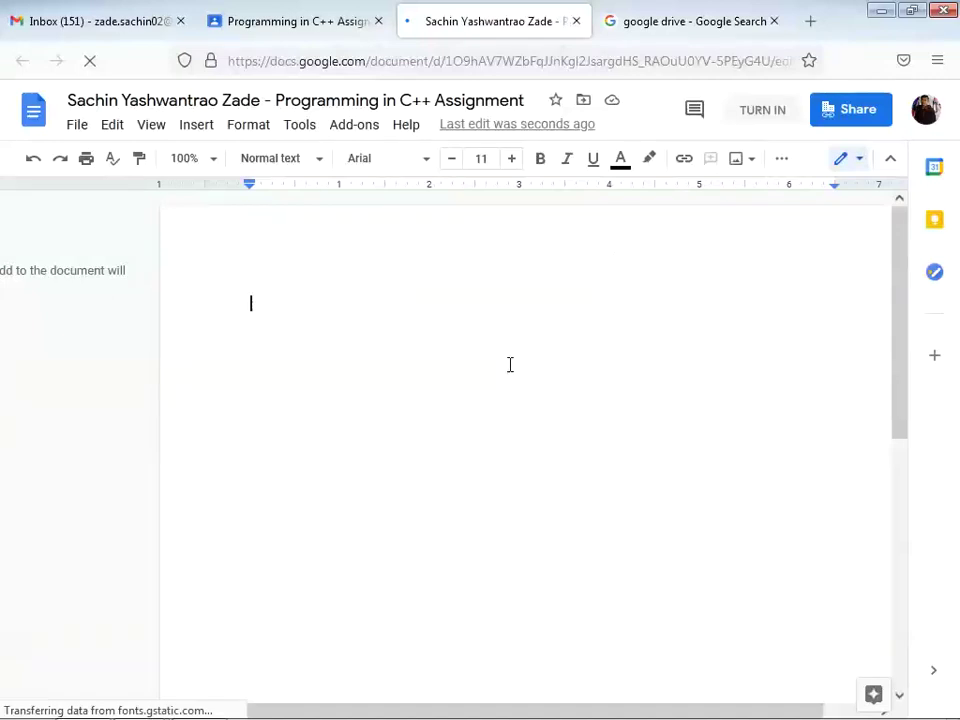
text(Questions solved between 10 to 7)
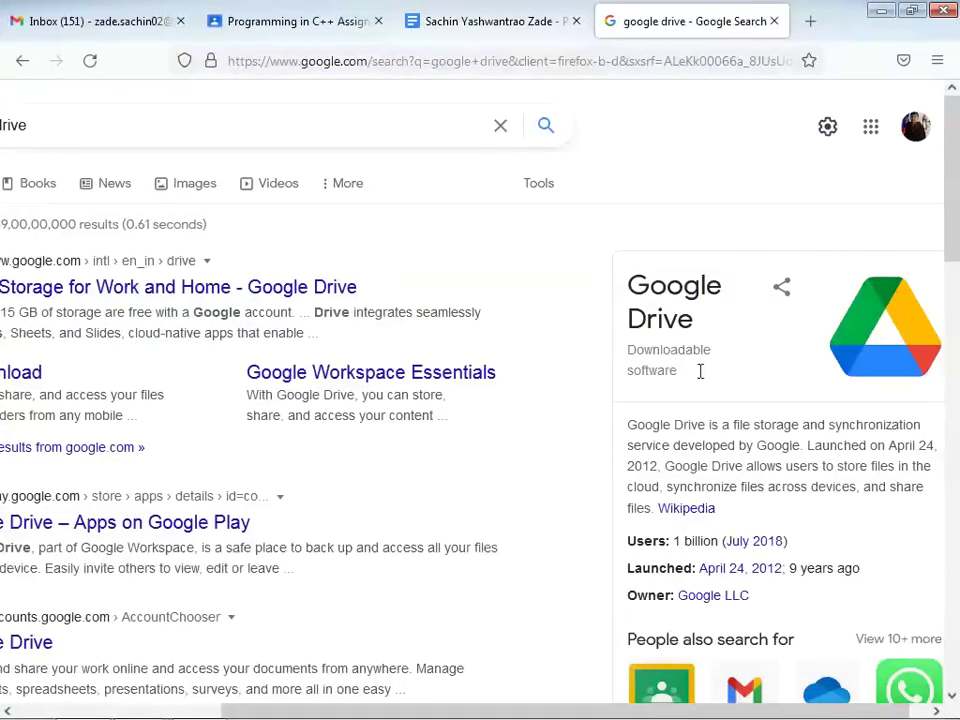
- Replace the document's text with the Google Drive description copied from the Google search results, and close the document
drag(653, 509, 628, 424)
key(ctrl+c)
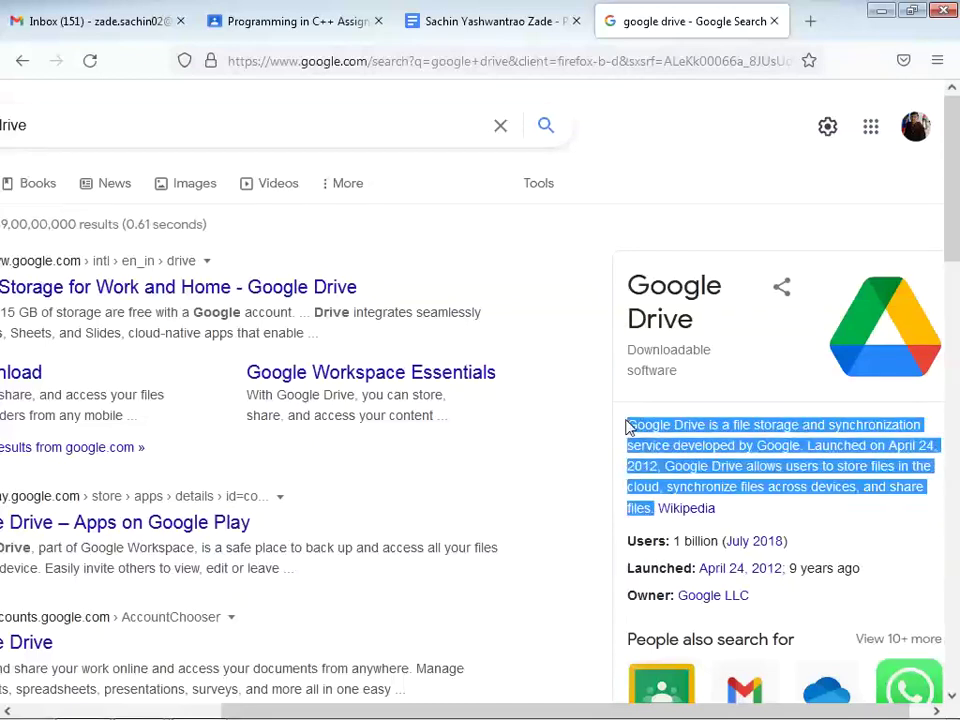
click(493, 21)
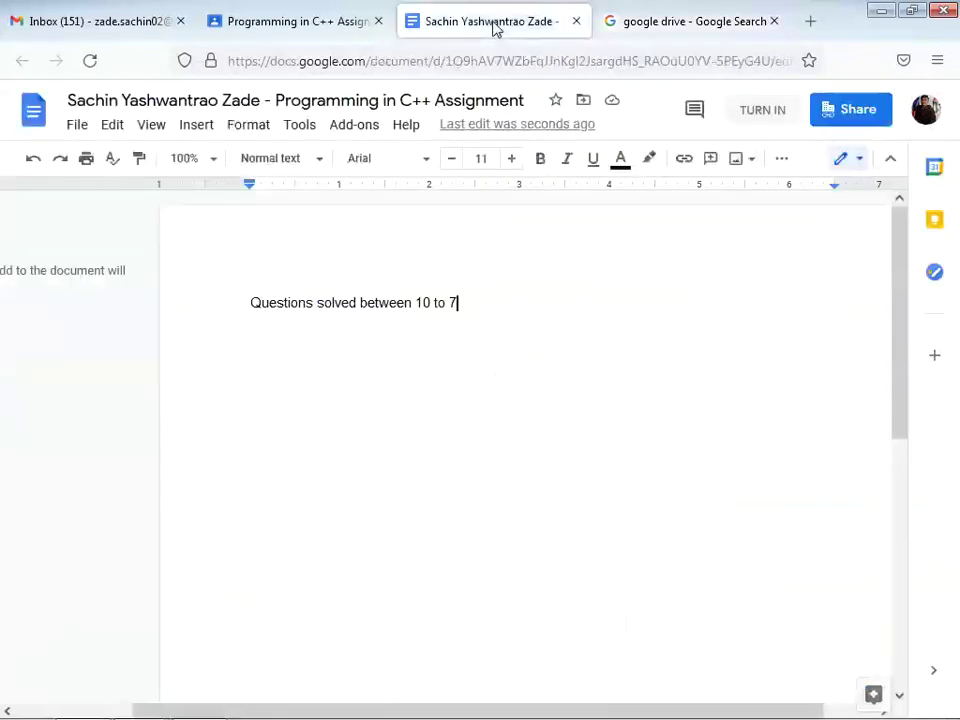
drag(508, 356, 183, 316)
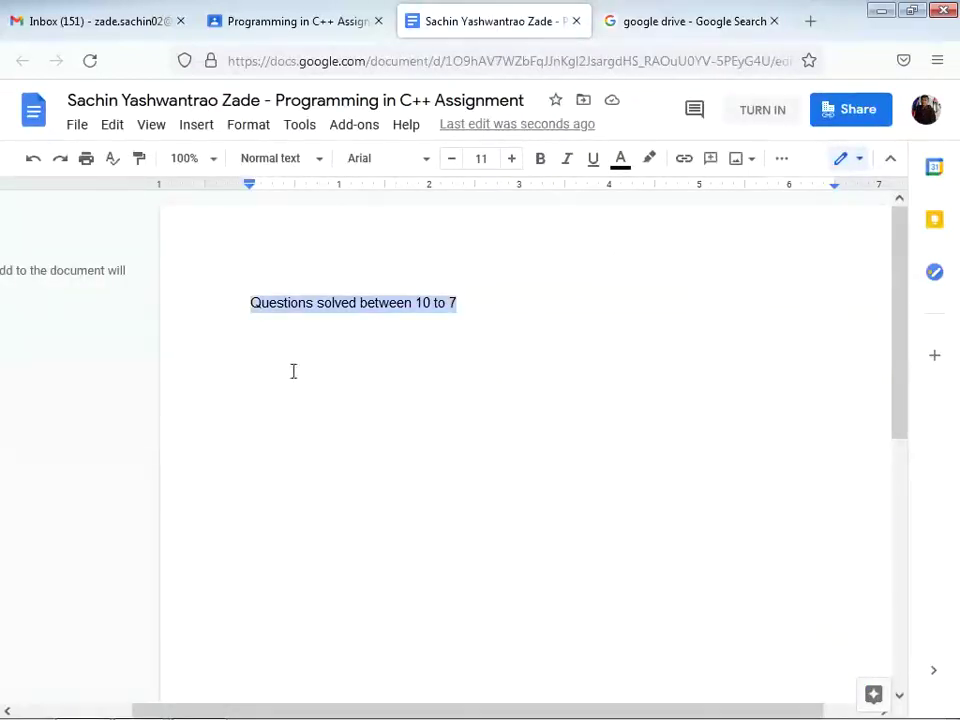
key(ctrl+v)
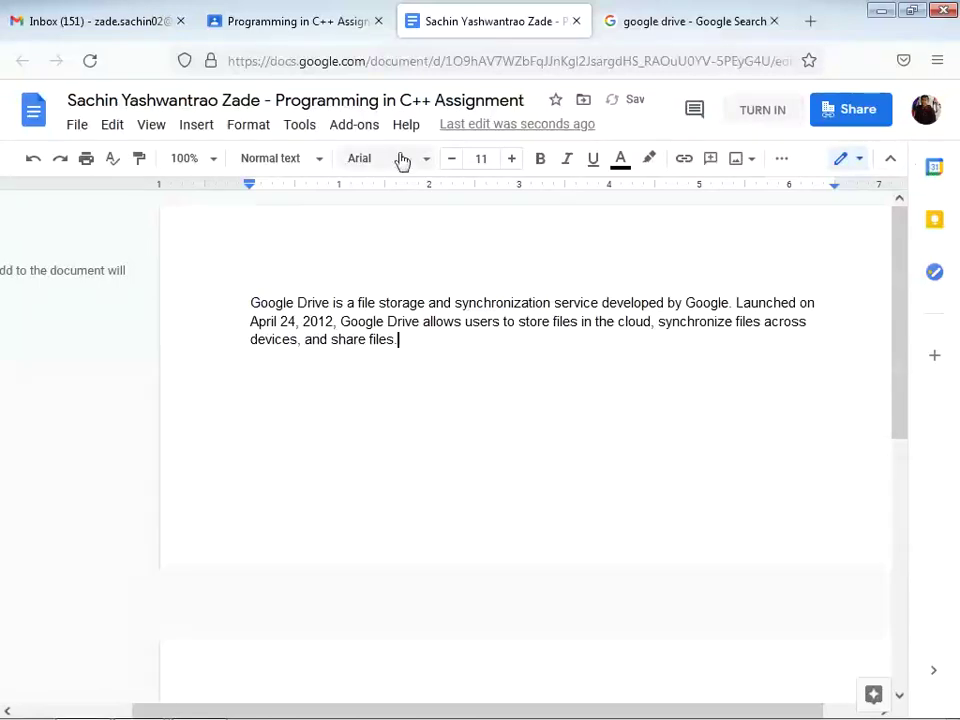
click(575, 22)
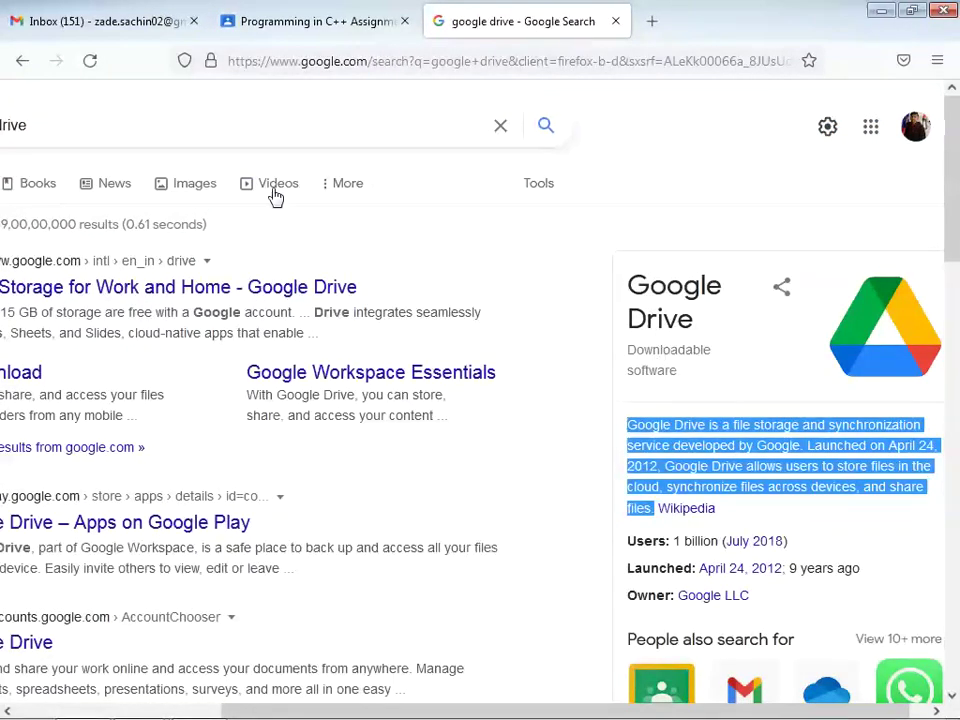
- Run an originality report on the document attached to the student's C++ assignment
click(388, 34)
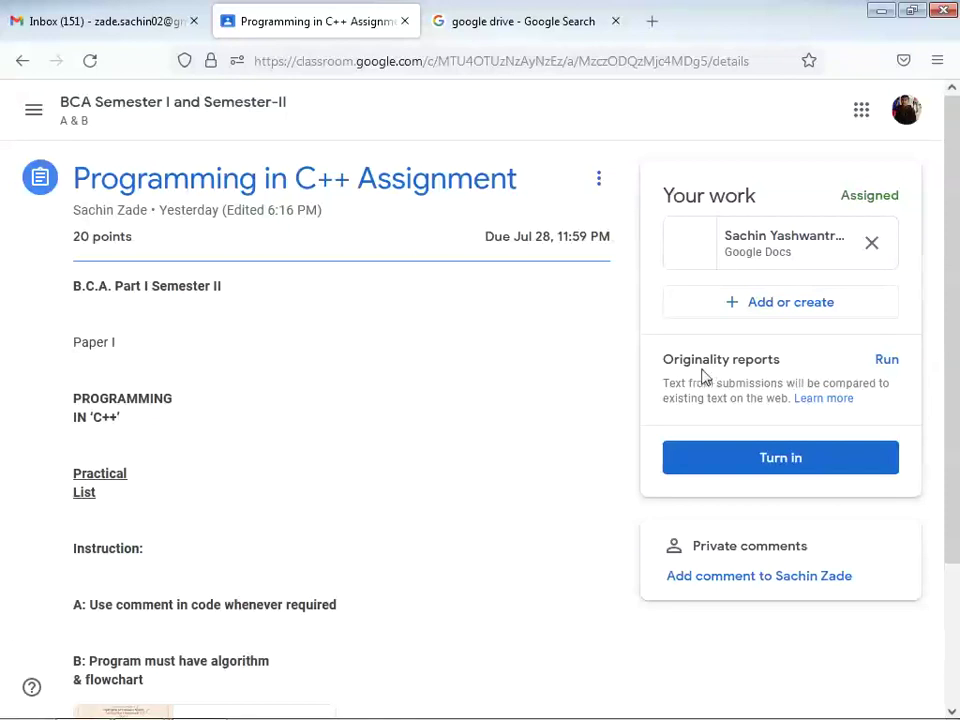
click(886, 361)
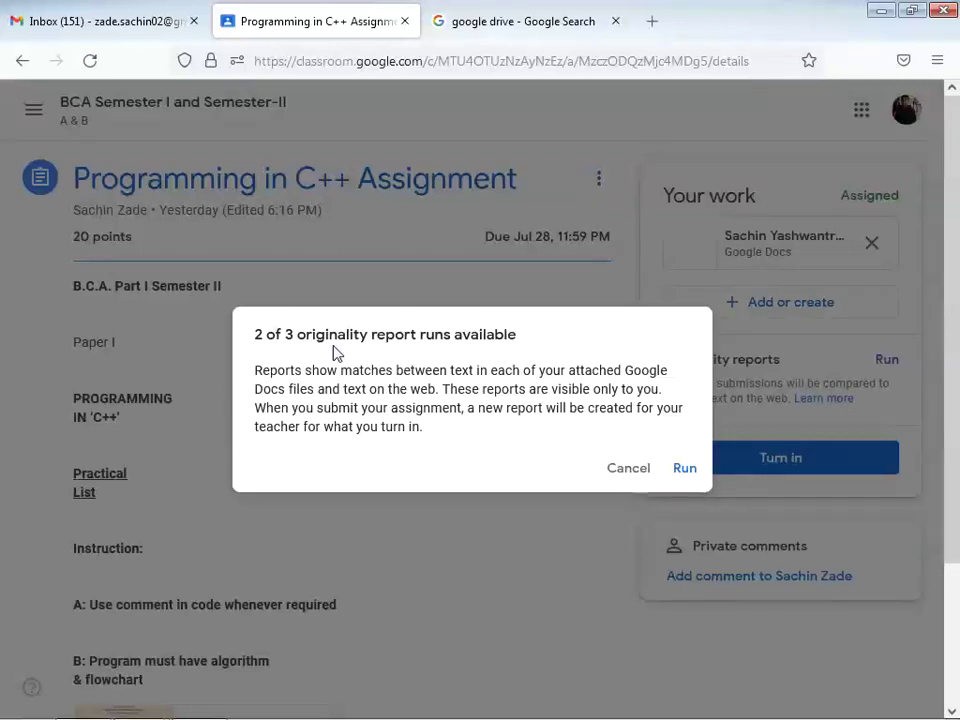
click(684, 470)
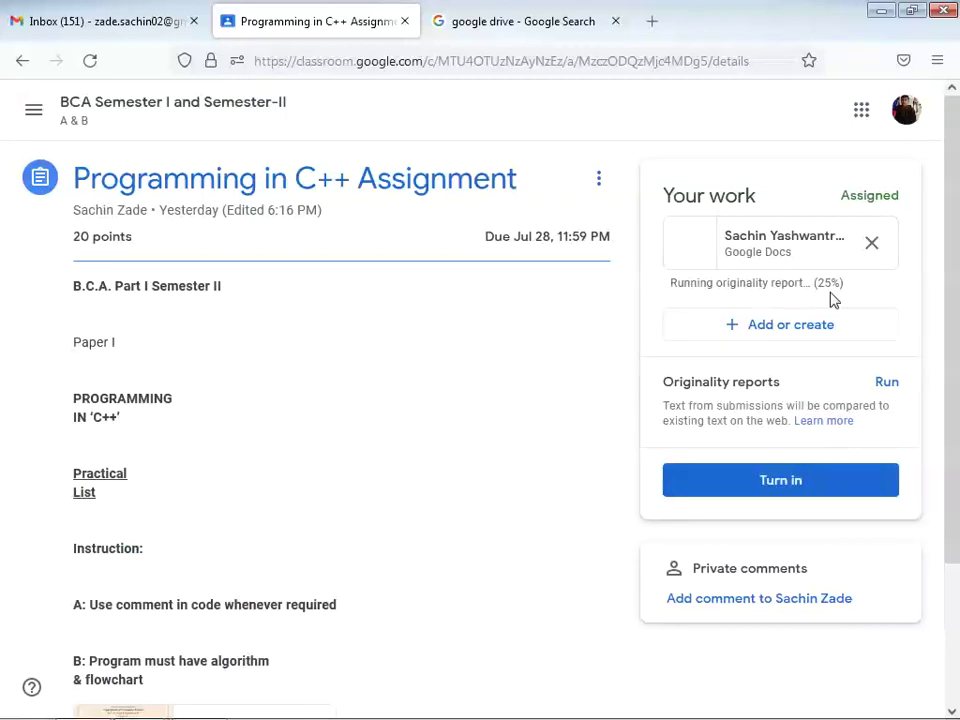
- Open the originality report, view its summary by count and by percentage, and examine the web matches
click(730, 284)
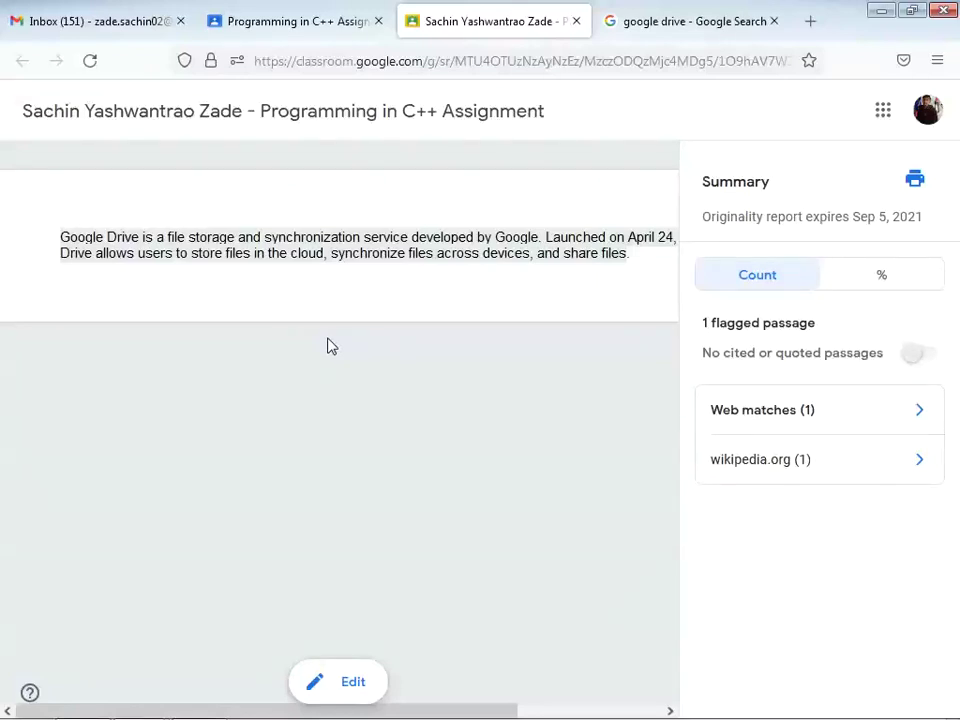
click(750, 285)
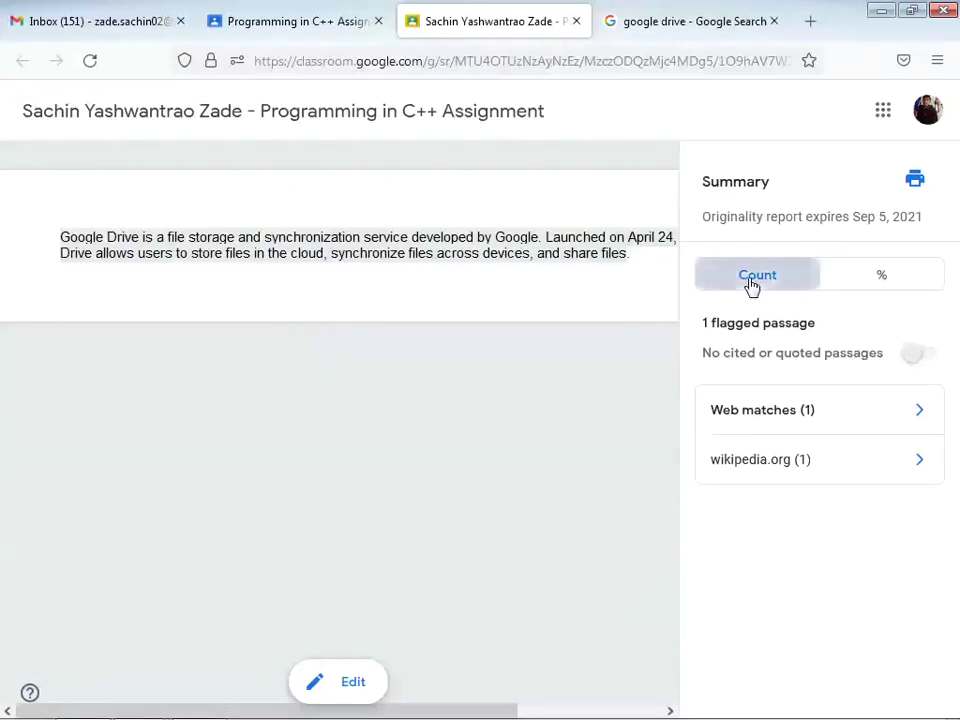
click(864, 293)
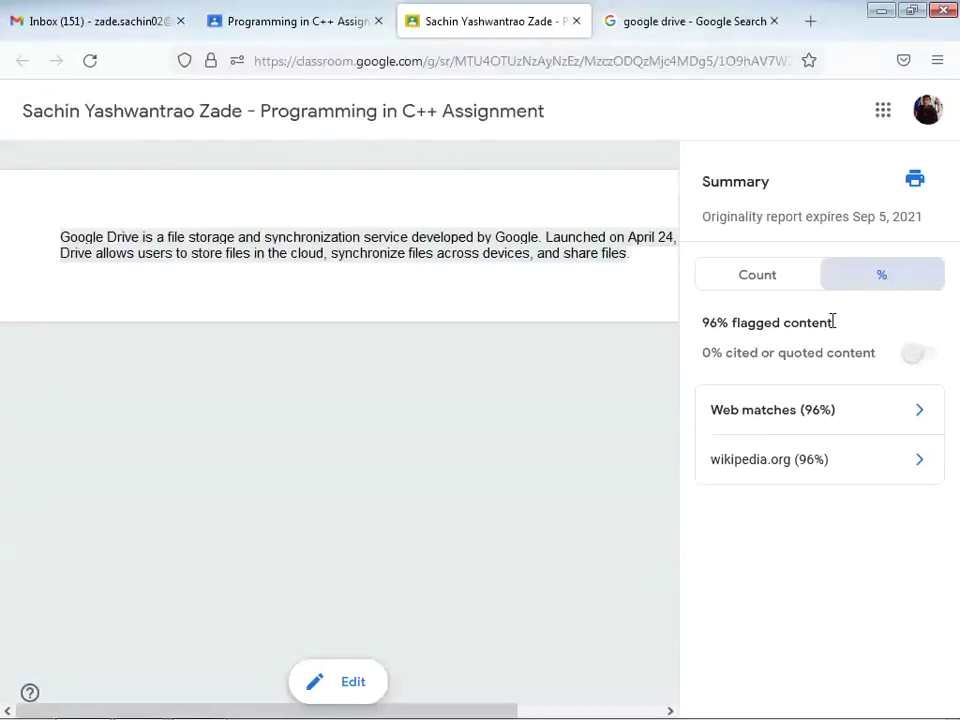
click(776, 424)
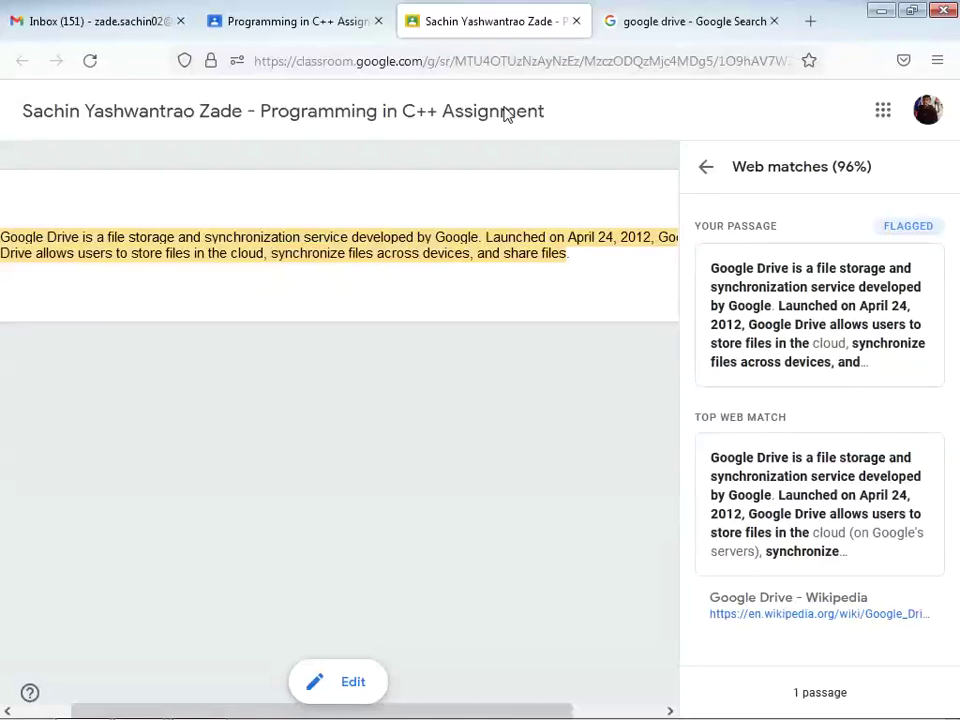
- Return to the student's assignment page and turn in the attached document for the Programming in C++ Assignment
click(336, 27)
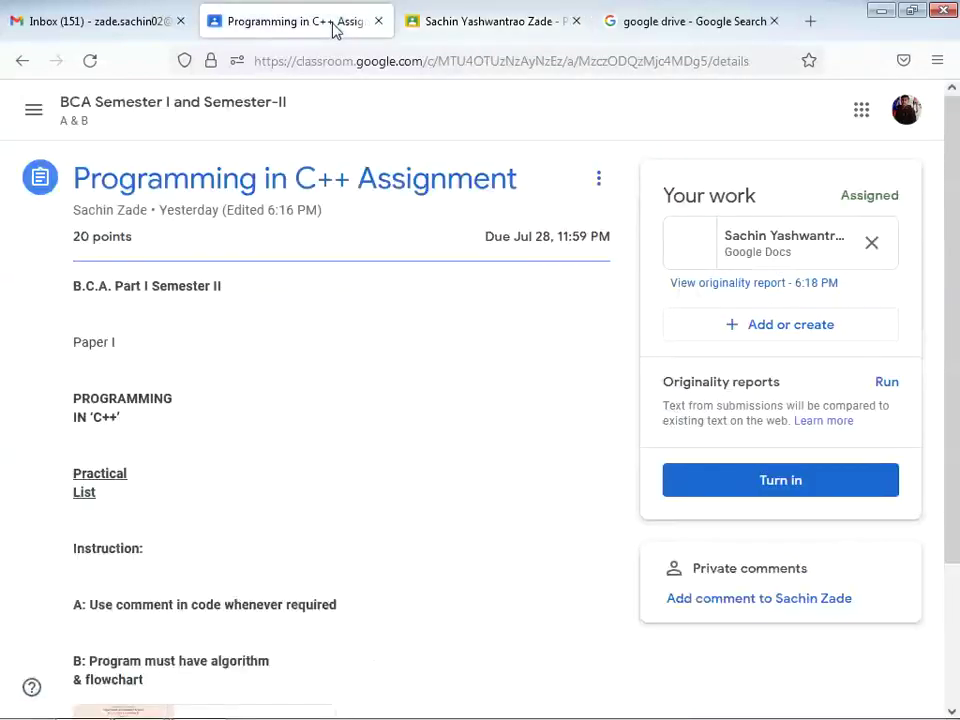
click(766, 484)
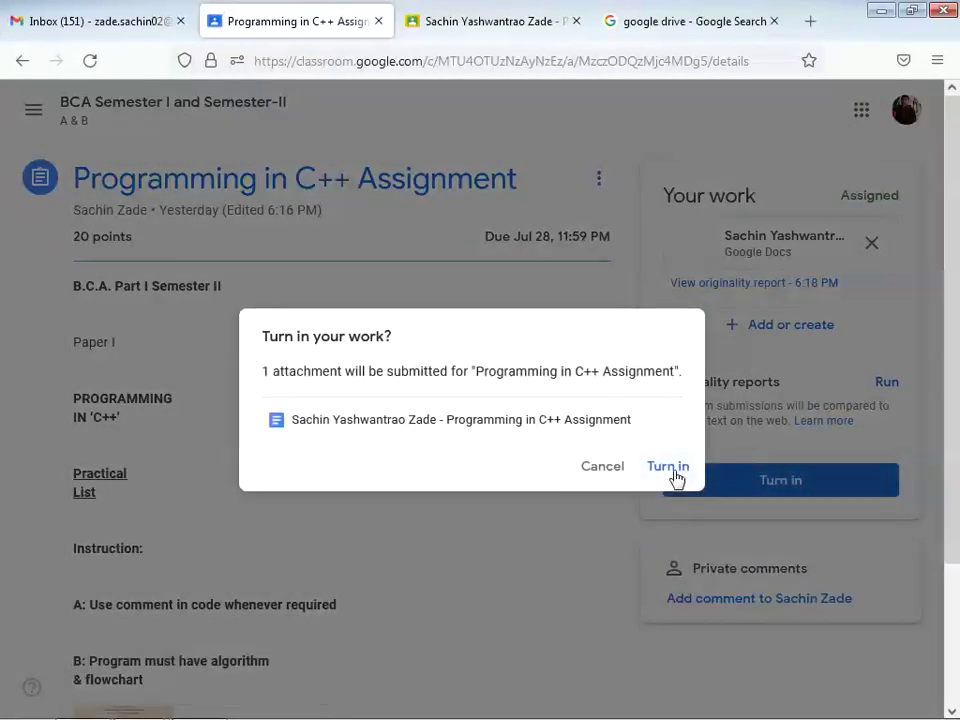
click(674, 475)
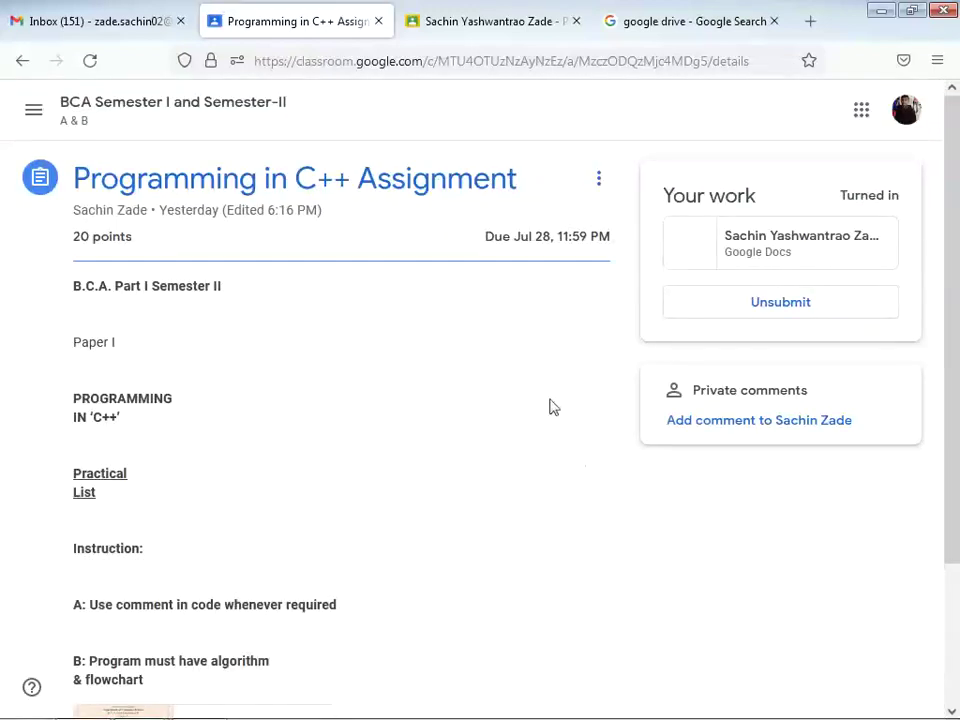
- Switch to the teacher's Classroom and open the student's submission in the C++ assignment's turned-in work
key(alt+Tab)
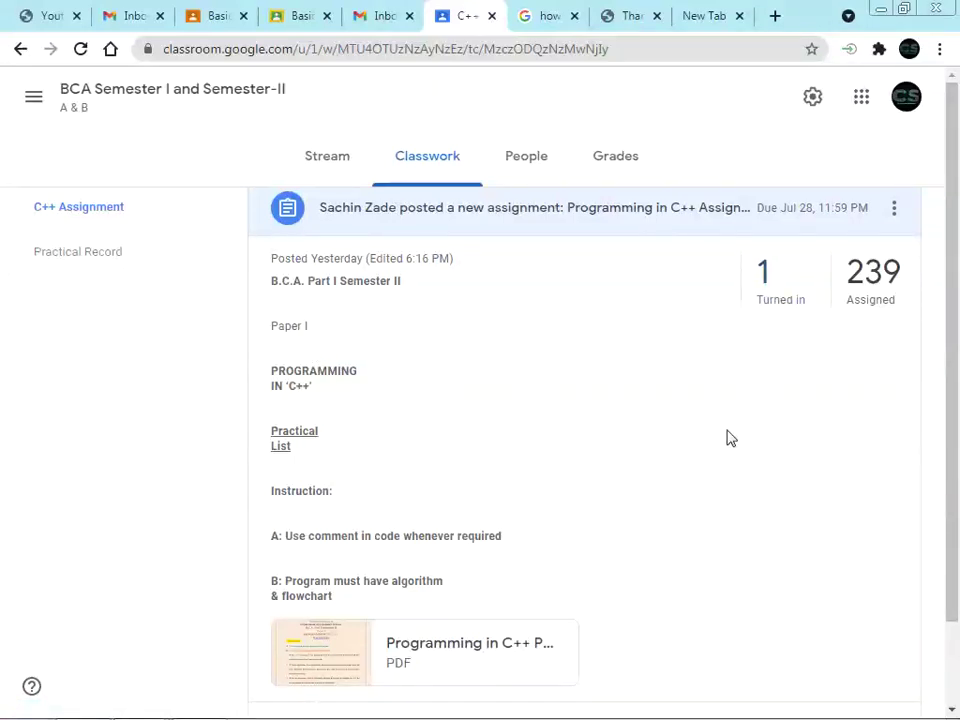
click(784, 308)
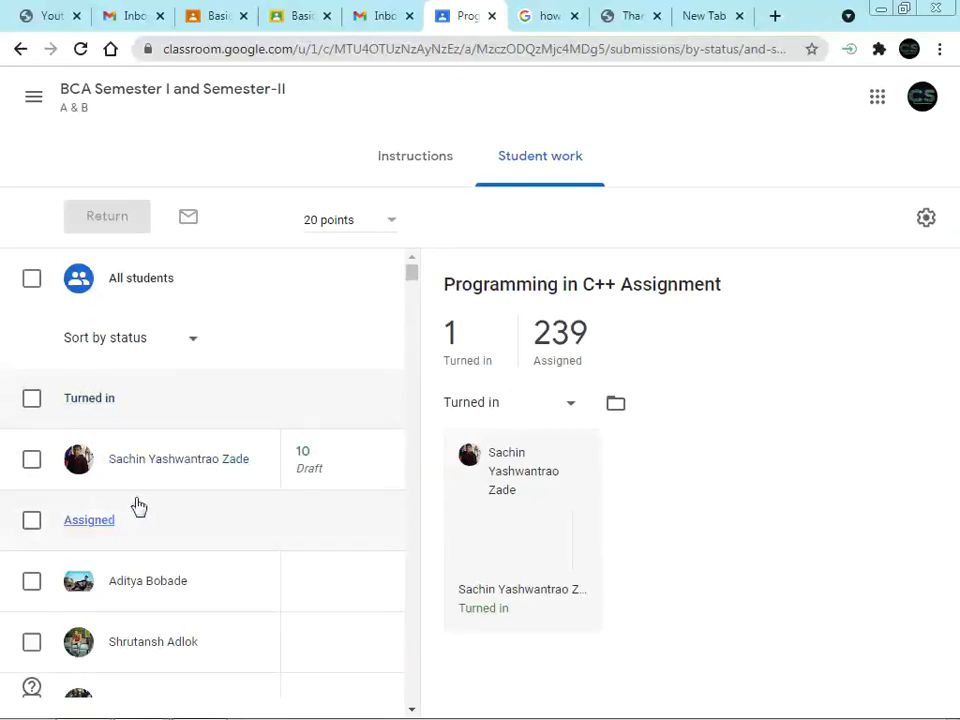
scroll(118, 540, down, 2)
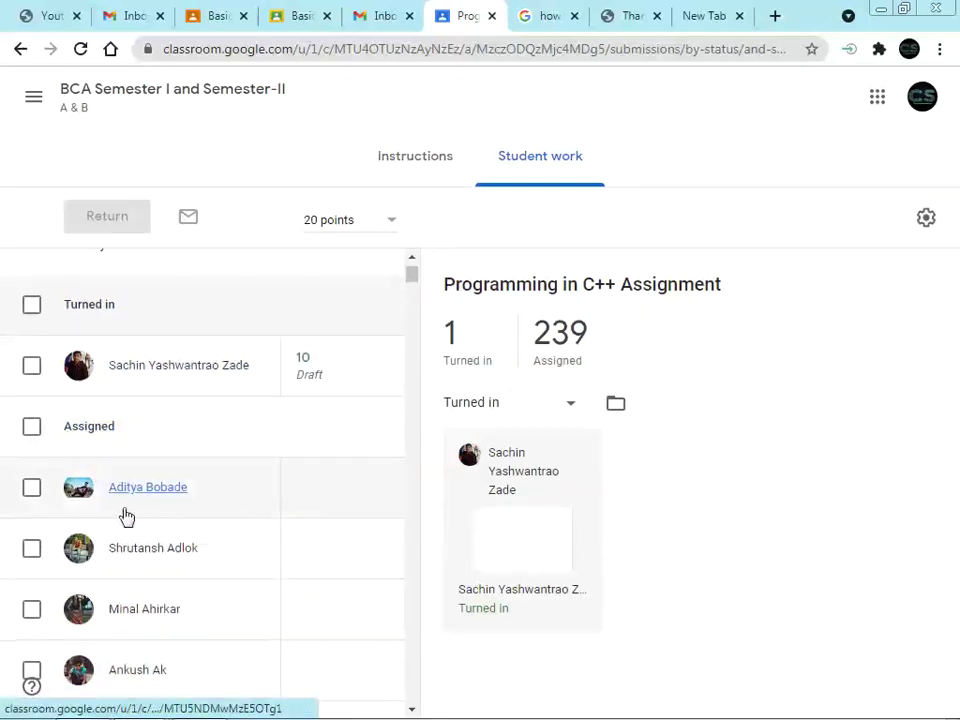
scroll(90, 545, up, 1)
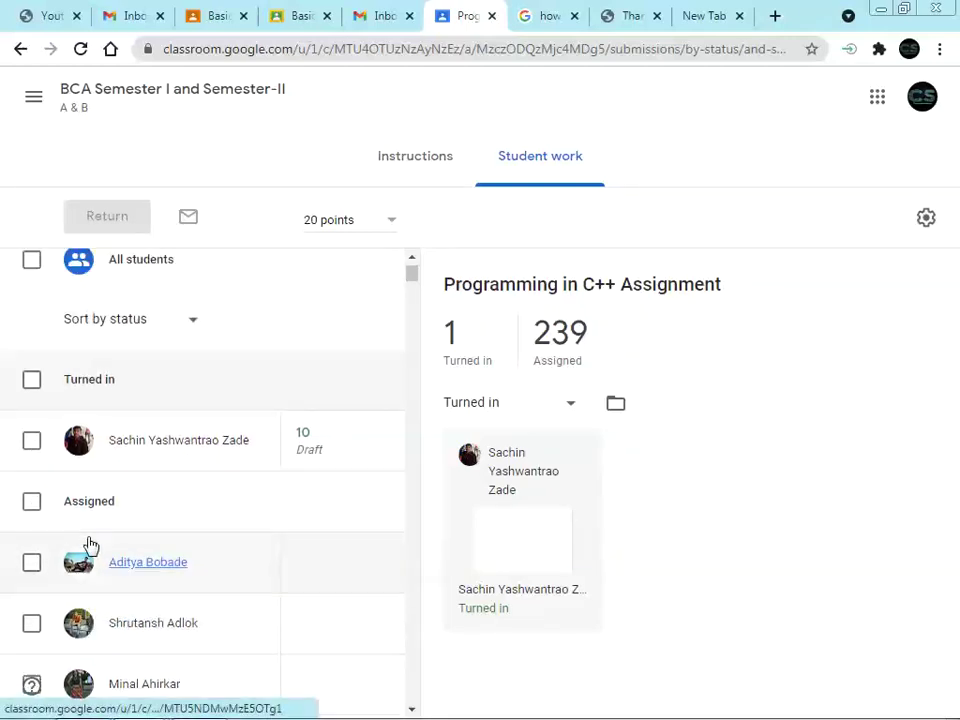
click(186, 466)
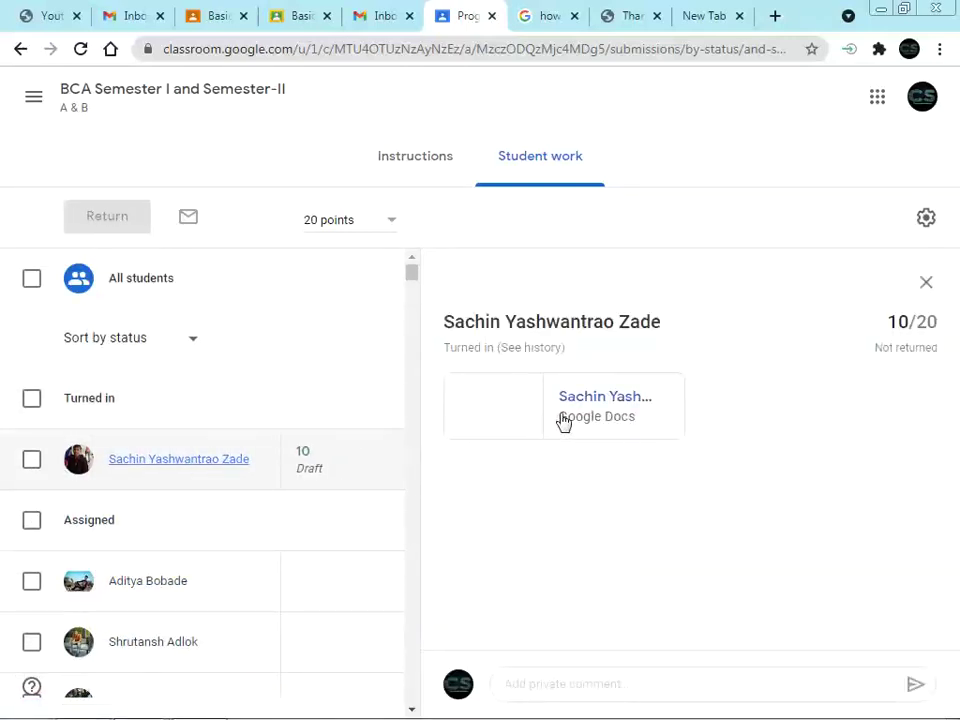
- Open the student's submitted document for marking and examine its originality report by count and by percentage
click(618, 408)
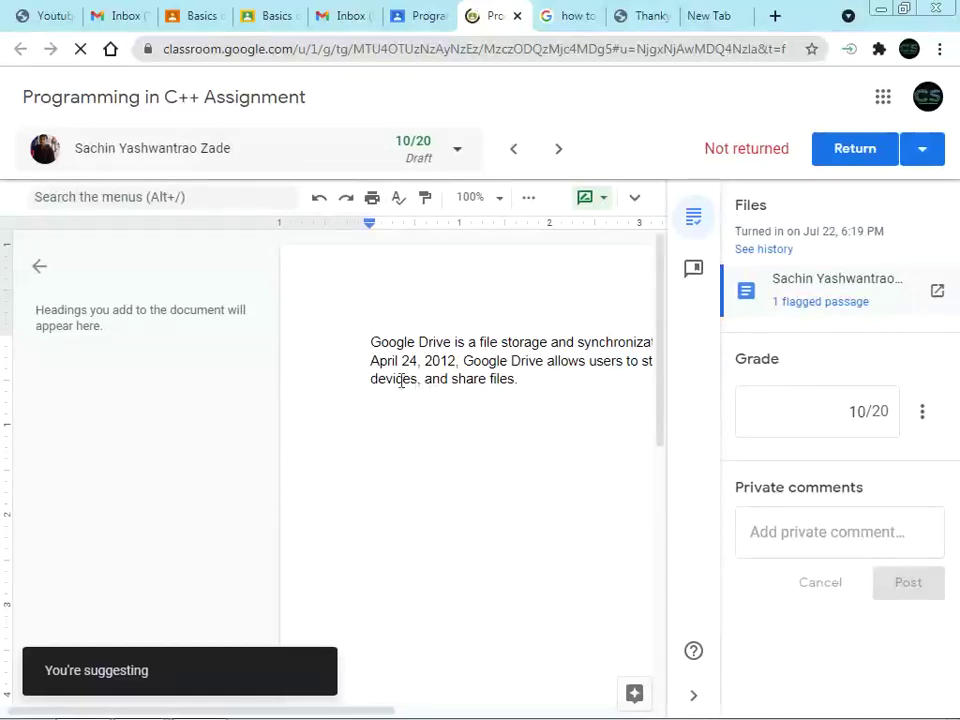
drag(369, 341, 546, 377)
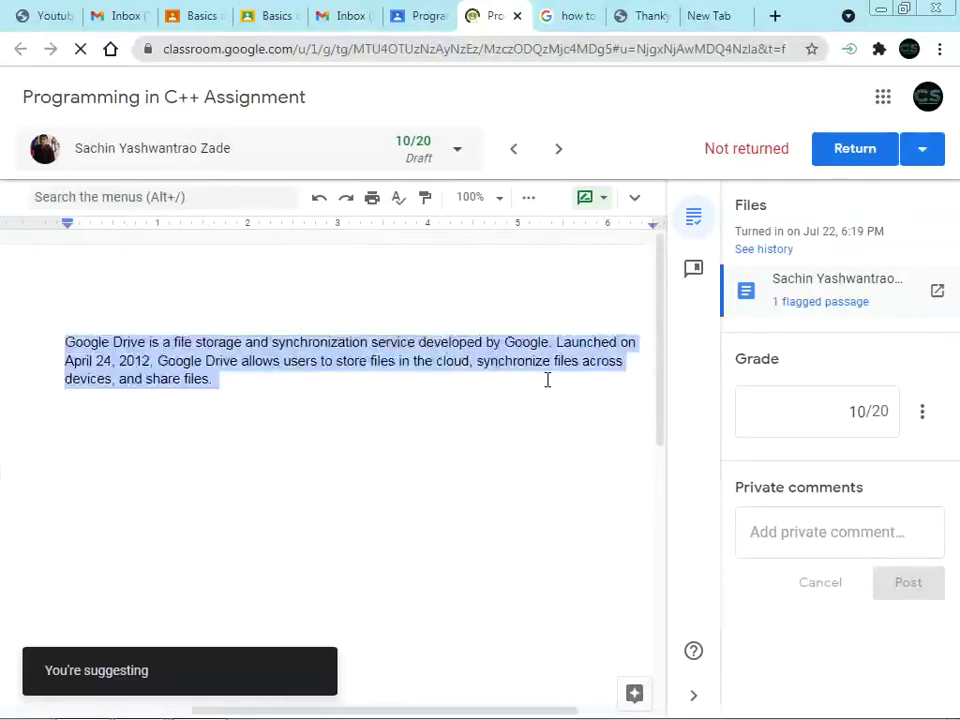
click(503, 471)
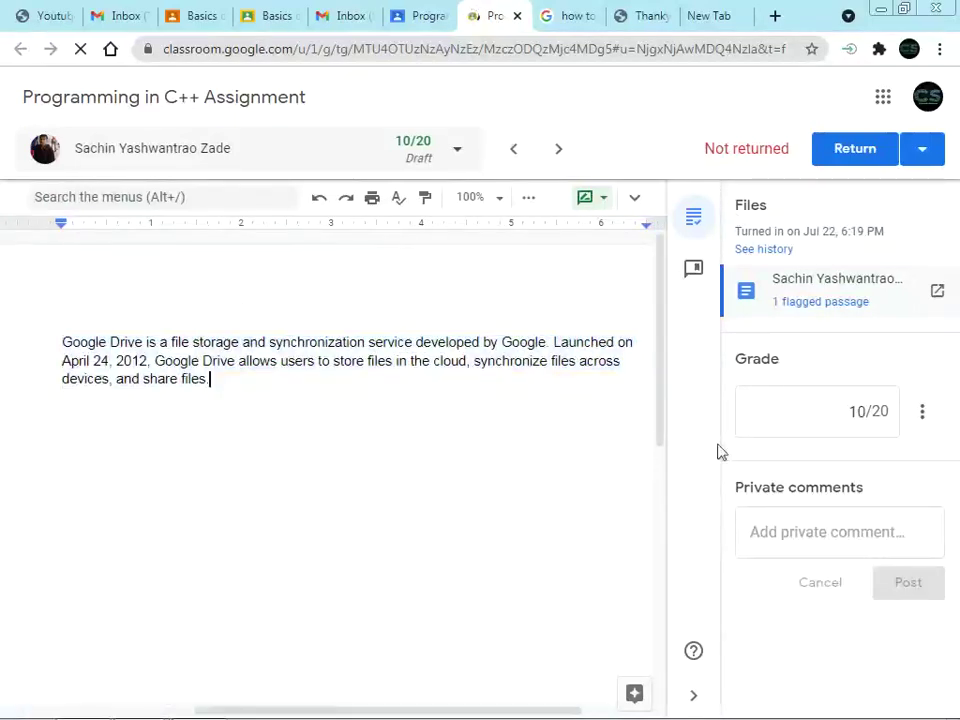
click(810, 305)
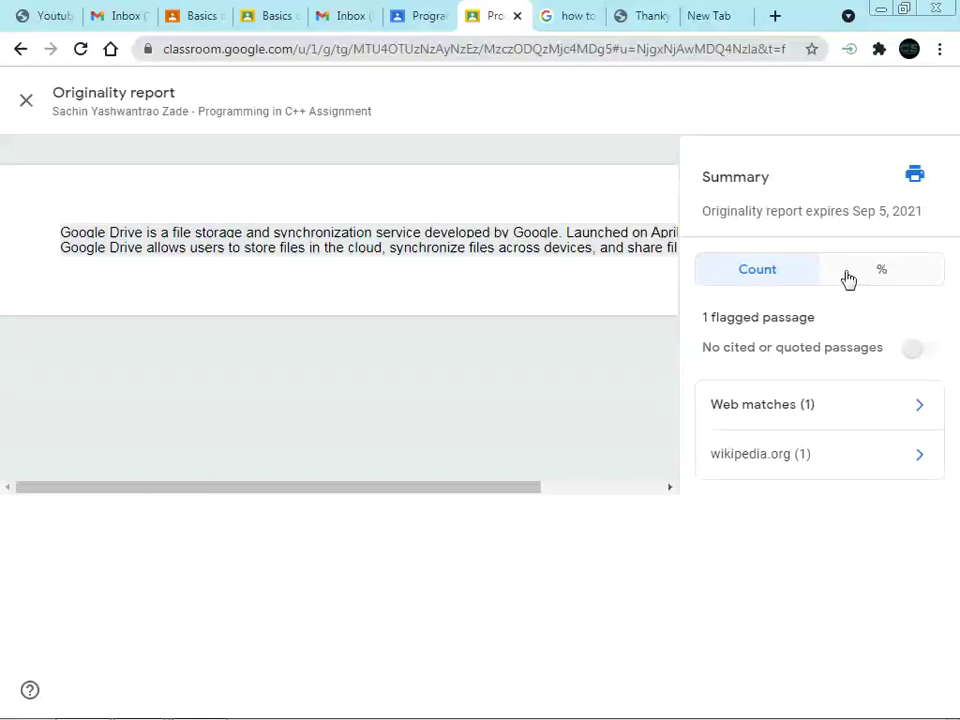
click(848, 273)
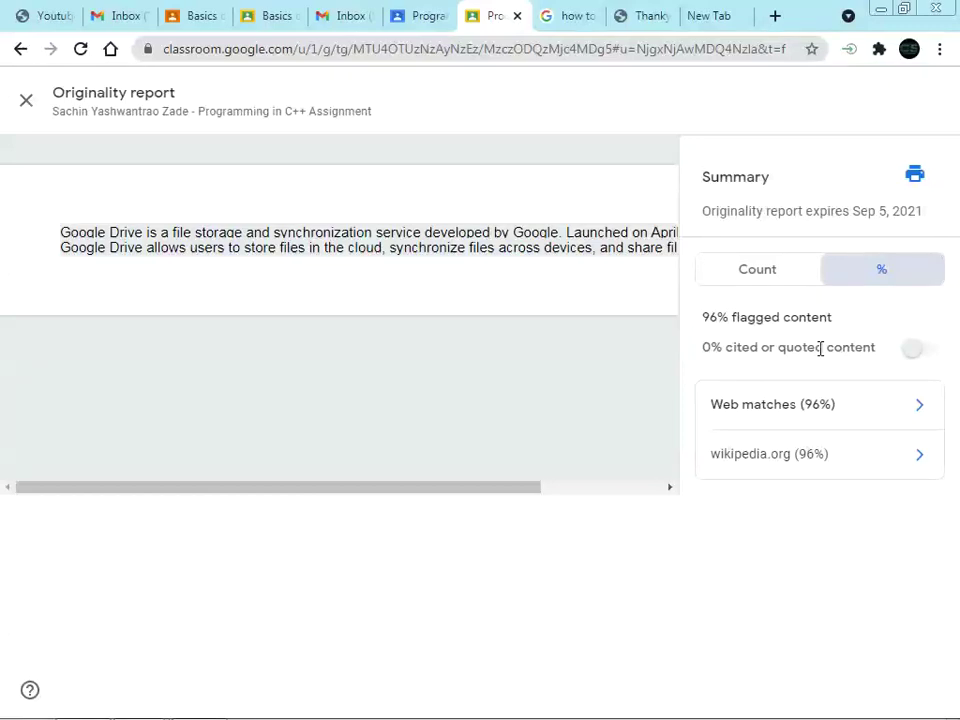
key(Escape)
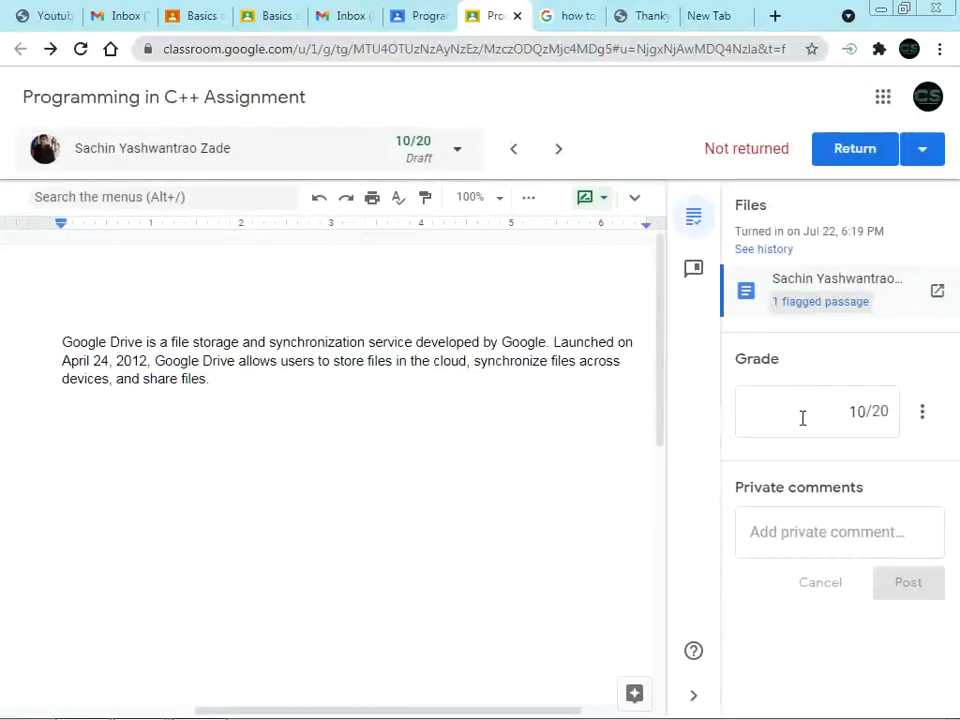
- Set the grade of the student's C++ assignment submission to 2 out of 20
click(864, 412)
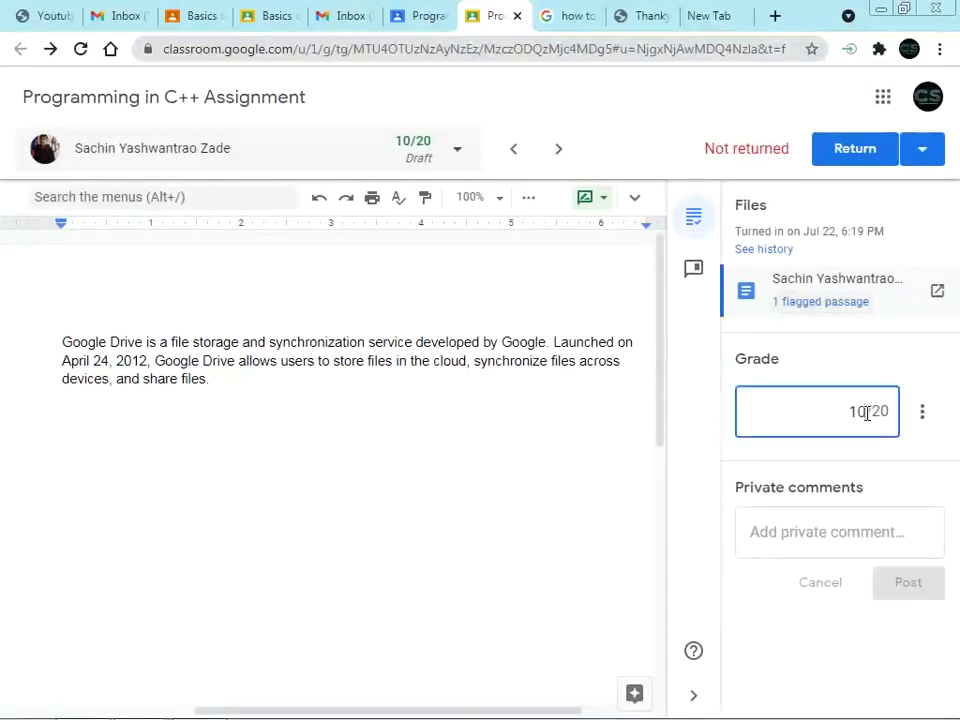
key(BackSpace)
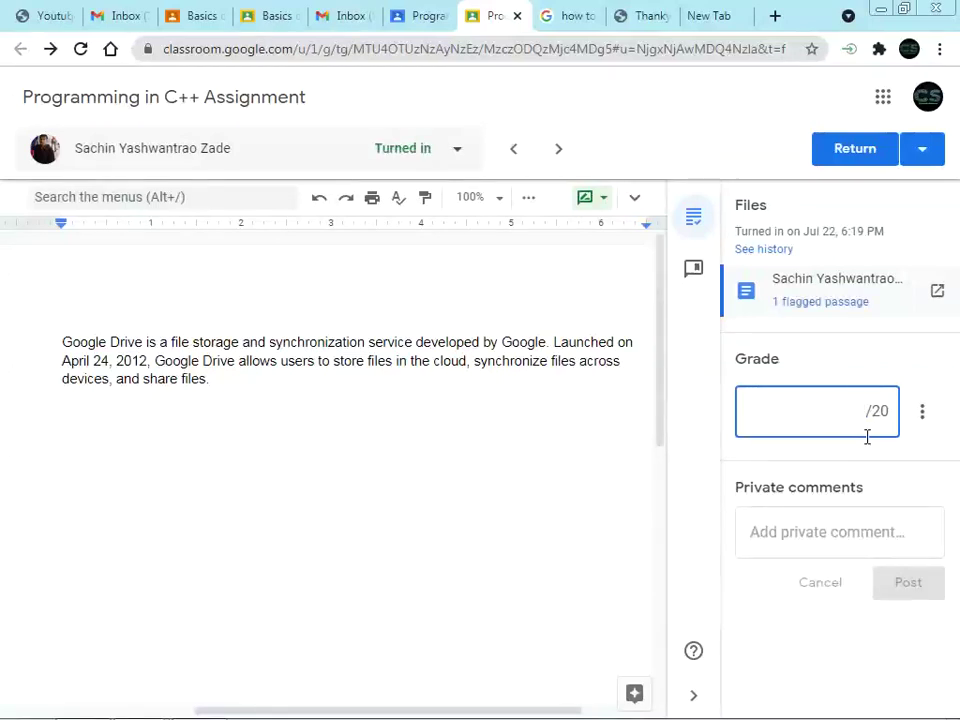
text(2)
- Post the private comment "96% data is flagged" on the submission and return the graded work to the student
click(793, 532)
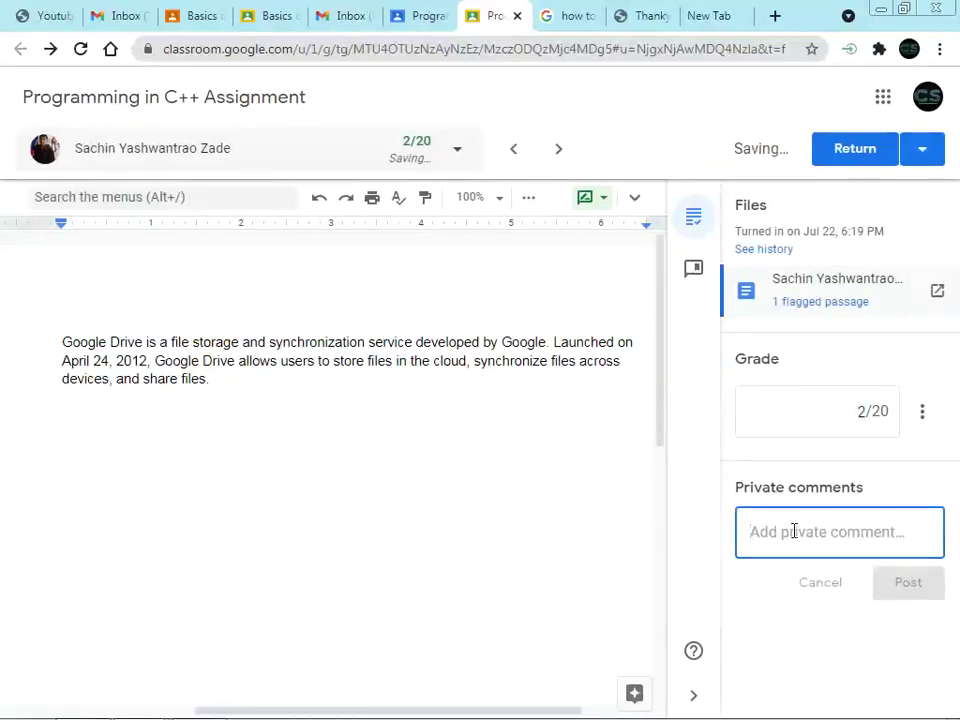
text((6)
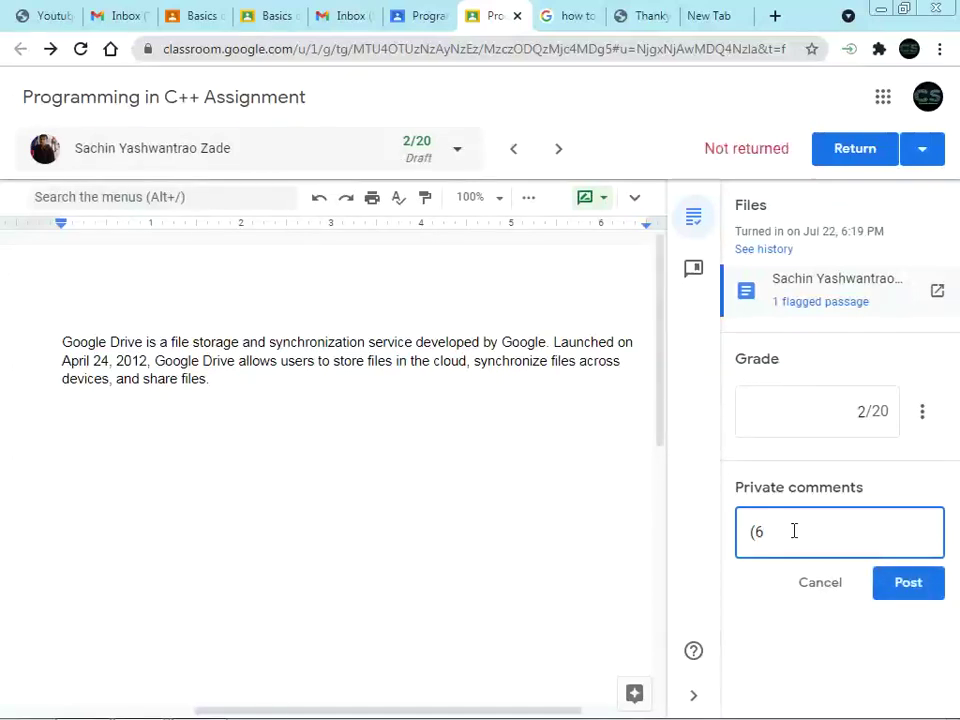
key(BackSpace)
key(BackSpace)
key(BackSpace)
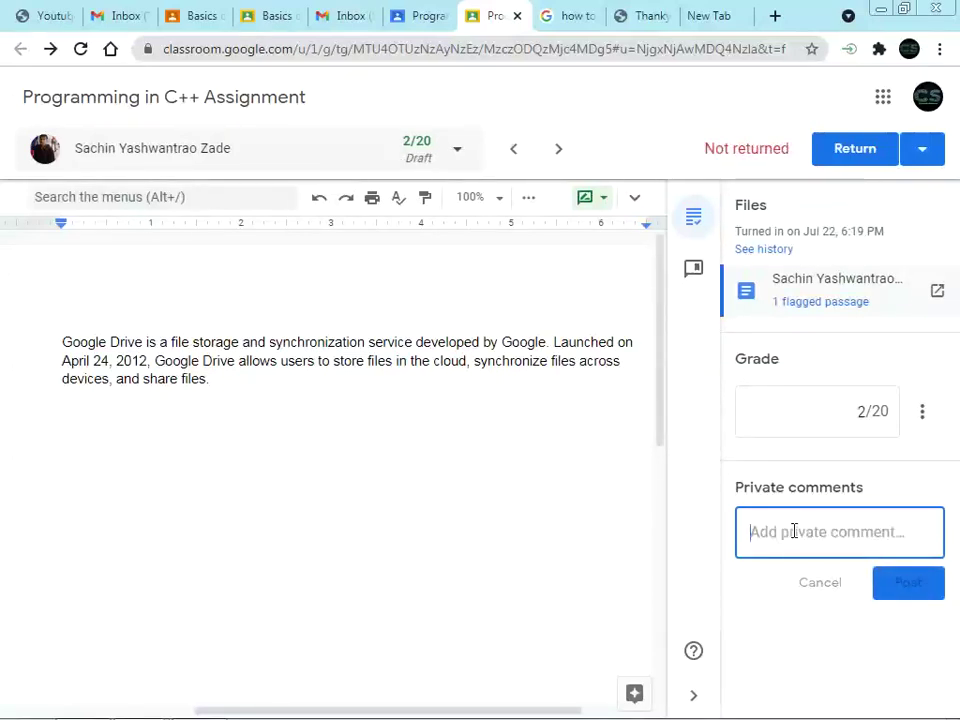
text(96% data is flagged)
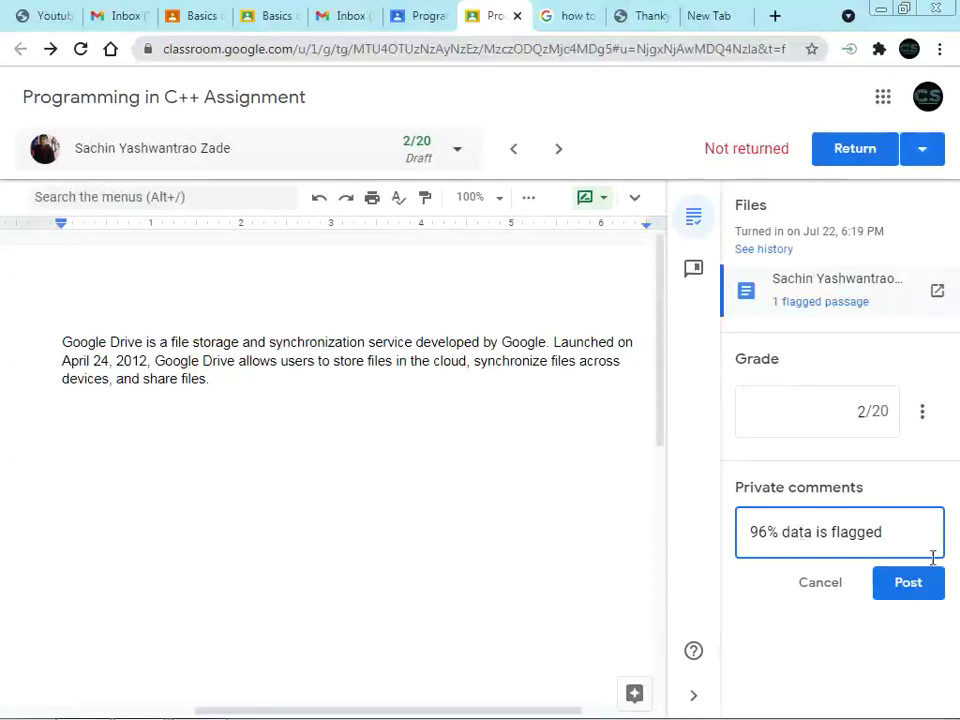
click(911, 585)
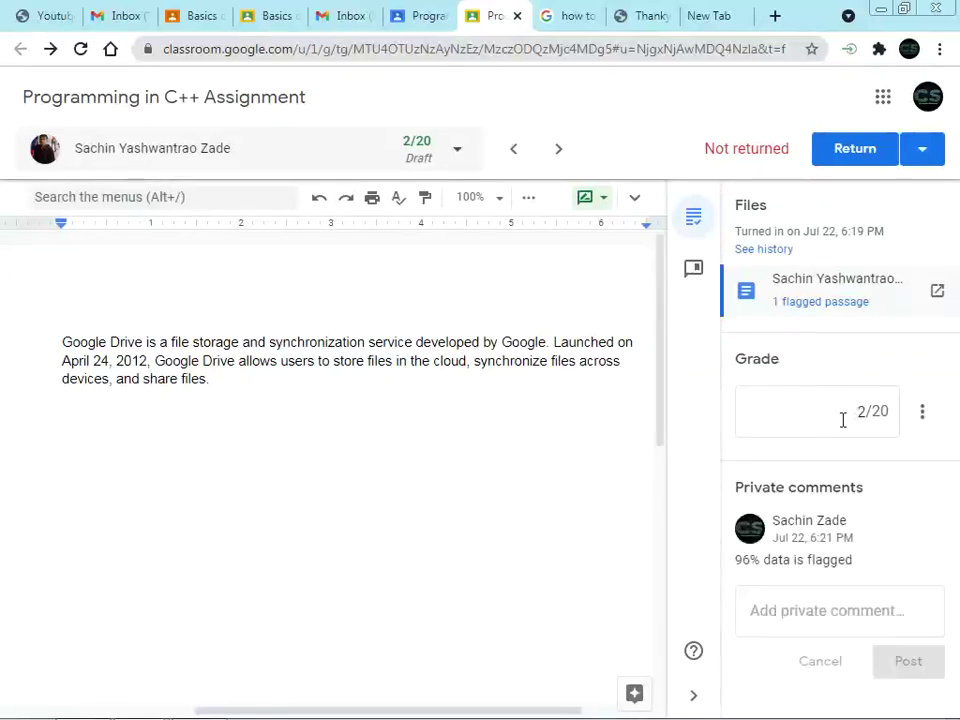
click(851, 155)
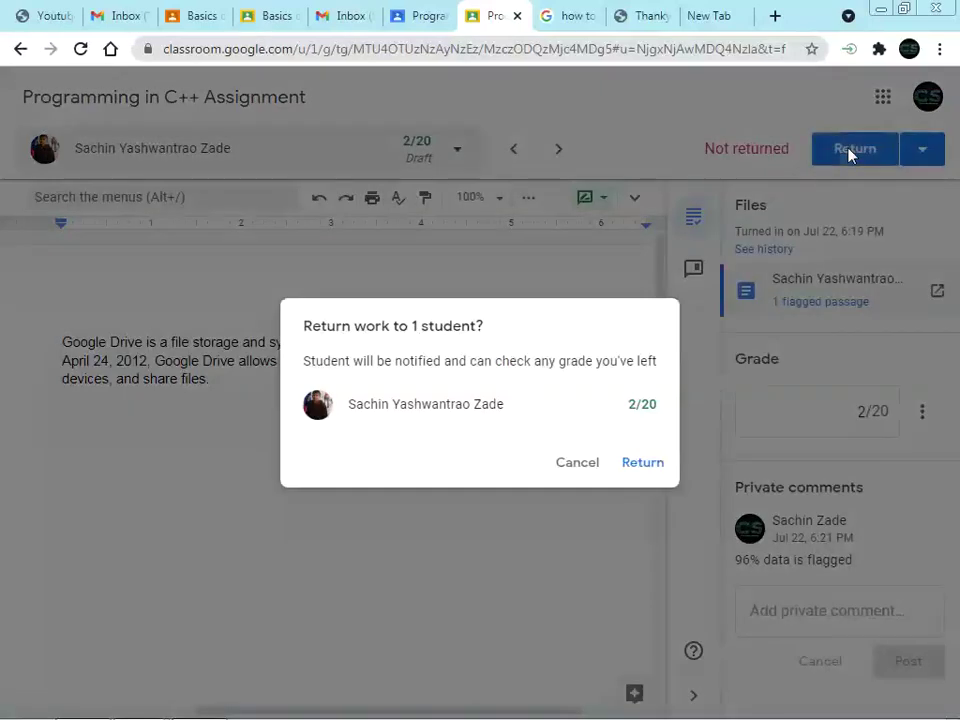
click(631, 466)
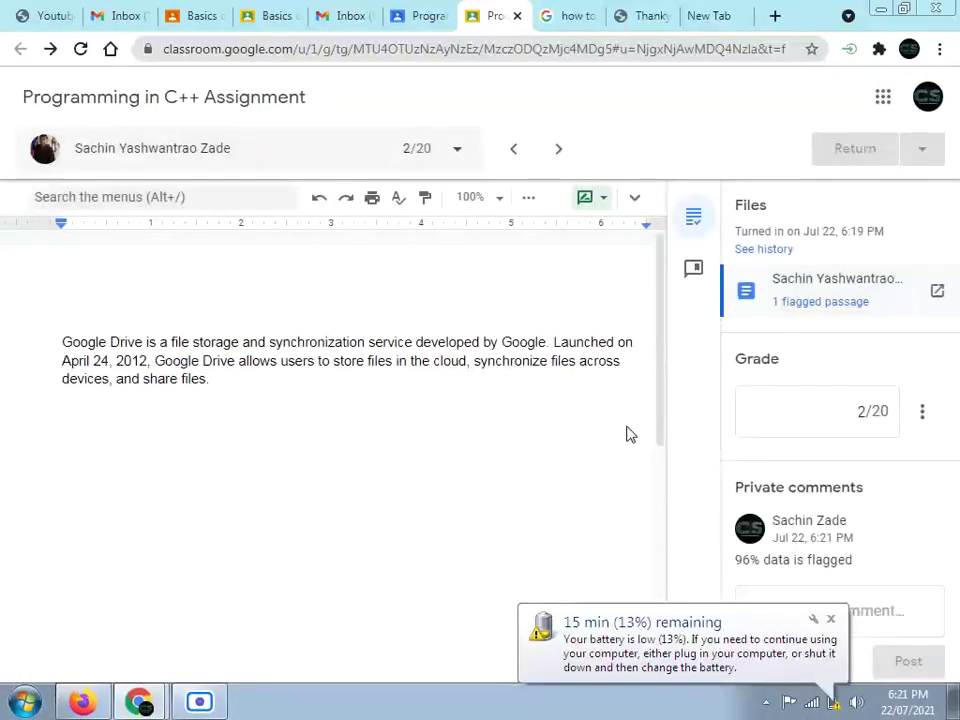
- Switch to the student's Classroom in Firefox and reload the Programming in C++ Assignment page to check the grade and private comment
key(alt+Tab)
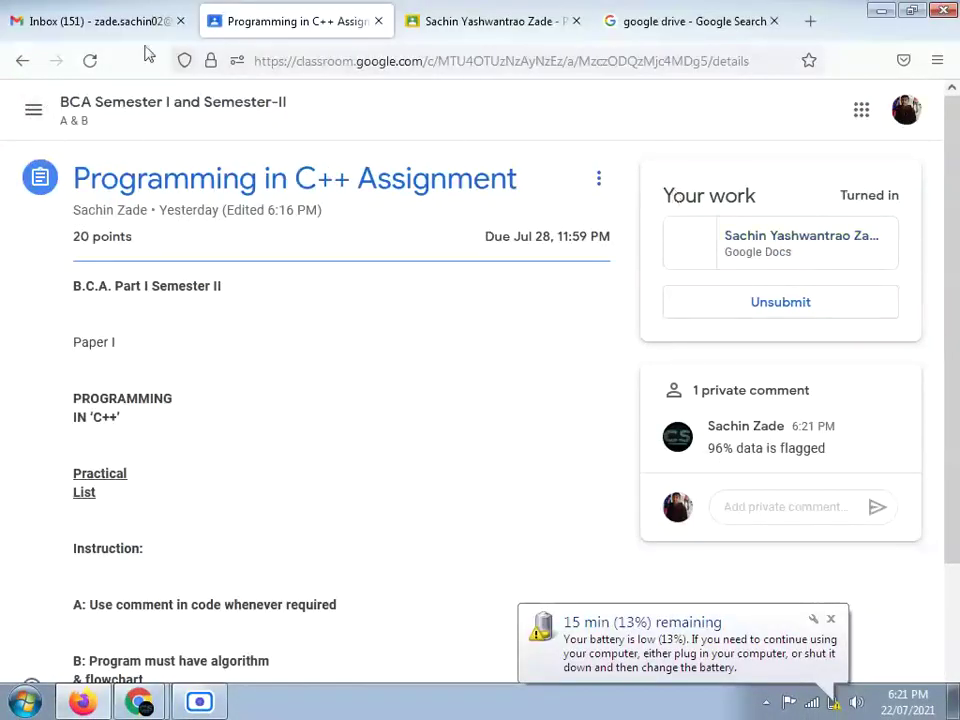
click(90, 61)
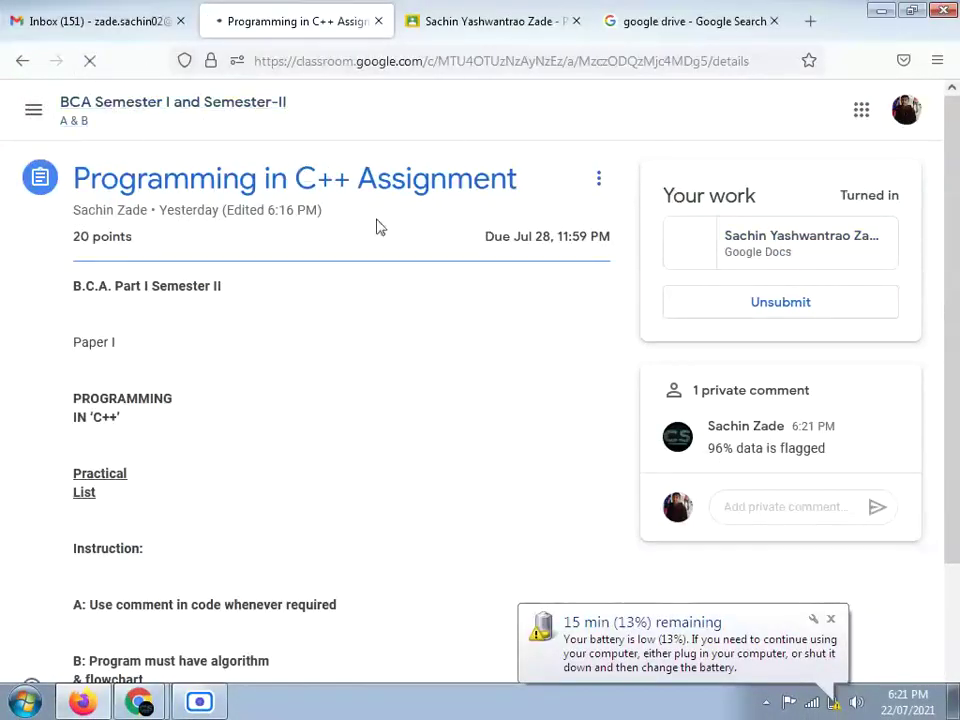
click(831, 620)
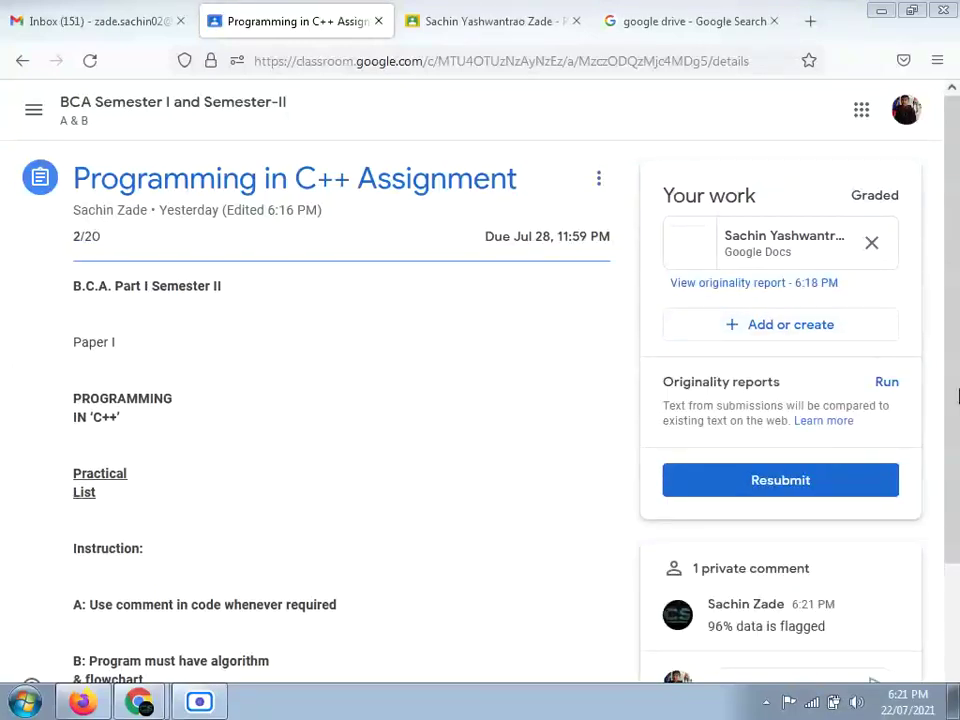
scroll(951, 285, down, 3)
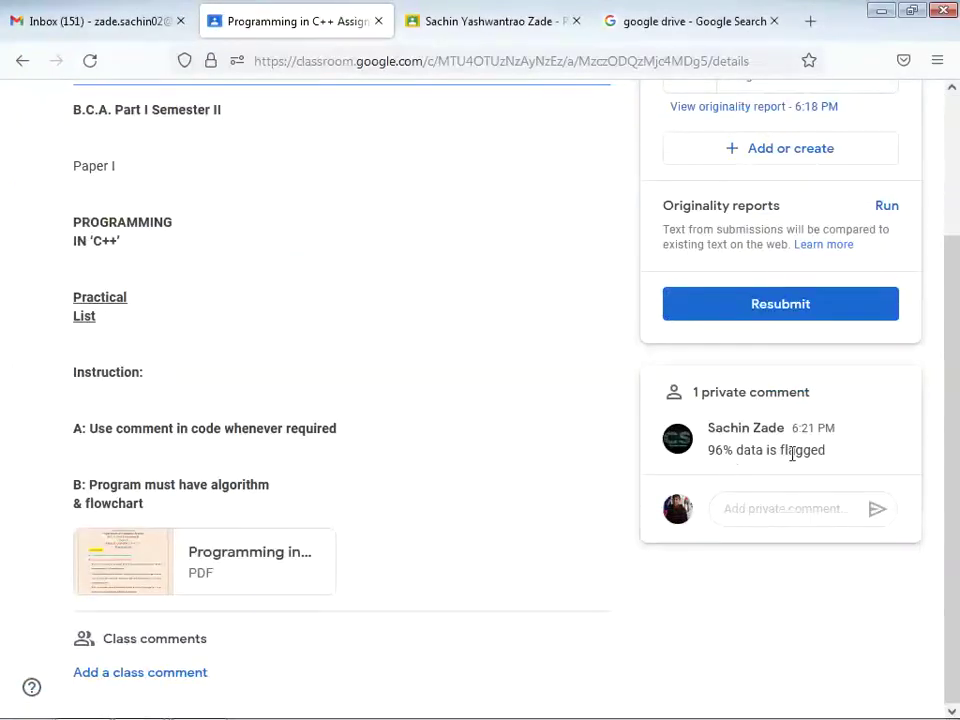
drag(953, 370, 951, 222)
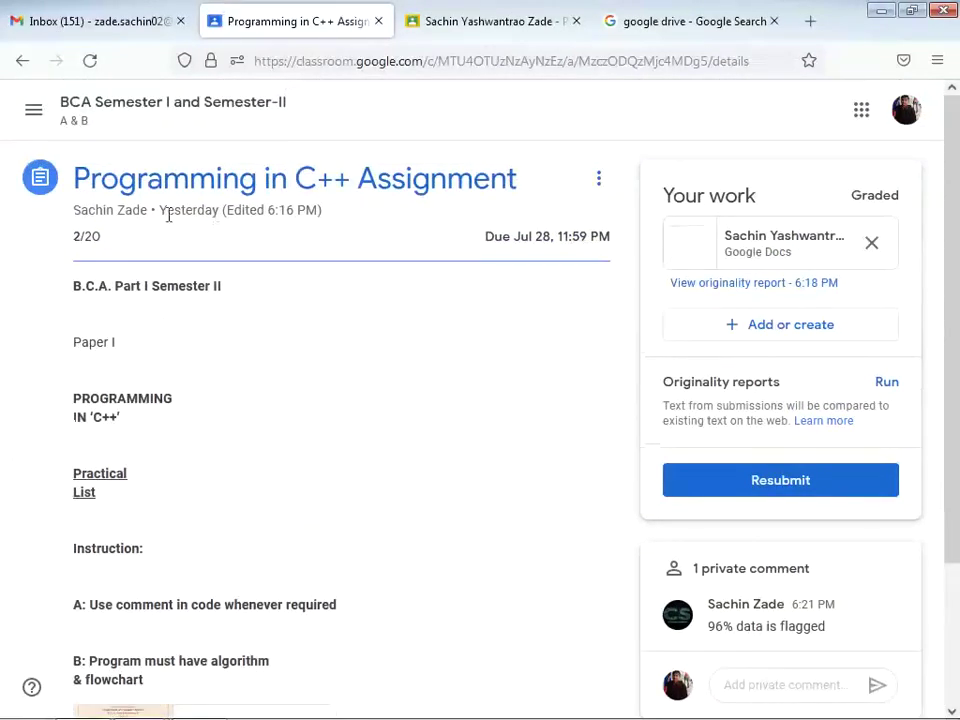
click(31, 110)
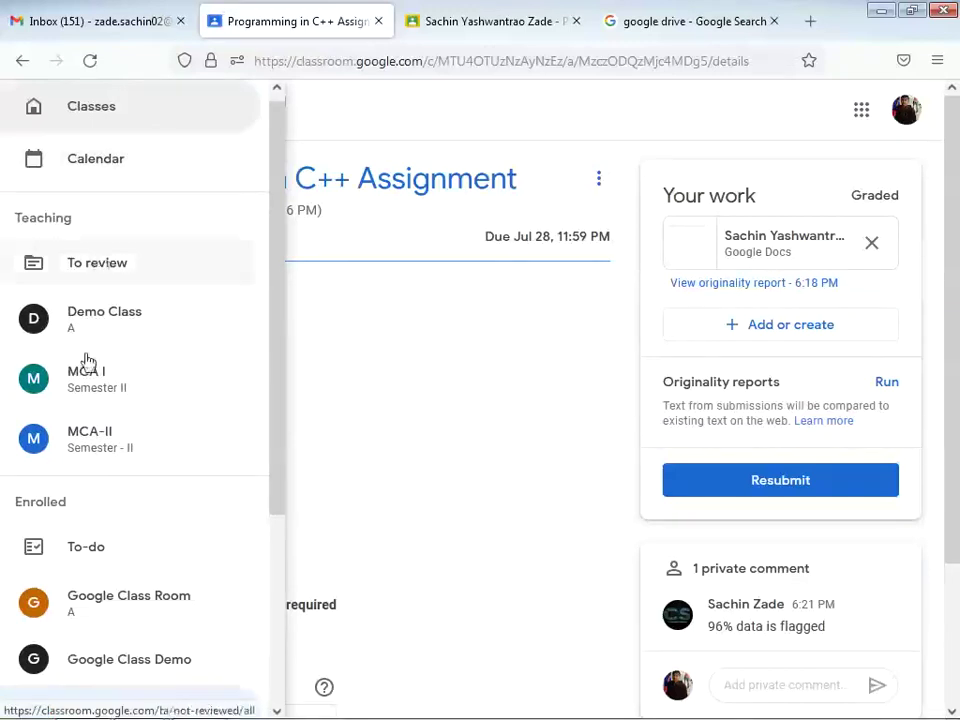
click(117, 319)
click(22, 60)
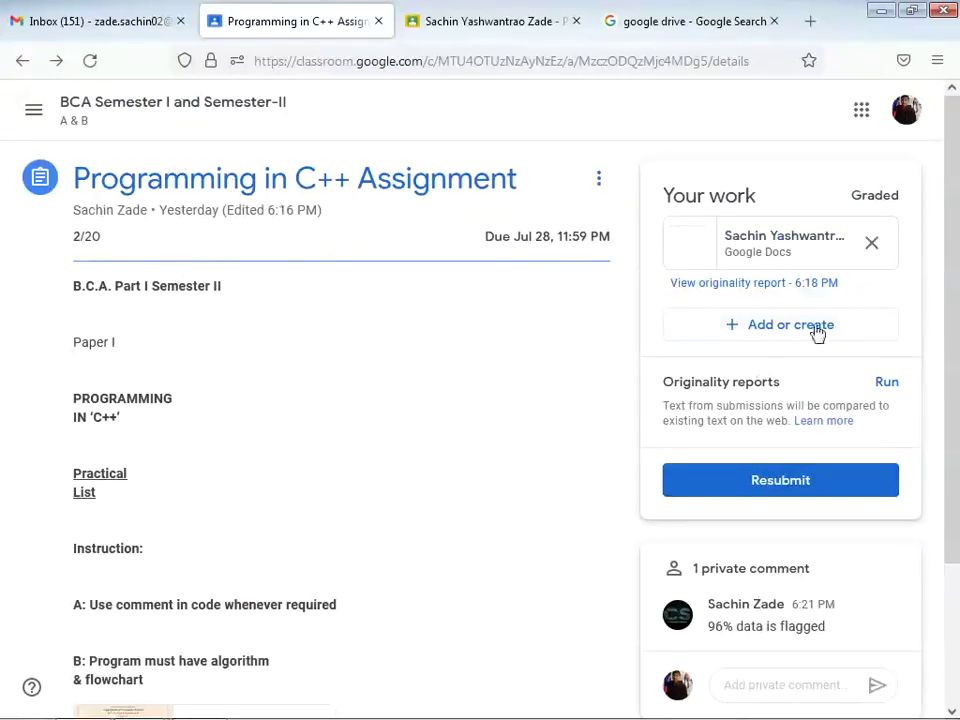
- Review the student's submission options and the teacher's private comment on the graded assignment page
scroll(471, 515, down, 1)
scroll(560, 220, down, 2)
scroll(553, 199, up, 2)
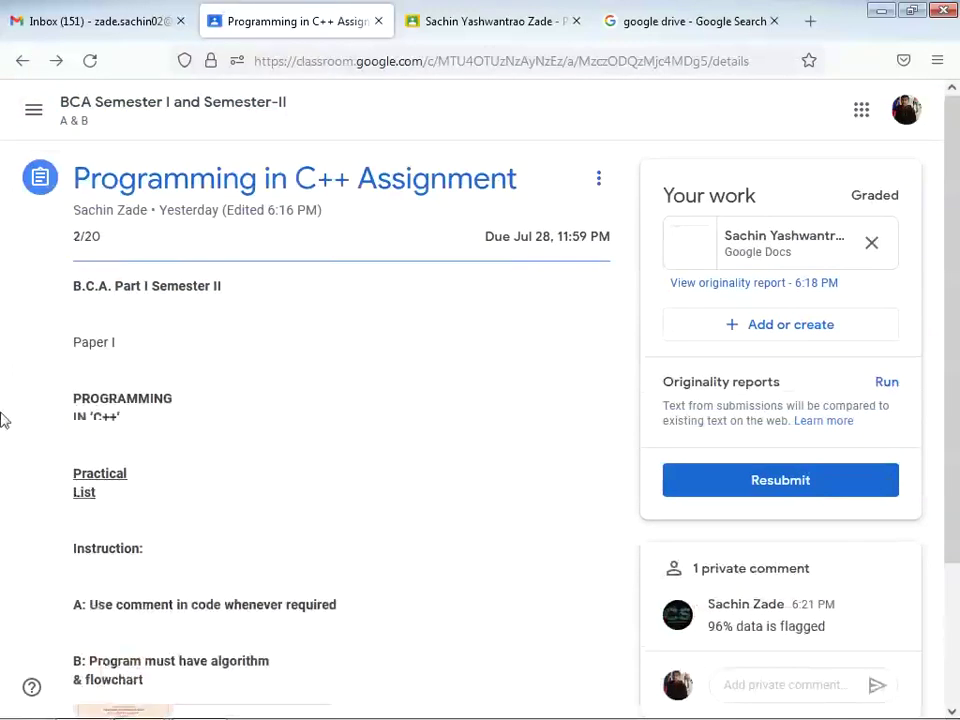
right_click(34, 347)
click(107, 342)
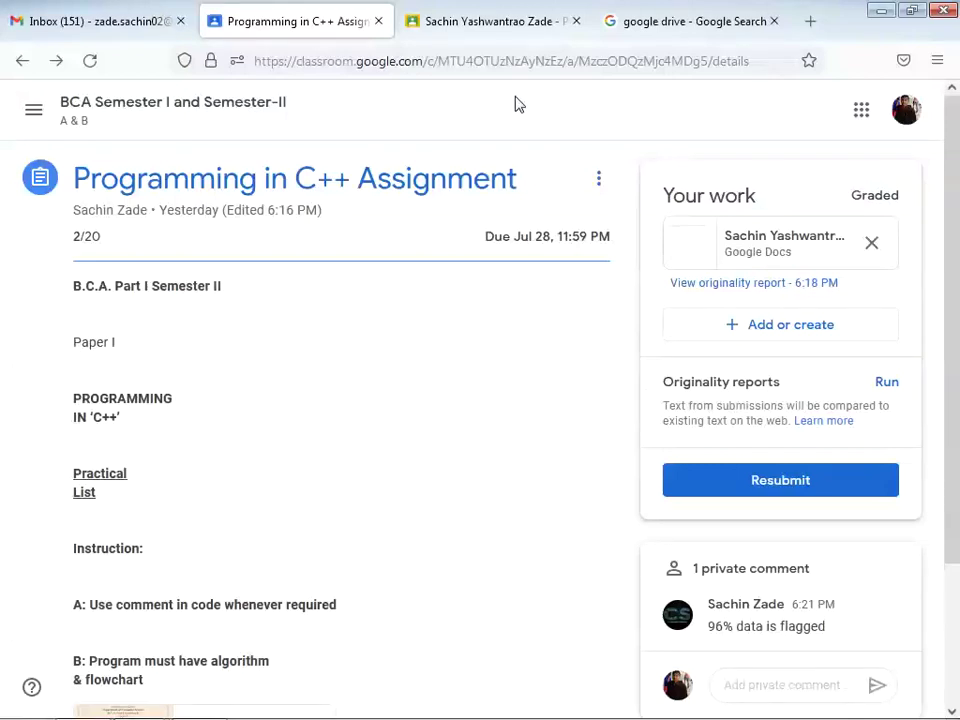
scroll(516, 104, down, 3)
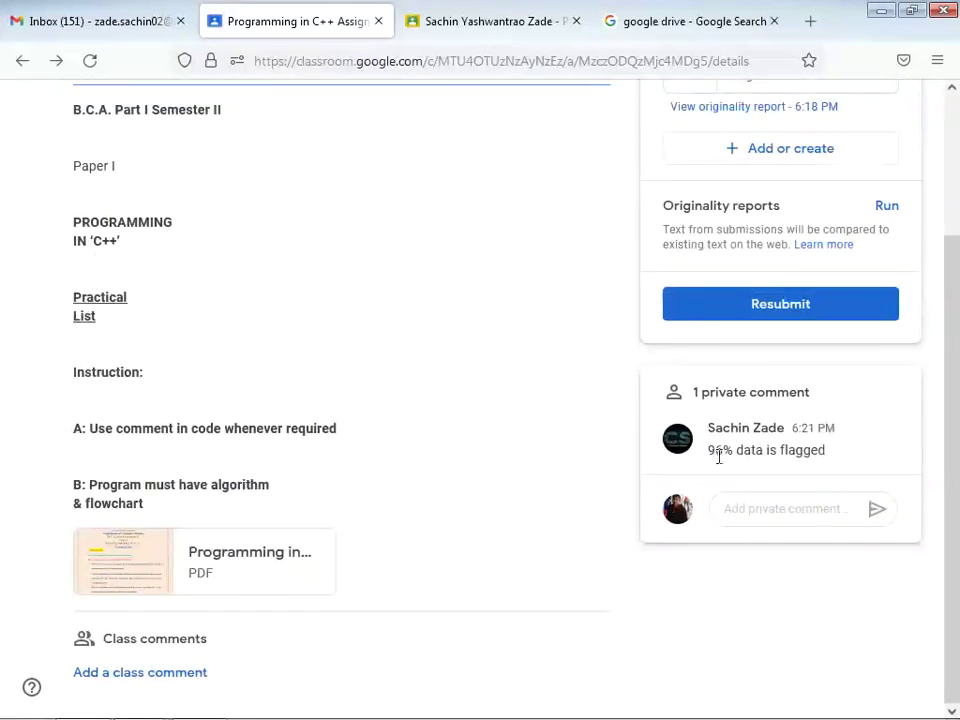
scroll(622, 401, up, 3)
- Open the BCA Semester I and Semester-II class and check the C++ assignment's status in the class stream
click(36, 110)
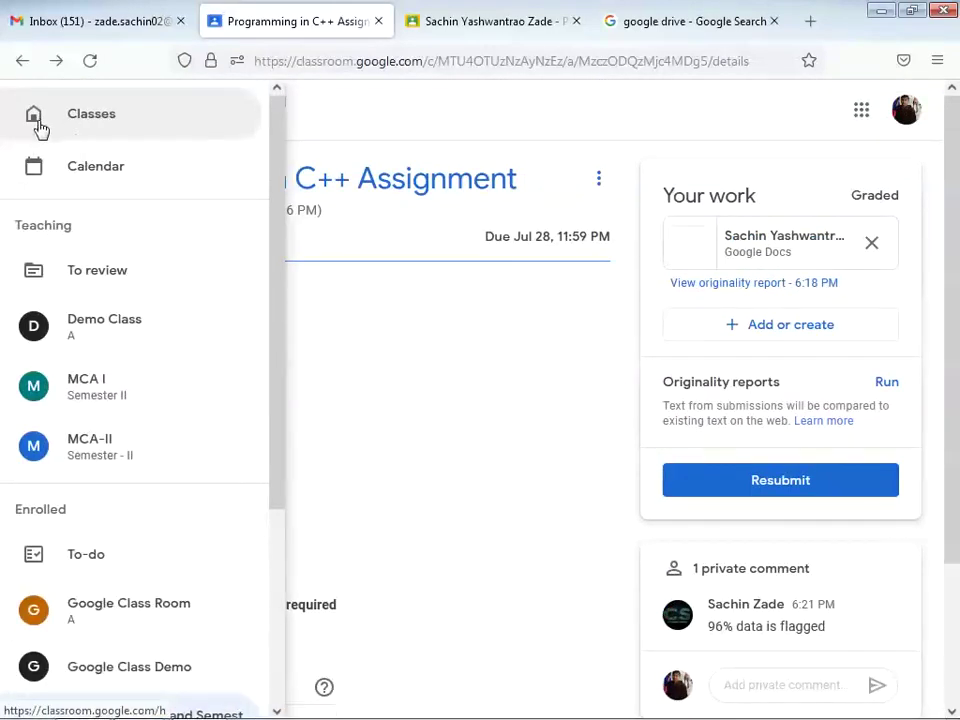
scroll(152, 422, down, 2)
click(196, 546)
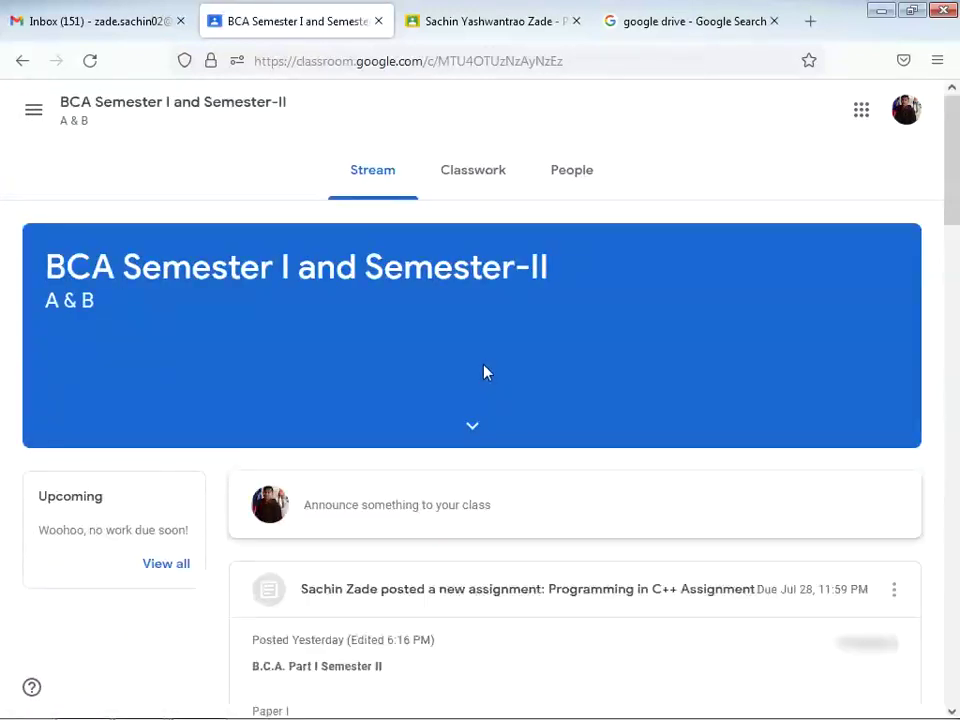
scroll(484, 372, down, 5)
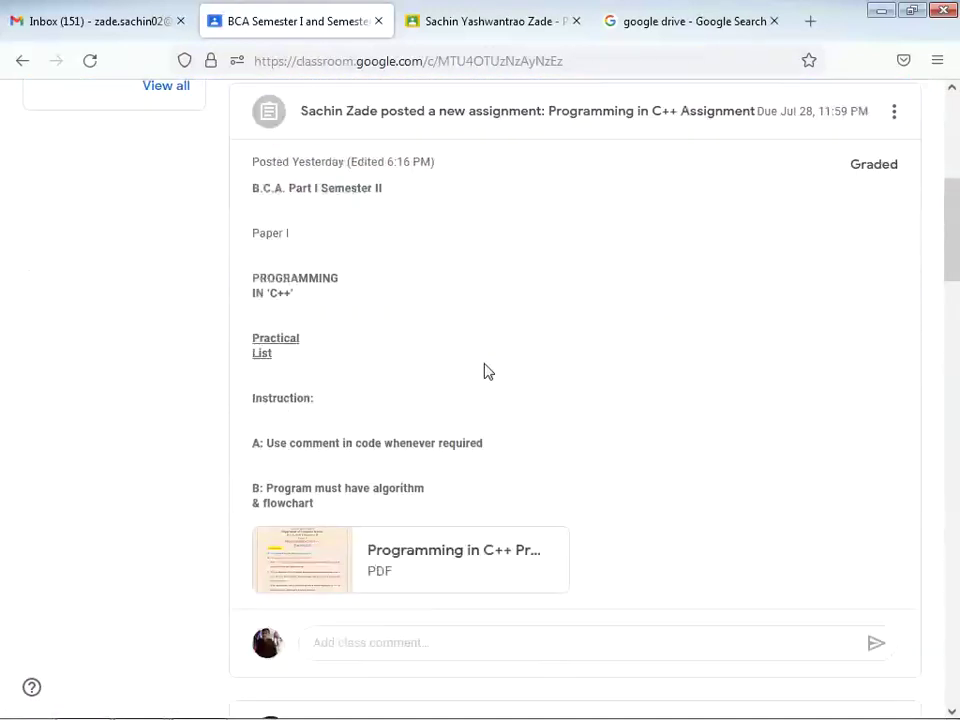
scroll(484, 372, up, 5)
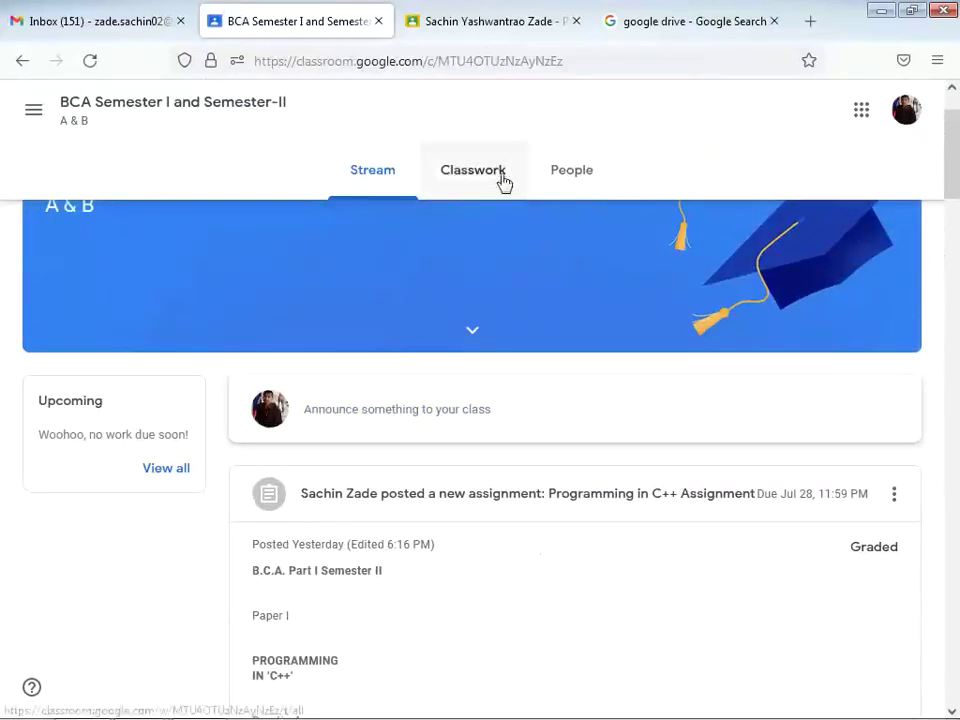
- View the Programming in C++ Assignment details in the student's classwork and show only the C++ Assignment topic
click(498, 181)
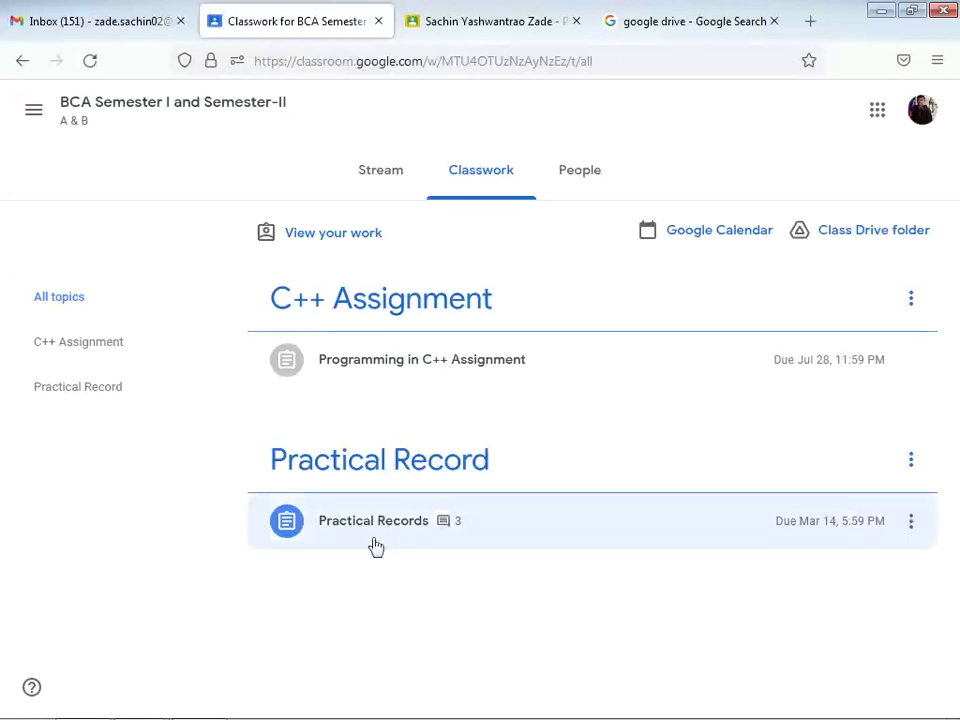
click(475, 362)
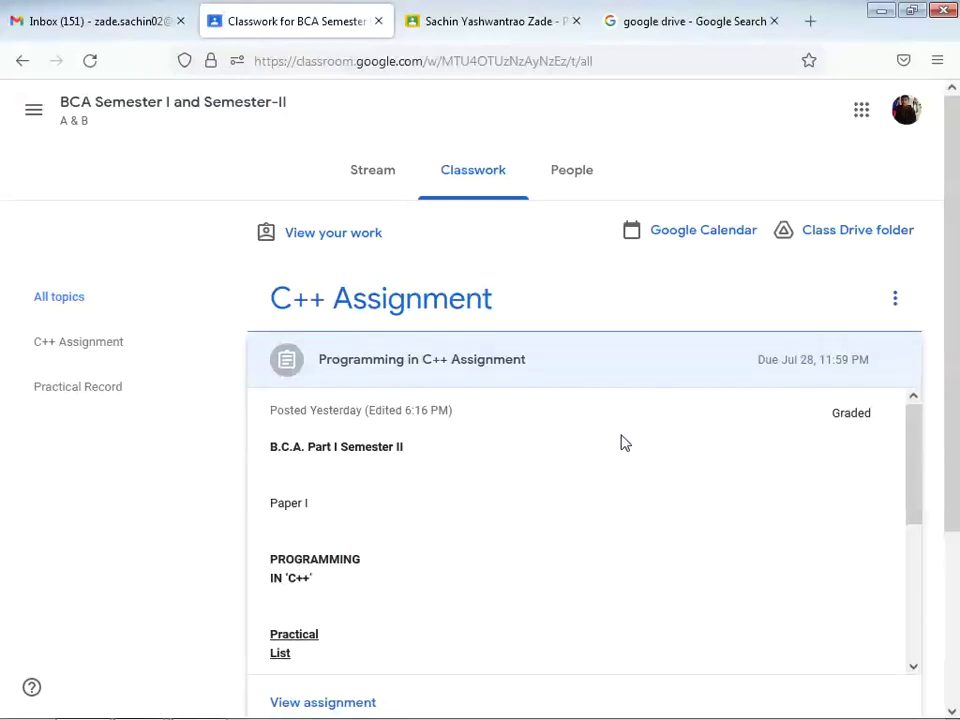
scroll(870, 433, down, 5)
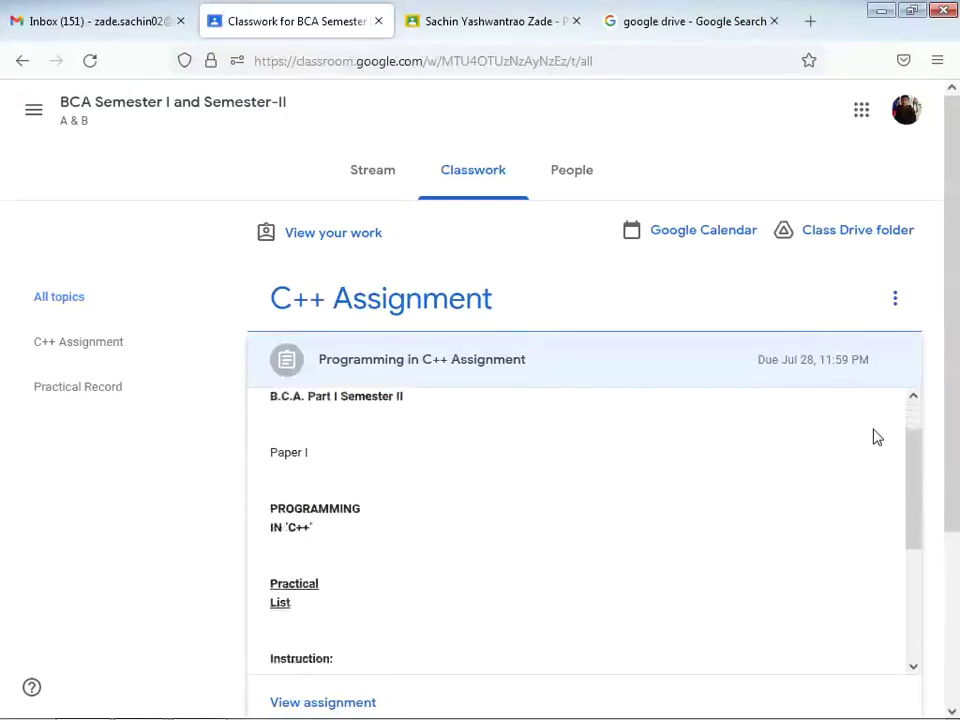
click(97, 346)
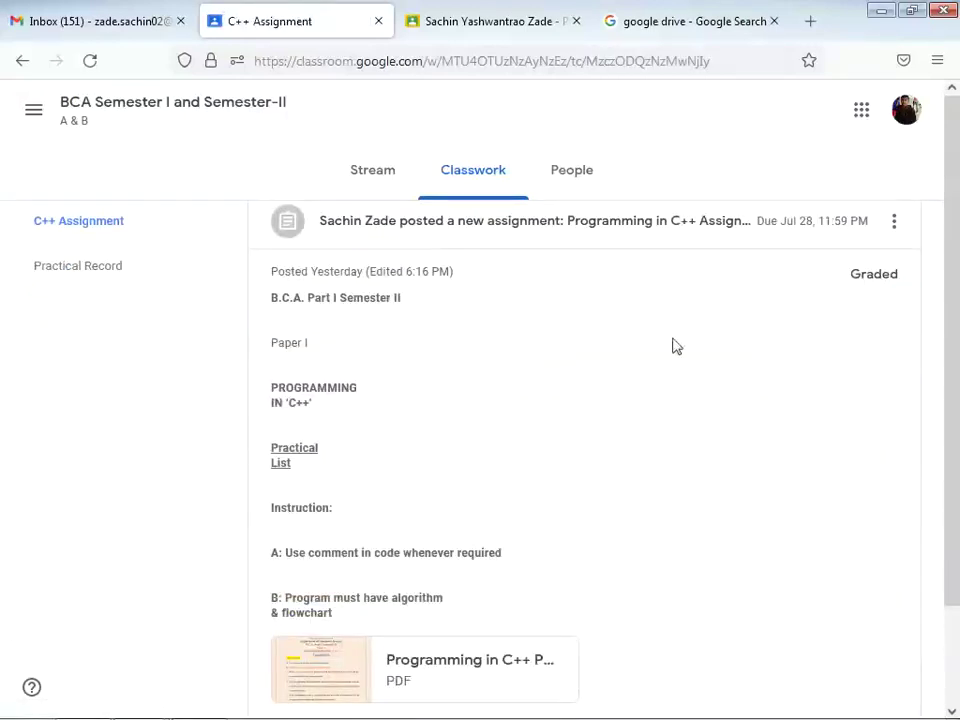
right_click(646, 351)
click(752, 367)
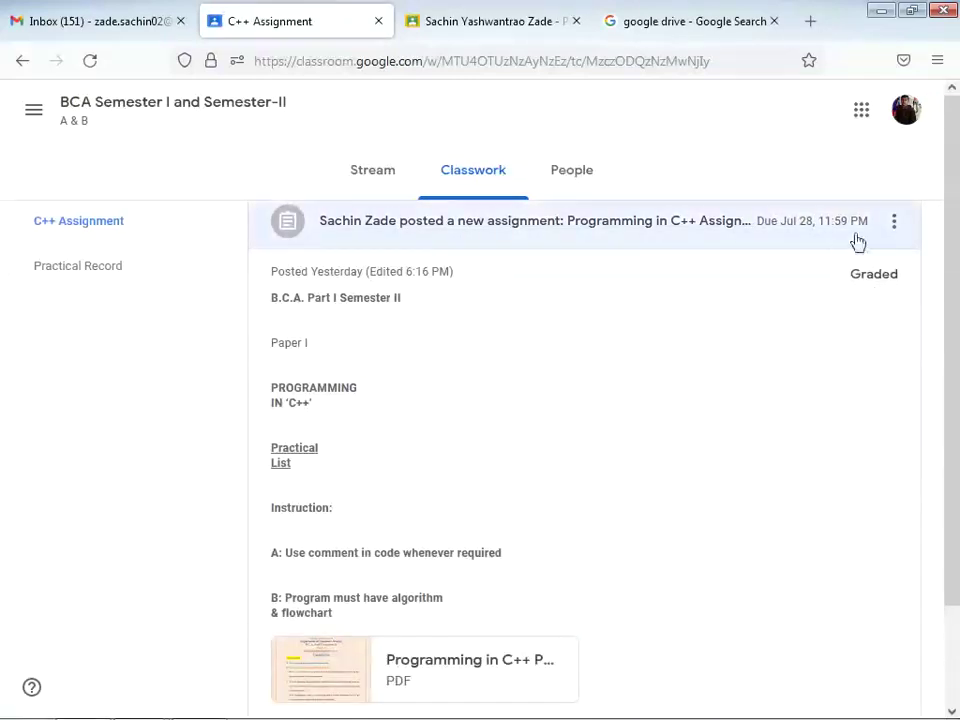
click(894, 221)
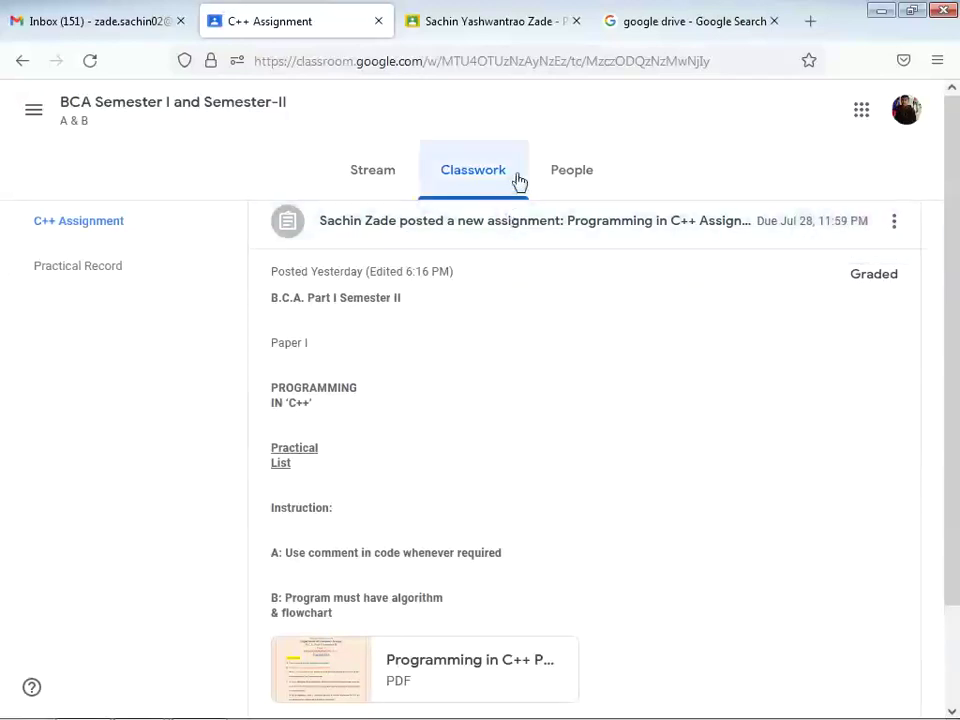
- Check the Programming in C++ Assignment post in the student's class stream, and switch to Chrome to show the Thankyou.jpg image
click(391, 183)
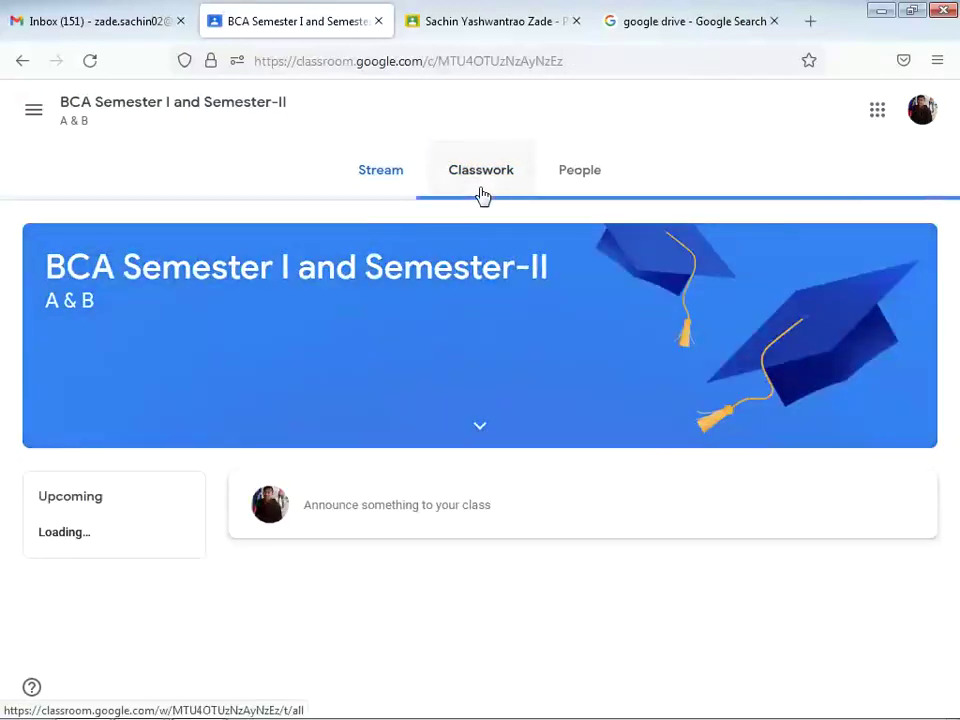
scroll(483, 215, down, 2)
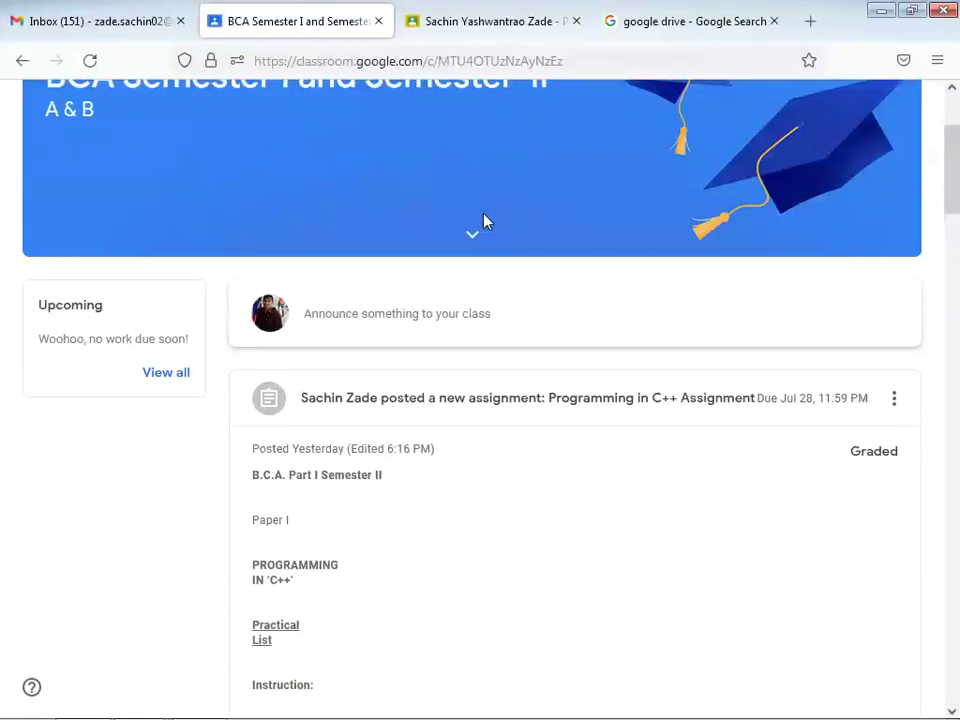
scroll(483, 220, up, 2)
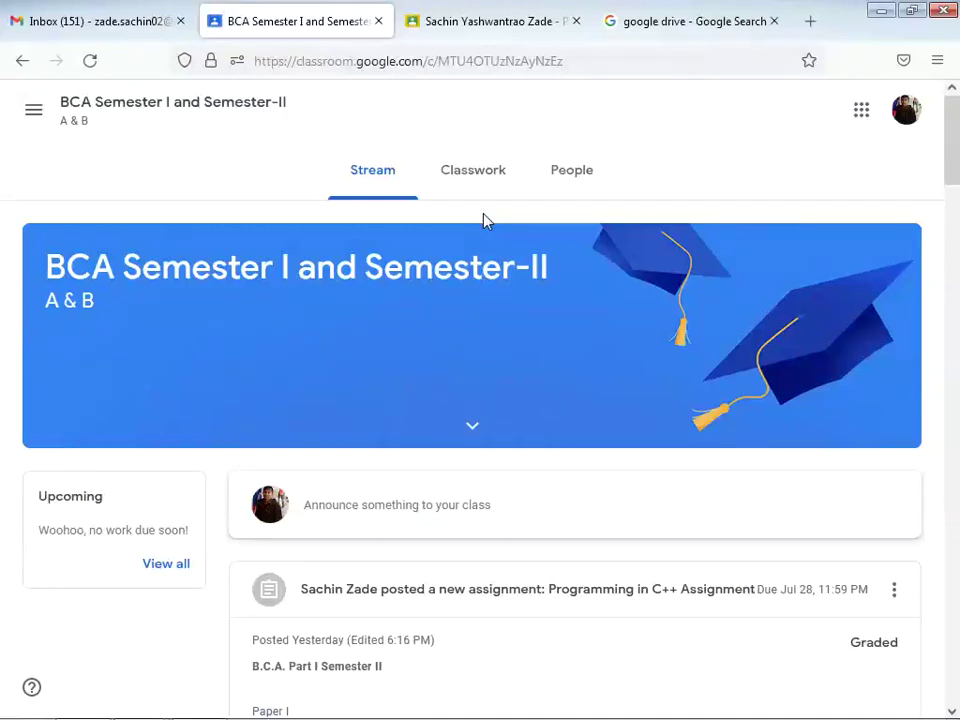
key(alt+Tab)
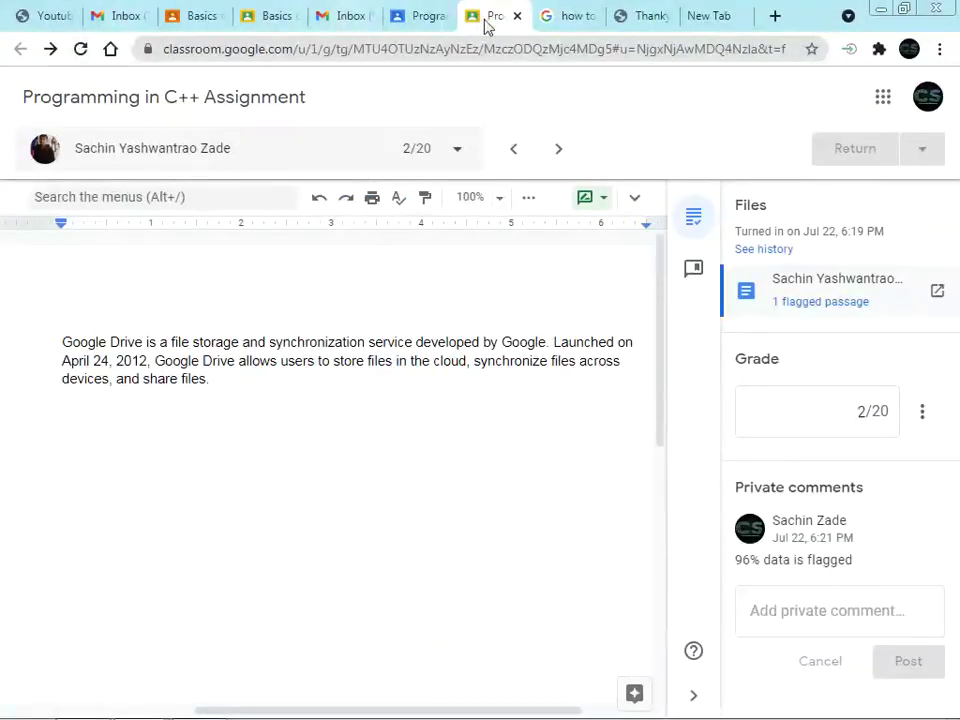
click(640, 24)
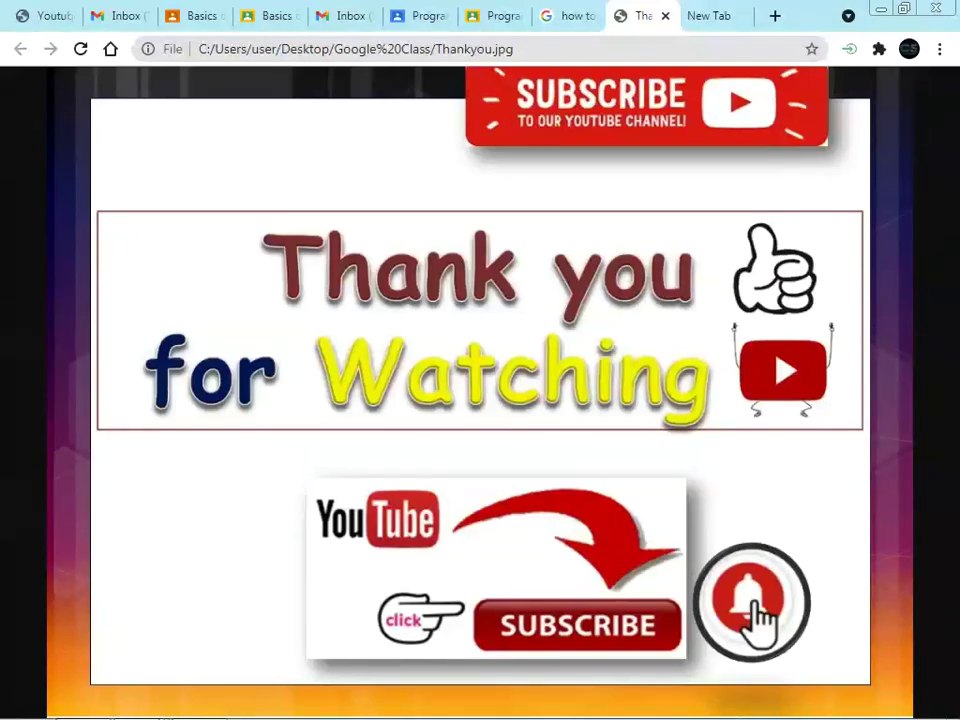
- Bring up the Scre.io screen recorder and stop the screen recording
mouse_move(150, 705)
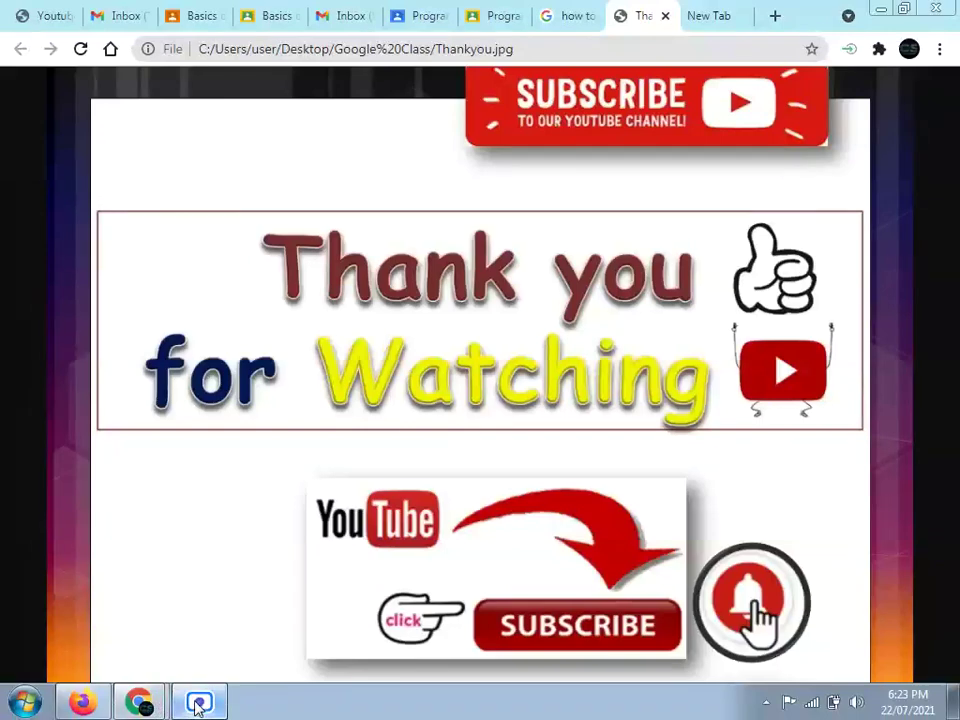
click(198, 705)
click(205, 704)
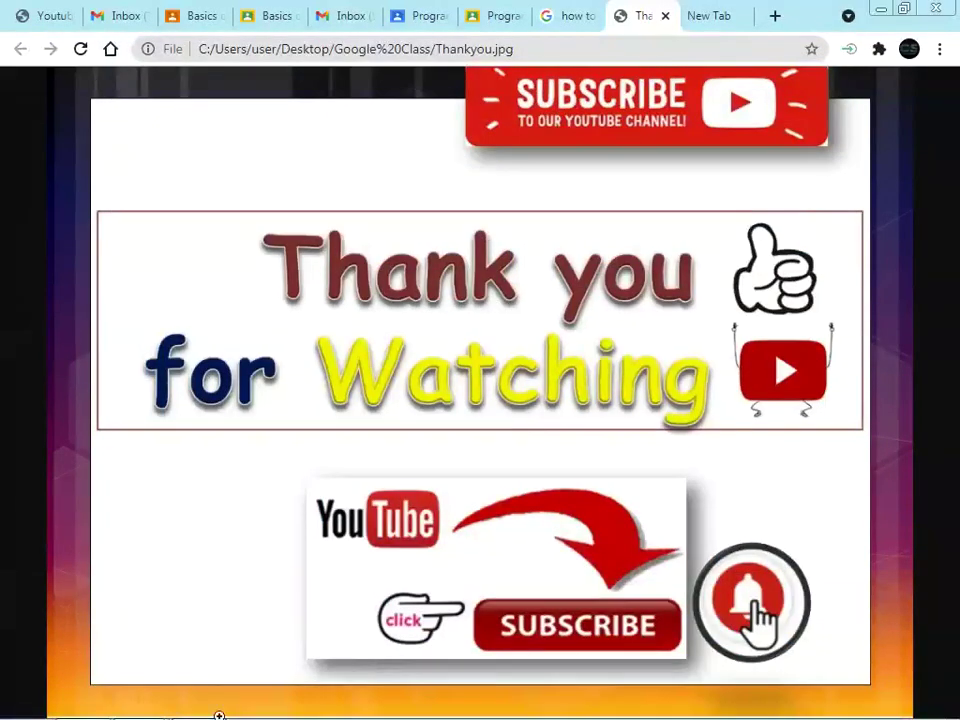
click(210, 704)
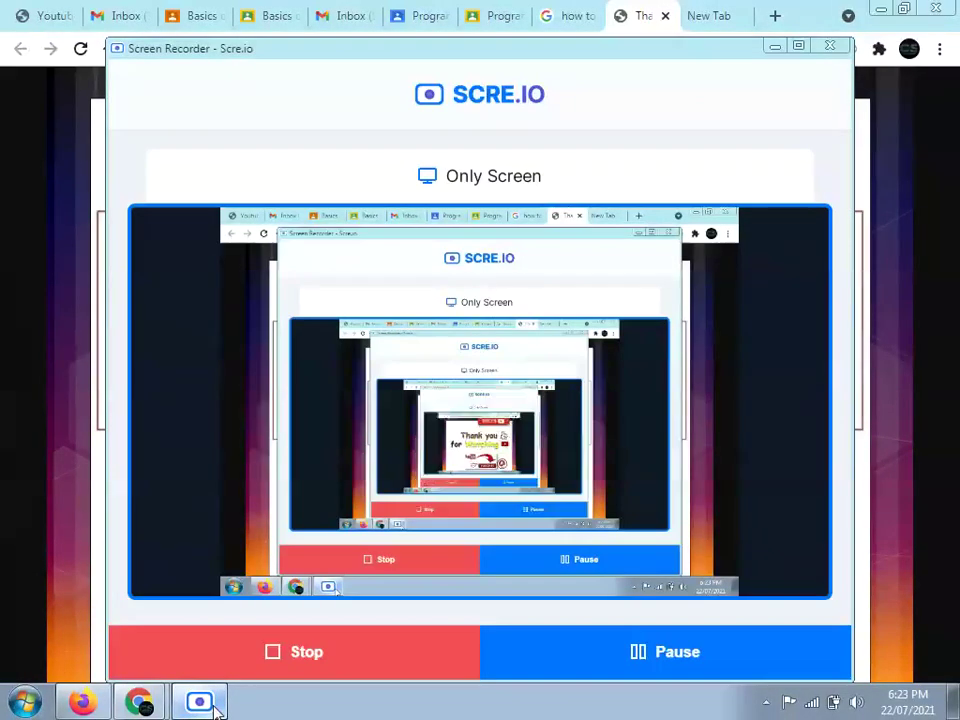
click(279, 666)
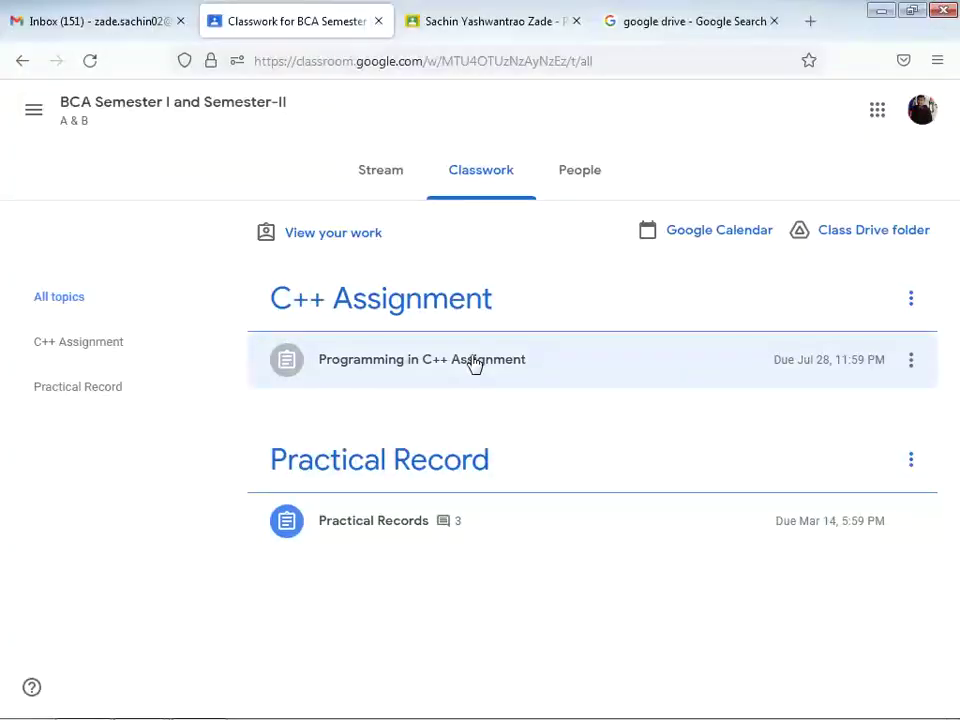
- Expand the Programming in C++ Assignment details in the student's classwork, read the instructions and show only the C++ Assignment topic
click(474, 362)
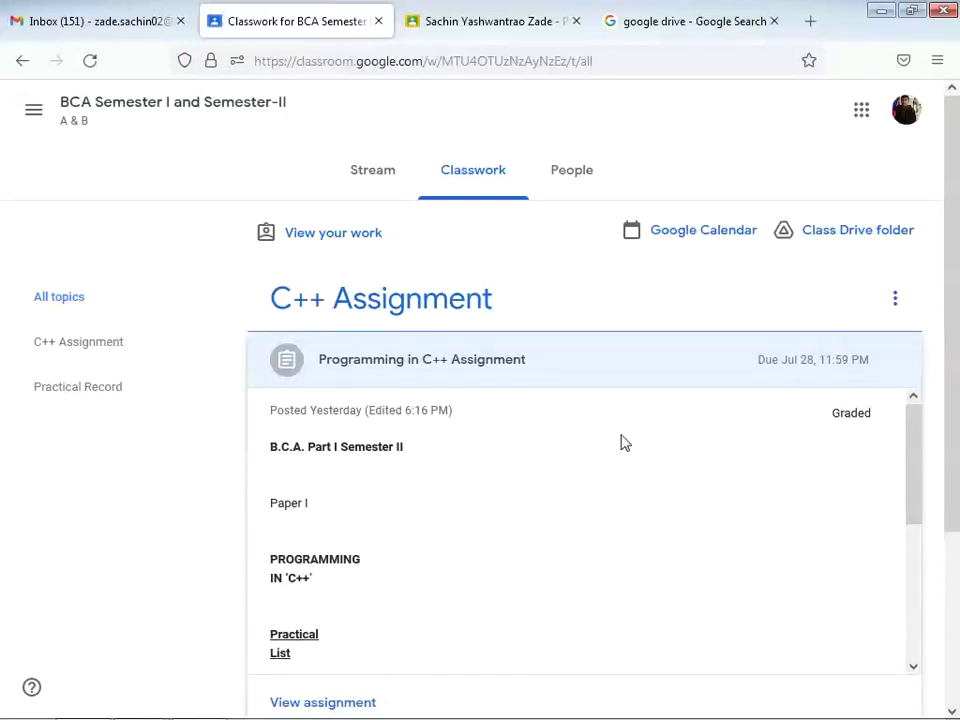
scroll(870, 432, down, 5)
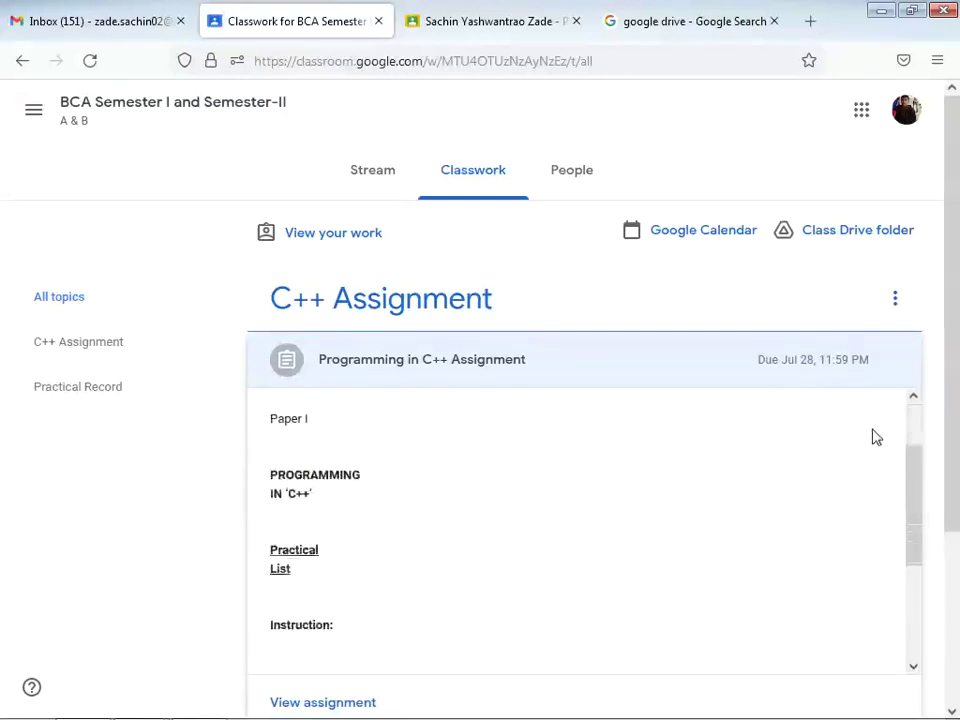
click(94, 346)
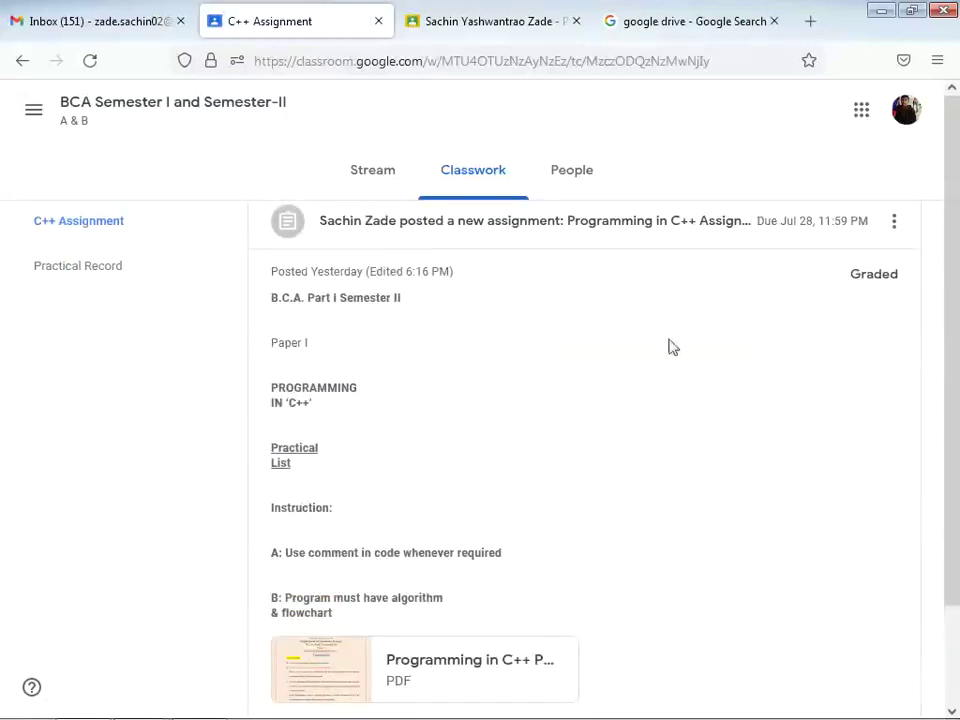
- Compare the teacher's grading page for the C++ assignment in Chrome with the student's C++ Assignment topic page in Firefox
right_click(645, 350)
click(748, 366)
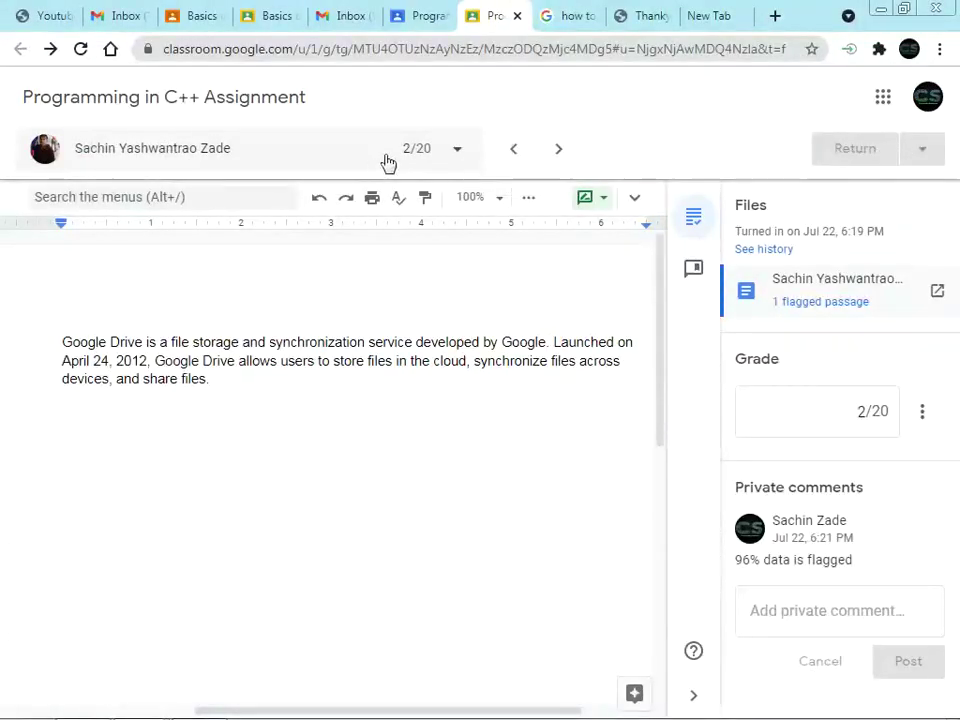
key(alt+Tab)
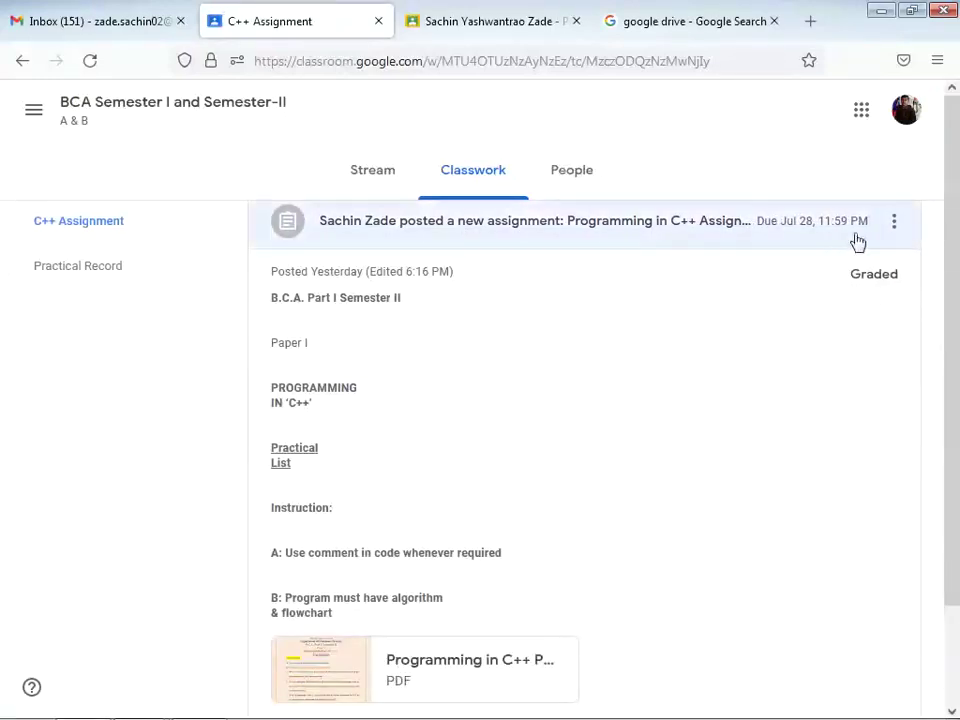
click(894, 221)
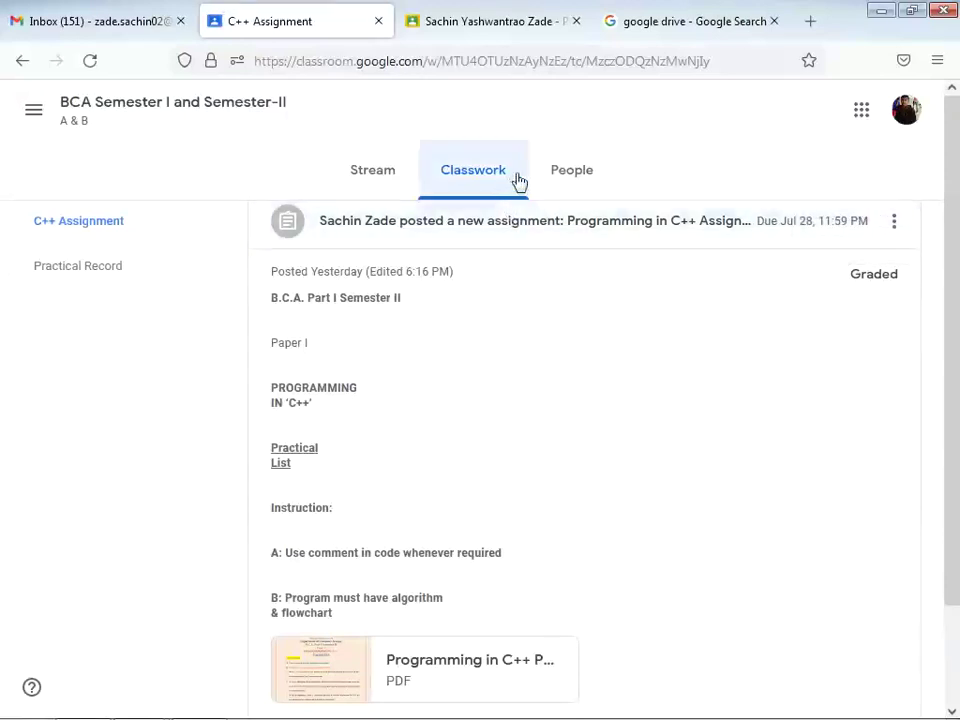
- Return to the student's class stream to check the C++ assignment's status, and display the closing Thankyou.jpg image in Chrome
click(392, 180)
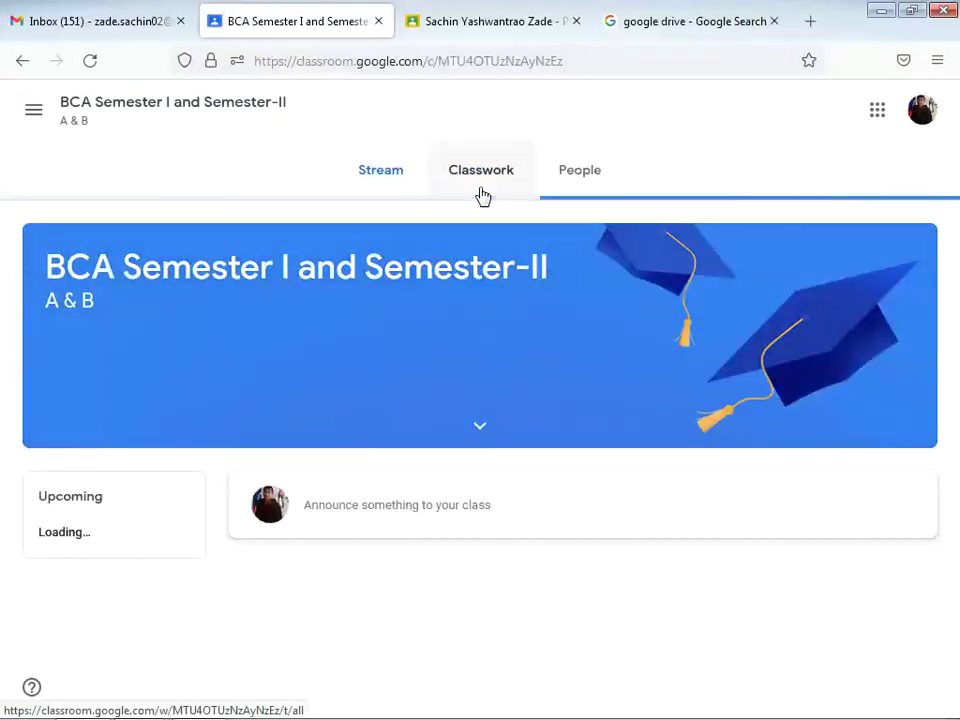
scroll(485, 215, down, 2)
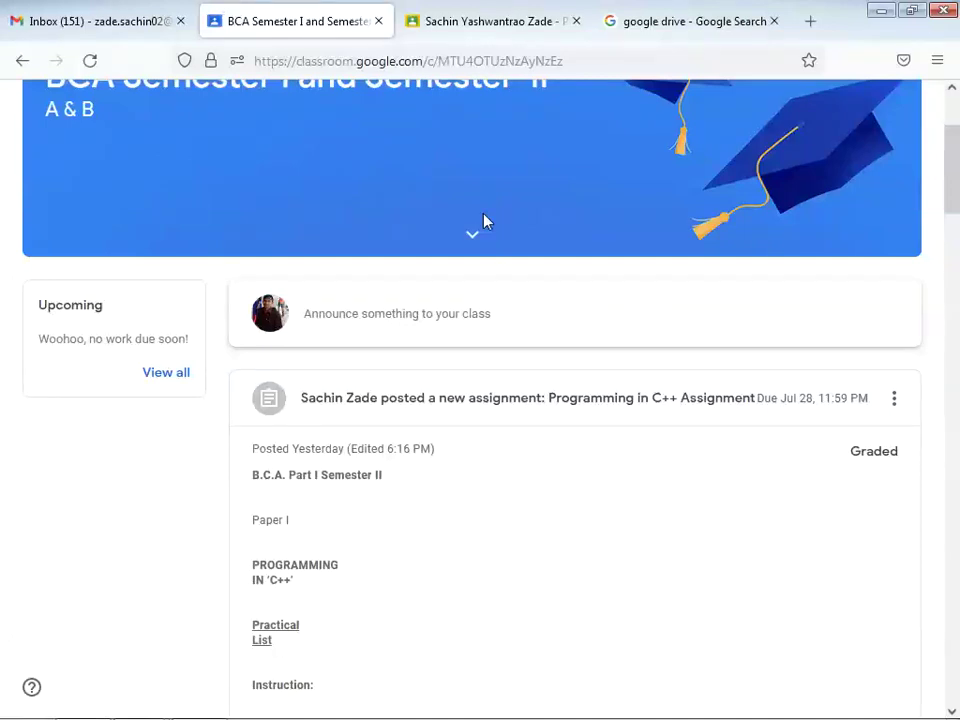
scroll(485, 221, up, 2)
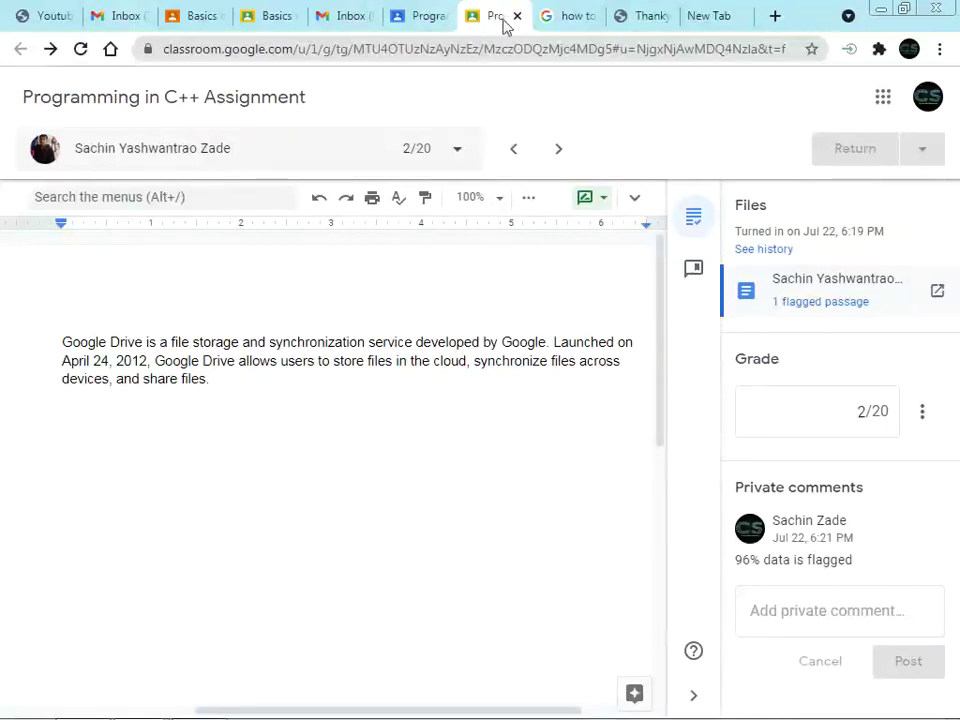
click(654, 22)
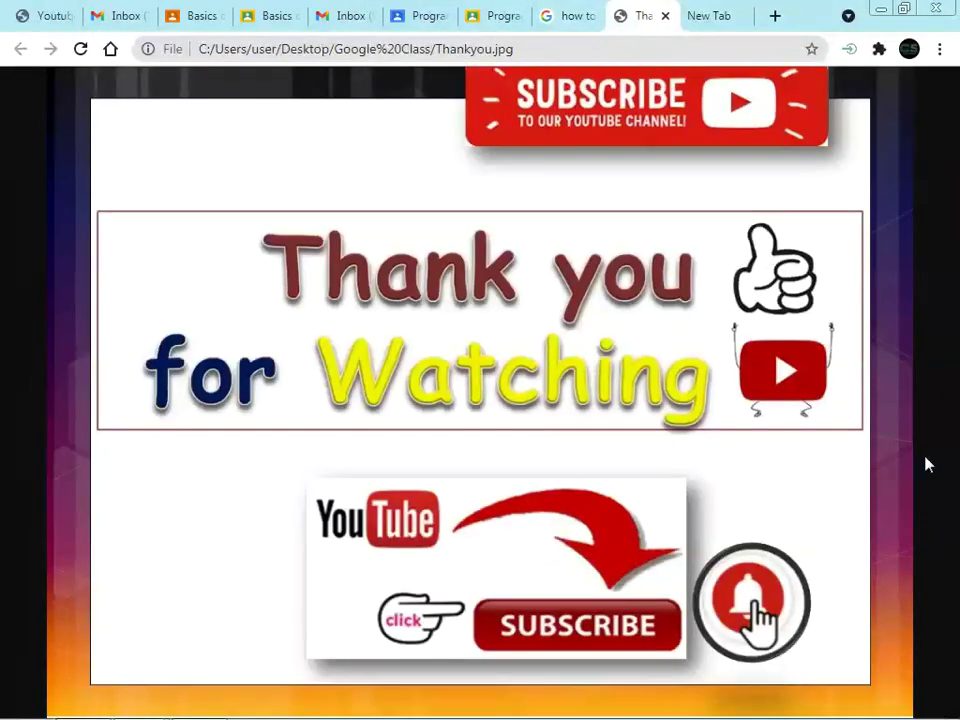